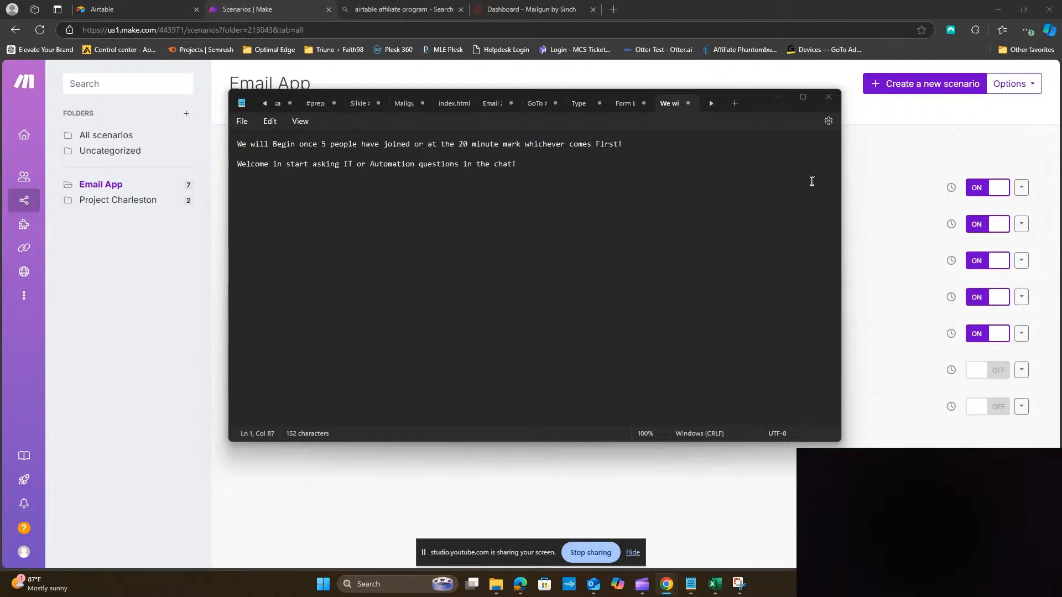
# Minimize the Notepad notes window to reveal the Email App scenarios
pyautogui.click(778, 98)
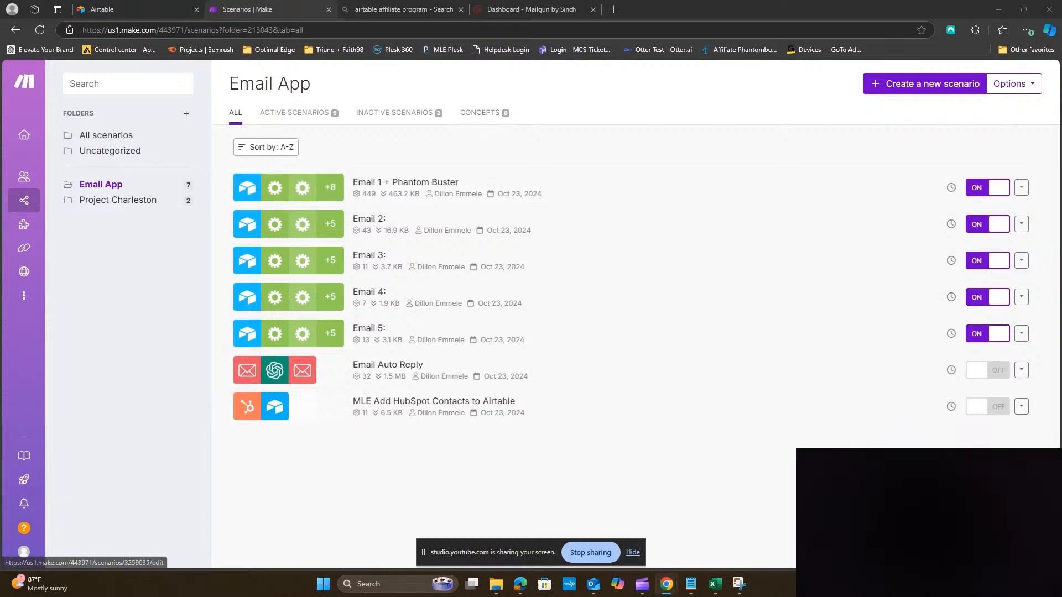
pyautogui.moveTo(690, 588)
pyautogui.click(704, 539)
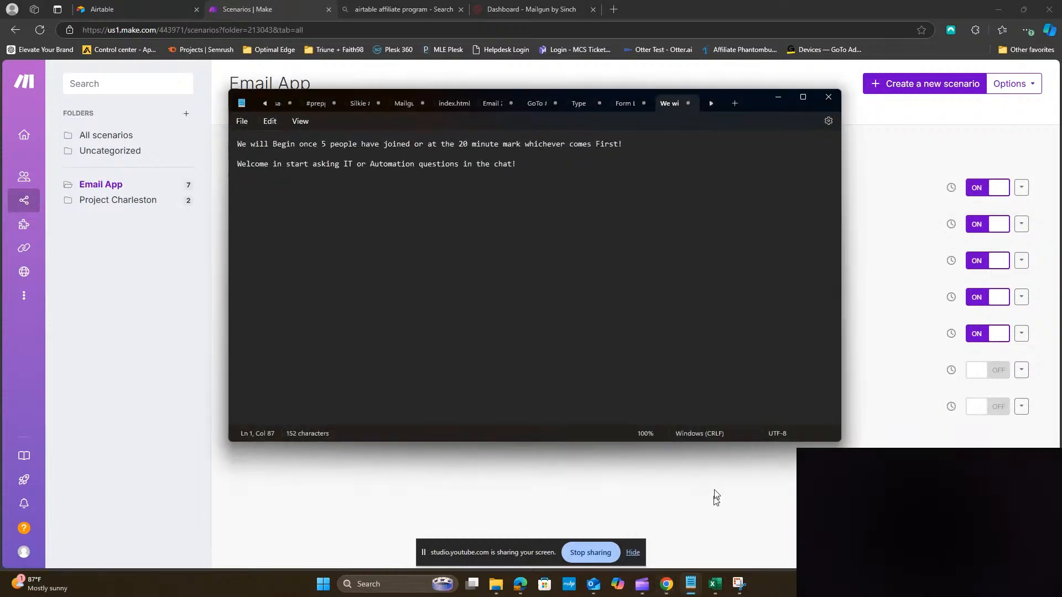
pyautogui.click(777, 97)
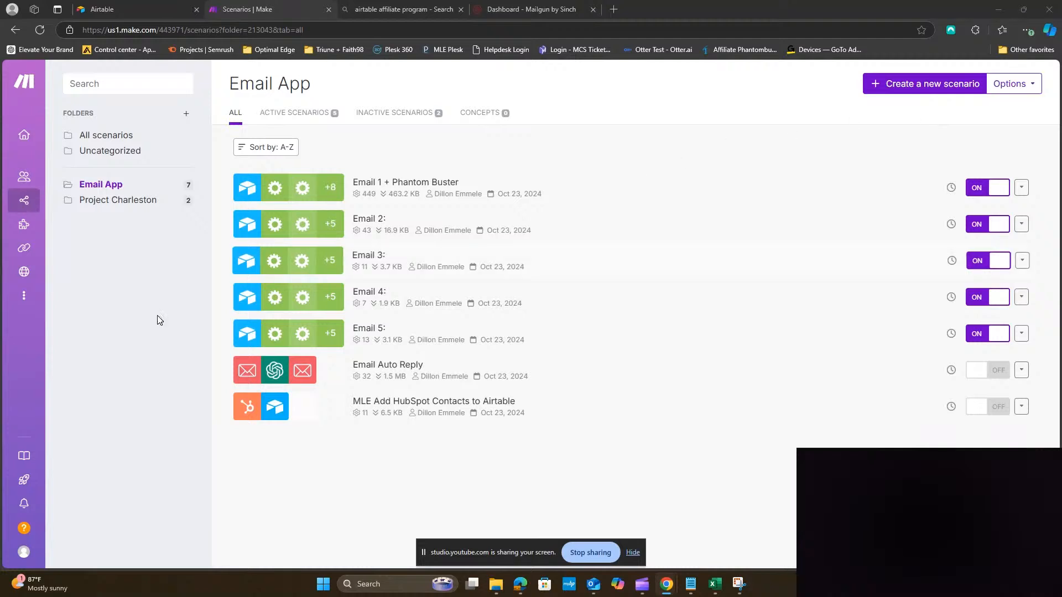
# Open the Affiliate program link from the account menu in a new window
pyautogui.moveTo(24, 504)
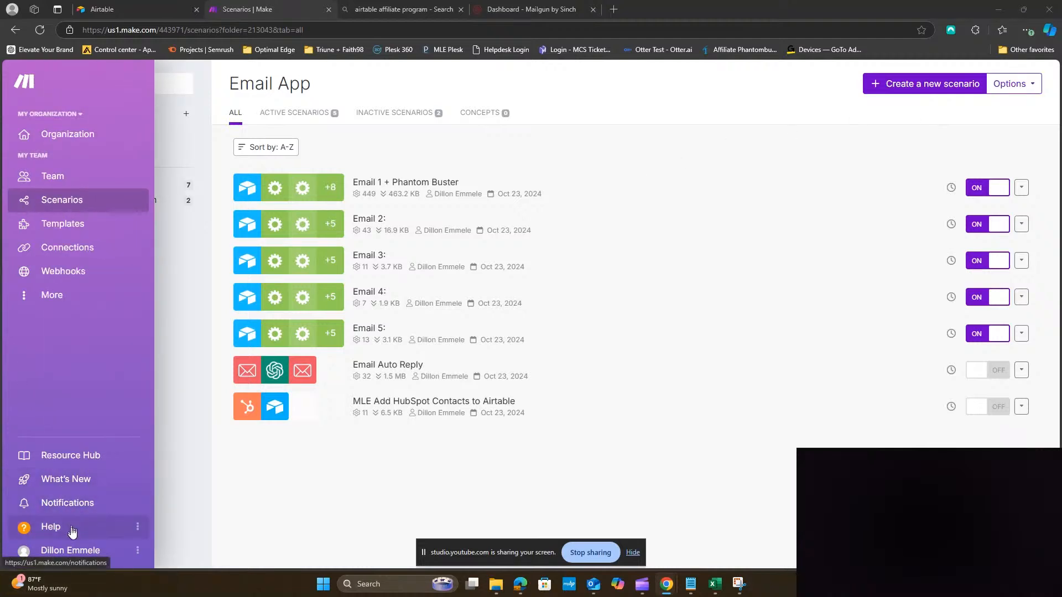
pyautogui.click(78, 556)
pyautogui.rightClick(88, 470)
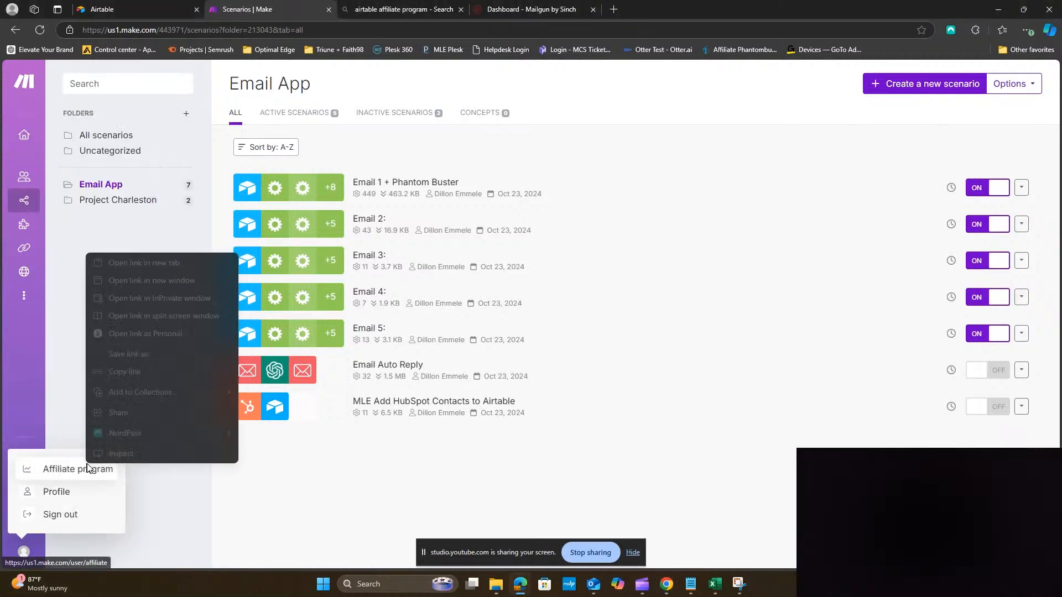
pyautogui.click(171, 267)
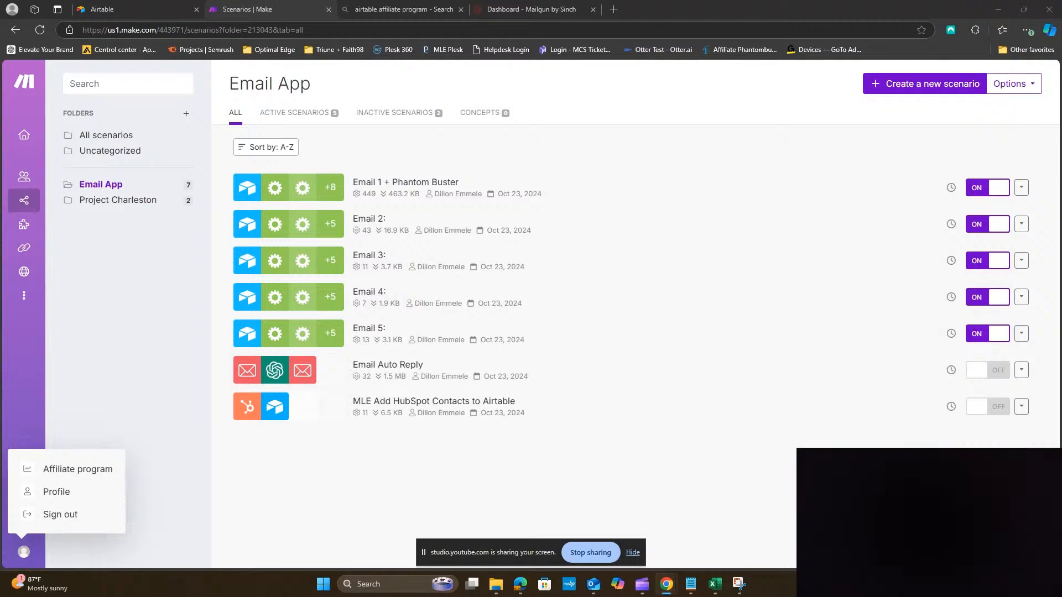
# In Airtable, dismiss the start dialog and open Referrals and credits from the avatar menu
pyautogui.click(105, 11)
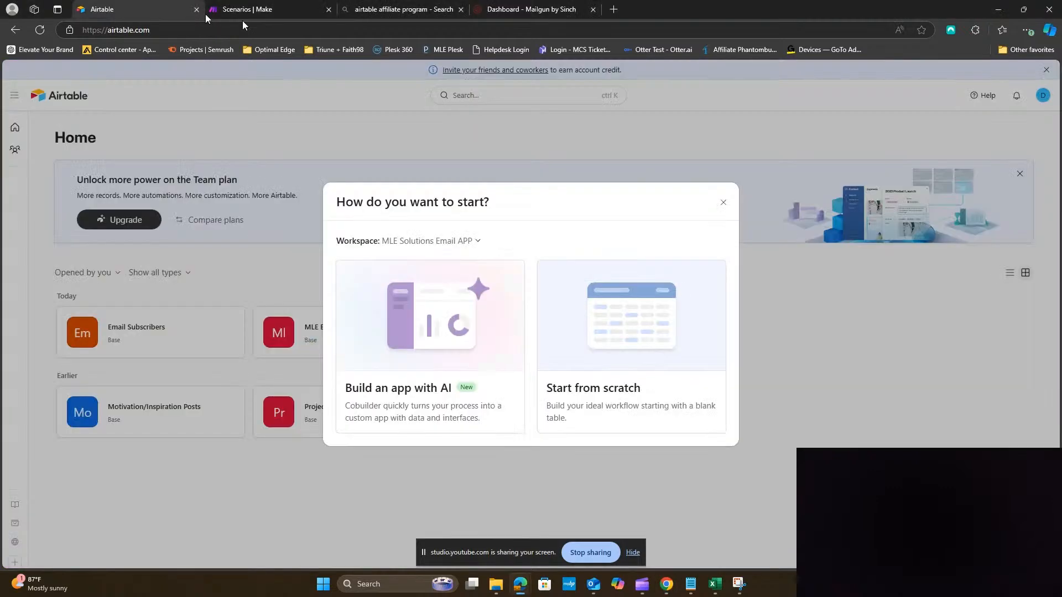
pyautogui.click(723, 203)
pyautogui.click(1043, 95)
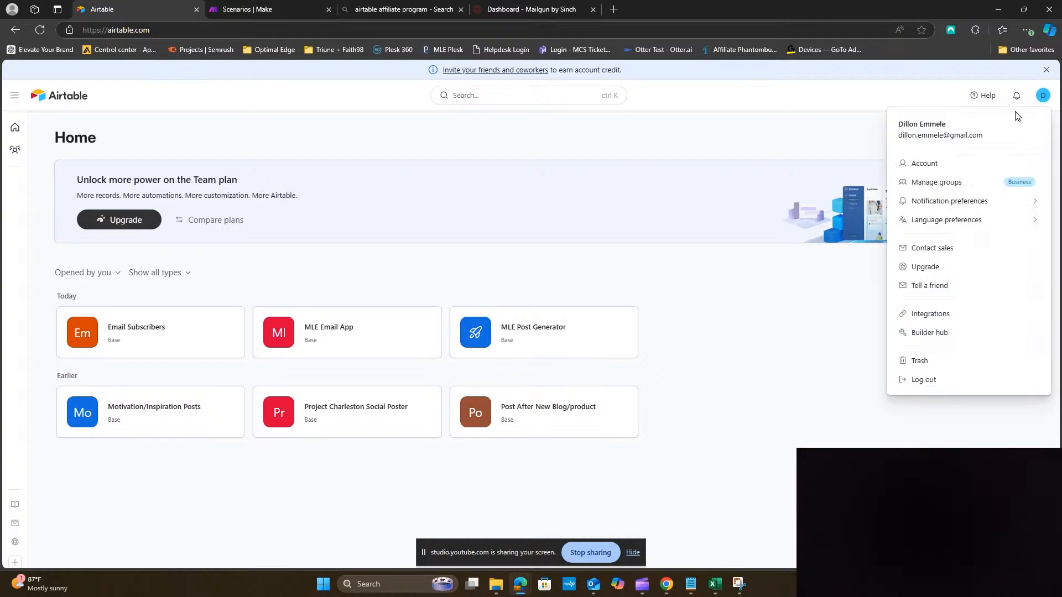
pyautogui.click(948, 284)
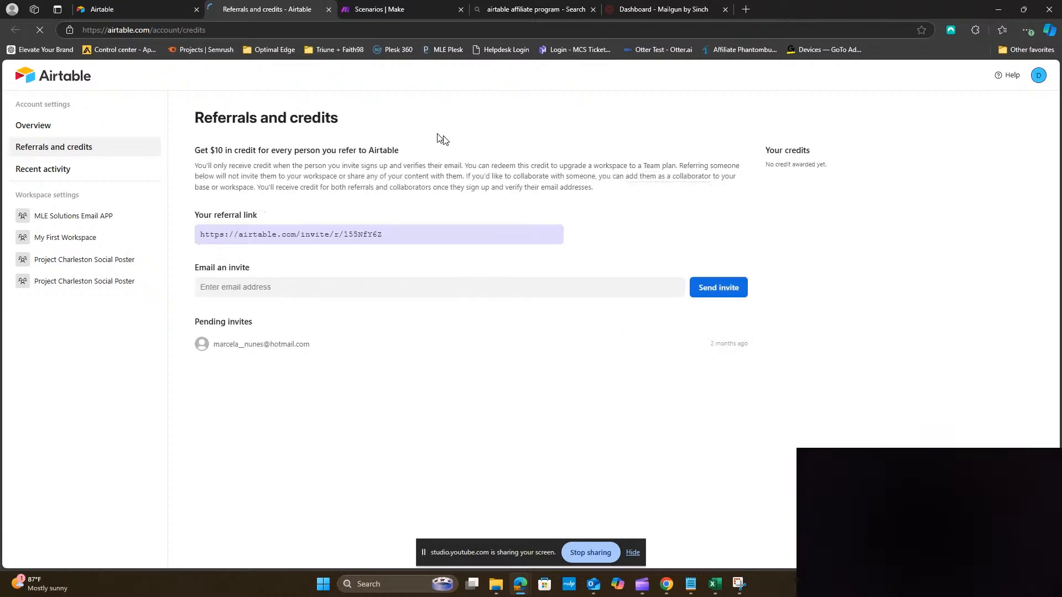
# Select and copy the full referral link, then return to the Airtable home page
pyautogui.click(493, 234)
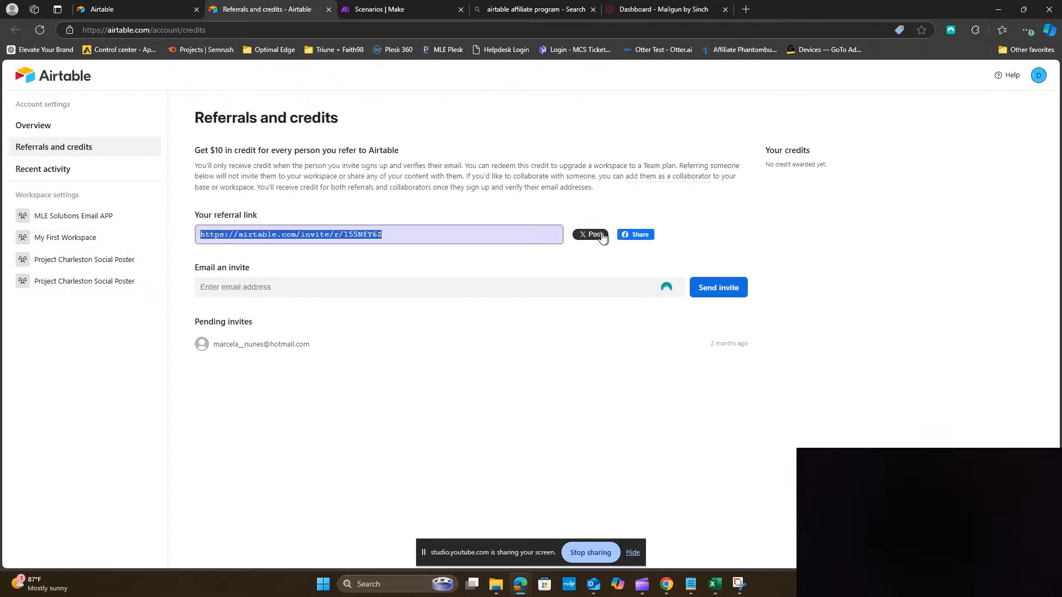
pyautogui.rightClick(362, 237)
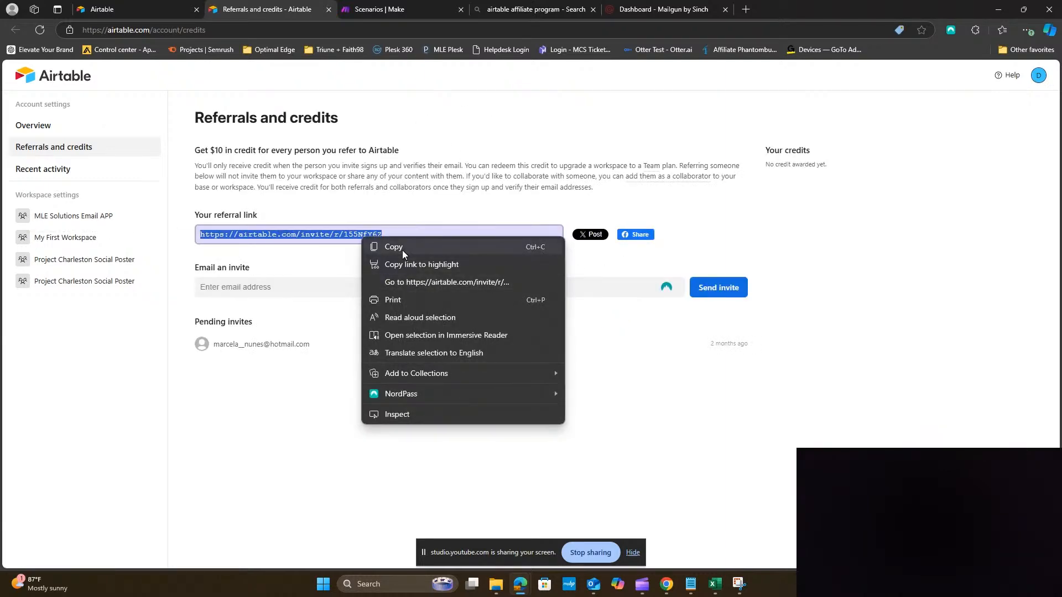
pyautogui.click(403, 250)
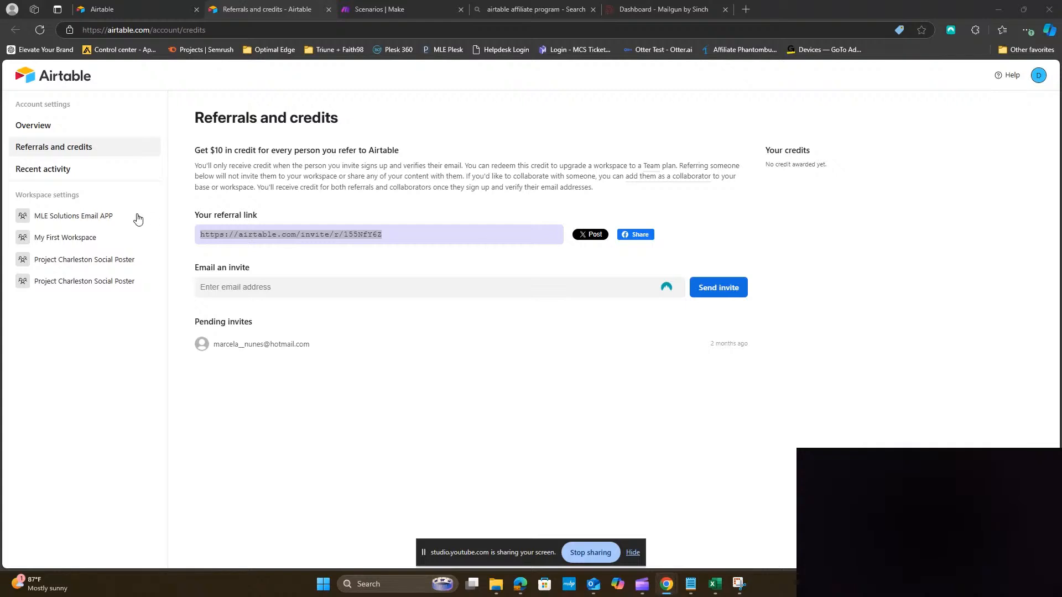
pyautogui.click(71, 76)
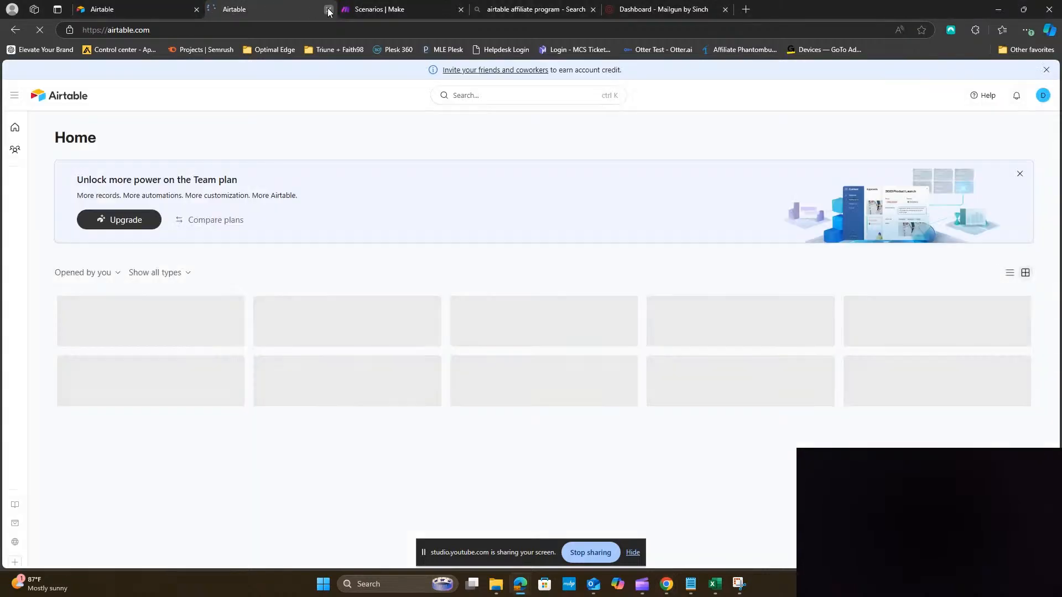
# Close the duplicate tab and create a new base with Create > Start from scratch
pyautogui.click(328, 10)
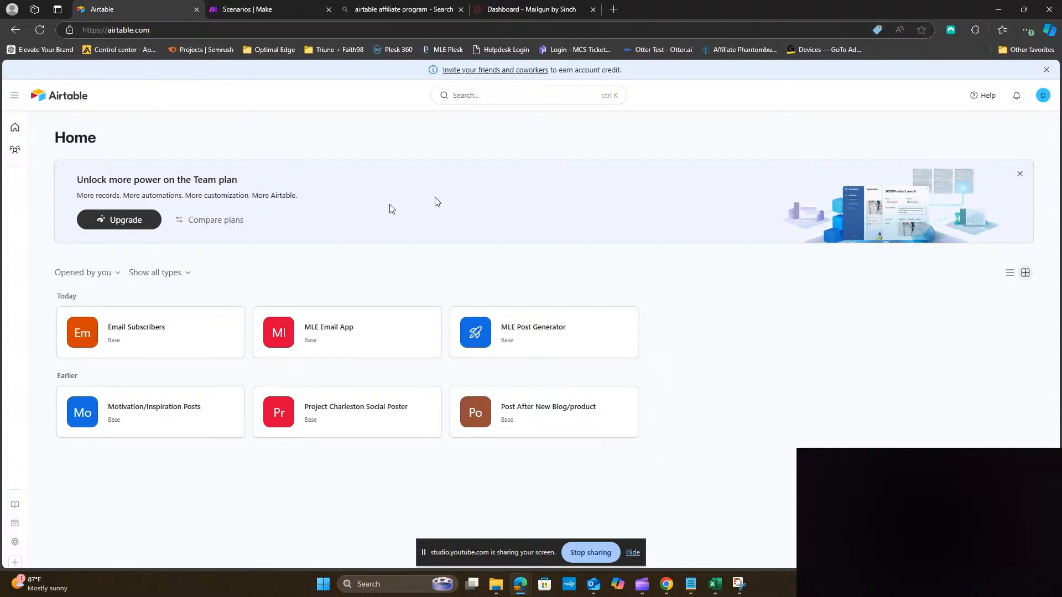
pyautogui.moveTo(3, 549)
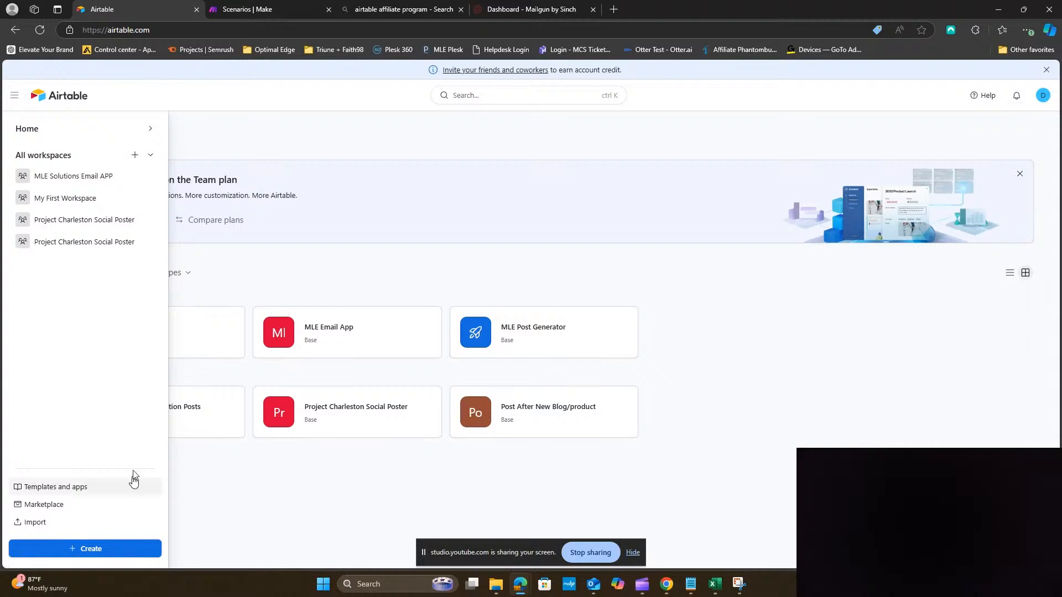
pyautogui.click(45, 549)
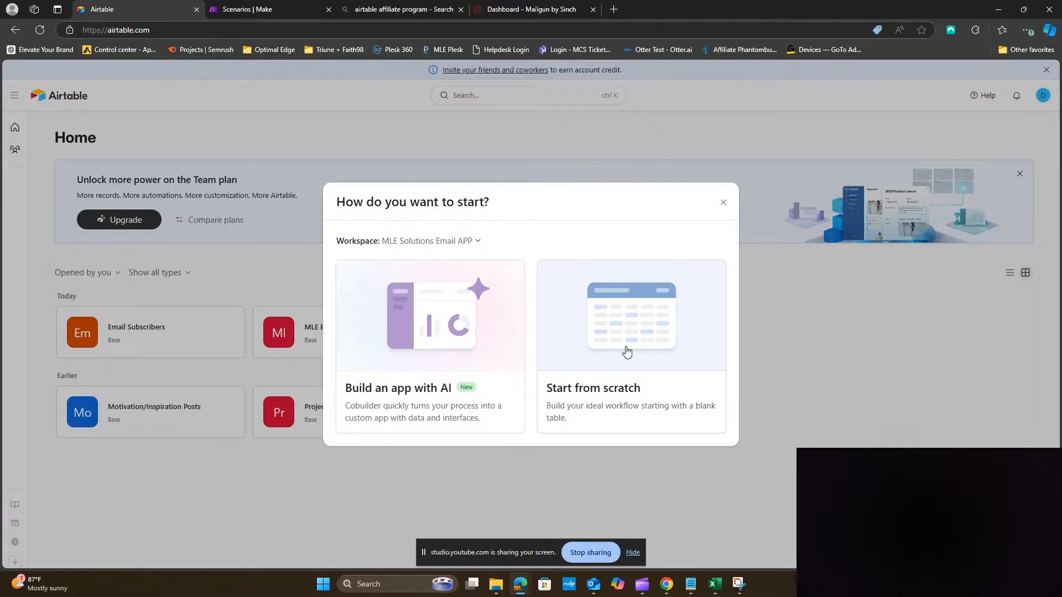
pyautogui.click(652, 313)
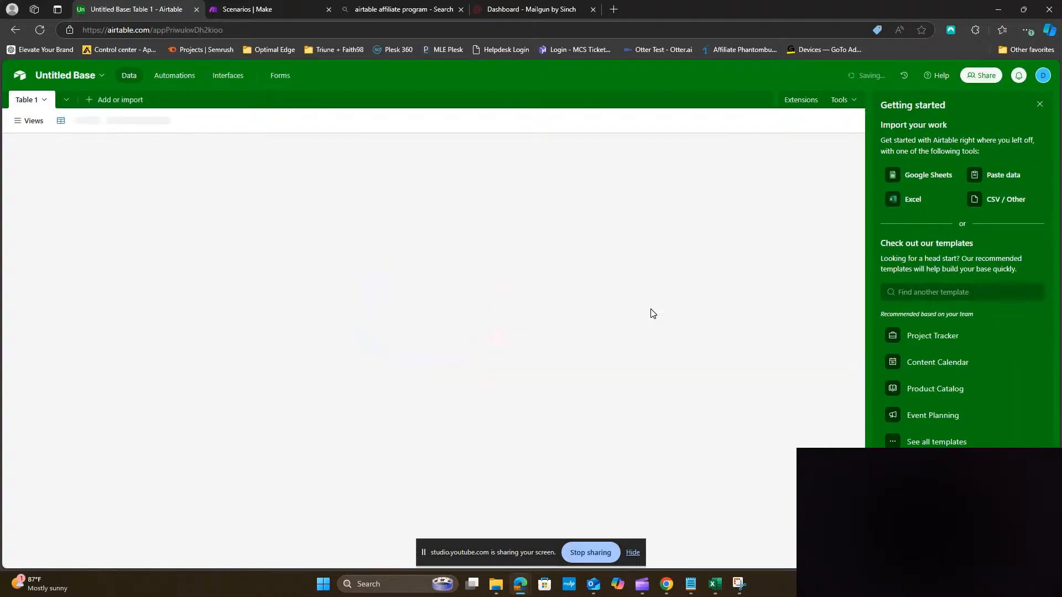
# Rename the base to 'Submission form'
pyautogui.click(78, 77)
pyautogui.tripleClick(105, 110)
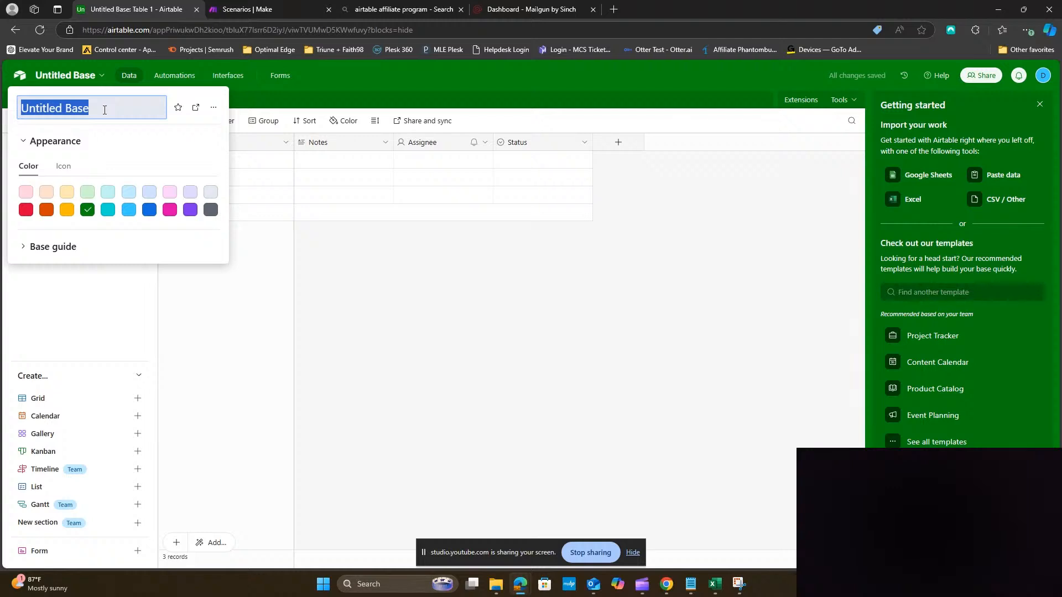
pyautogui.press('BackSpace')
pyautogui.write('Subs')
pyautogui.press('BackSpace')
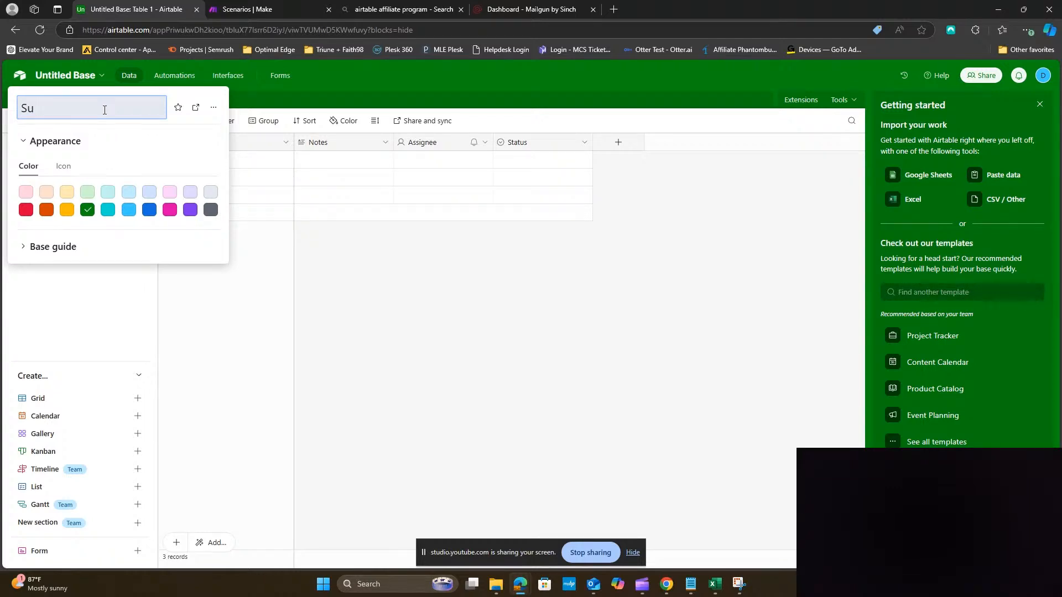
pyautogui.write('bmission form')
pyautogui.click(205, 275)
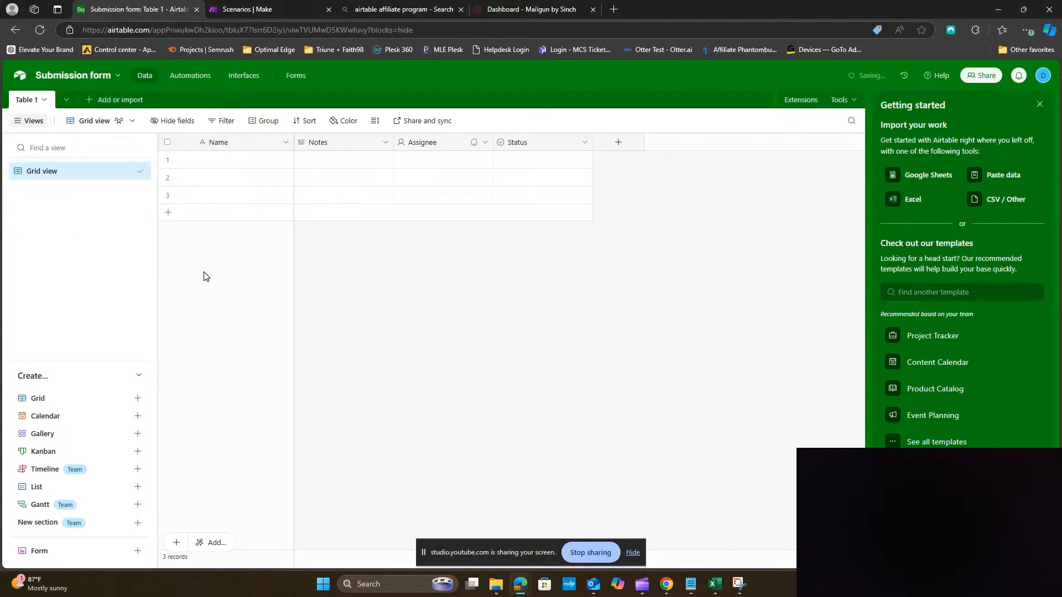
# Rename the Table 1 tab to 'Form Submission'
pyautogui.doubleClick(29, 102)
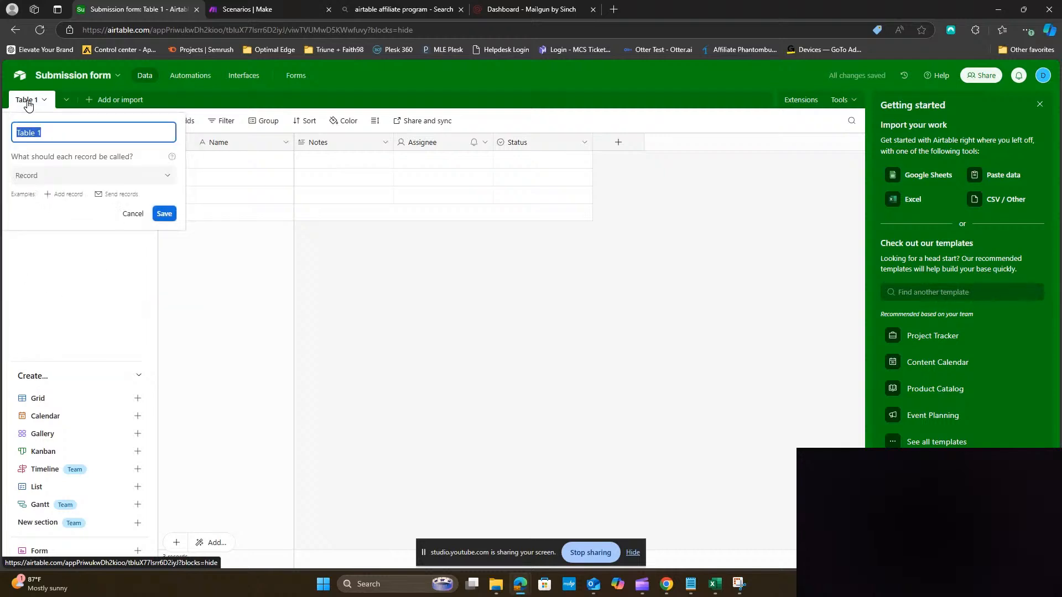
pyautogui.tripleClick(46, 133)
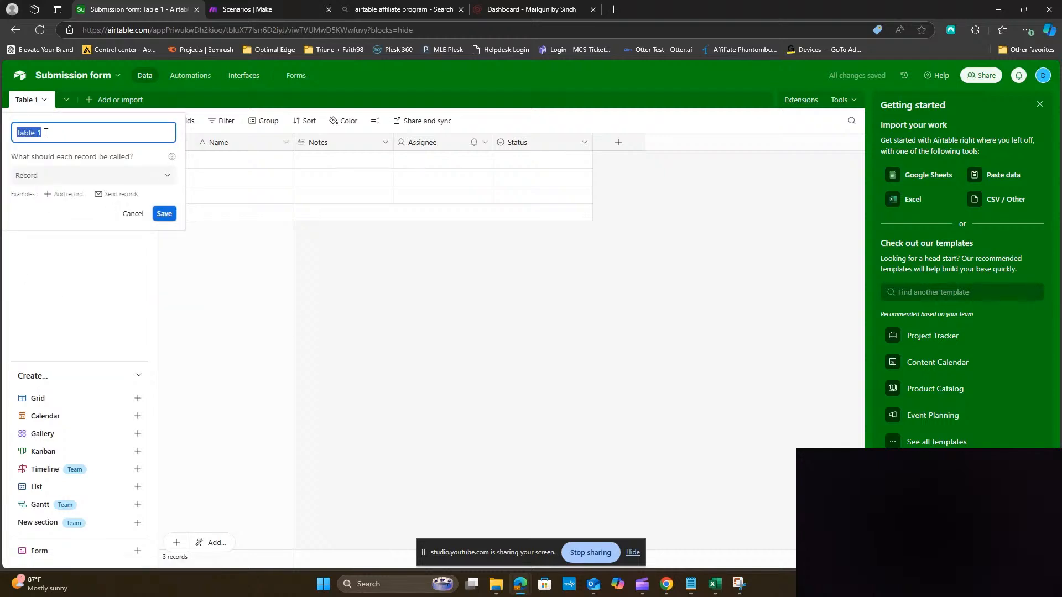
pyautogui.press('BackSpace')
pyautogui.write('Form Submission')
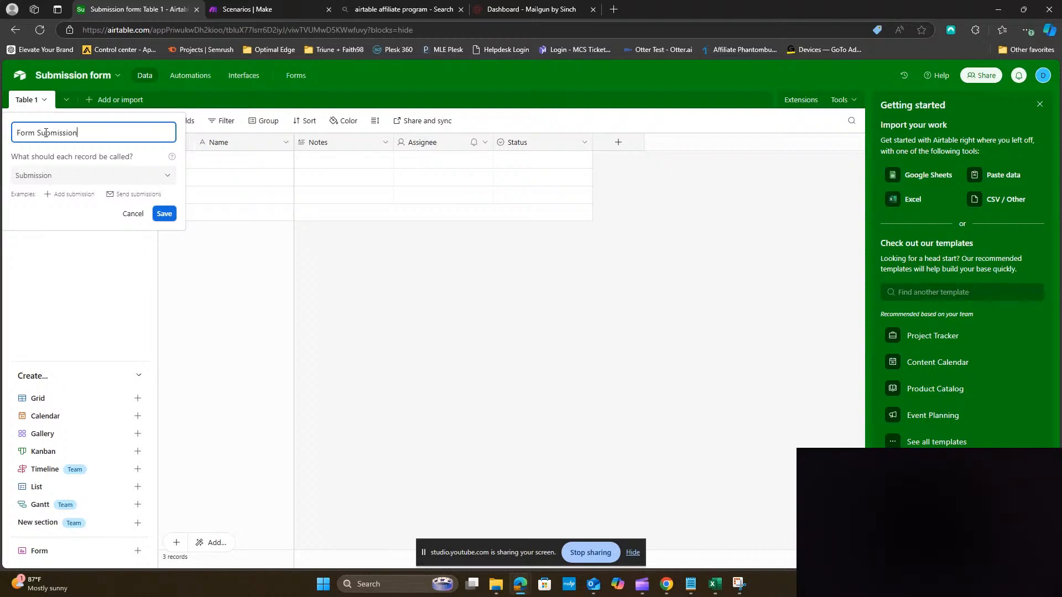
pyautogui.press('Return')
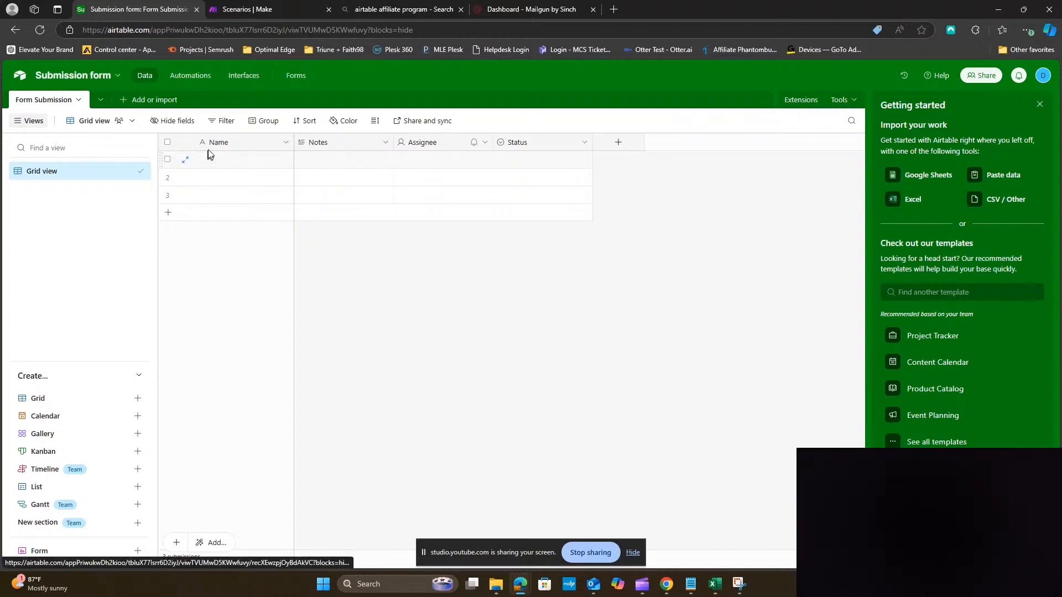
# Rename the Name field to 'Last Name'
pyautogui.doubleClick(225, 145)
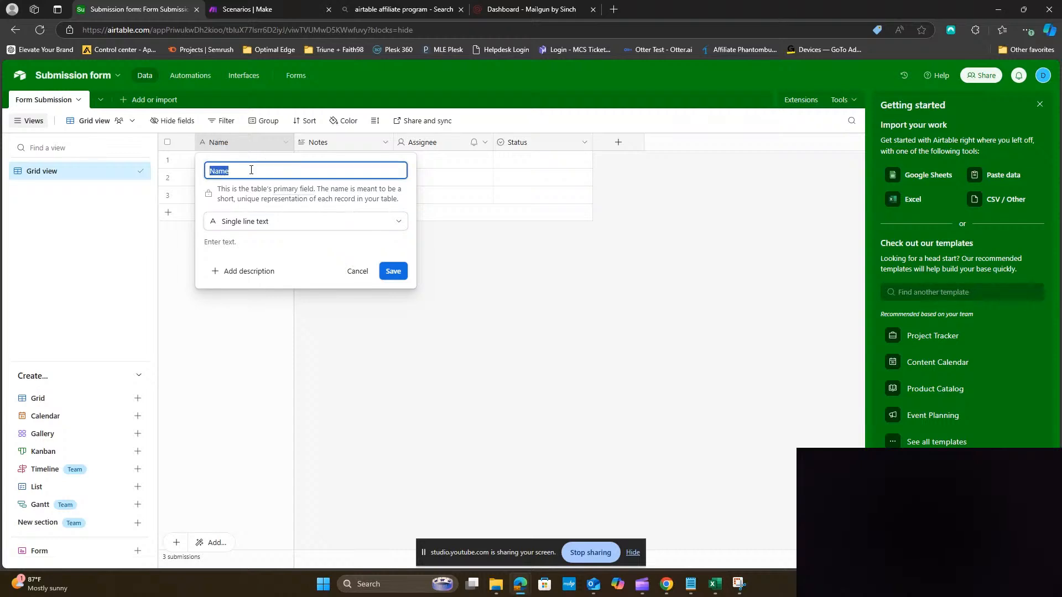
pyautogui.write('E')
pyautogui.press('BackSpace')
pyautogui.write('Last Name')
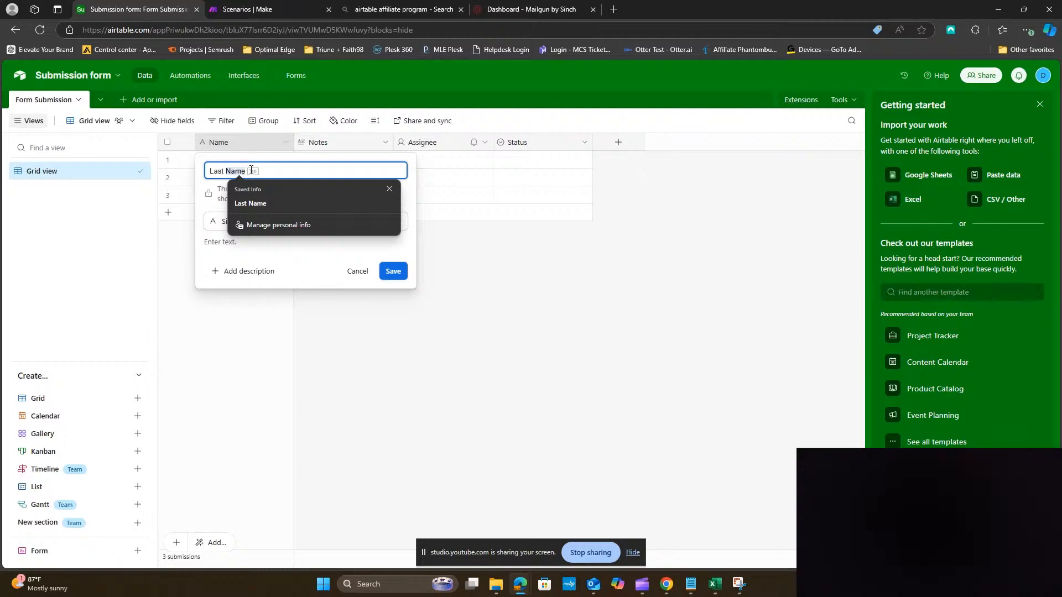
pyautogui.write('Name')
pyautogui.click(393, 272)
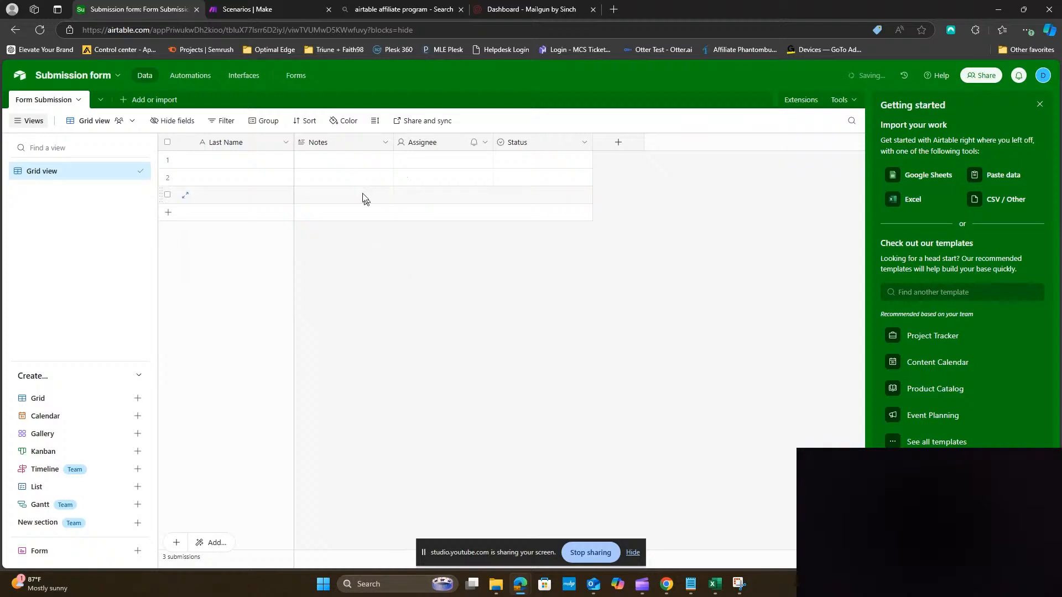
# Rename the Notes field to 'First Name' and change its type to Single line text
pyautogui.doubleClick(336, 147)
pyautogui.write('First Name')
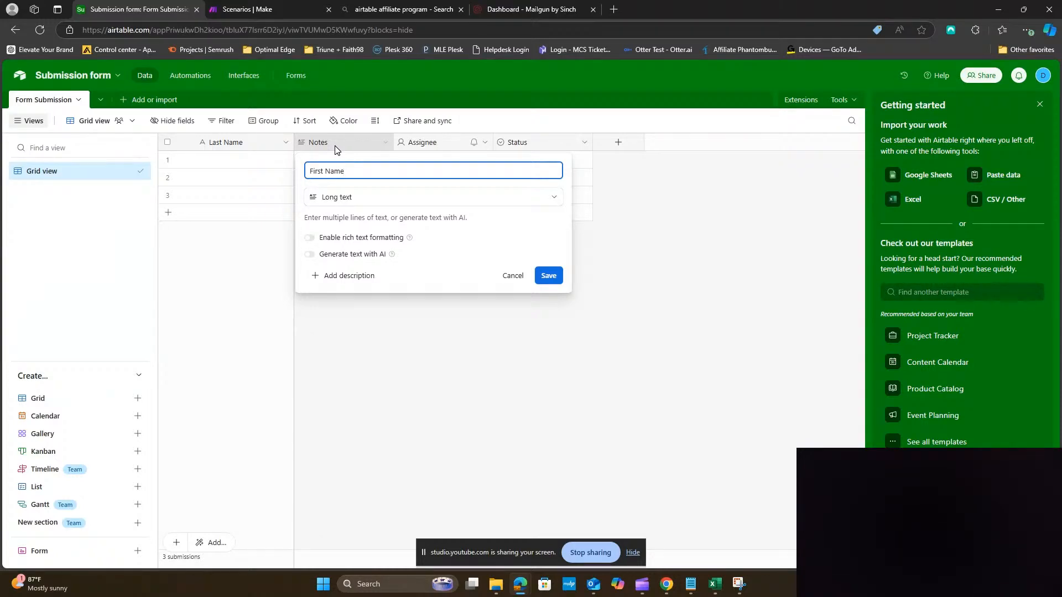
pyautogui.click(362, 197)
pyautogui.click(354, 246)
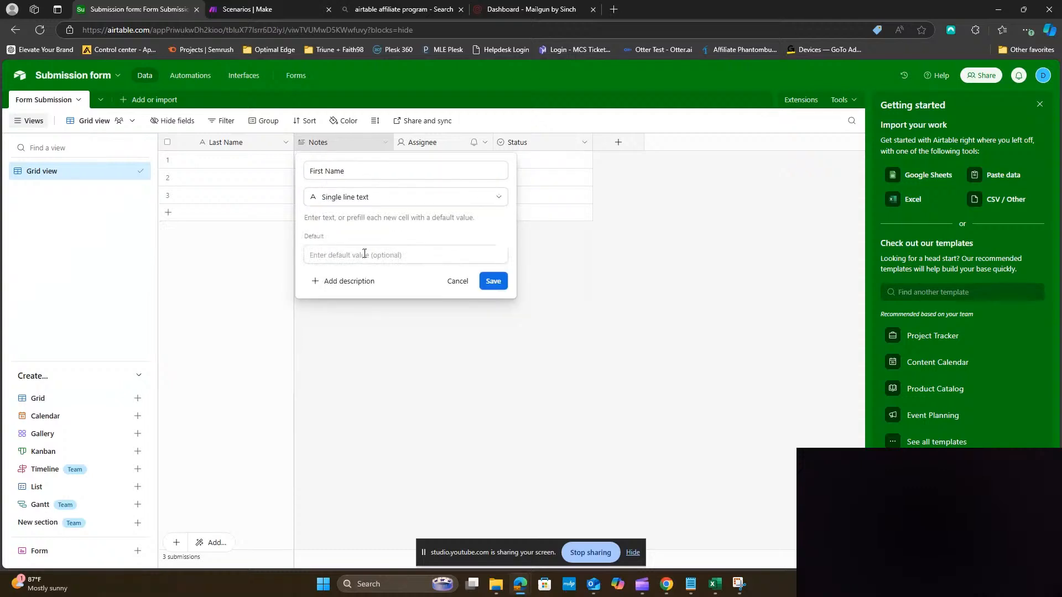
pyautogui.click(497, 282)
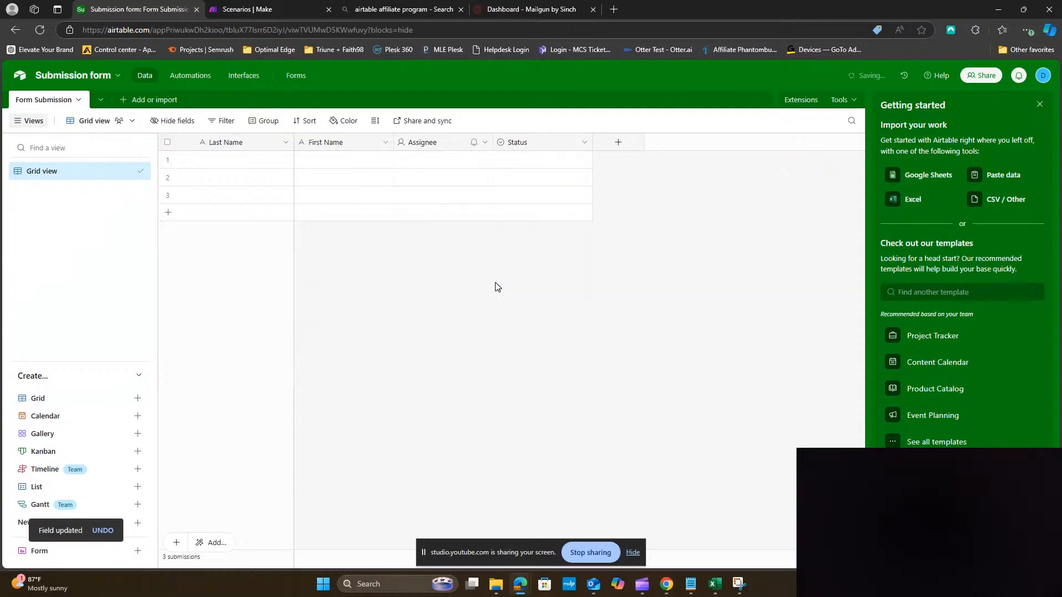
# Add a new field named 'Email' of type Email
pyautogui.click(625, 148)
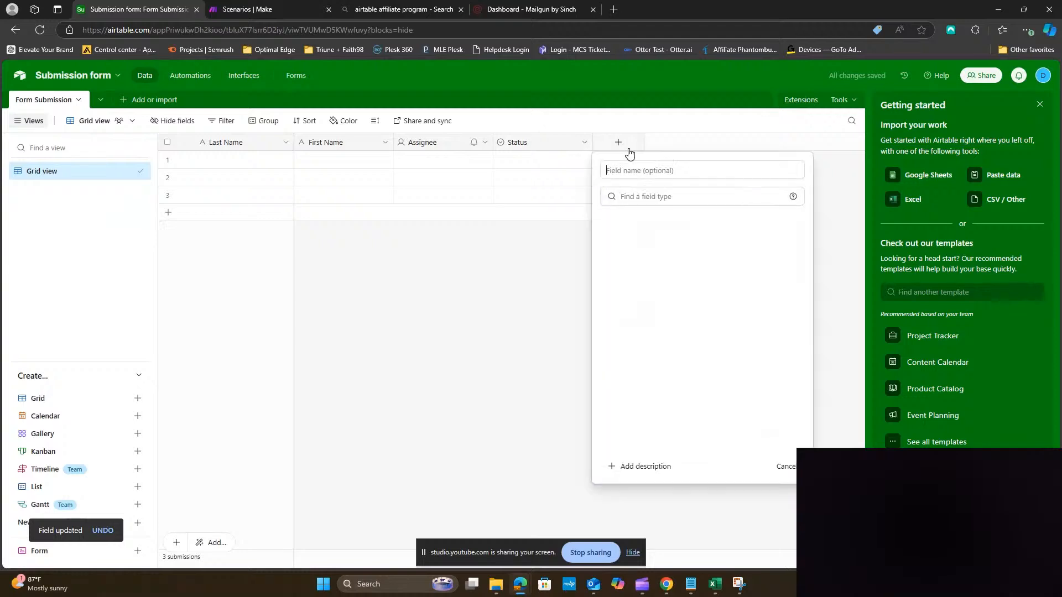
pyautogui.write('Email')
pyautogui.press('BackSpace')
pyautogui.press('BackSpace')
pyautogui.press('BackSpace')
pyautogui.press('BackSpace')
pyautogui.write('mail')
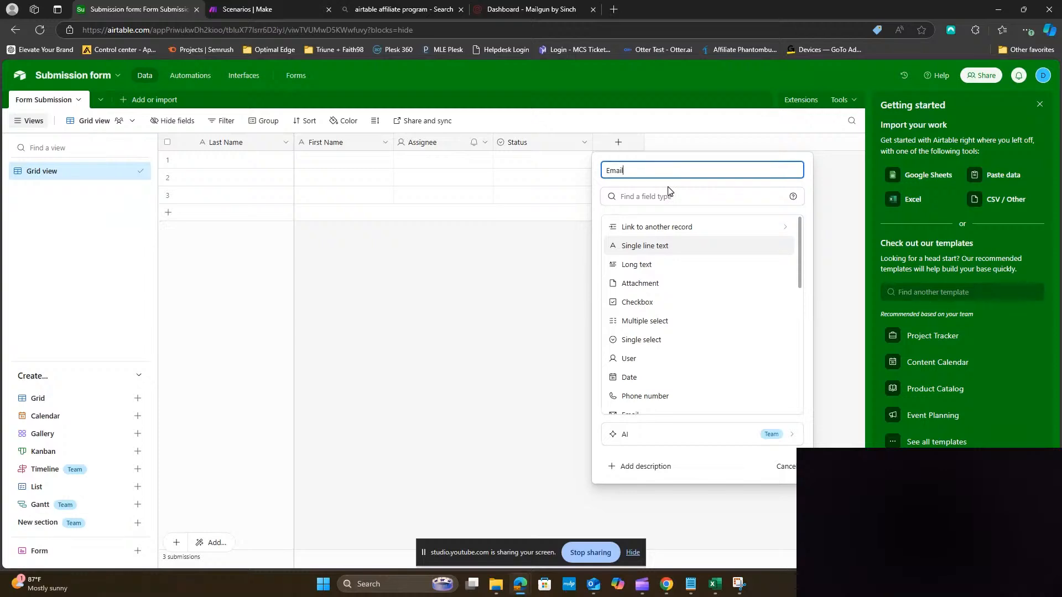
pyautogui.click(663, 196)
pyautogui.write('email')
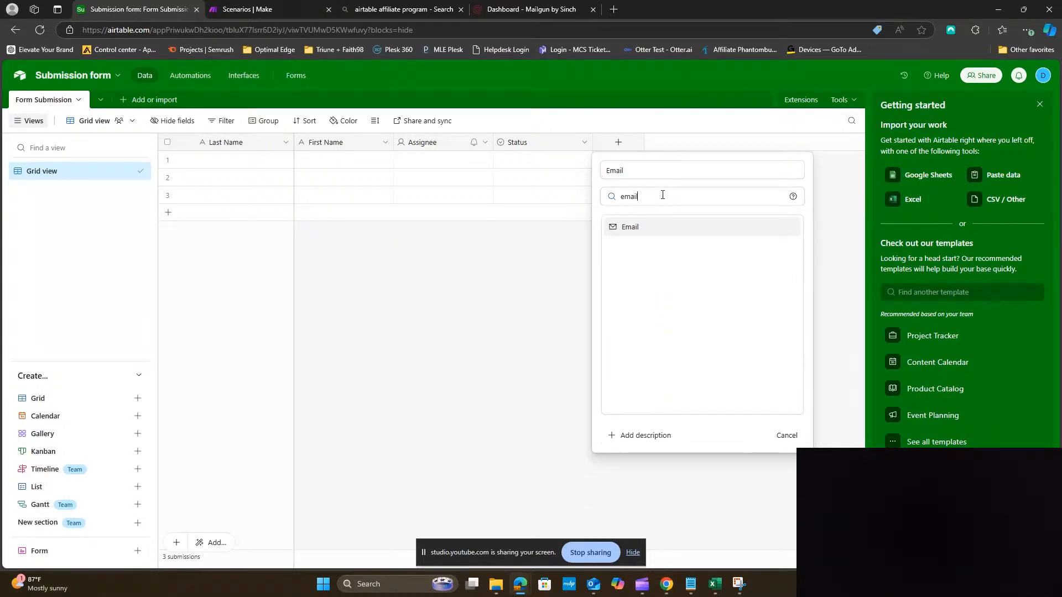
pyautogui.click(637, 227)
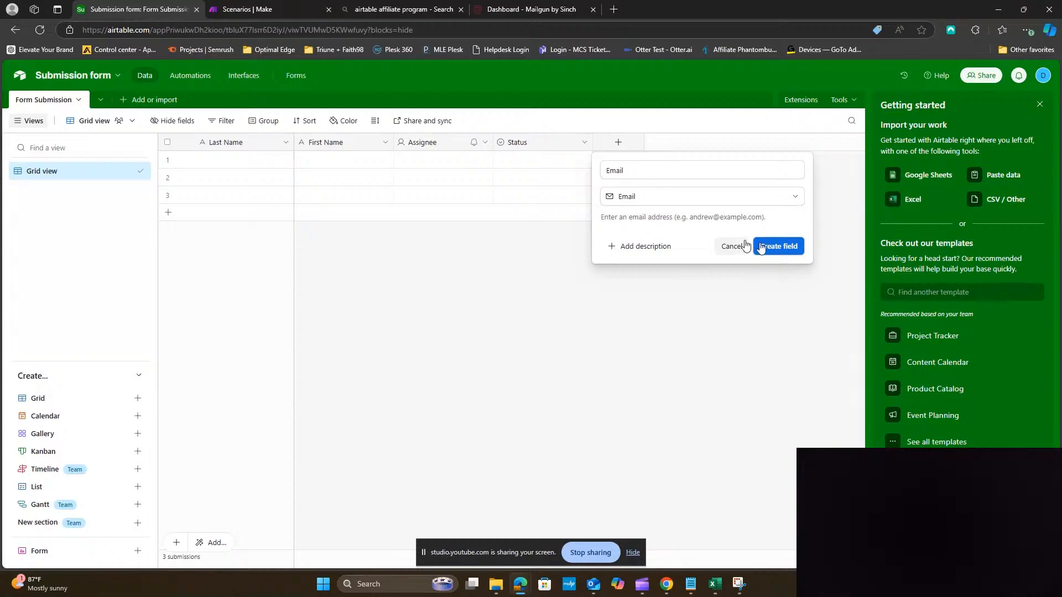
pyautogui.click(778, 246)
# Add a new field named 'Phone Number' of type Phone number
pyautogui.click(717, 145)
pyautogui.write('Phone Number')
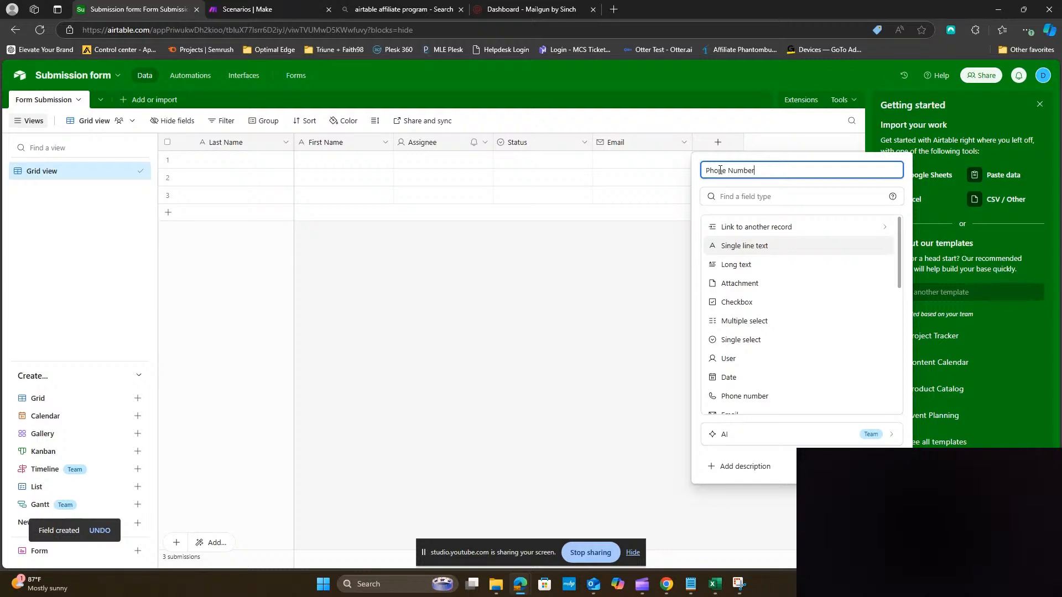
pyautogui.click(744, 204)
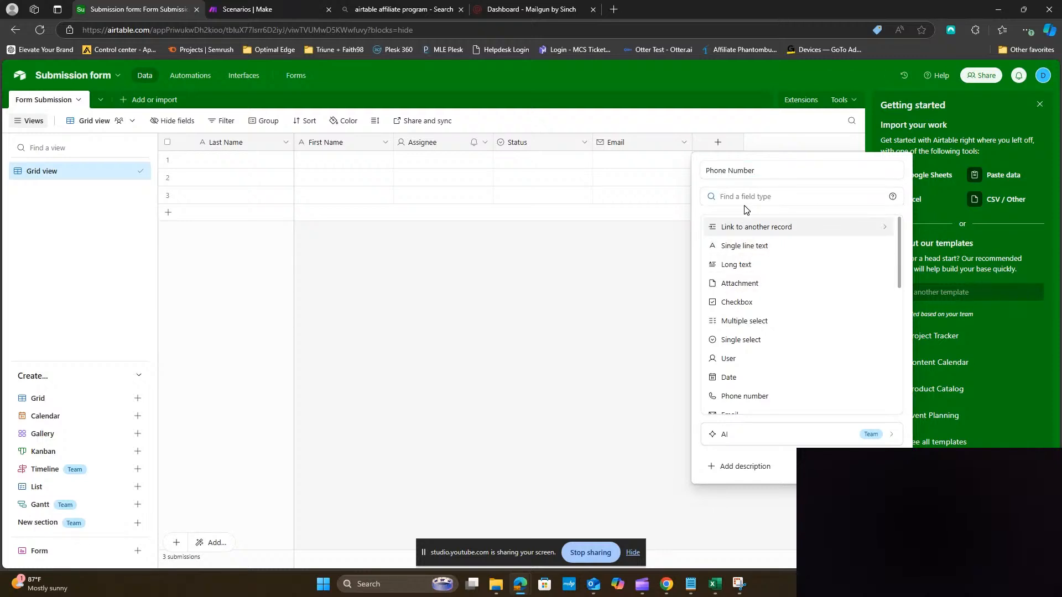
pyautogui.write('nu')
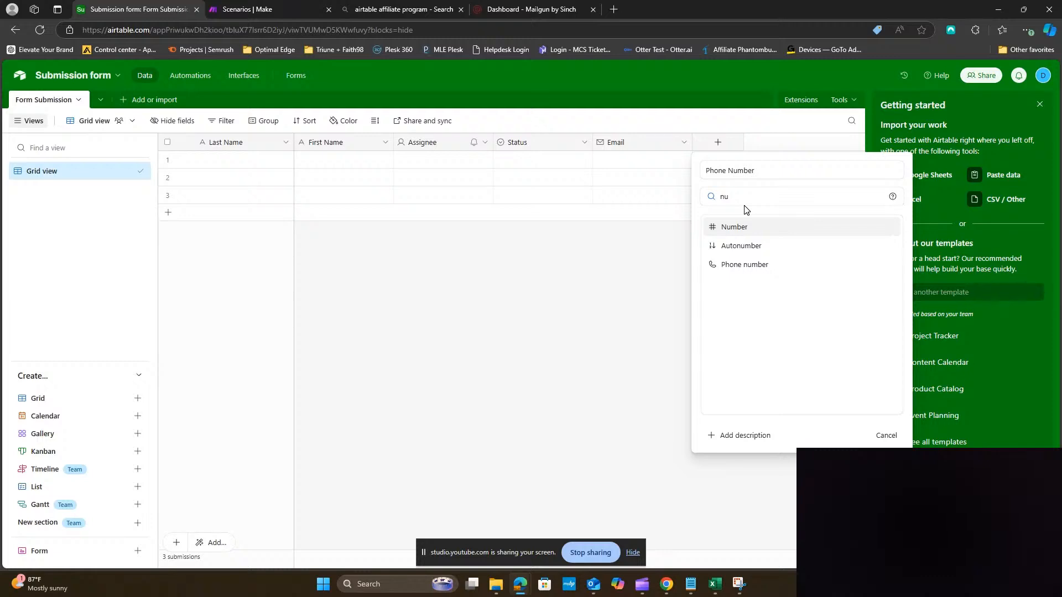
pyautogui.click(726, 264)
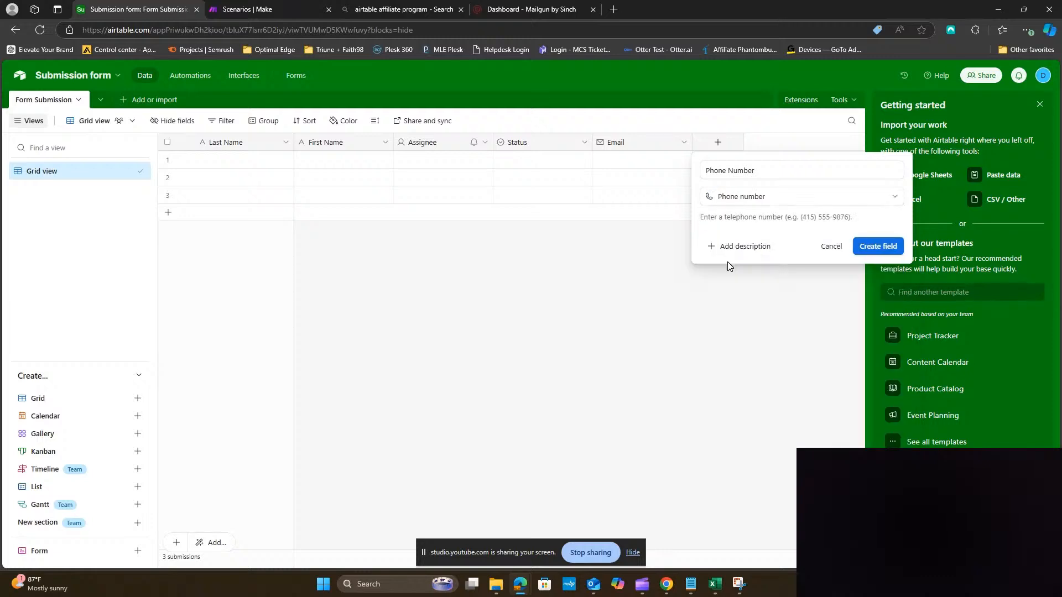
pyautogui.click(880, 246)
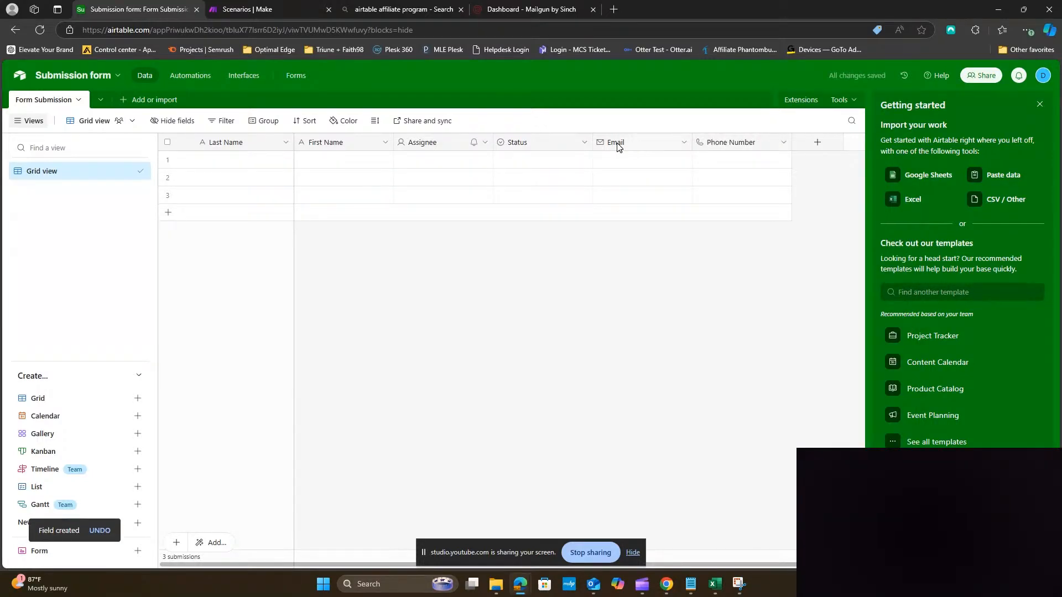
# Move Email and Phone Number right after First Name and start a Multiple select field
pyautogui.moveTo(628, 148); pyautogui.dragTo(431, 147)
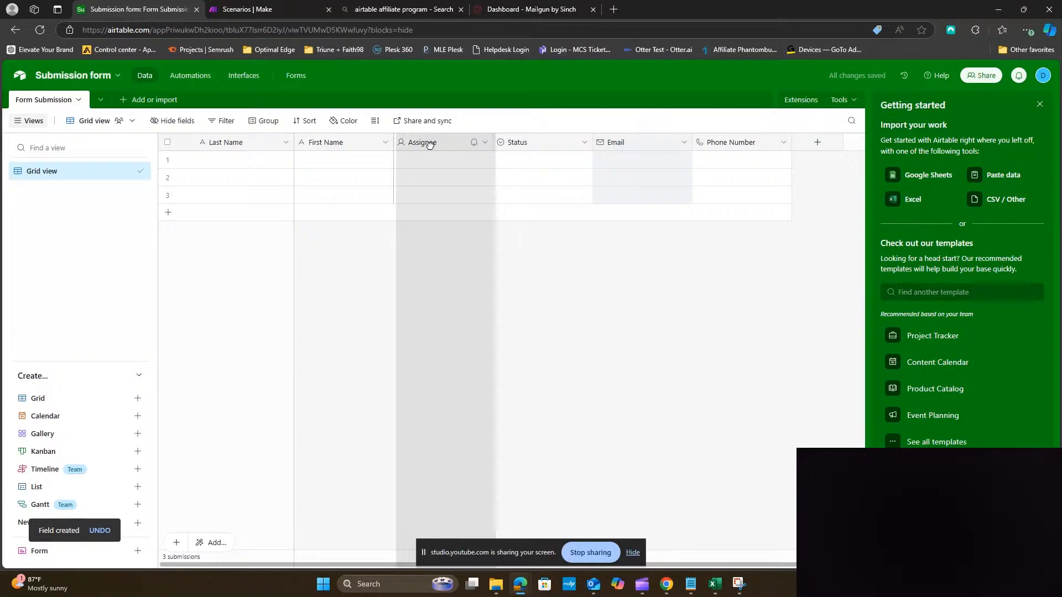
pyautogui.moveTo(733, 145); pyautogui.dragTo(526, 147)
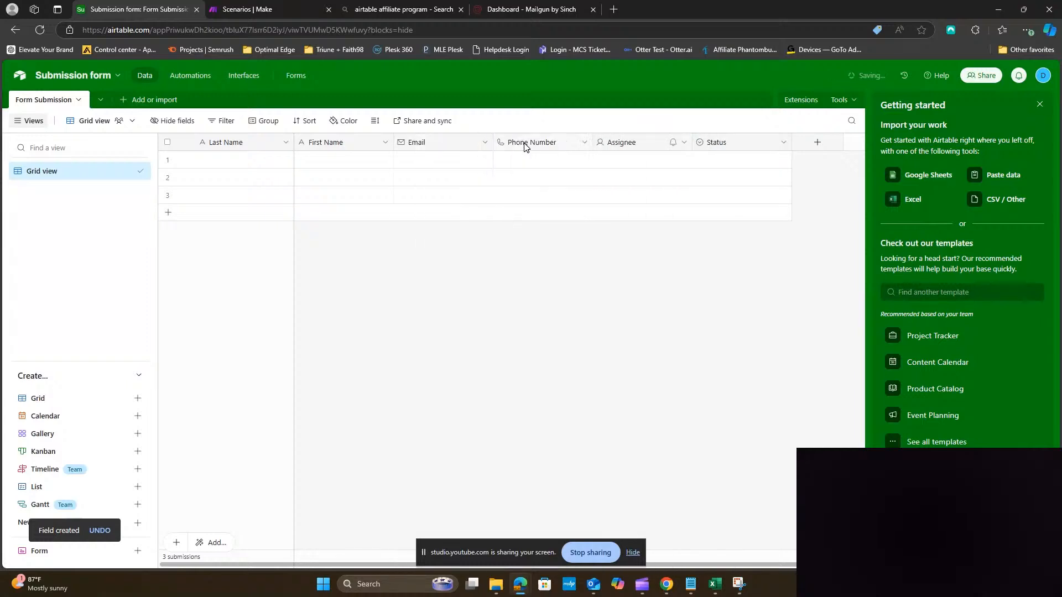
pyautogui.click(817, 142)
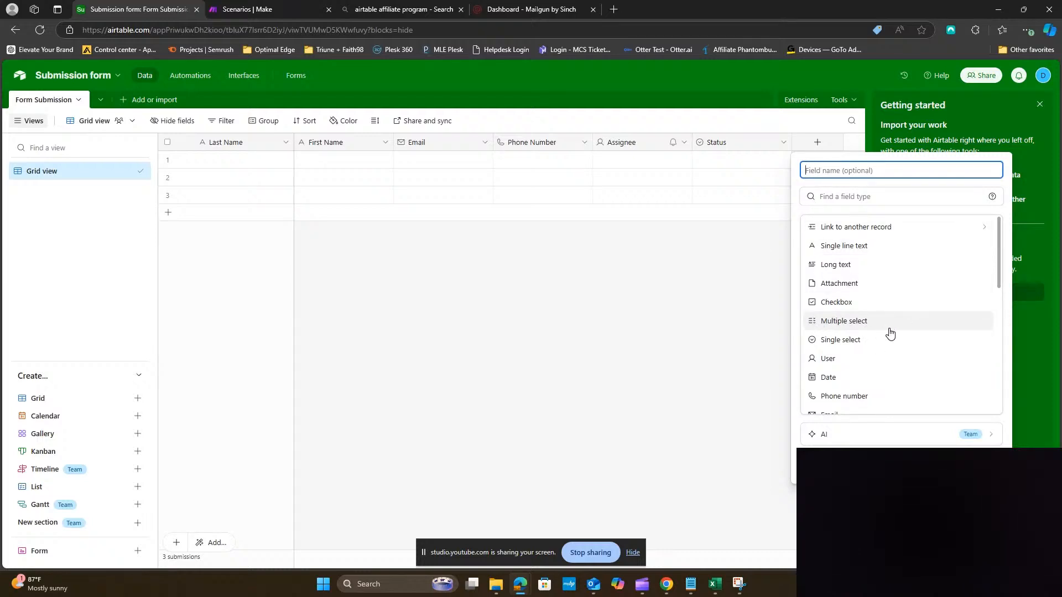
pyautogui.click(832, 324)
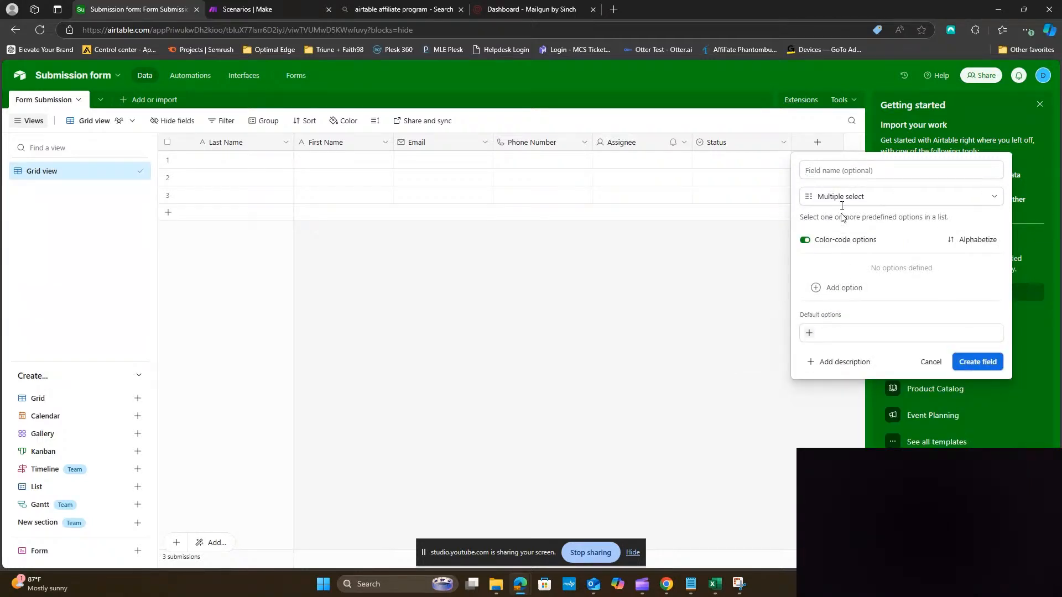
# Name the field 'What Services Are You interested In?' and add the option Managed IT
pyautogui.click(843, 171)
pyautogui.write('Wha')
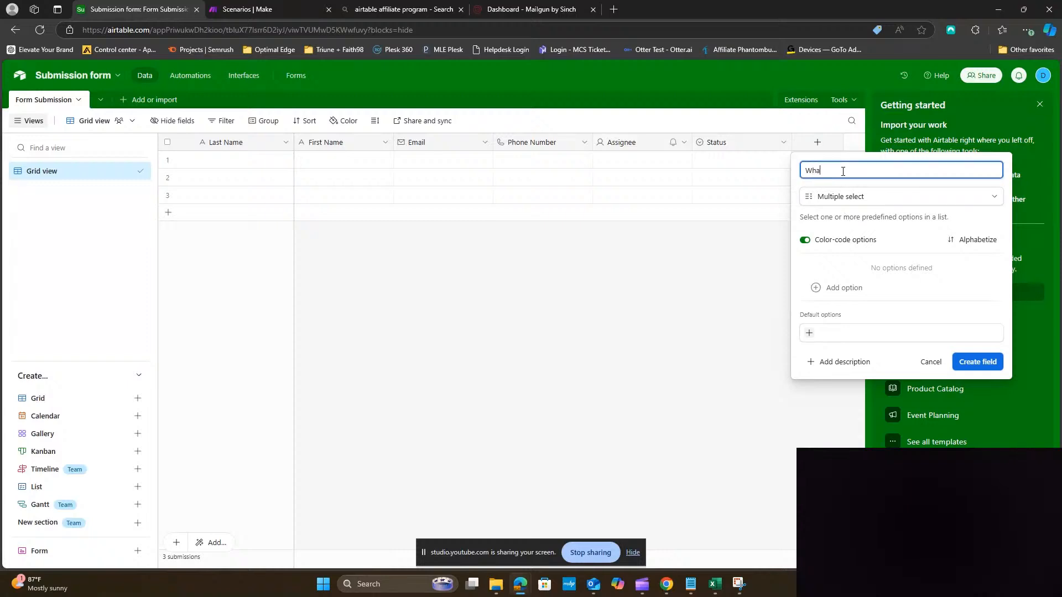
pyautogui.write('t Services Are You interested In?')
pyautogui.click(877, 297)
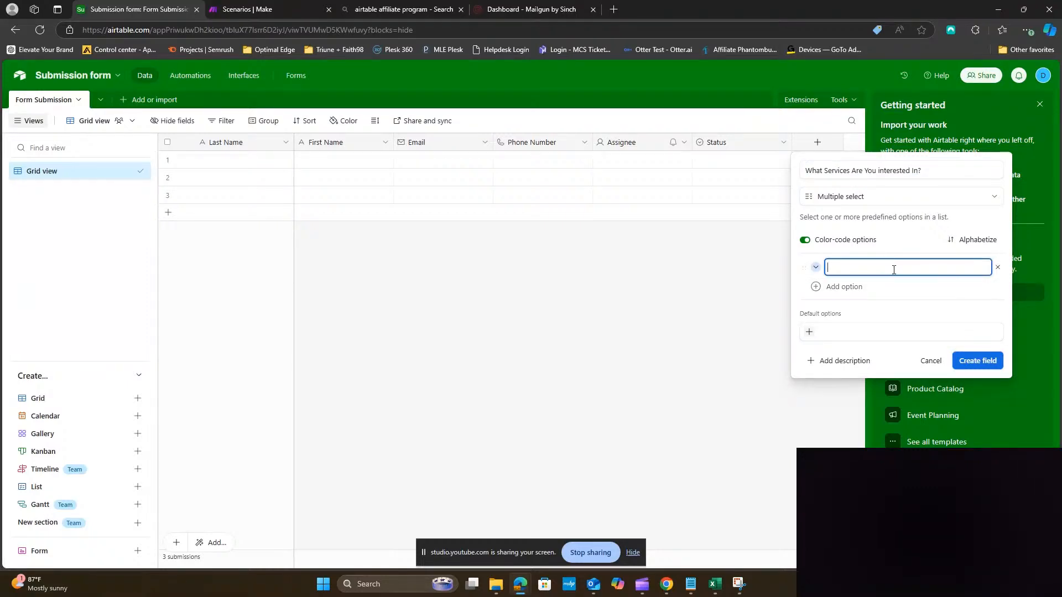
pyautogui.write('Managaed IT')
pyautogui.rightClick(845, 268)
pyautogui.click(850, 311)
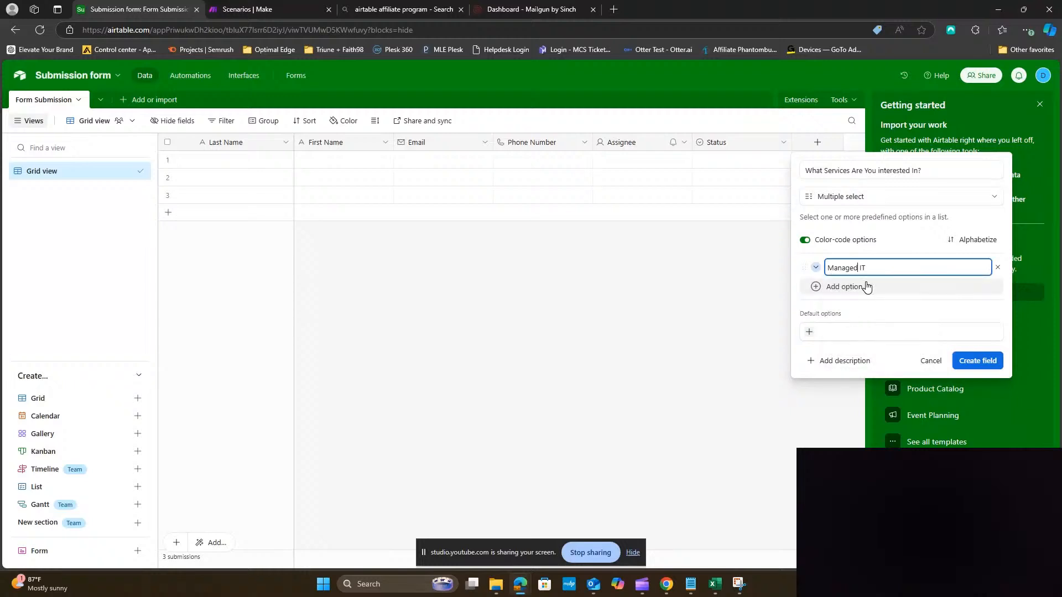
# Add options 24/7 Help Desk, SAAS (Software), VoIP and Internet Services
pyautogui.click(867, 286)
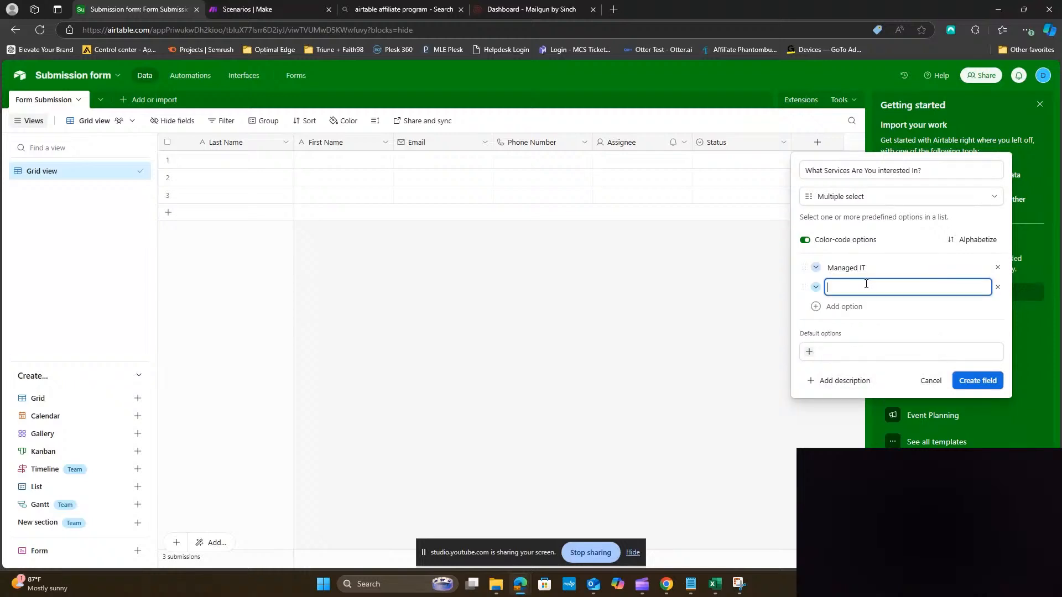
pyautogui.write('24/7 Help Desk')
pyautogui.press('Return')
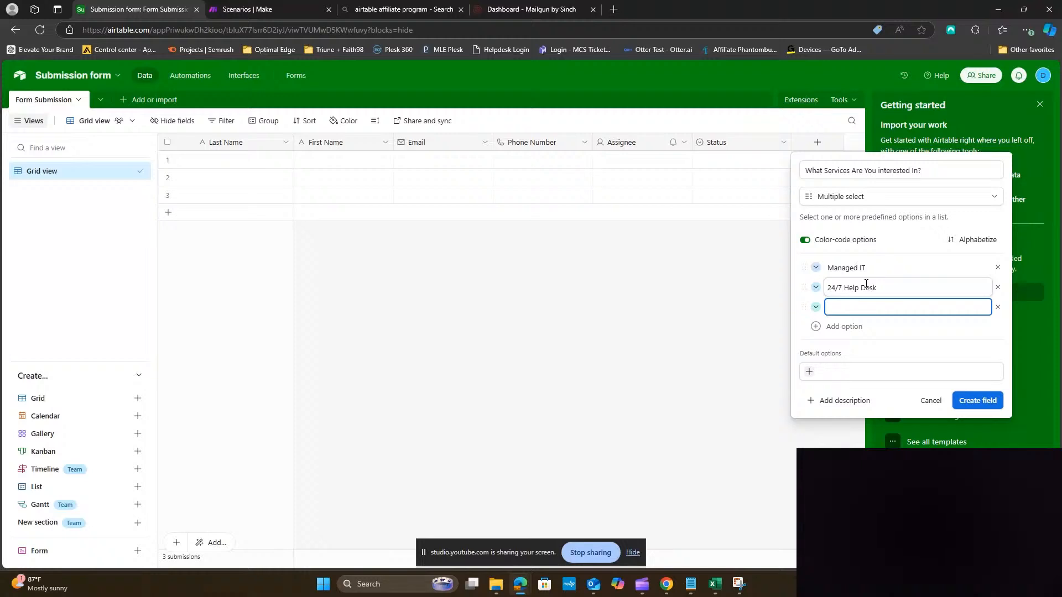
pyautogui.write('V')
pyautogui.write('S')
pyautogui.write('AAS ')
pyautogui.write('(Software)')
pyautogui.press('Return')
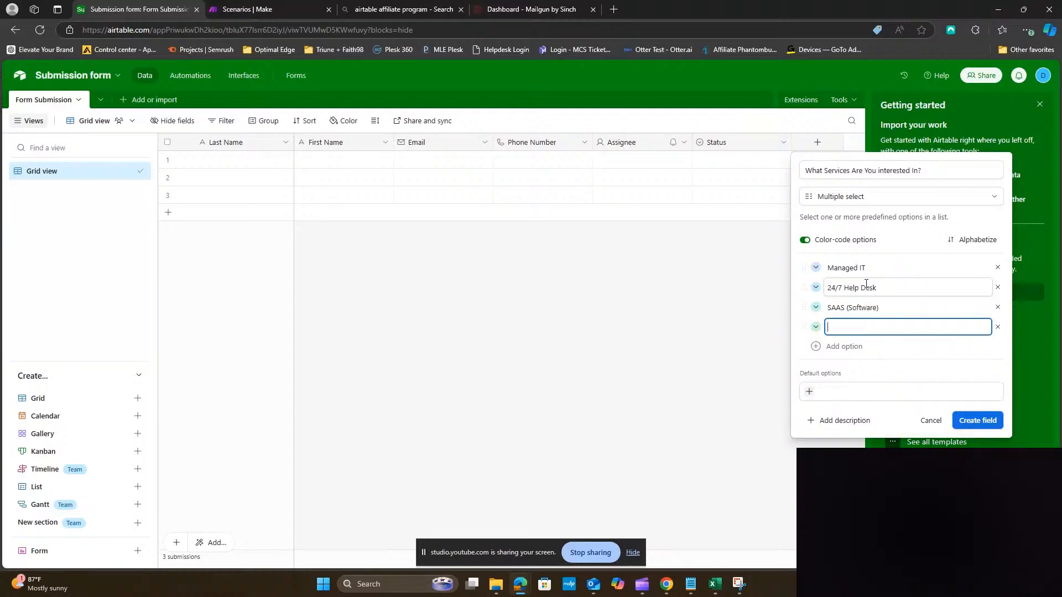
pyautogui.write('VoIP')
pyautogui.press('Return')
pyautogui.write('Int')
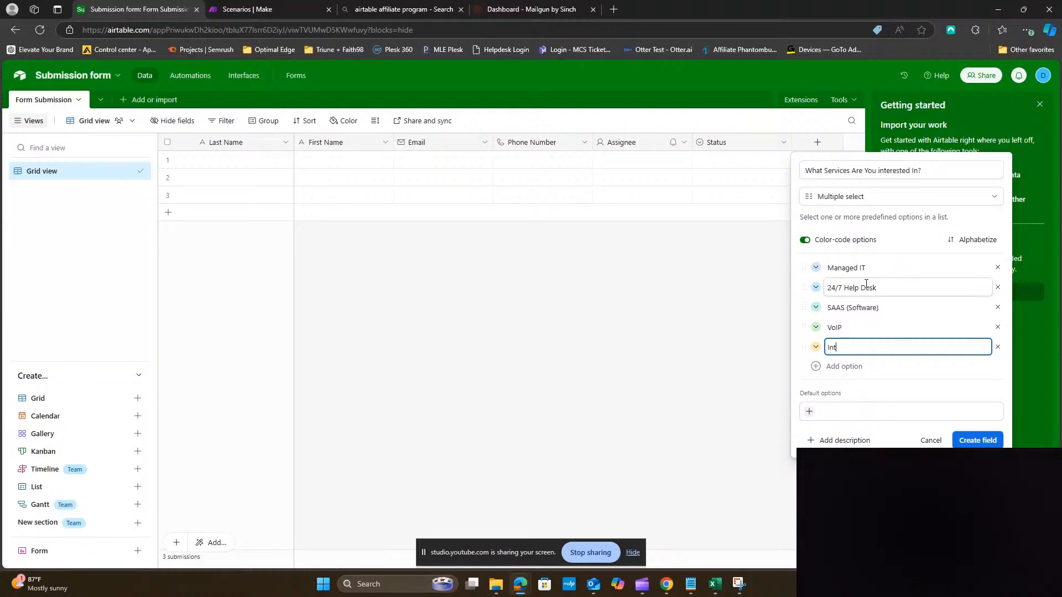
pyautogui.write('ernet Services')
pyautogui.press('Return')
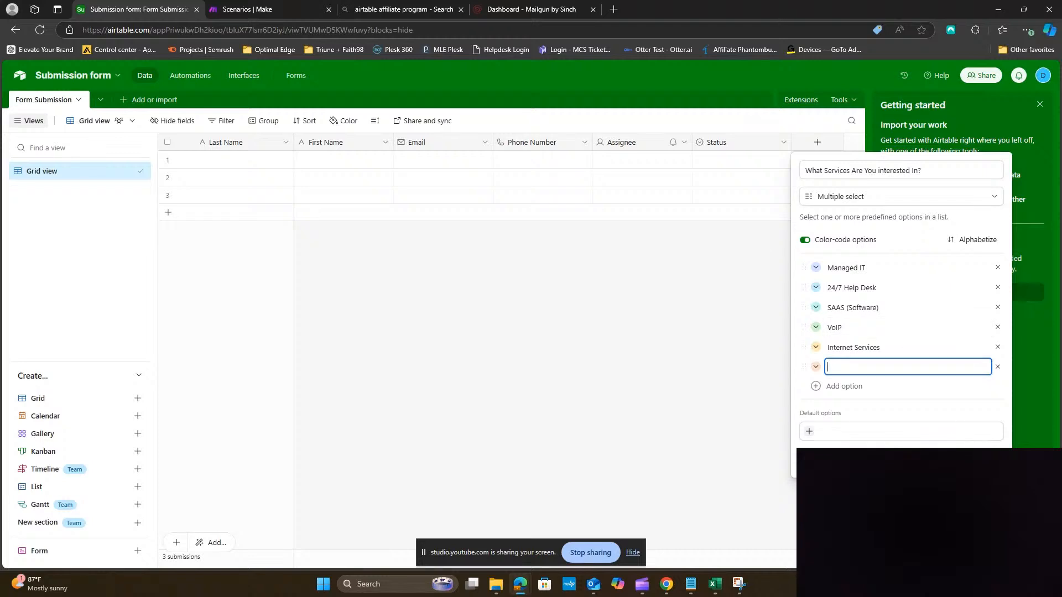
# Create the services field and scroll right to the end of the table
pyautogui.click(977, 460)
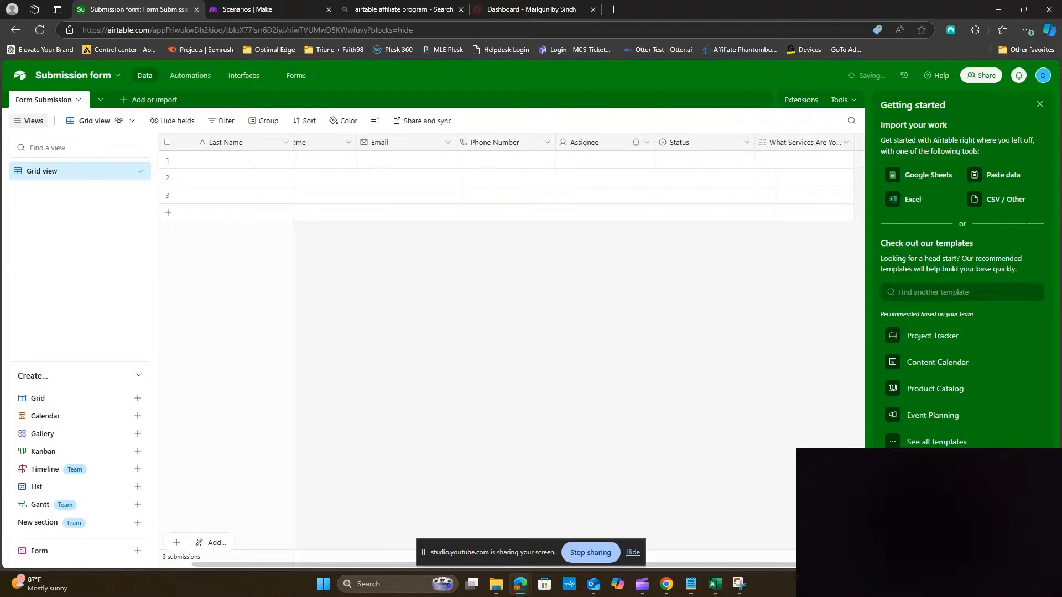
pyautogui.click(682, 146)
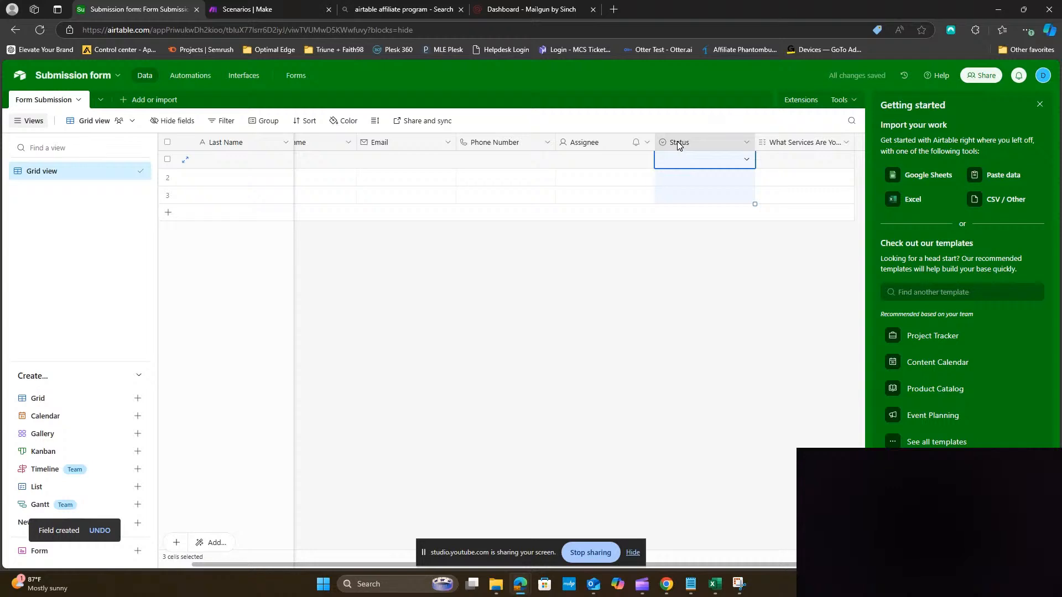
pyautogui.moveTo(689, 564); pyautogui.dragTo(757, 564)
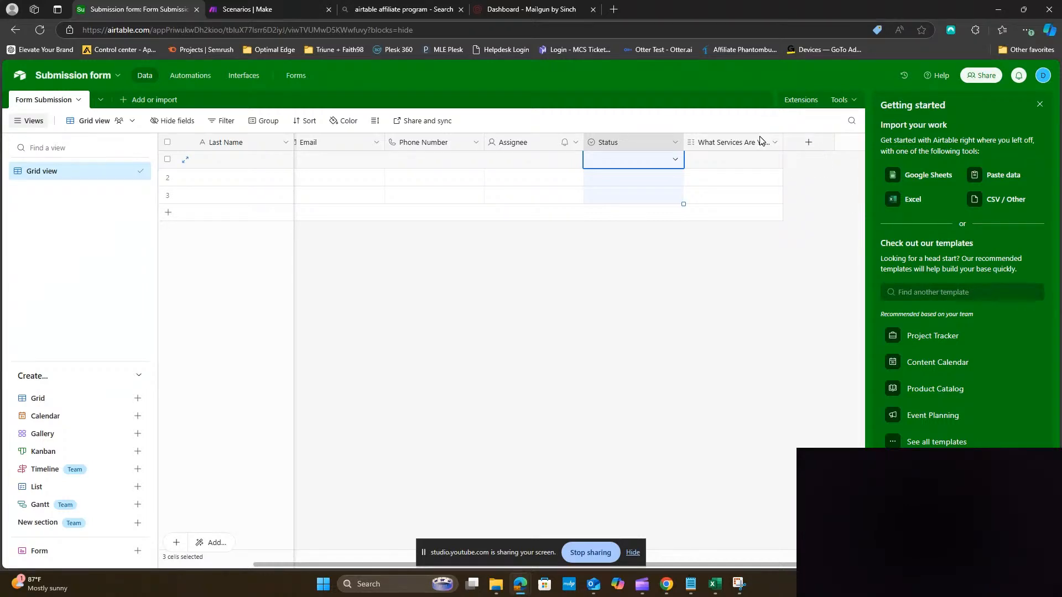
# Add a field named 'Last Modified' of type Last modified time
pyautogui.click(808, 145)
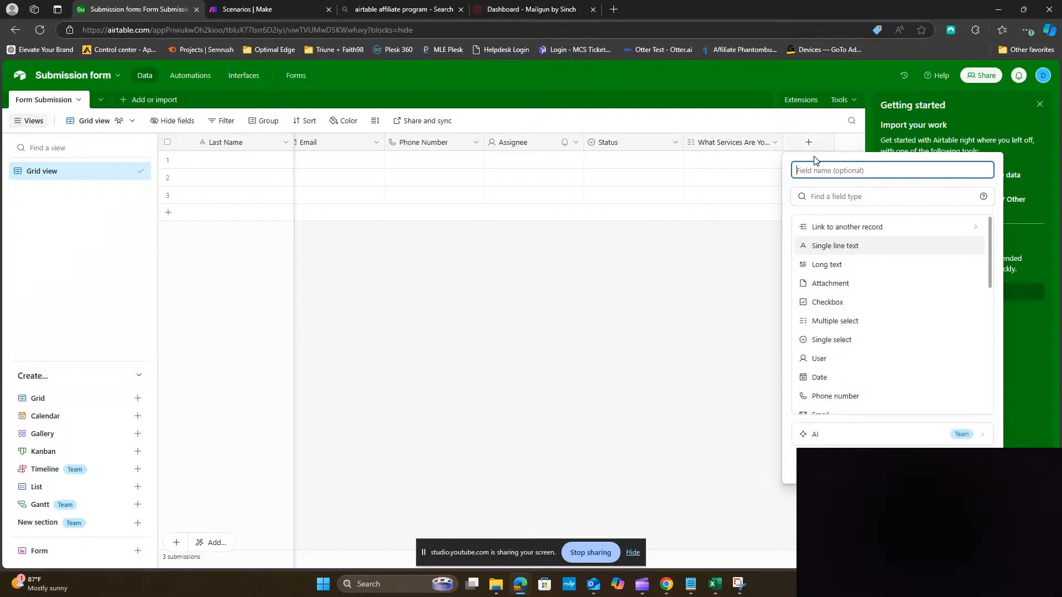
pyautogui.write('modie')
pyautogui.press('BackSpace')
pyautogui.press('BackSpace')
pyautogui.press('BackSpace')
pyautogui.press('BackSpace')
pyautogui.press('BackSpace')
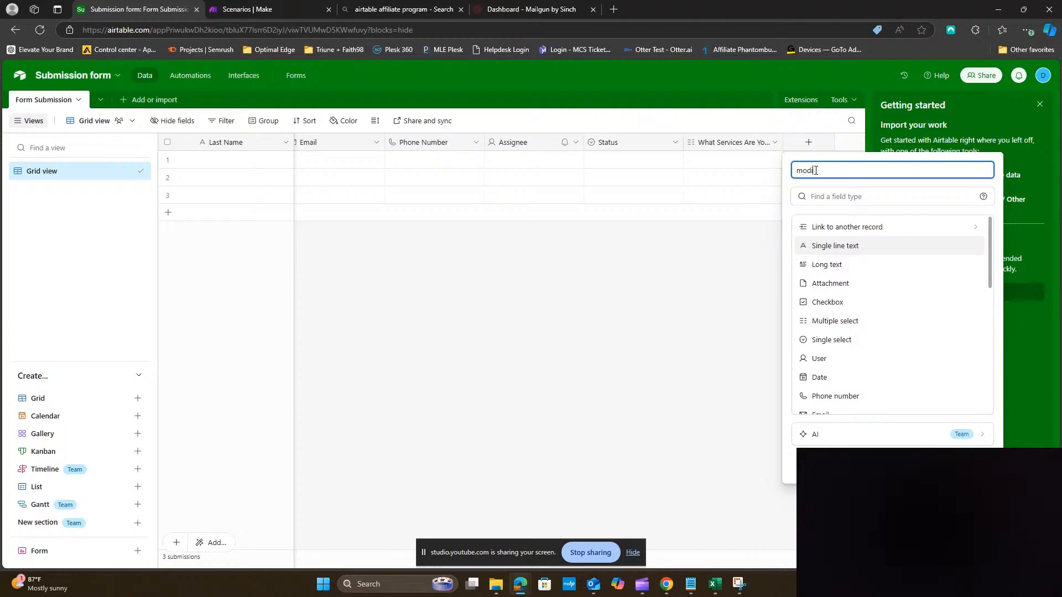
pyautogui.write('Last Modifeid')
pyautogui.press('BackSpace')
pyautogui.write('ied')
pyautogui.press('Tab')
pyautogui.write('mod')
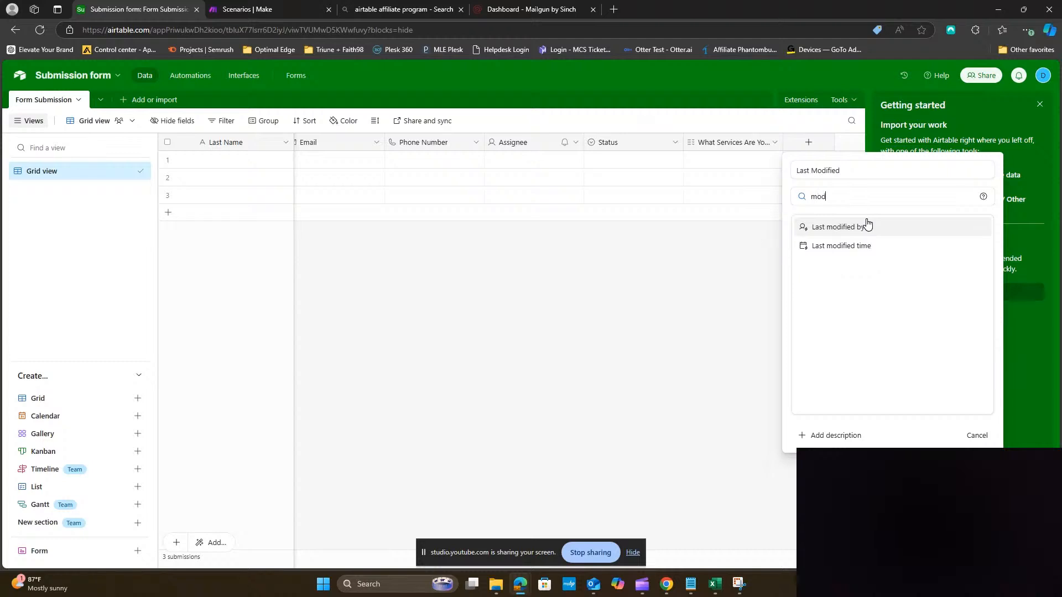
pyautogui.click(869, 248)
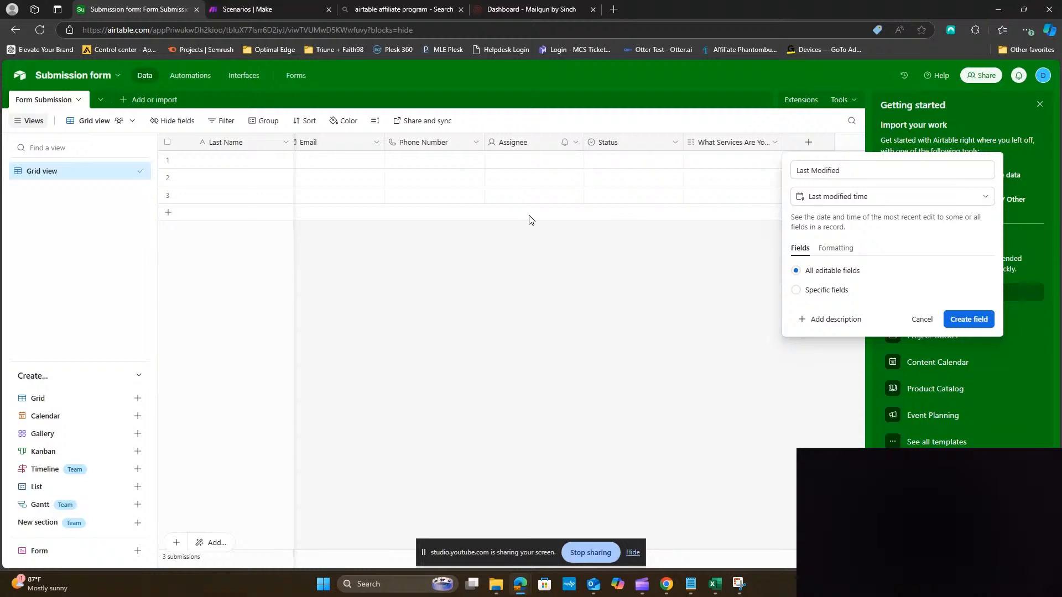
pyautogui.click(963, 320)
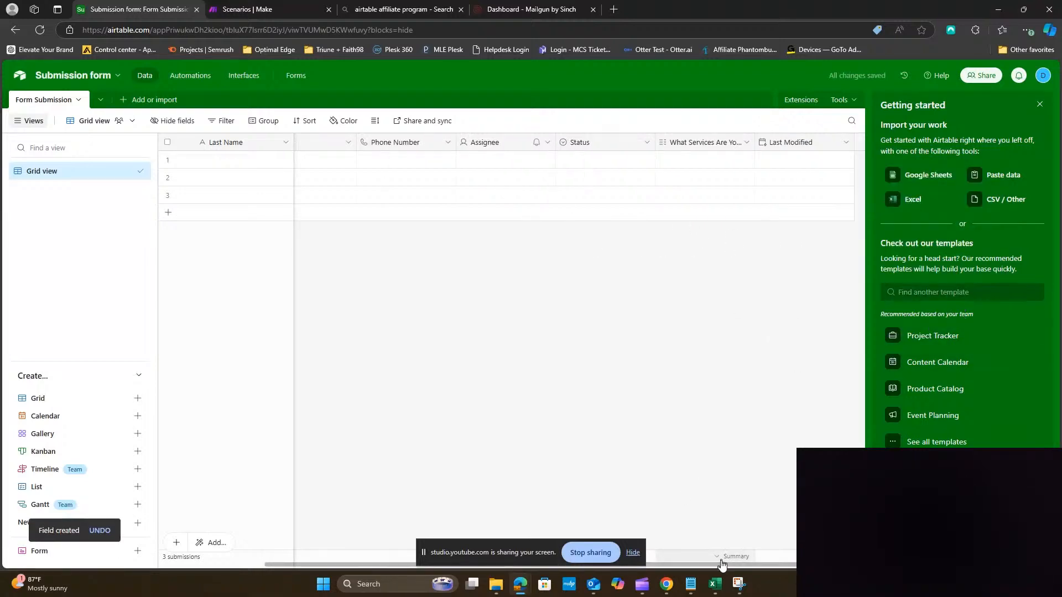
# Fill row 1 with the contact's last name, first name, e-mail address and phone number
pyautogui.moveTo(723, 564); pyautogui.dragTo(575, 562)
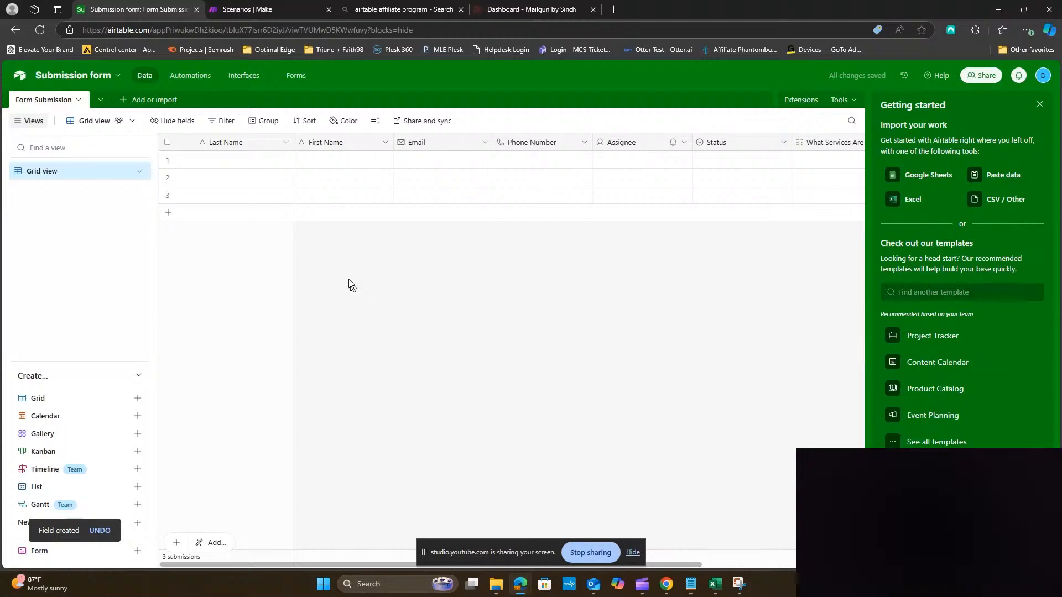
pyautogui.click(249, 165)
pyautogui.click(249, 168)
pyautogui.press('BackSpace')
pyautogui.press('BackSpace')
pyautogui.press('BackSpace')
pyautogui.press('BackSpace')
pyautogui.press('BackSpace')
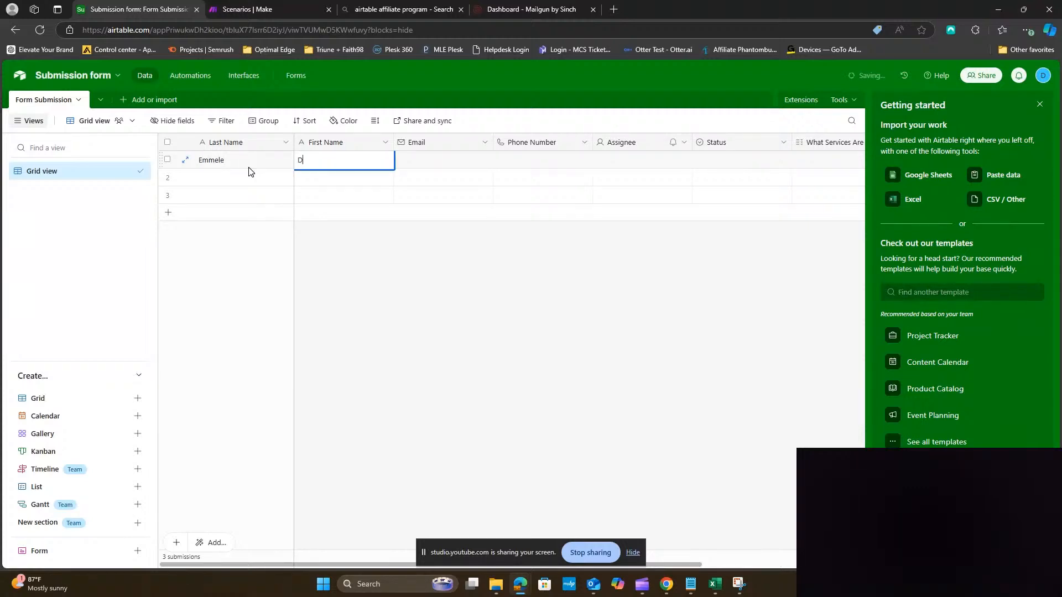
pyautogui.press('Tab')
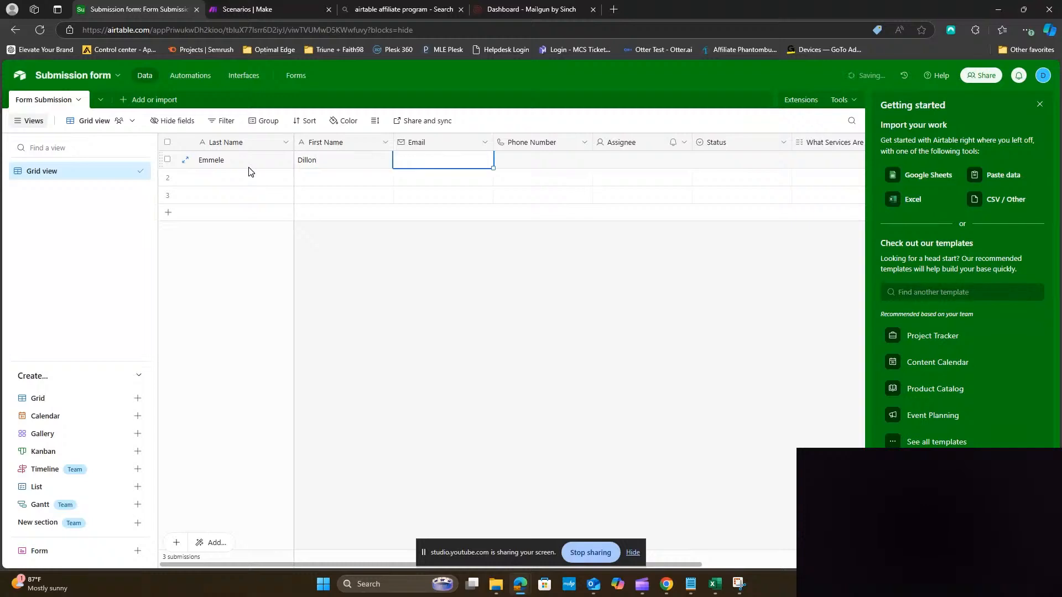
pyautogui.press('Tab')
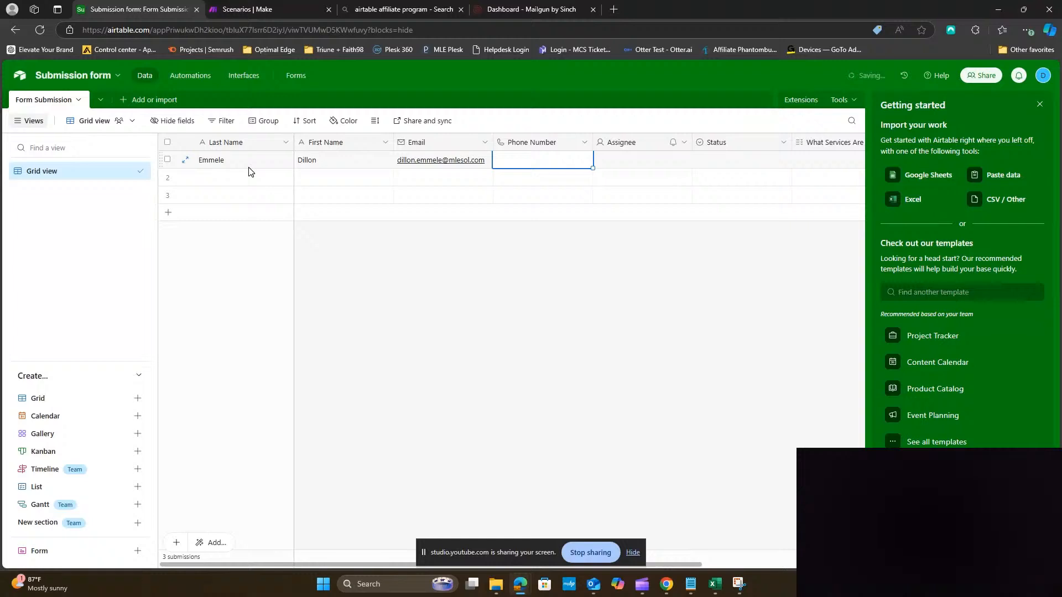
pyautogui.press('Tab')
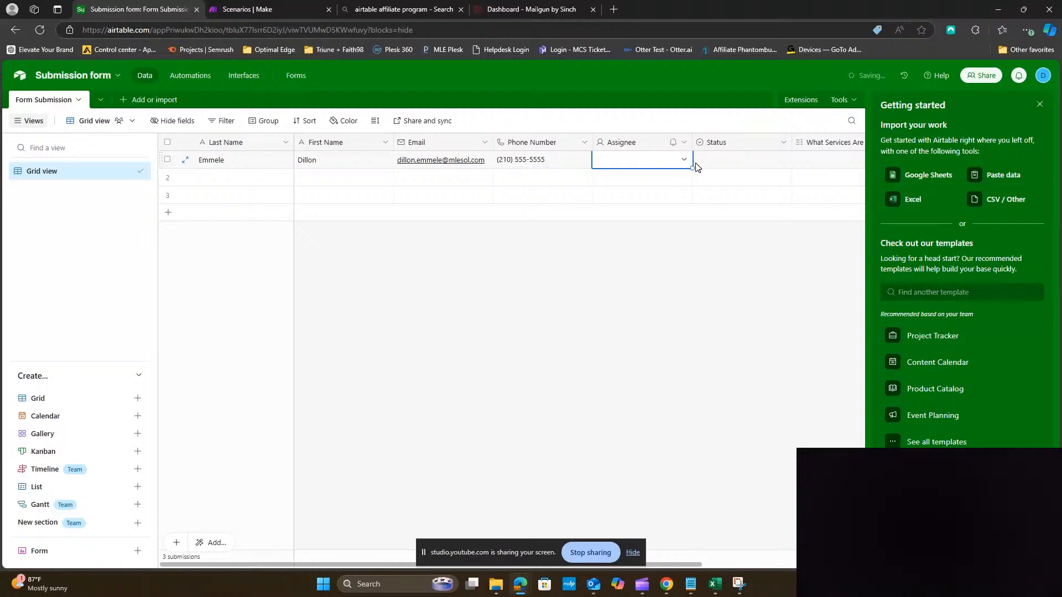
# Assign row 1 to the listed collaborator and adjust the Status field's option settings
pyautogui.press('Return')
pyautogui.click(653, 230)
pyautogui.click(749, 163)
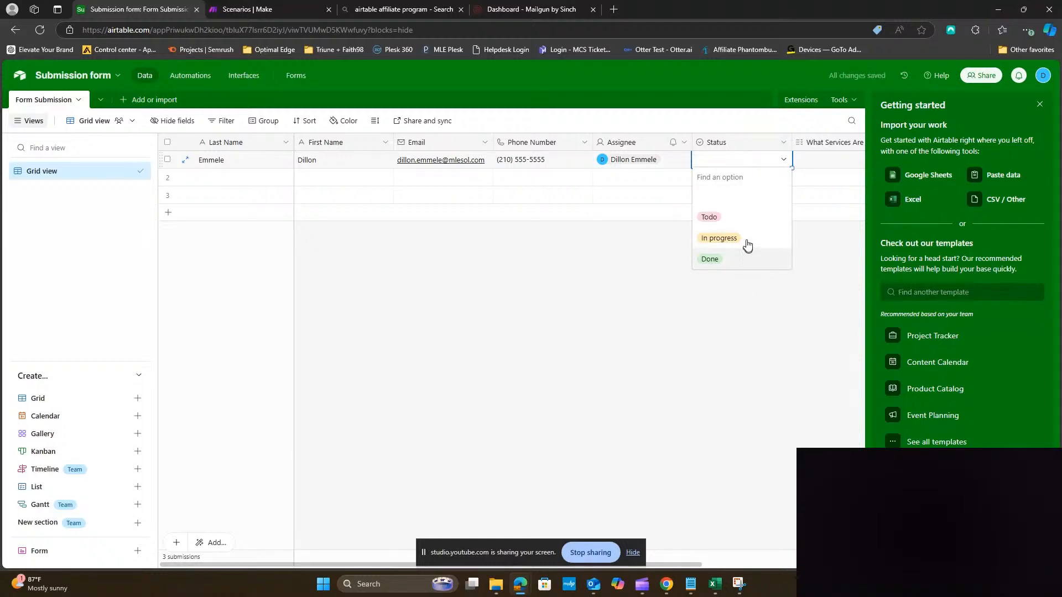
pyautogui.click(730, 144)
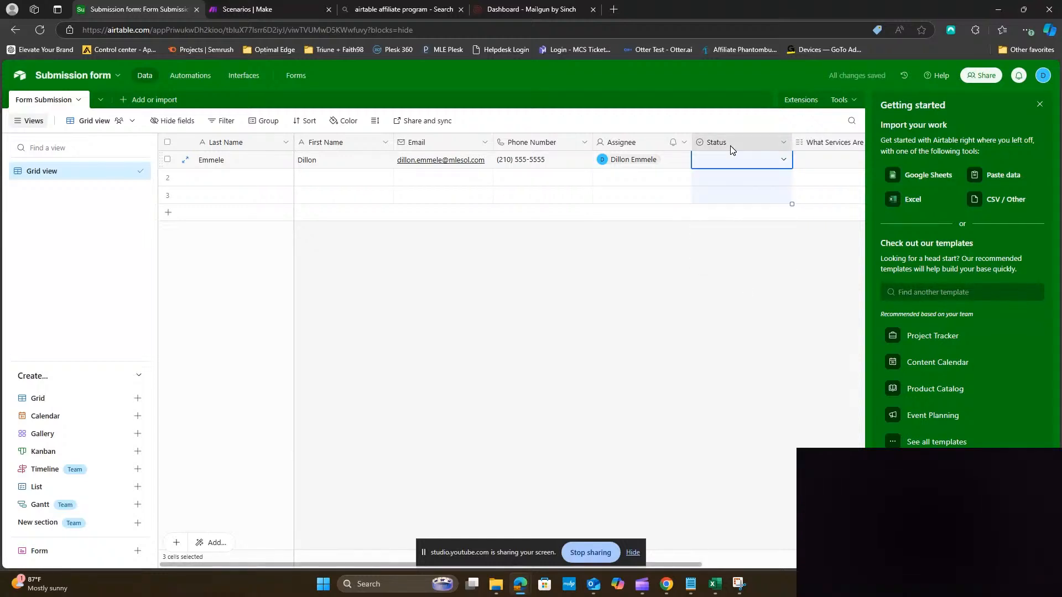
pyautogui.doubleClick(730, 145)
pyautogui.click(412, 278)
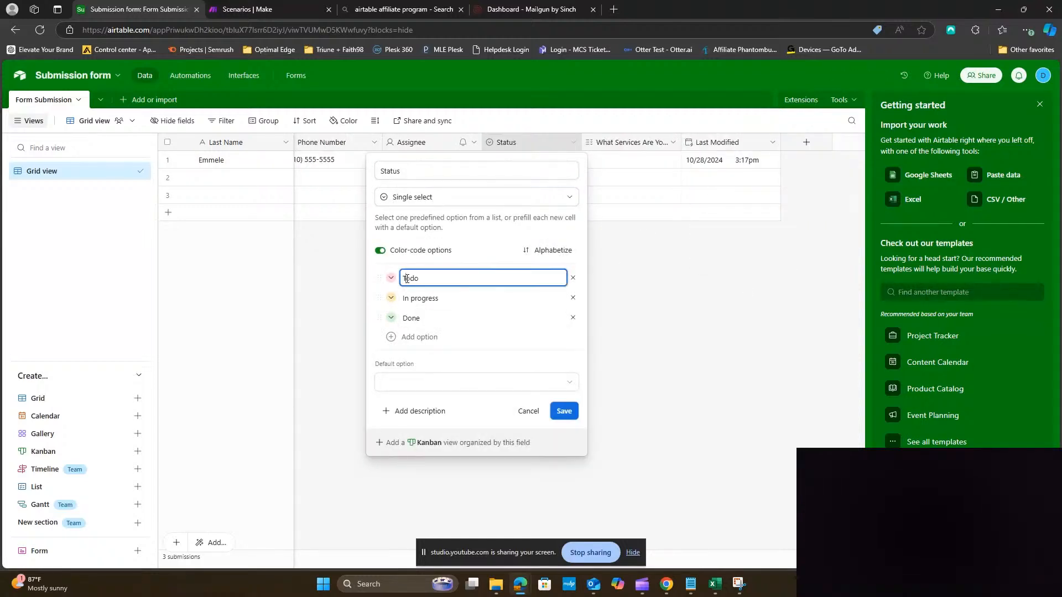
pyautogui.click(460, 300)
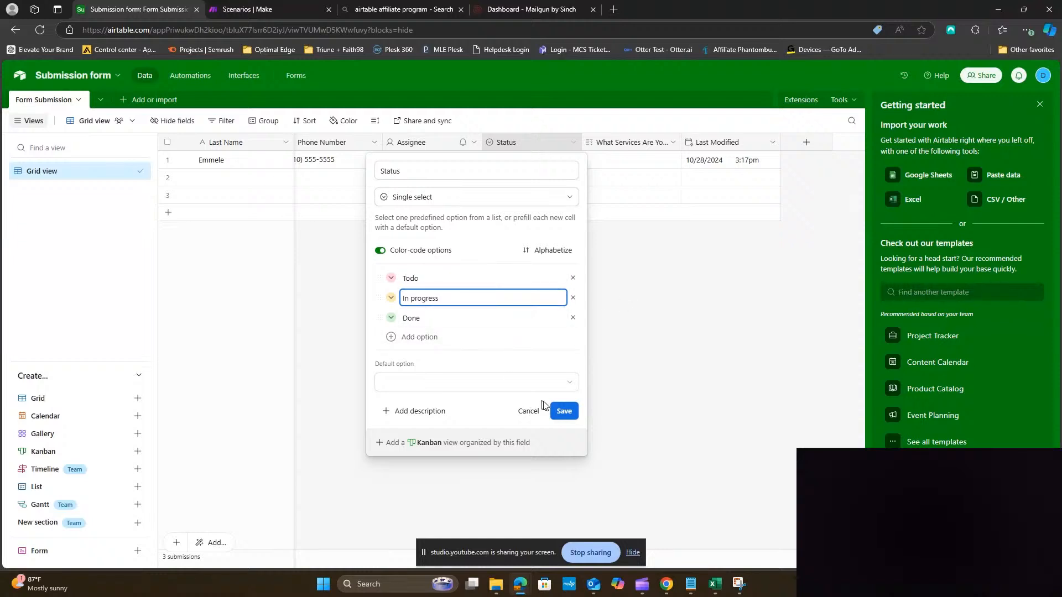
pyautogui.click(561, 411)
# Set row 1's status to In progress and choose services Managed IT and 24/7 Help Desk
pyautogui.click(534, 166)
pyautogui.click(534, 166)
pyautogui.click(517, 241)
pyautogui.click(630, 164)
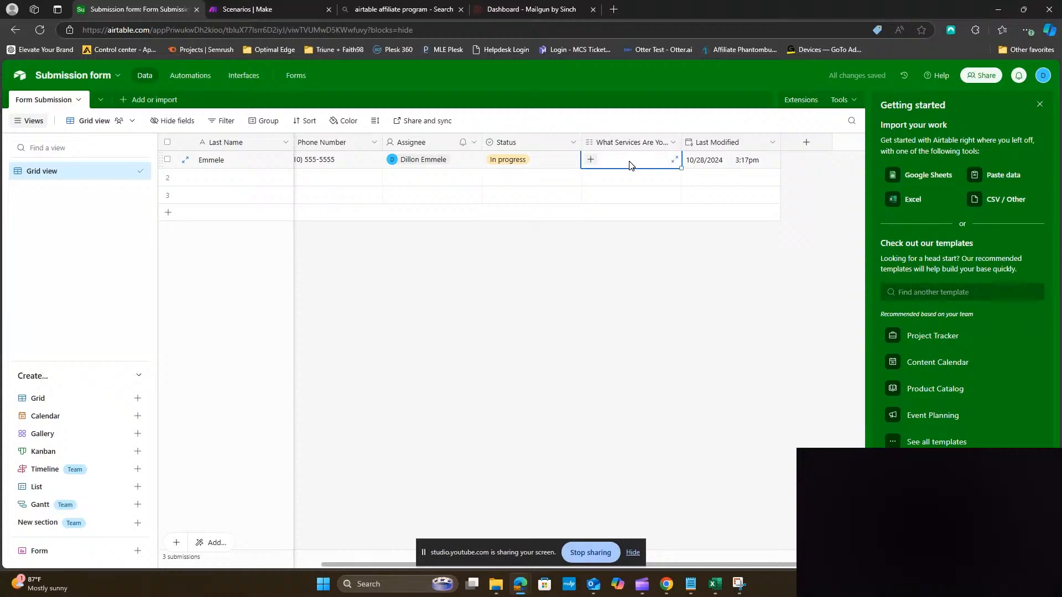
pyautogui.click(630, 165)
pyautogui.click(619, 195)
pyautogui.click(648, 160)
pyautogui.click(611, 195)
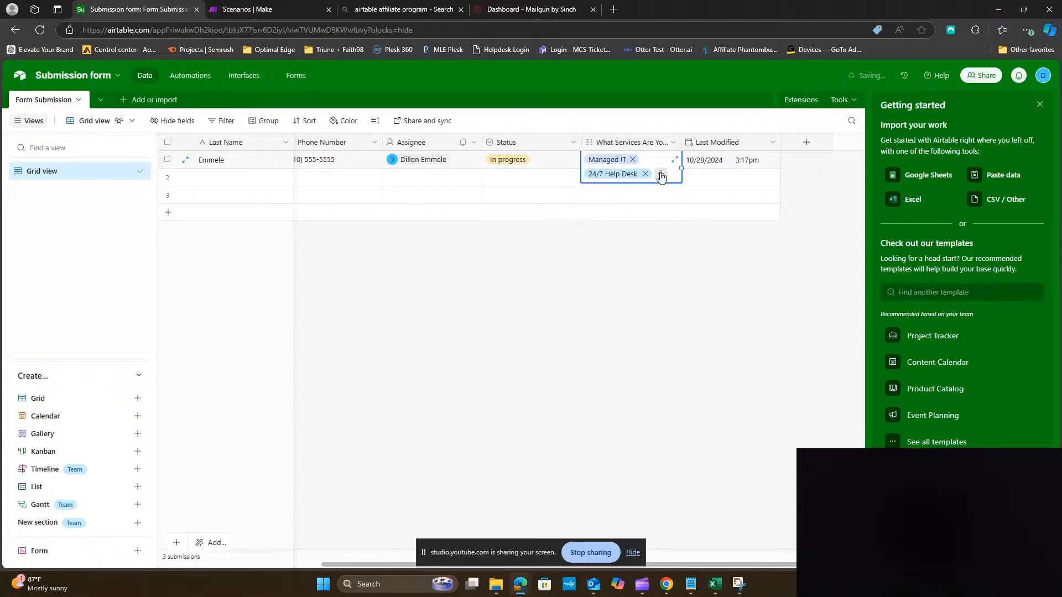
pyautogui.click(661, 176)
pyautogui.click(612, 215)
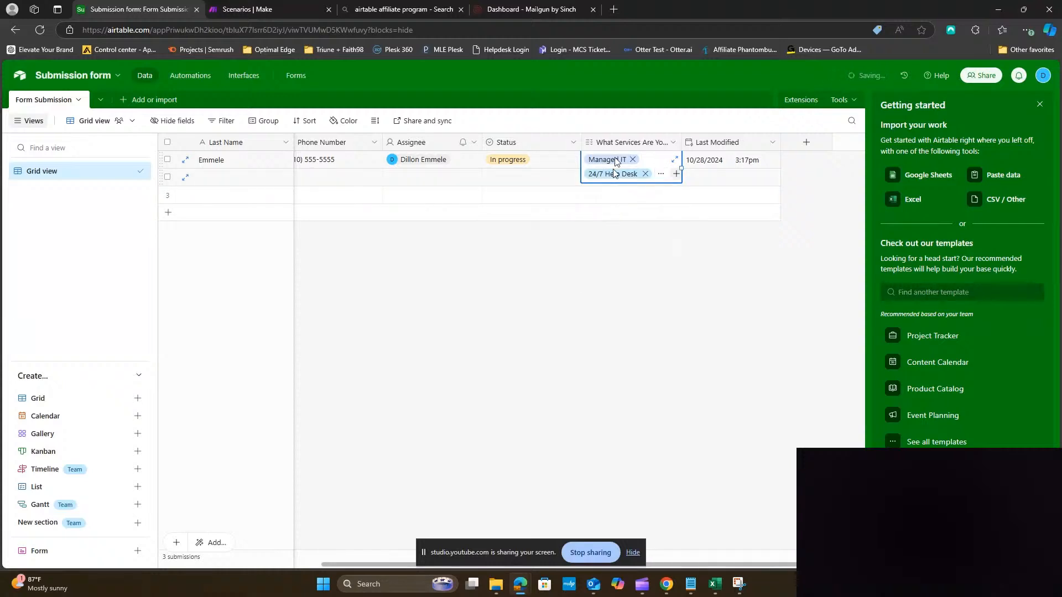
pyautogui.click(656, 295)
# Delete the two empty rows 2 and 3
pyautogui.click(168, 194)
pyautogui.click(167, 177)
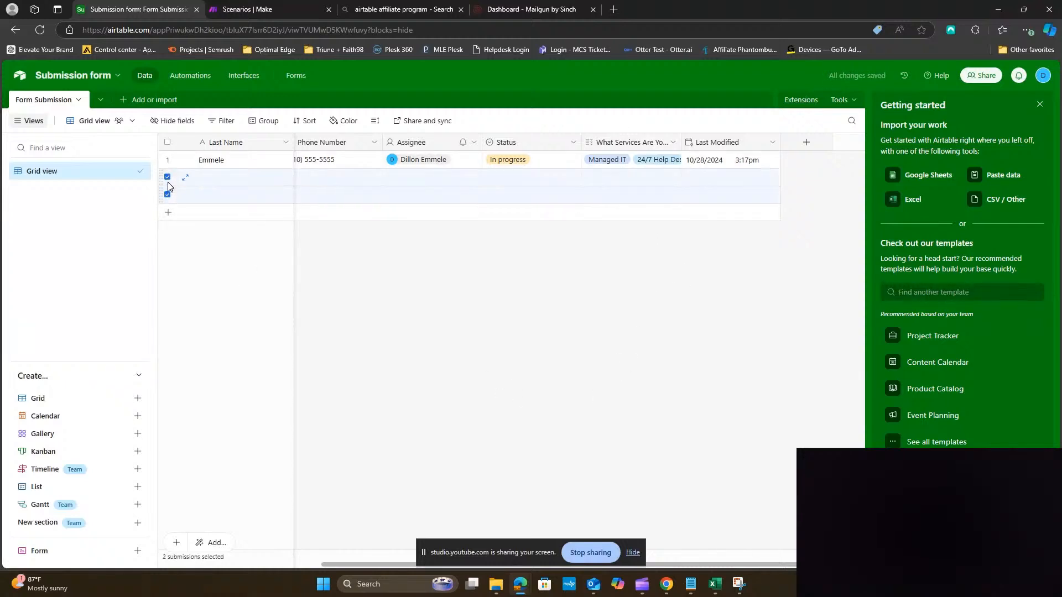
pyautogui.rightClick(240, 202)
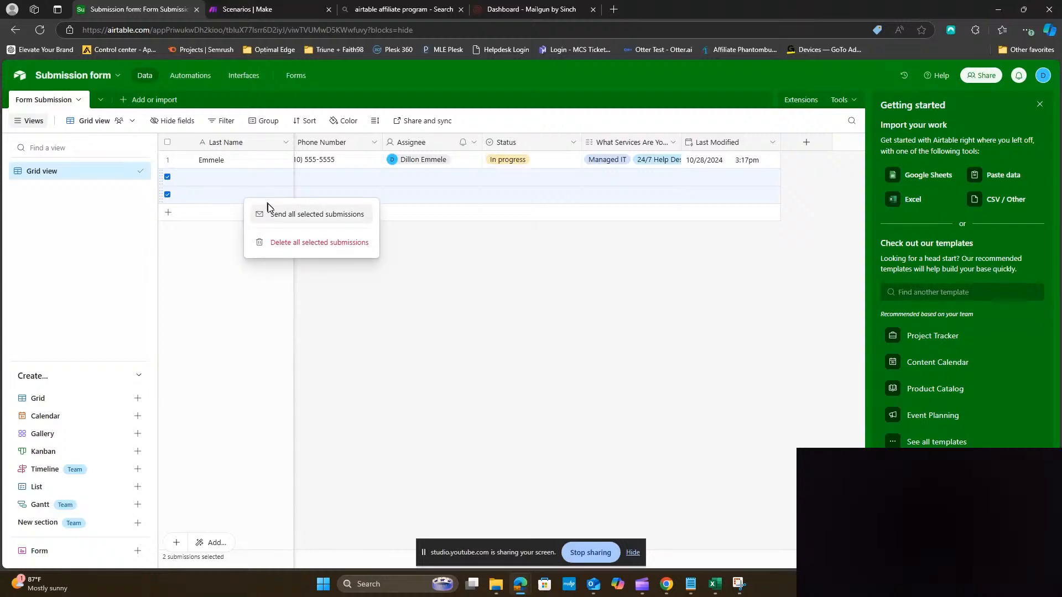
pyautogui.click(282, 243)
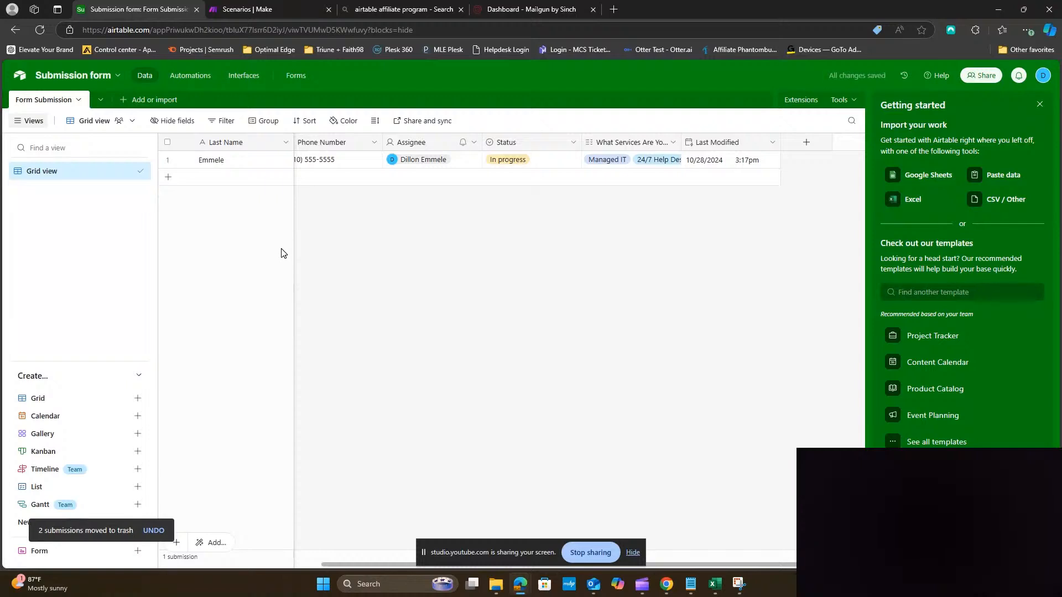
# Create a new form on the Form Submission table named 'Submission Form'
pyautogui.click(294, 80)
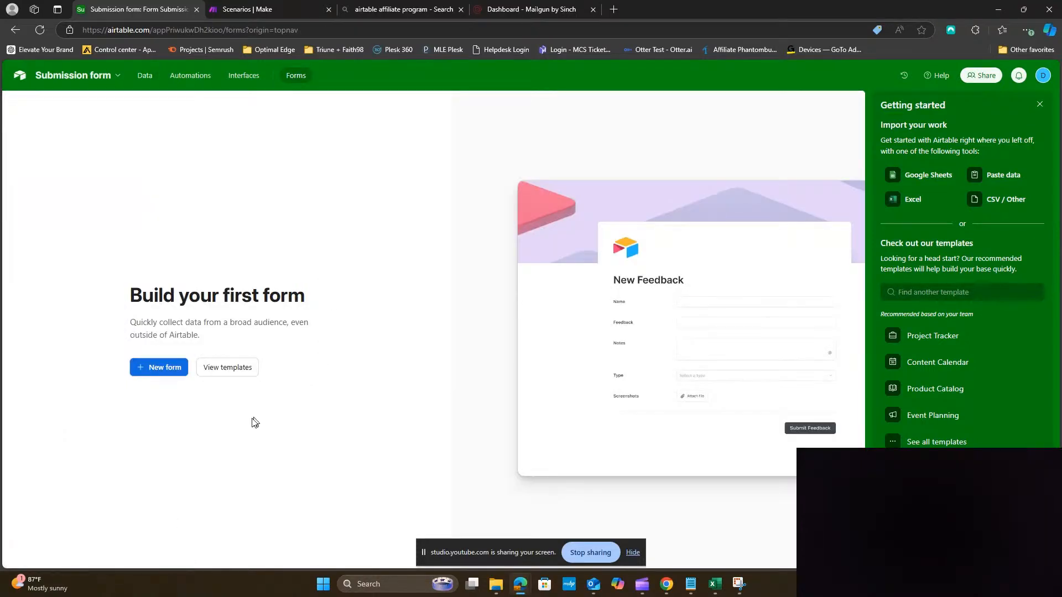
pyautogui.click(149, 373)
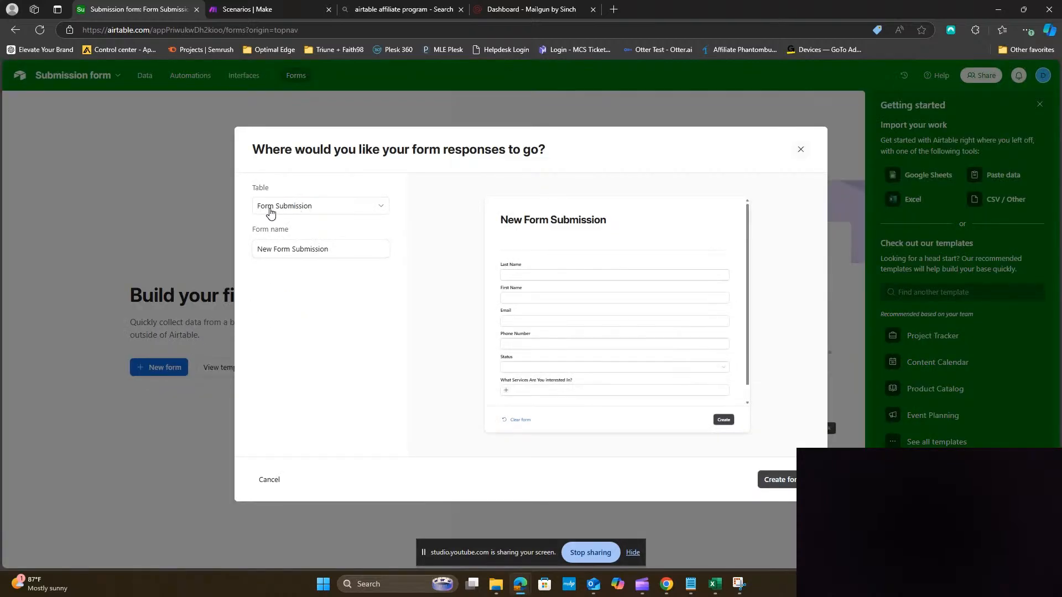
pyautogui.tripleClick(337, 252)
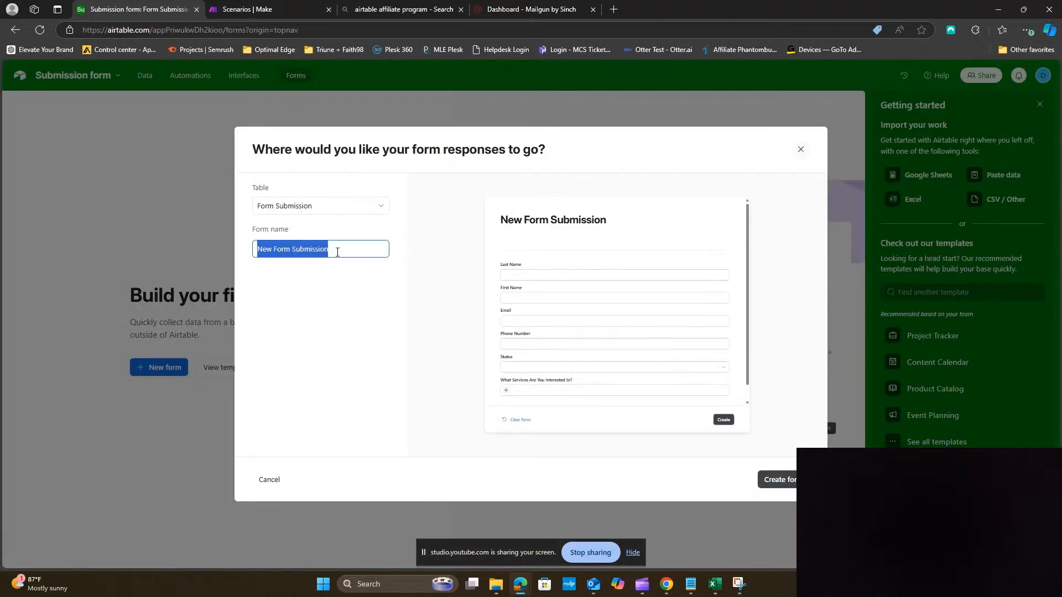
pyautogui.press('BackSpace')
pyautogui.write('S')
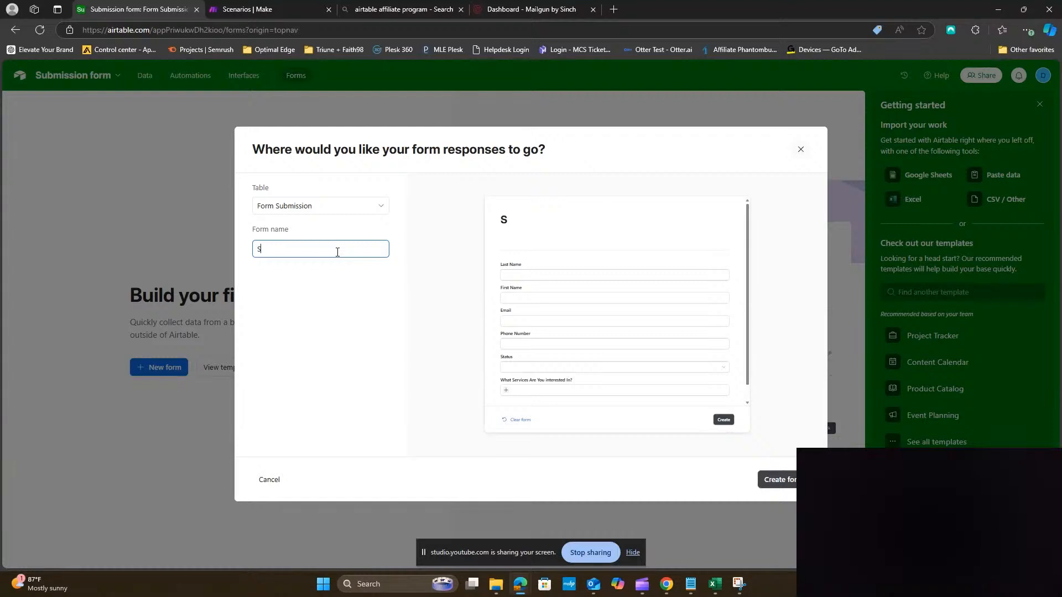
pyautogui.write('ubmission Form')
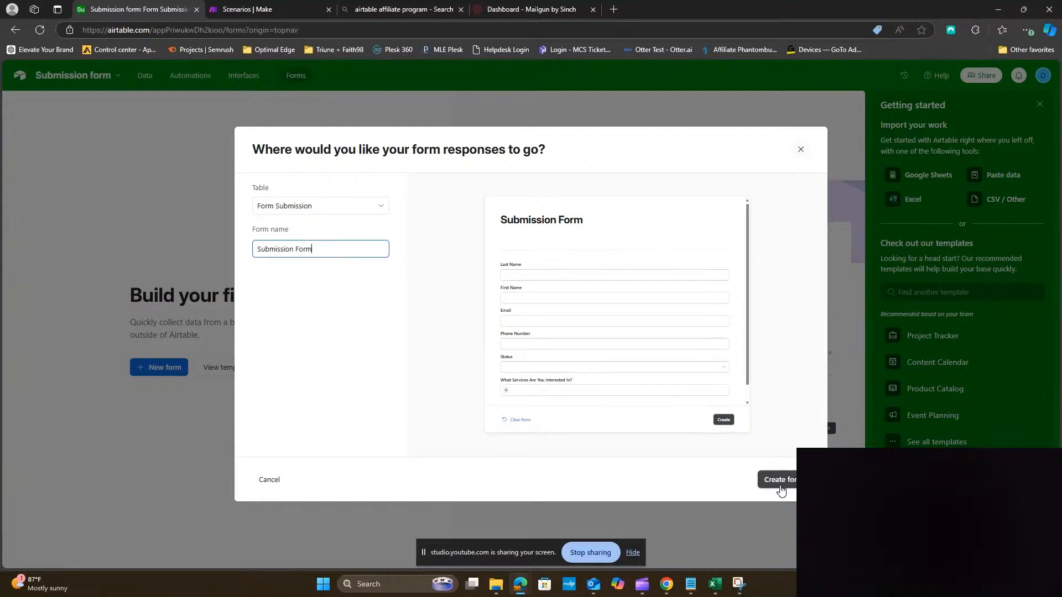
pyautogui.click(780, 485)
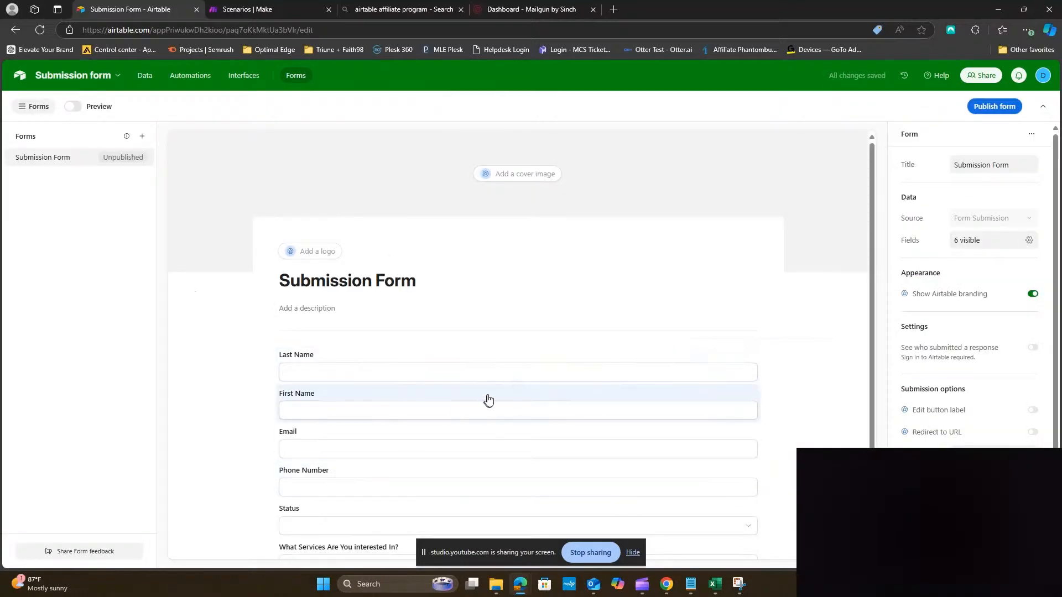
# Move the Last Name field below First Name on the Submission Form
pyautogui.moveTo(487, 368)
pyautogui.mouseDown()
pyautogui.moveTo(486, 408)
pyautogui.moveTo(490, 349)
pyautogui.mouseUp()
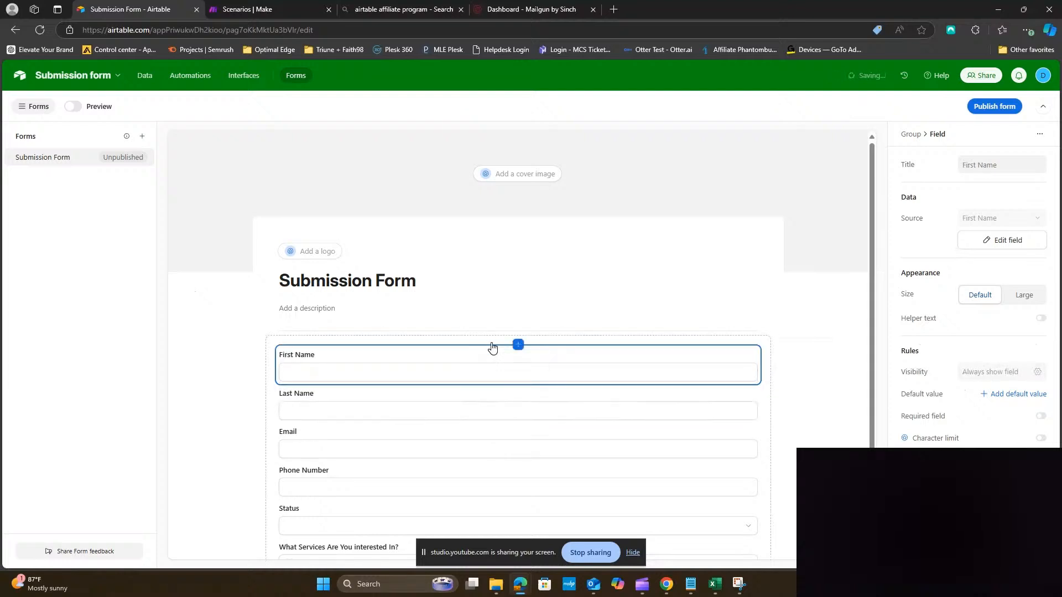
pyautogui.click(808, 418)
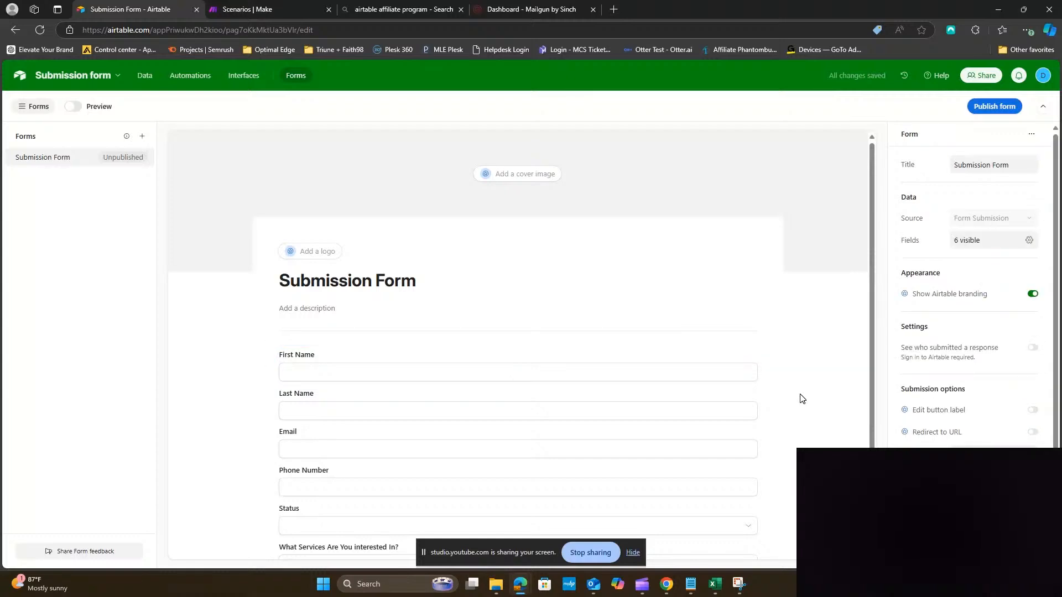
pyautogui.scroll(-1, 803, 399)
pyautogui.scroll(-1, 803, 399)
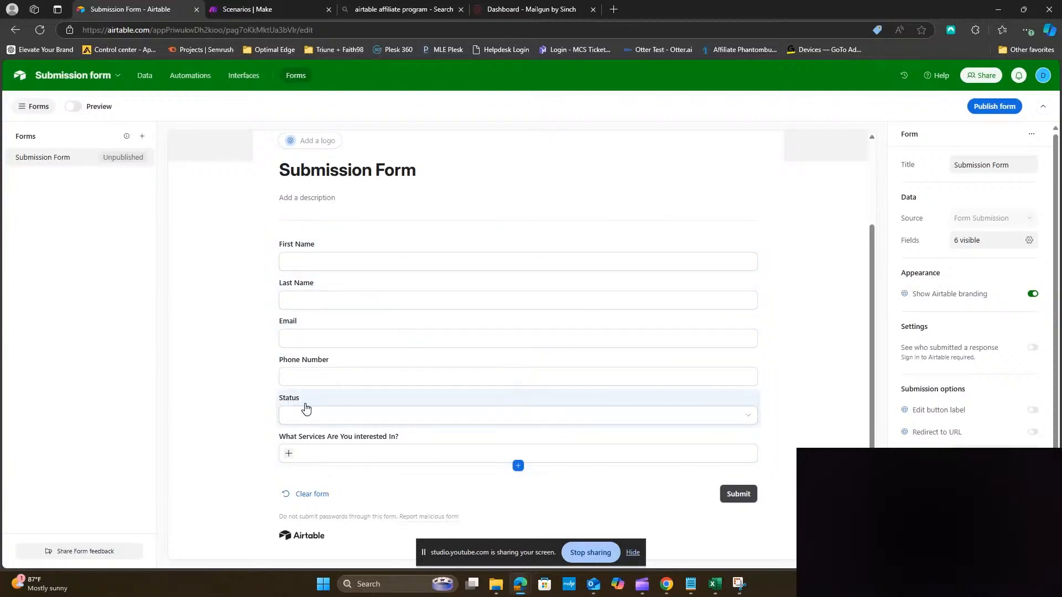
# Remove the Status field from the form through its ••• menu
pyautogui.click(307, 410)
pyautogui.rightClick(306, 408)
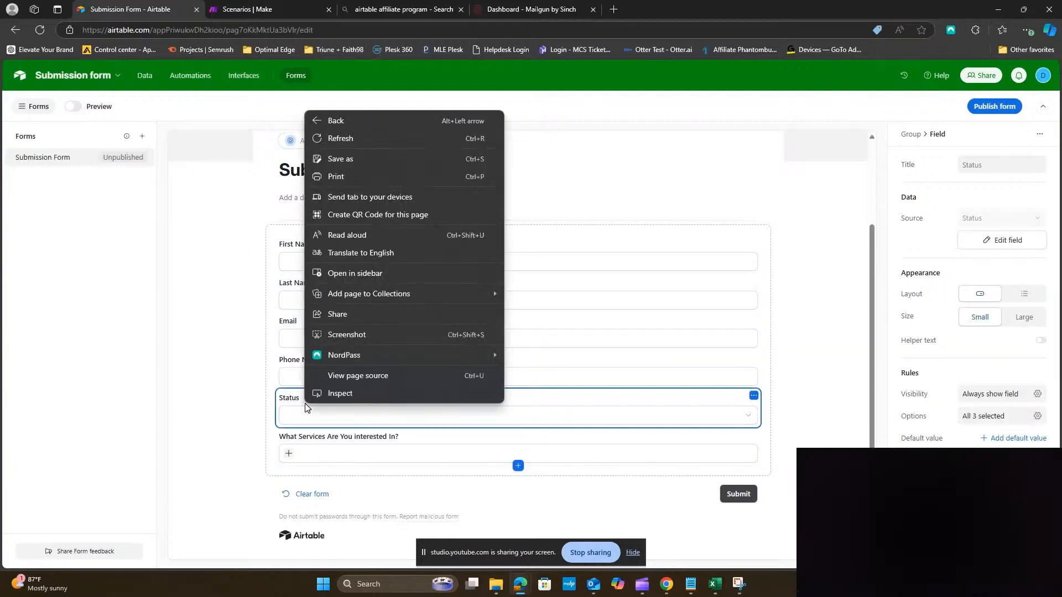
pyautogui.click(754, 396)
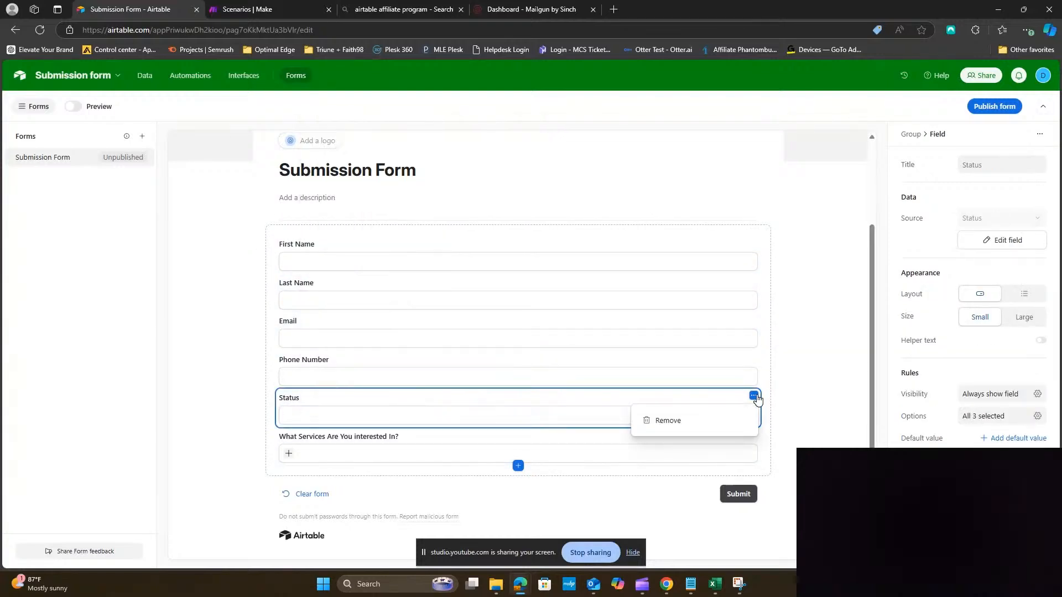
pyautogui.click(694, 427)
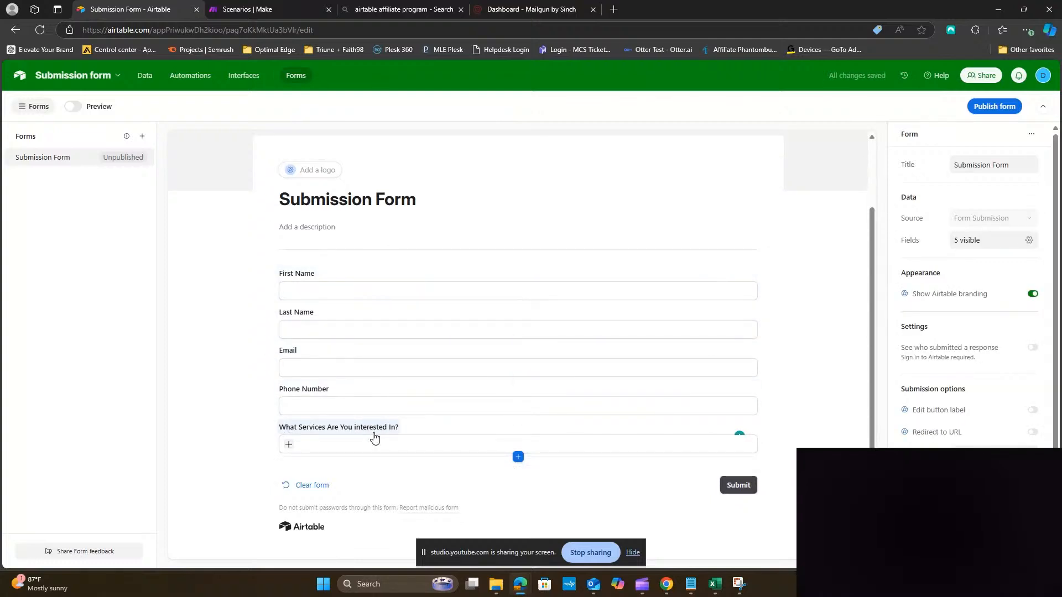
# Publish the Submission Form, share it with anyone on the web, and copy its link
pyautogui.moveTo(714, 583)
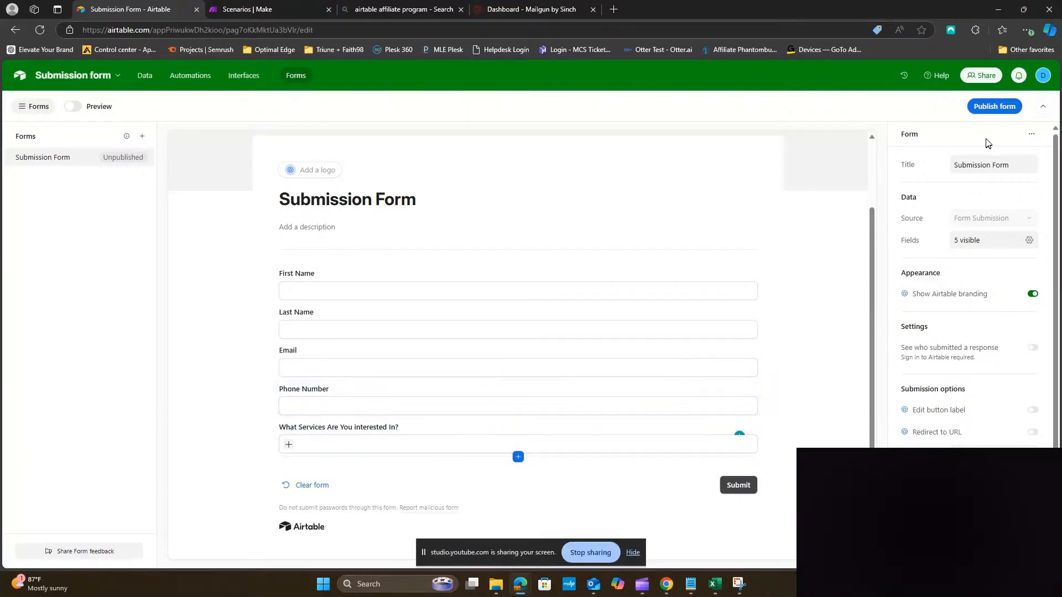
pyautogui.click(1004, 109)
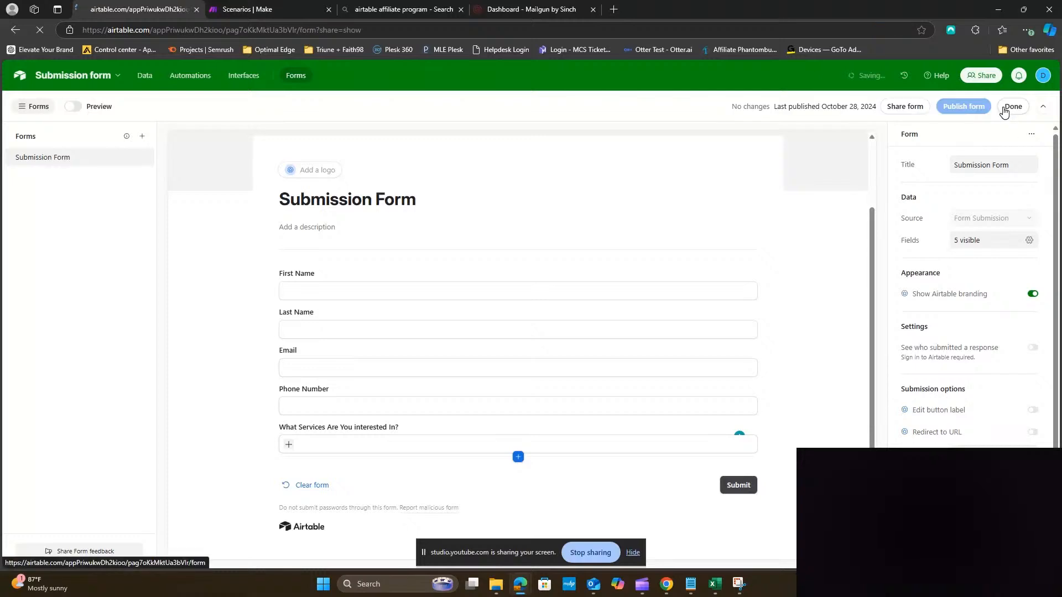
pyautogui.click(1005, 110)
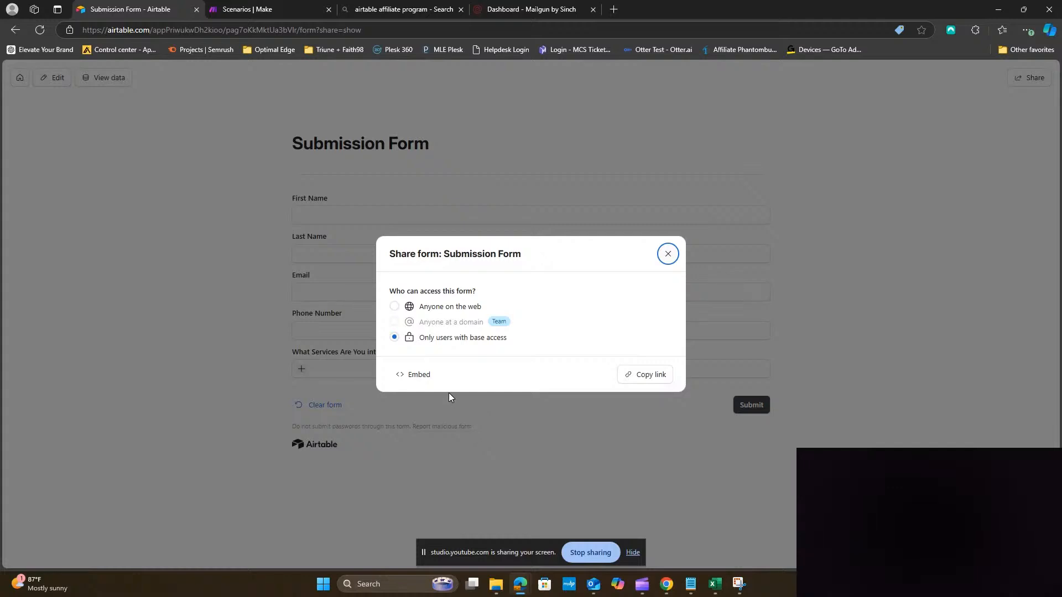
pyautogui.click(430, 311)
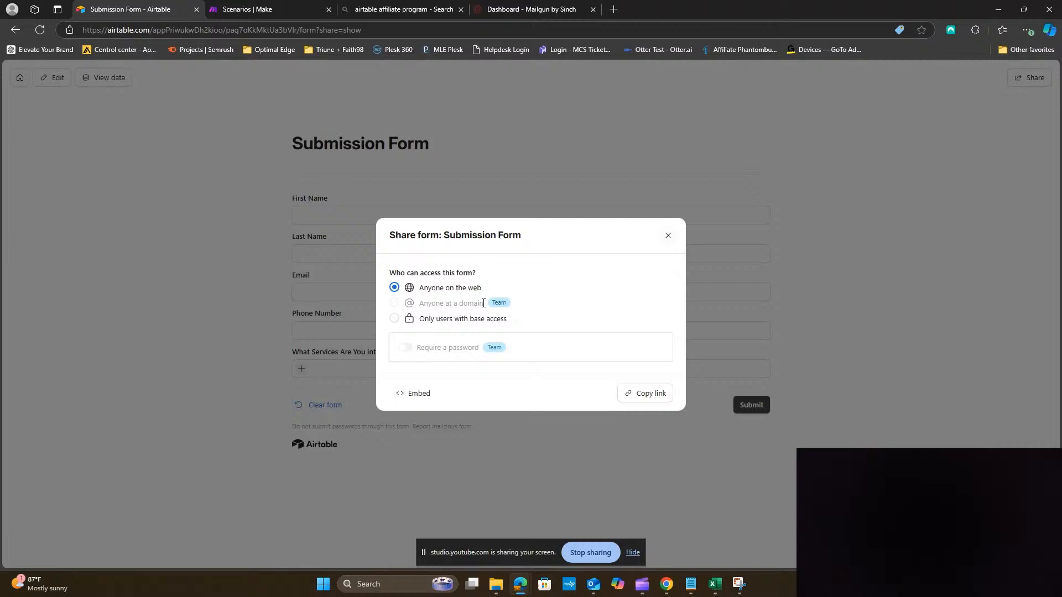
pyautogui.click(639, 399)
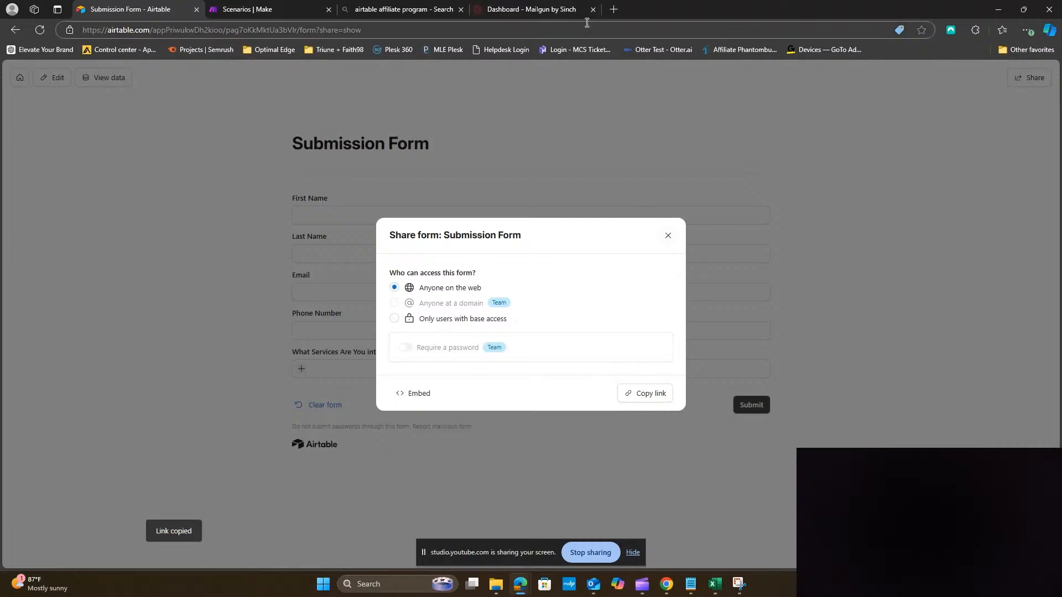
pyautogui.click(615, 11)
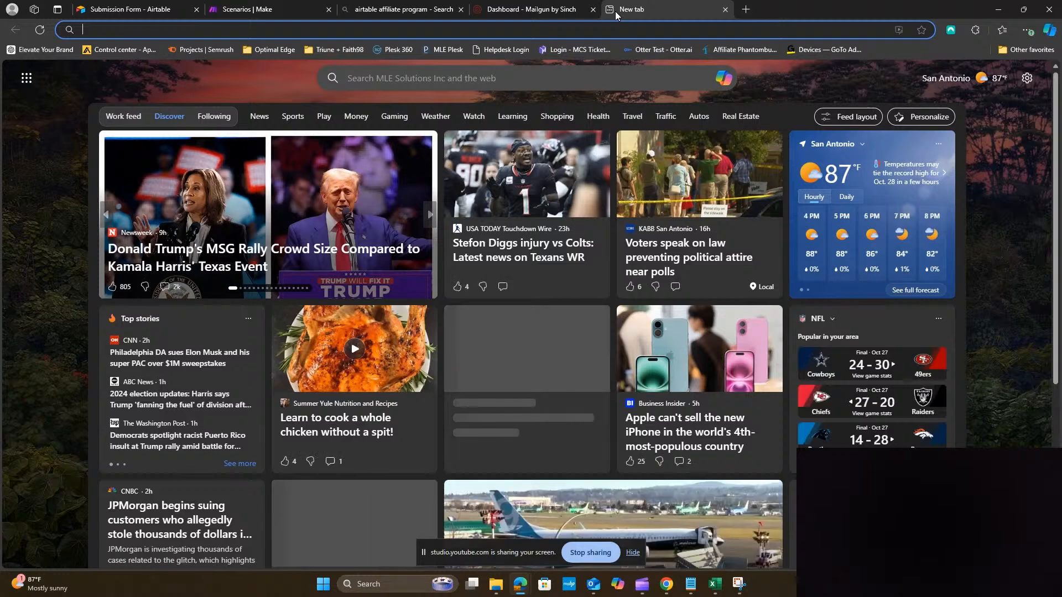
# Load the pasted form link and enter the test contact's first name, last name and email
pyautogui.hotkey('ctrl', 'v')
pyautogui.press('Return')
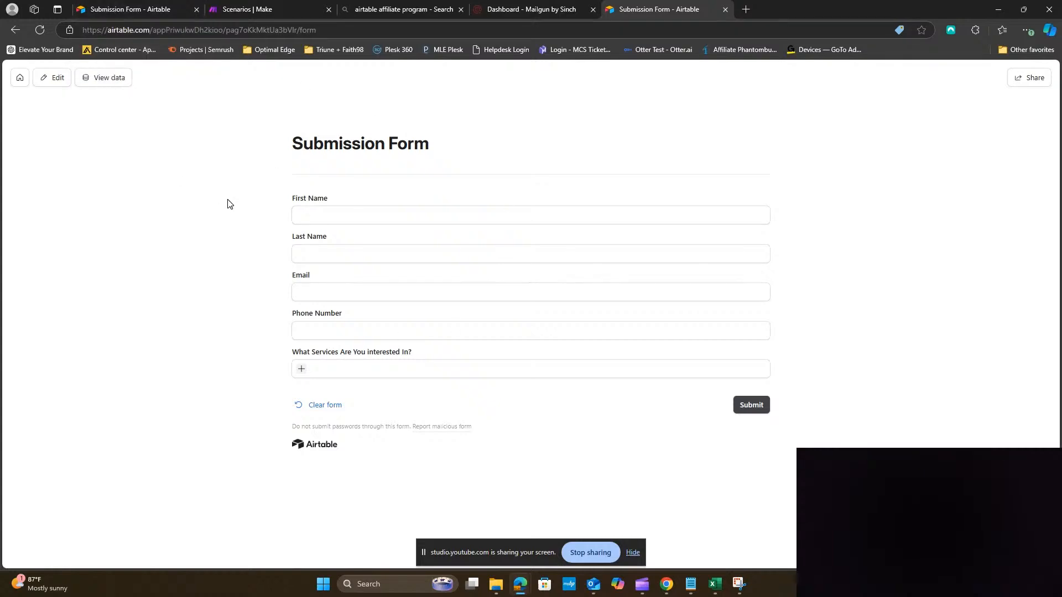
pyautogui.click(336, 212)
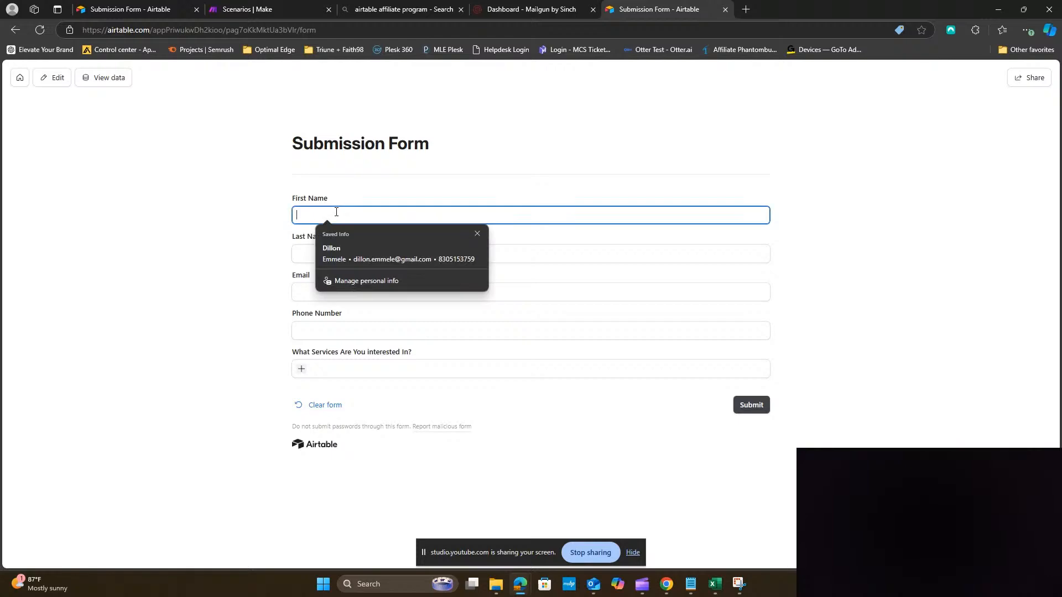
pyautogui.press('Tab')
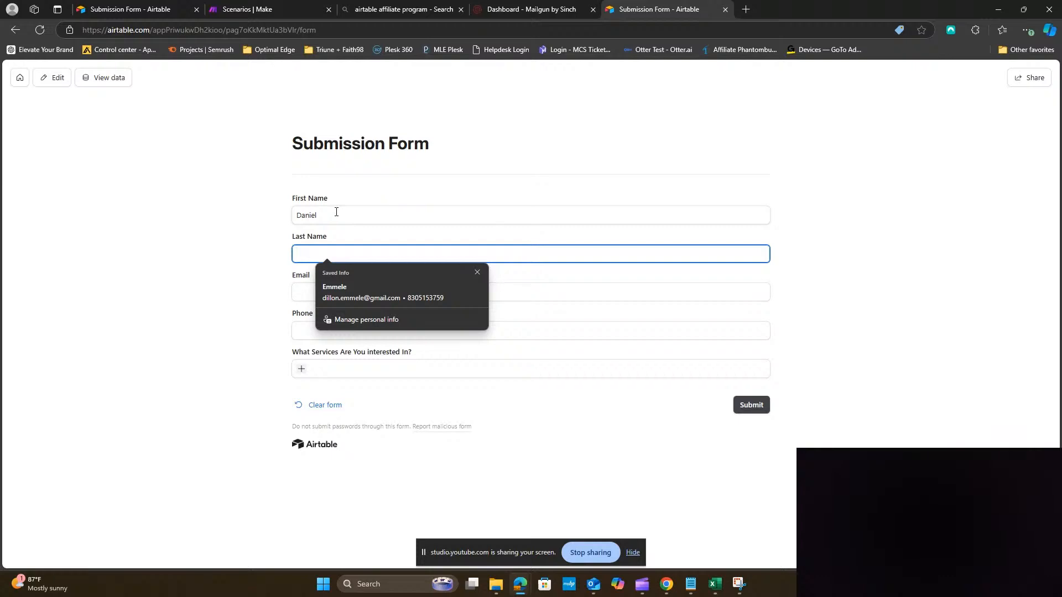
pyautogui.press('Tab')
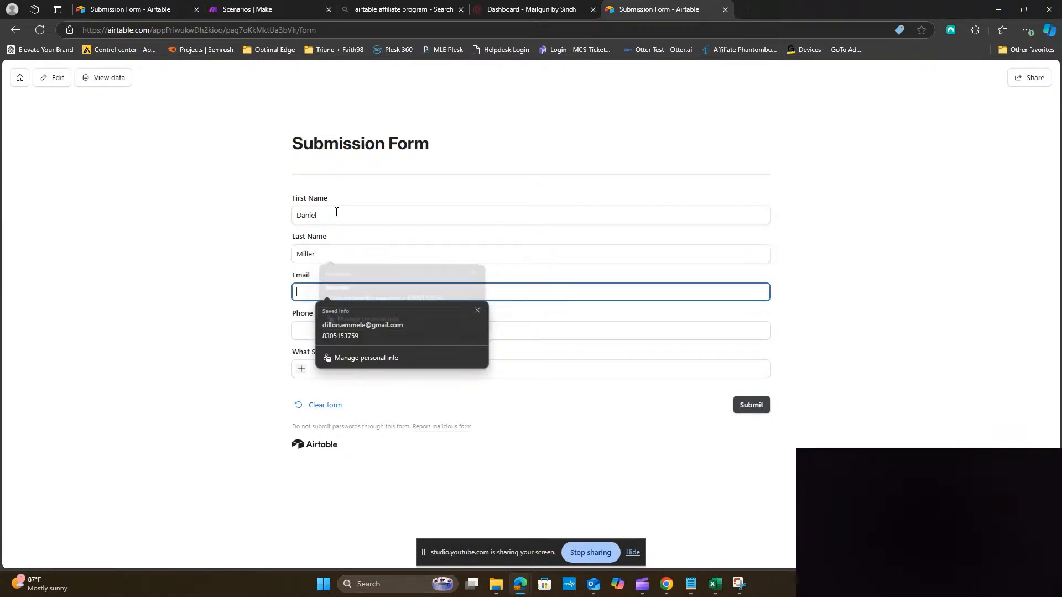
pyautogui.press('Tab')
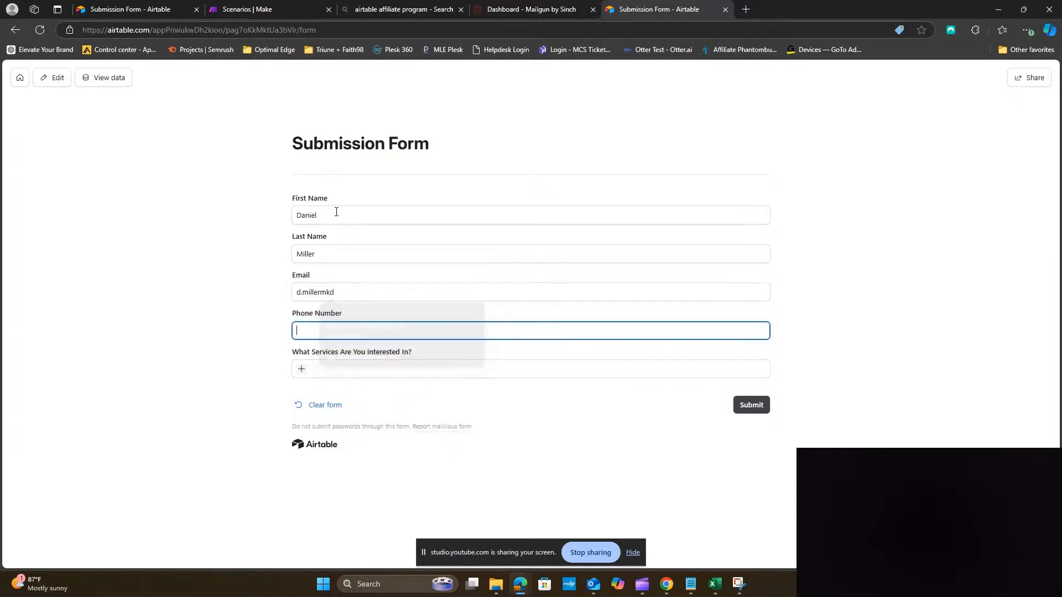
# Fill in the test contact's phone number until it is formatted correctly
pyautogui.click(374, 294)
pyautogui.click(371, 329)
pyautogui.write('83051')
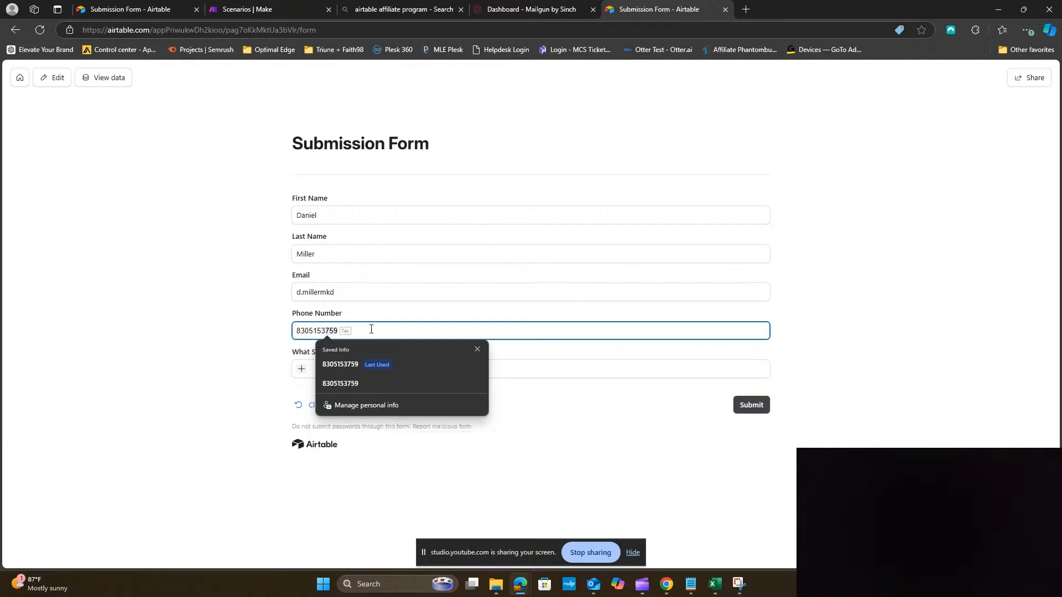
pyautogui.write('53d')
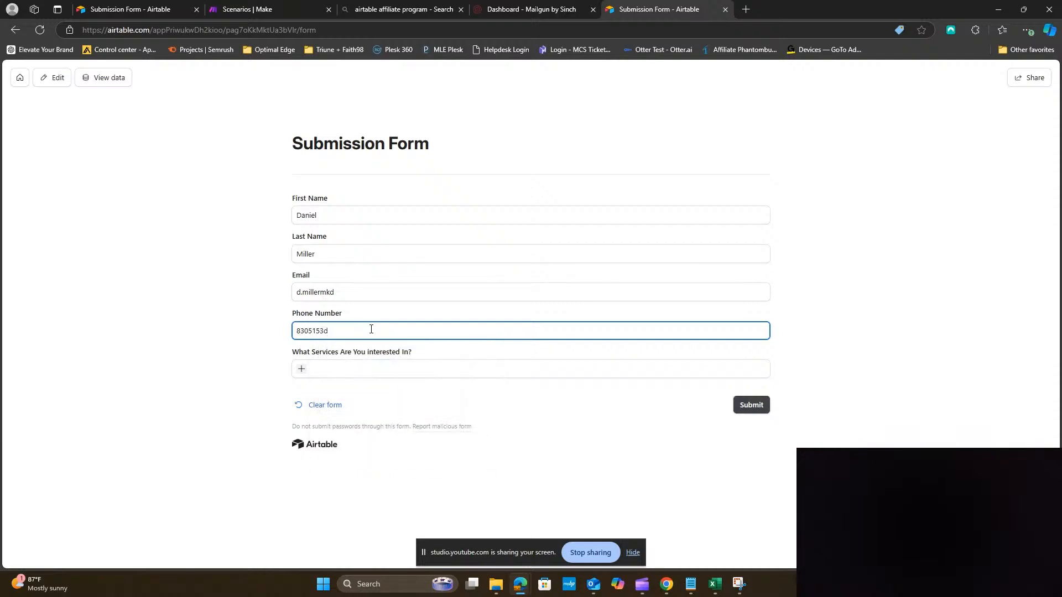
pyautogui.press('BackSpace')
pyautogui.write('52')
pyautogui.click(379, 383)
pyautogui.click(344, 333)
pyautogui.write('d')
pyautogui.click(350, 387)
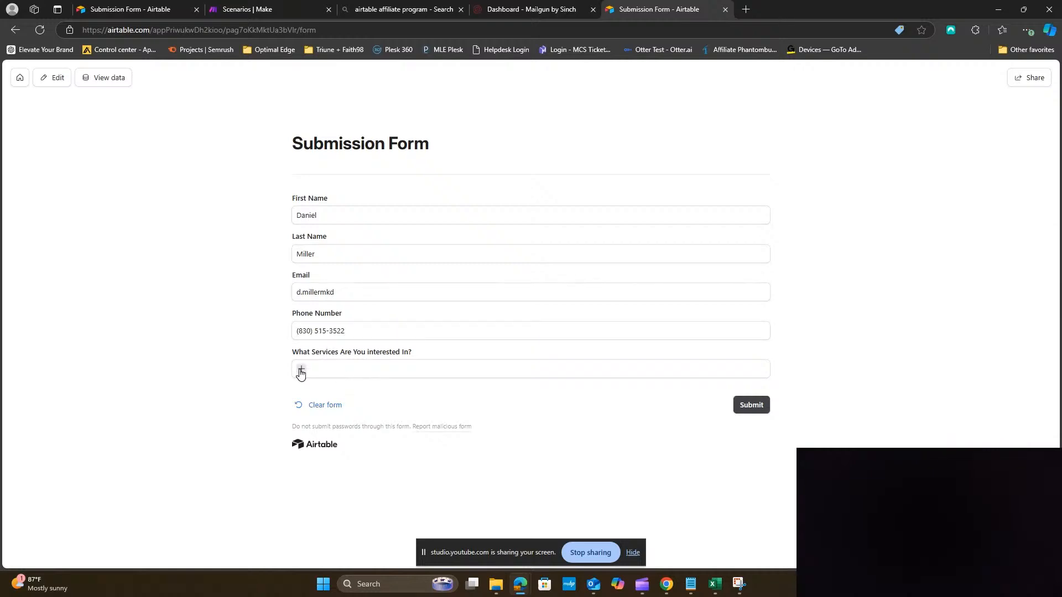
# Add the Managed IT, 24/7 Help Desk and VoIP services, then submit the form
pyautogui.click(301, 370)
pyautogui.click(372, 400)
pyautogui.click(361, 369)
pyautogui.click(386, 406)
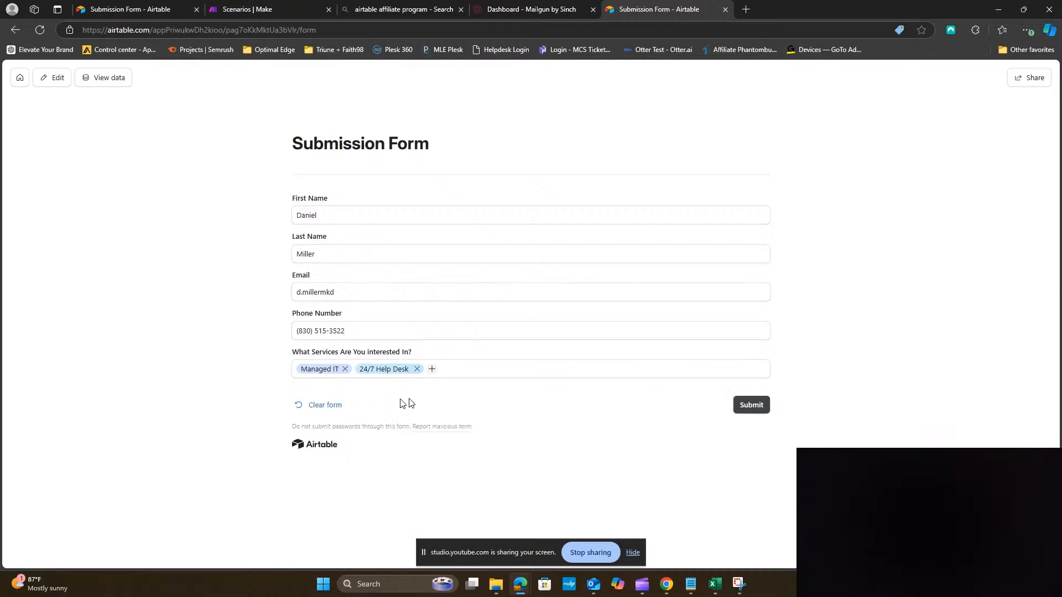
pyautogui.click(432, 370)
pyautogui.click(448, 423)
pyautogui.click(753, 406)
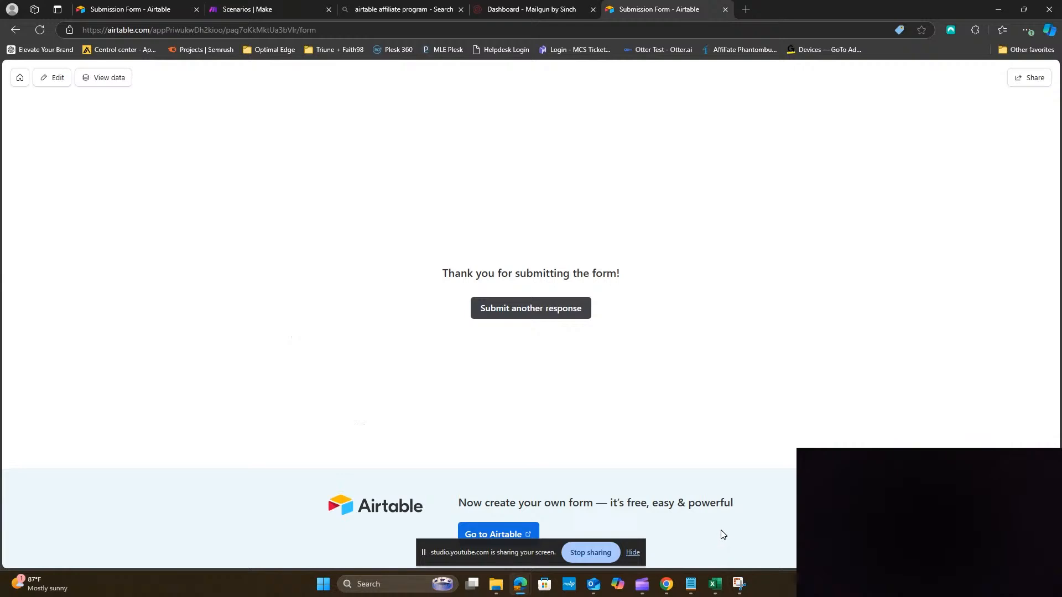
# Close the Share dialog in the other Airtable tab and open the Submission form base from Home
pyautogui.click(158, 13)
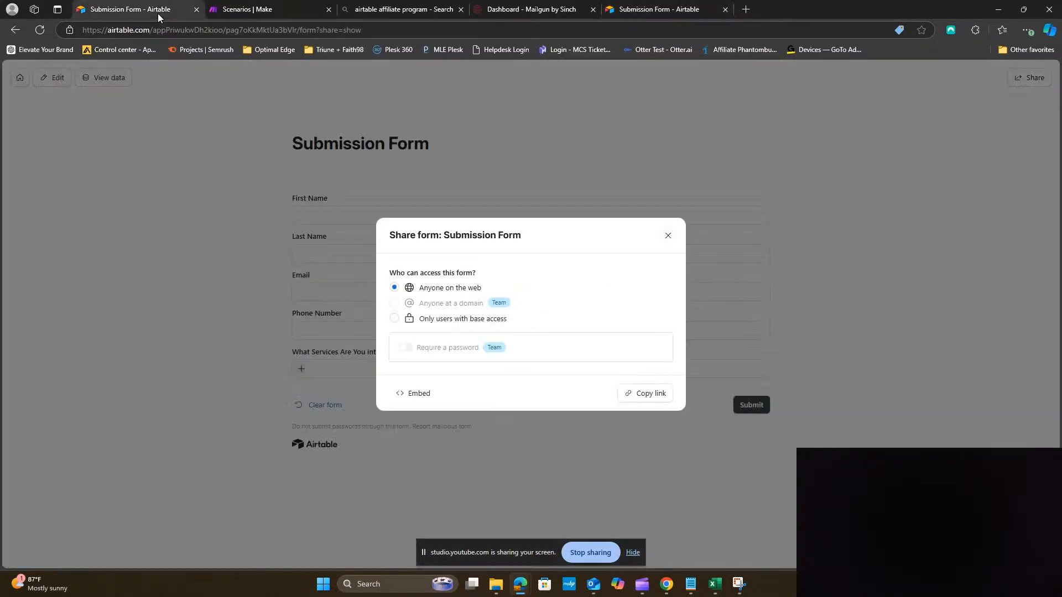
pyautogui.click(669, 236)
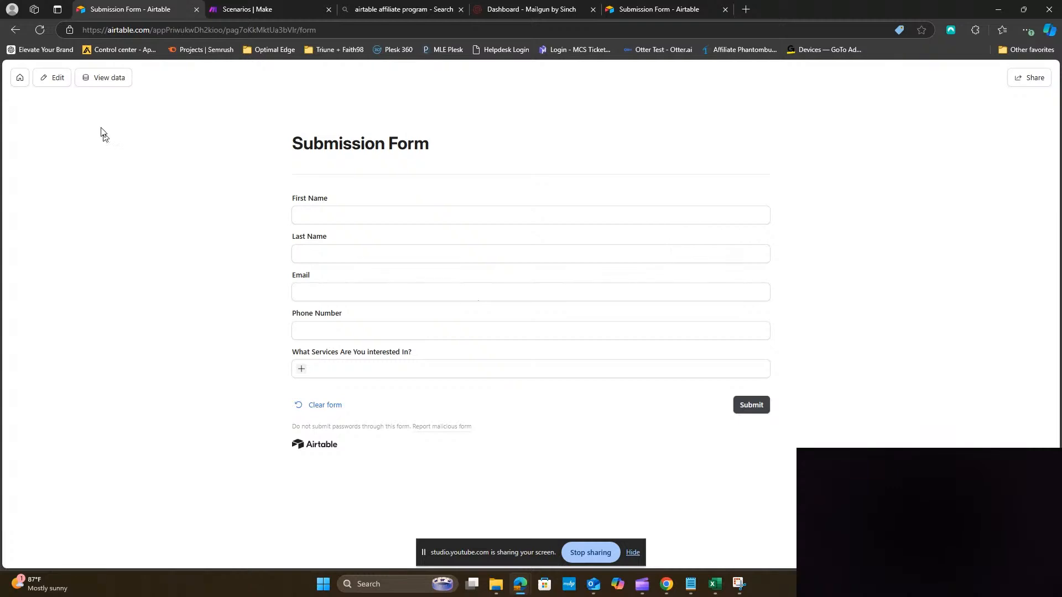
pyautogui.click(21, 79)
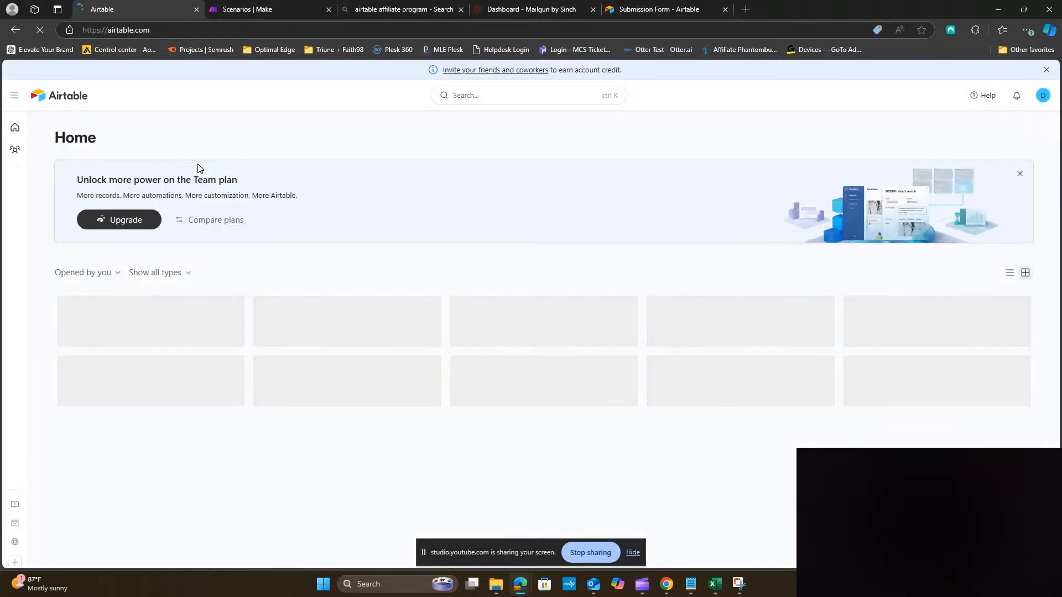
pyautogui.click(148, 334)
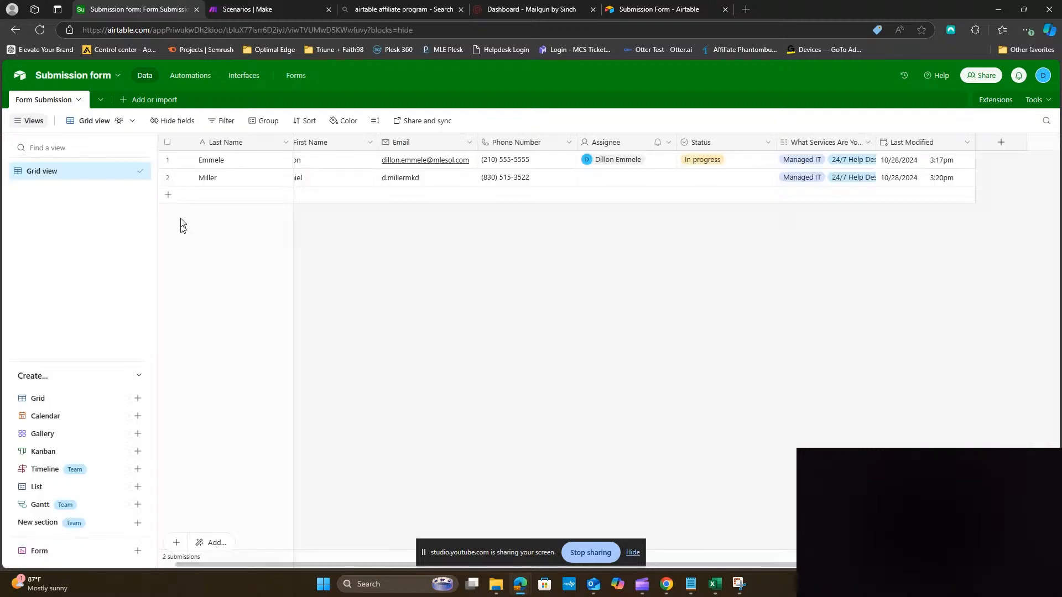
# Inspect the new submission in row 2, then switch to the Make scenarios tab
pyautogui.moveTo(375, 564); pyautogui.dragTo(268, 565)
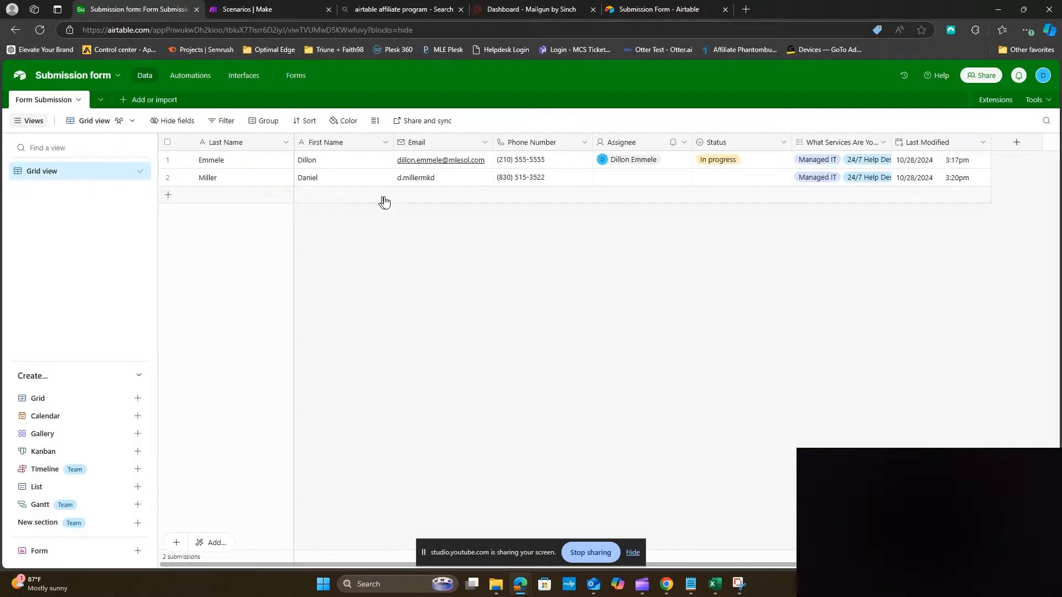
pyautogui.click(461, 181)
pyautogui.doubleClick(461, 181)
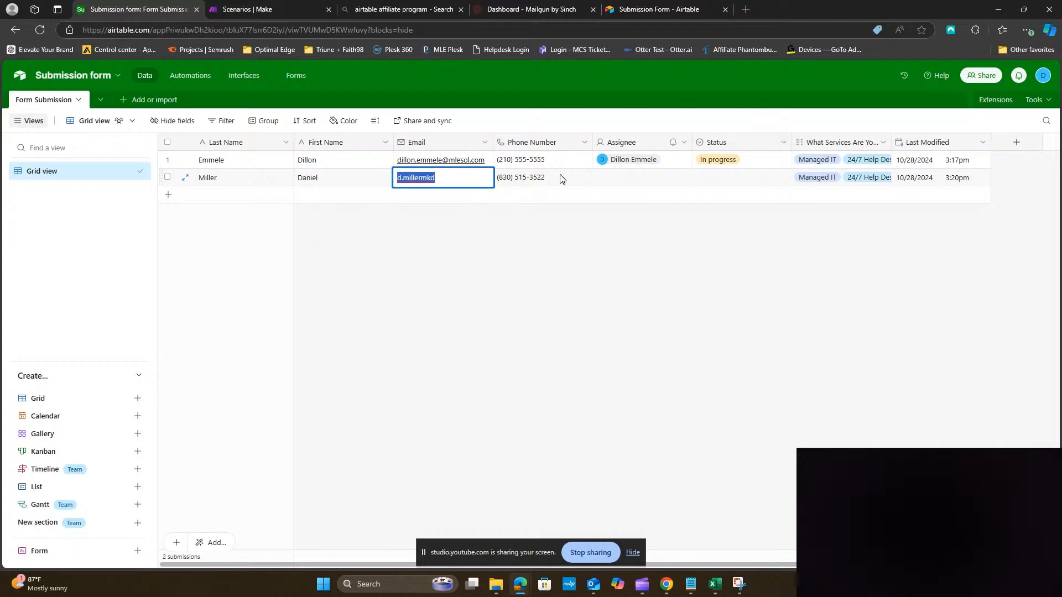
pyautogui.doubleClick(621, 177)
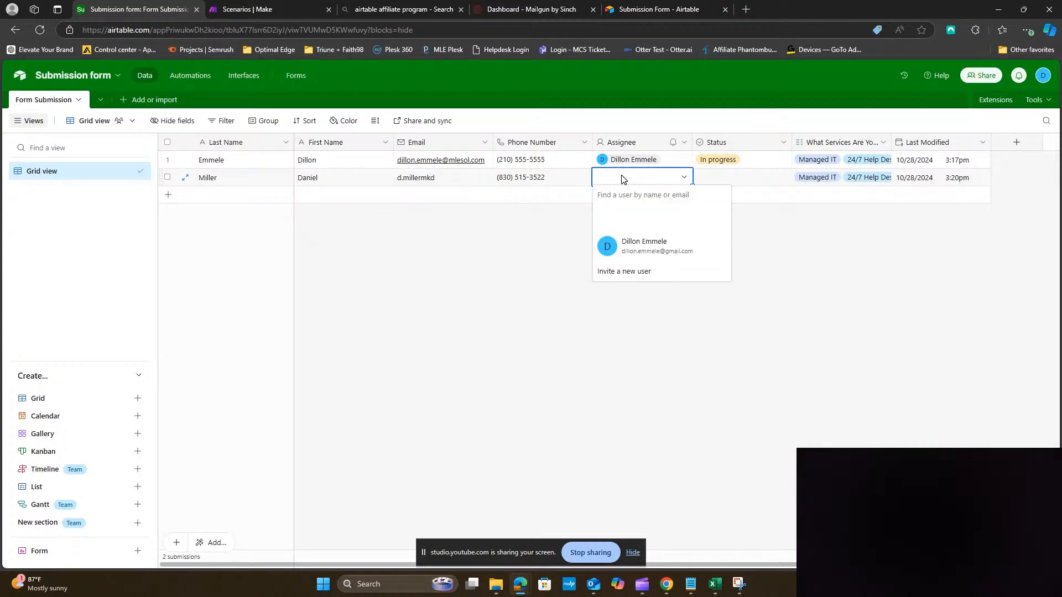
pyautogui.click(809, 294)
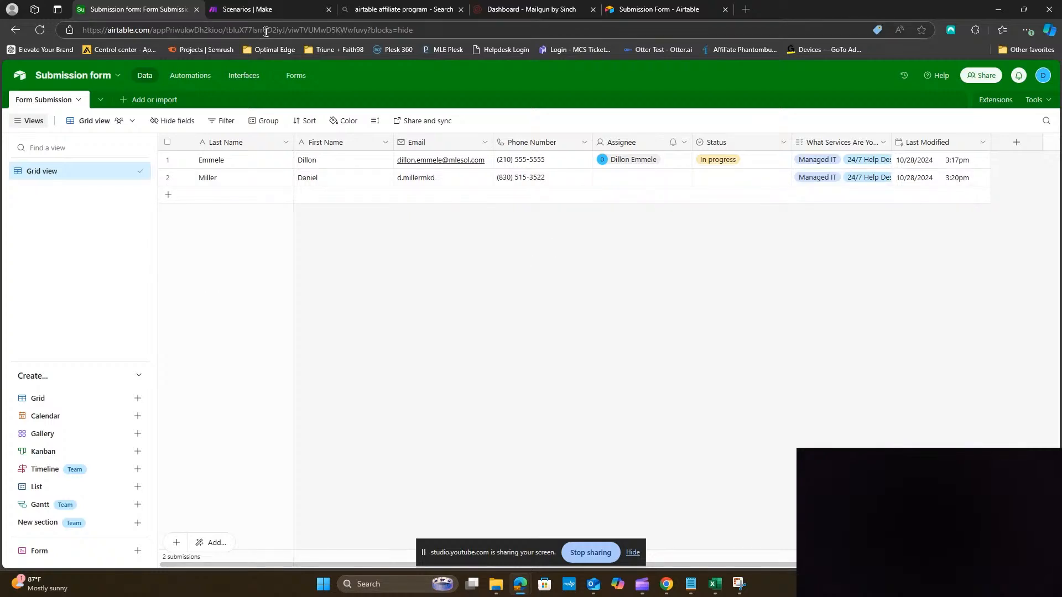
pyautogui.click(251, 13)
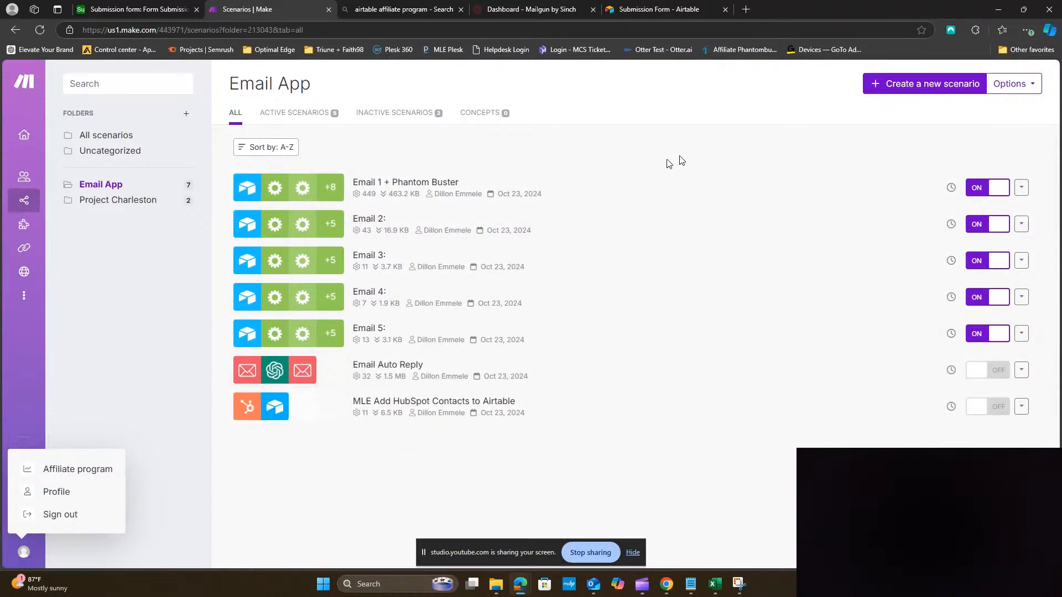
# Back on Make's Email App scenarios list, create a new scenario
pyautogui.click(130, 12)
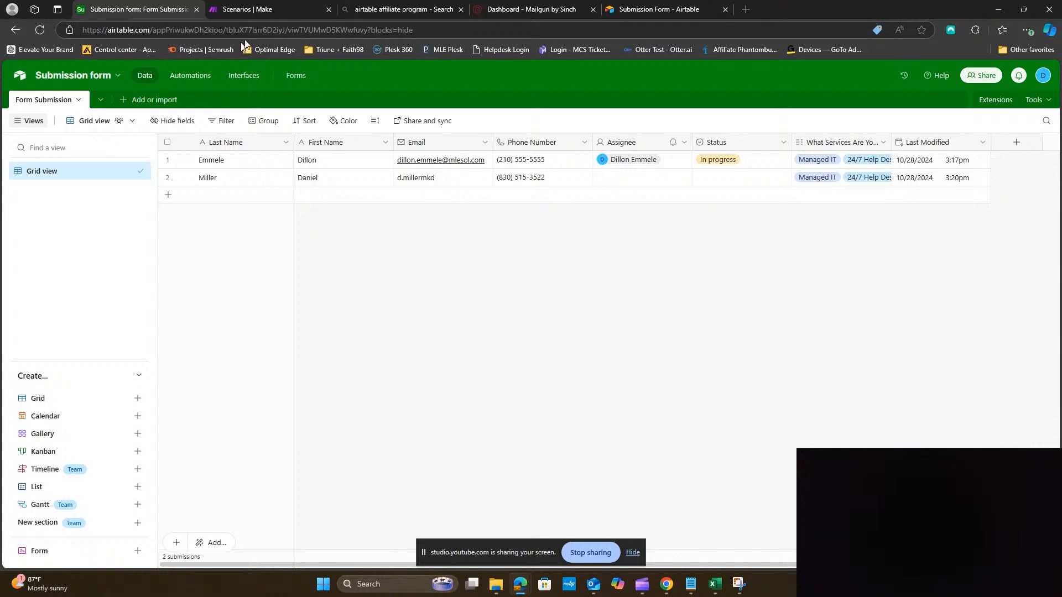
pyautogui.click(270, 8)
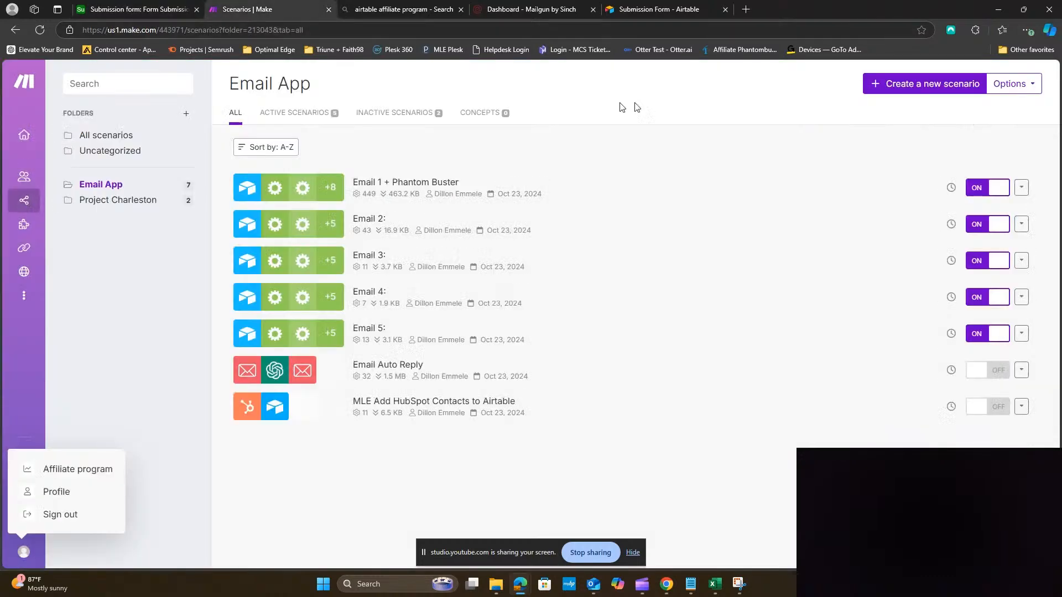
pyautogui.click(948, 89)
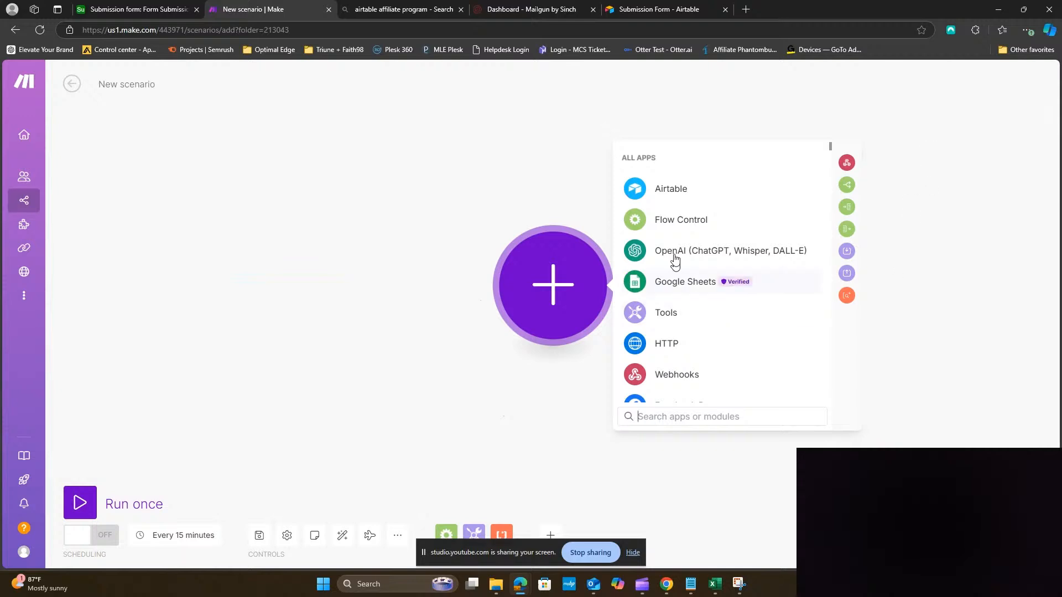
pyautogui.click(680, 198)
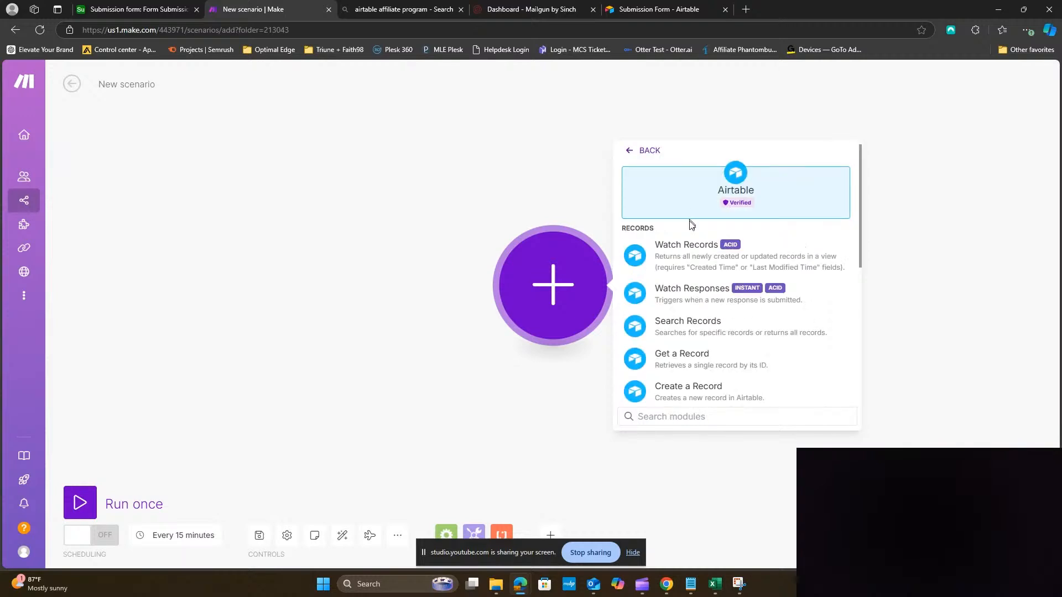
pyautogui.click(696, 261)
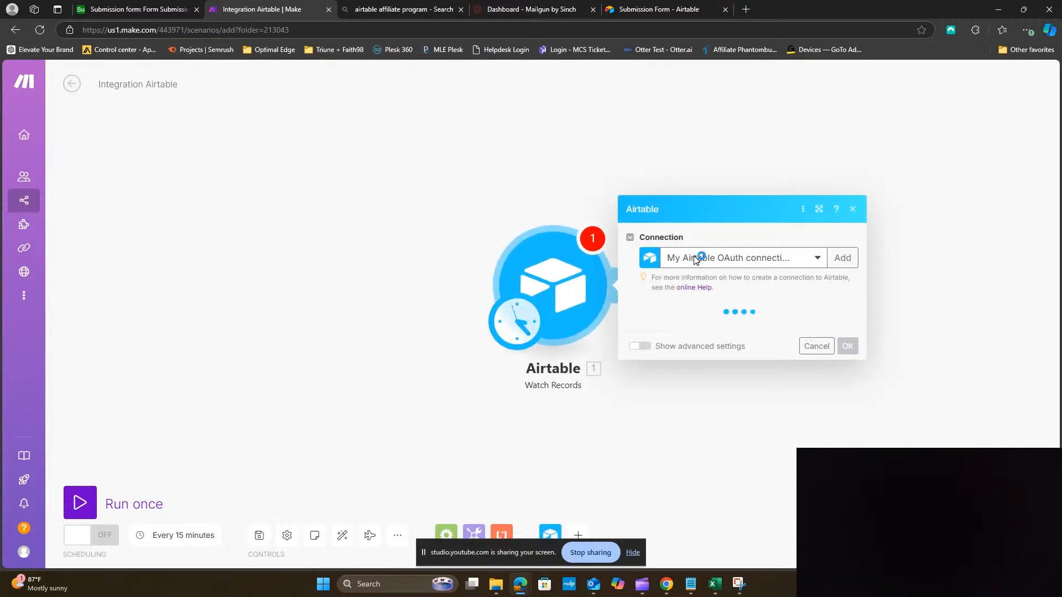
pyautogui.moveTo(762, 422); pyautogui.dragTo(469, 416)
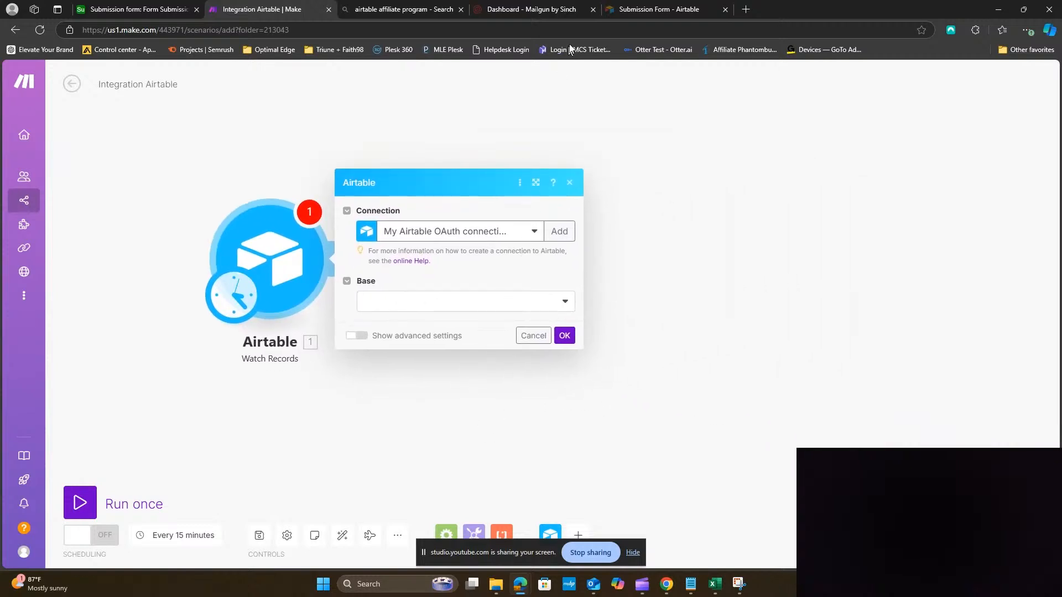
# Reset the Airtable form for another response, then set the trigger's base to Submission form
pyautogui.click(660, 10)
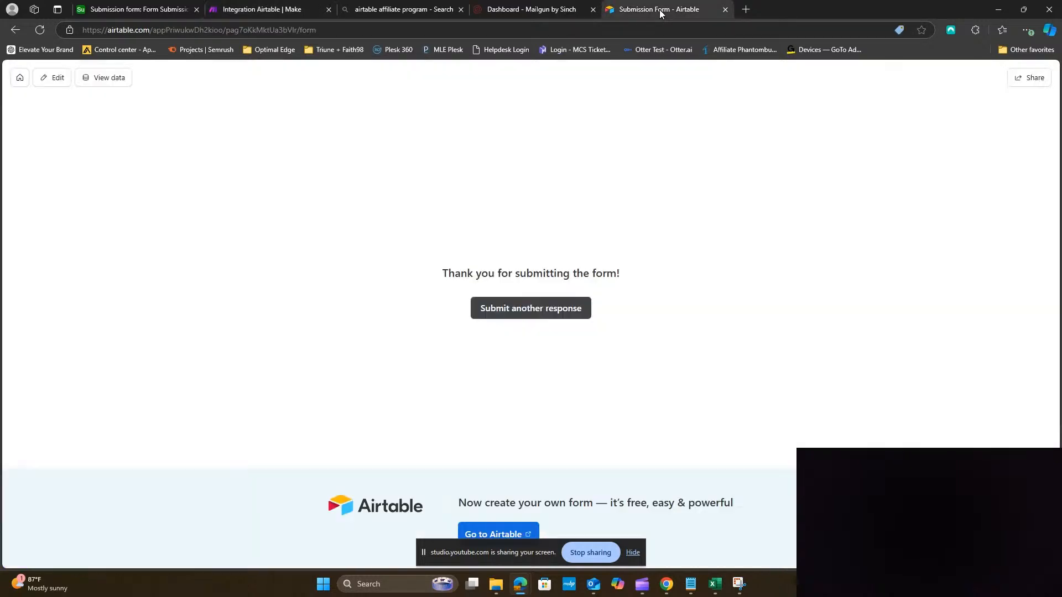
pyautogui.click(540, 310)
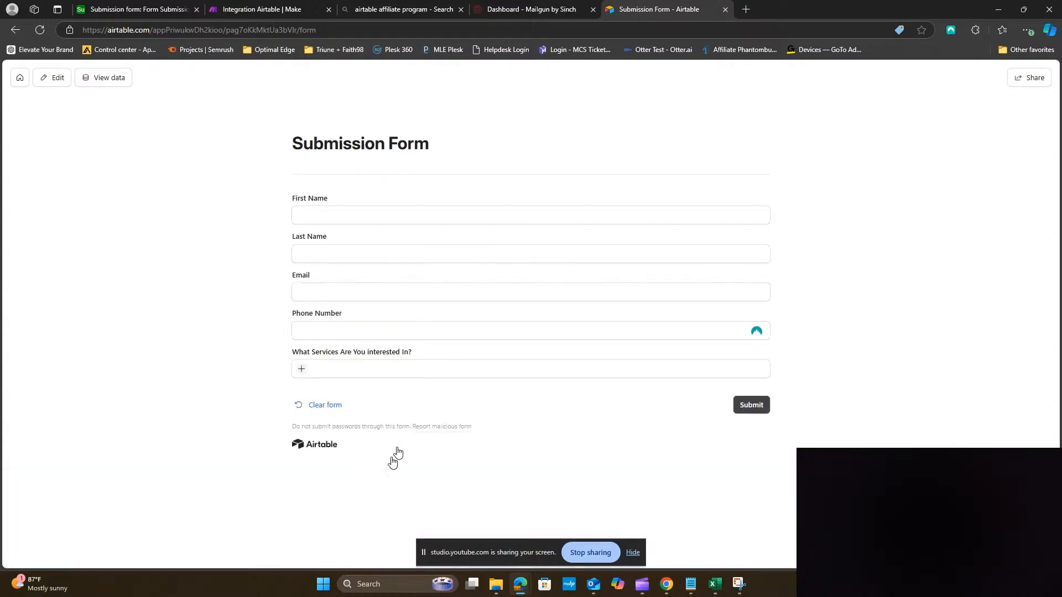
pyautogui.click(176, 7)
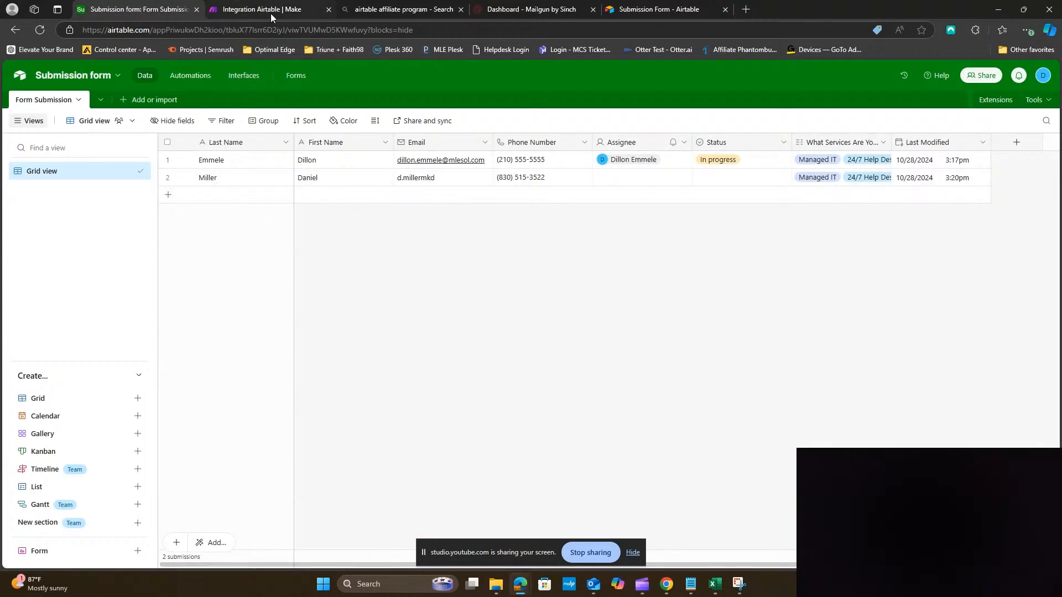
pyautogui.click(271, 11)
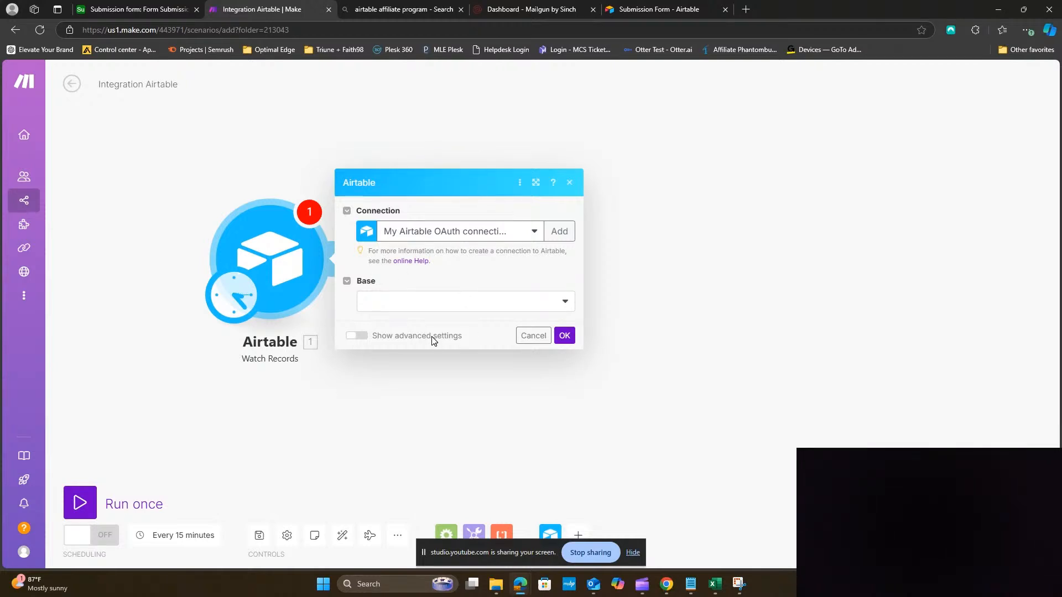
pyautogui.click(436, 303)
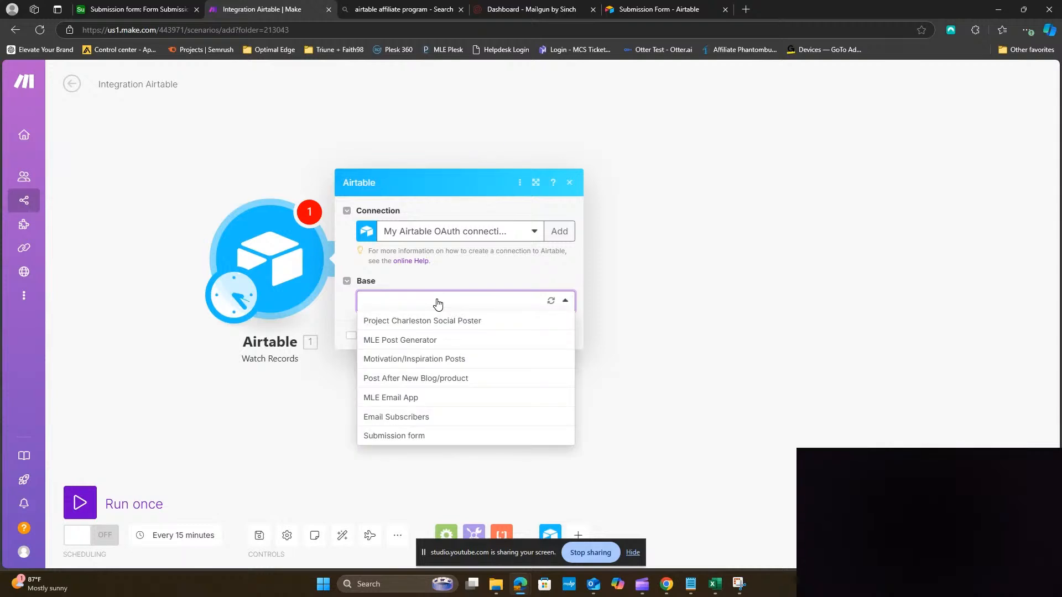
pyautogui.click(427, 439)
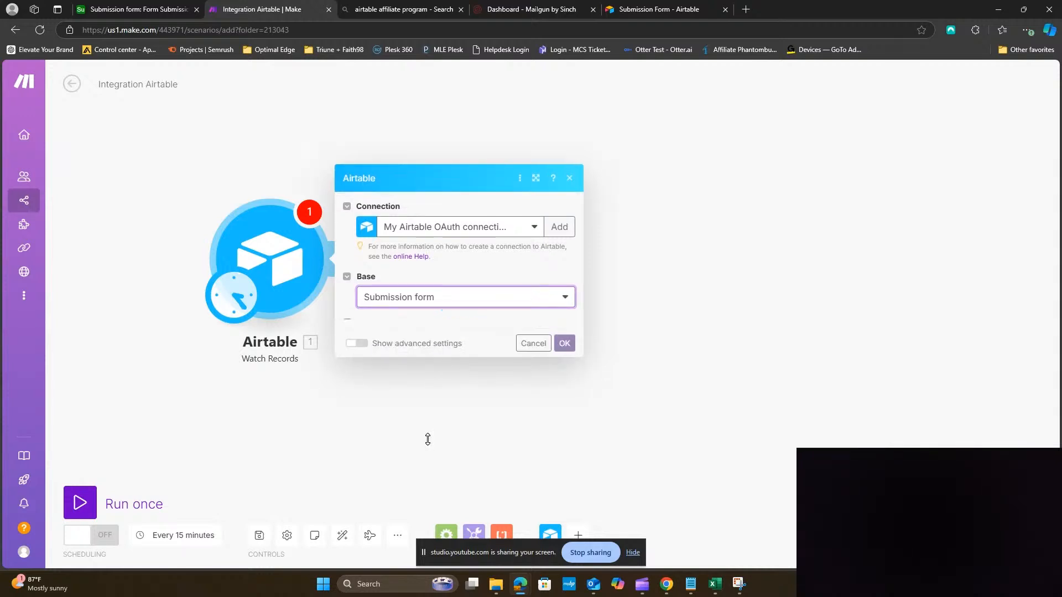
pyautogui.click(421, 334)
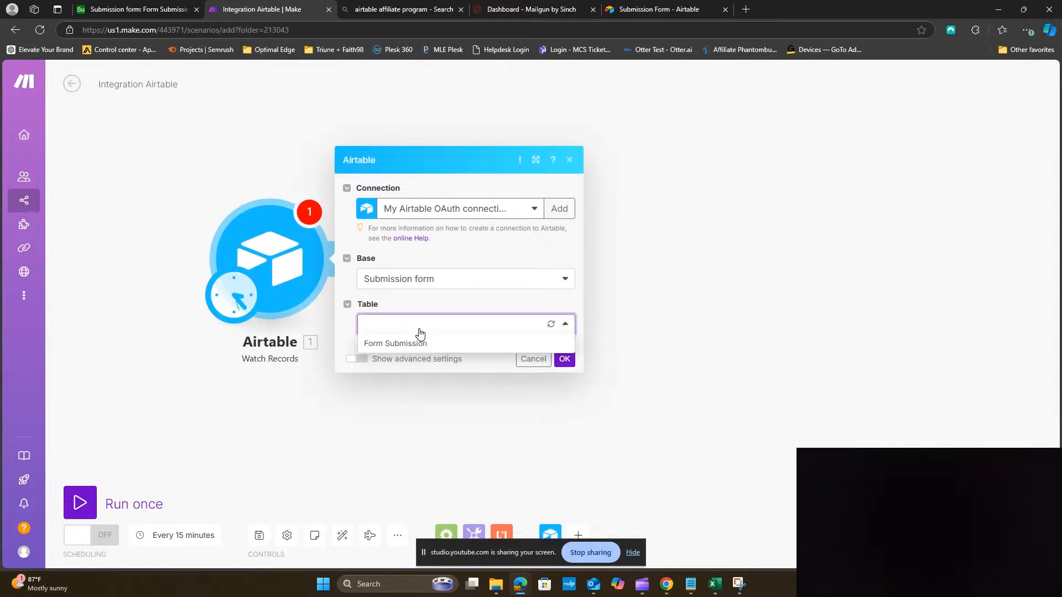
# Set the trigger's table to Form Submission and its trigger field to Last Modified
pyautogui.click(419, 344)
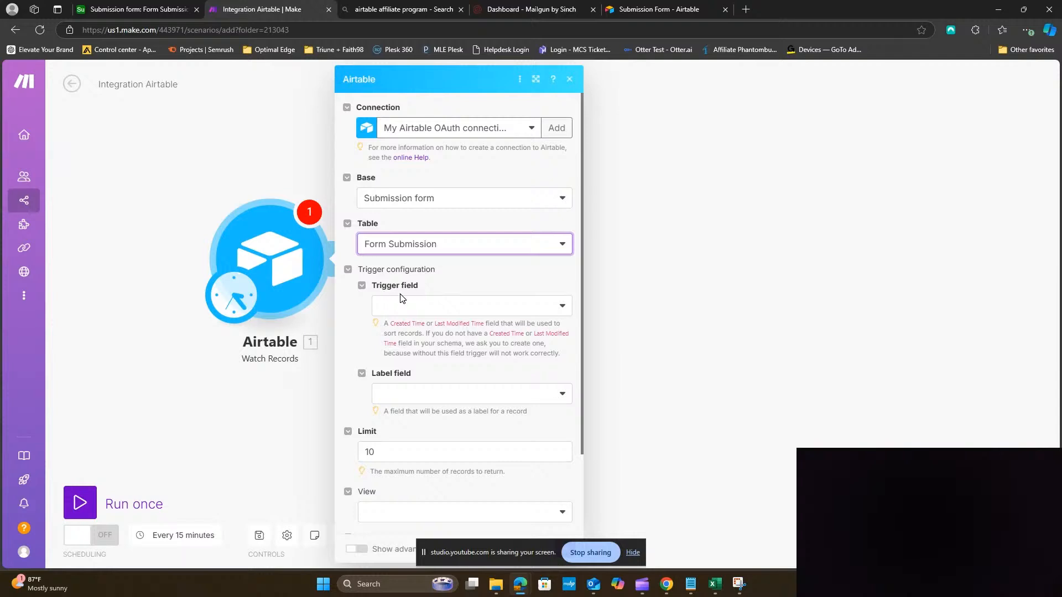
pyautogui.click(403, 307)
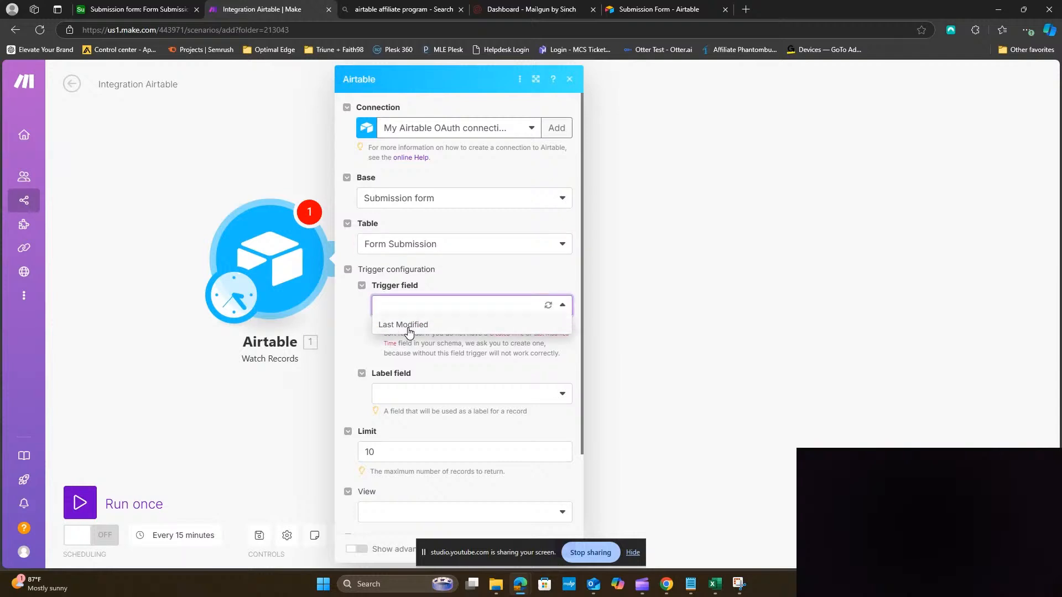
pyautogui.click(409, 327)
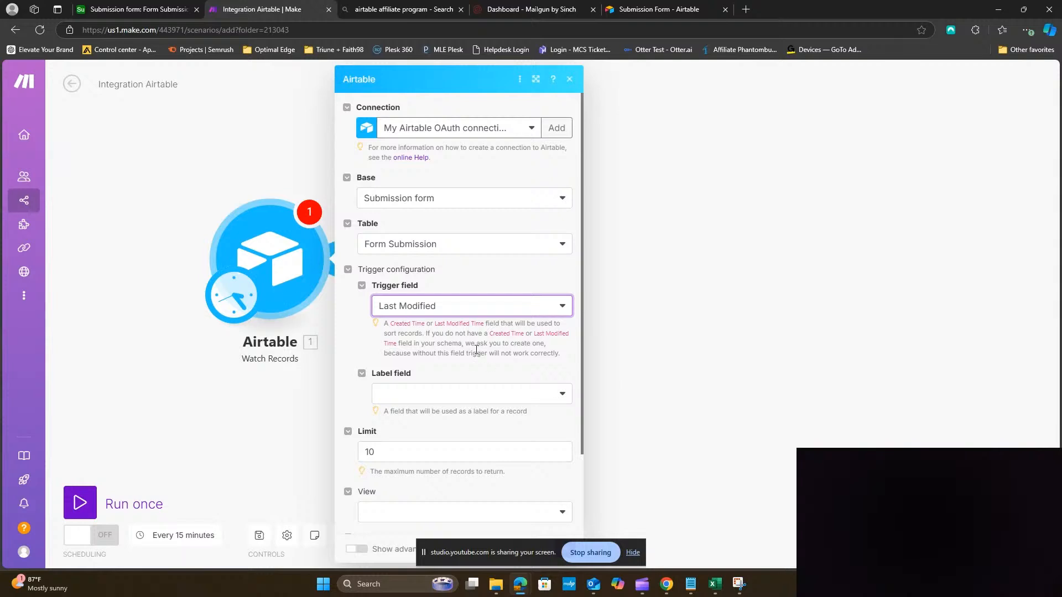
pyautogui.scroll(-1, 484, 350)
pyautogui.scroll(-1, 484, 350)
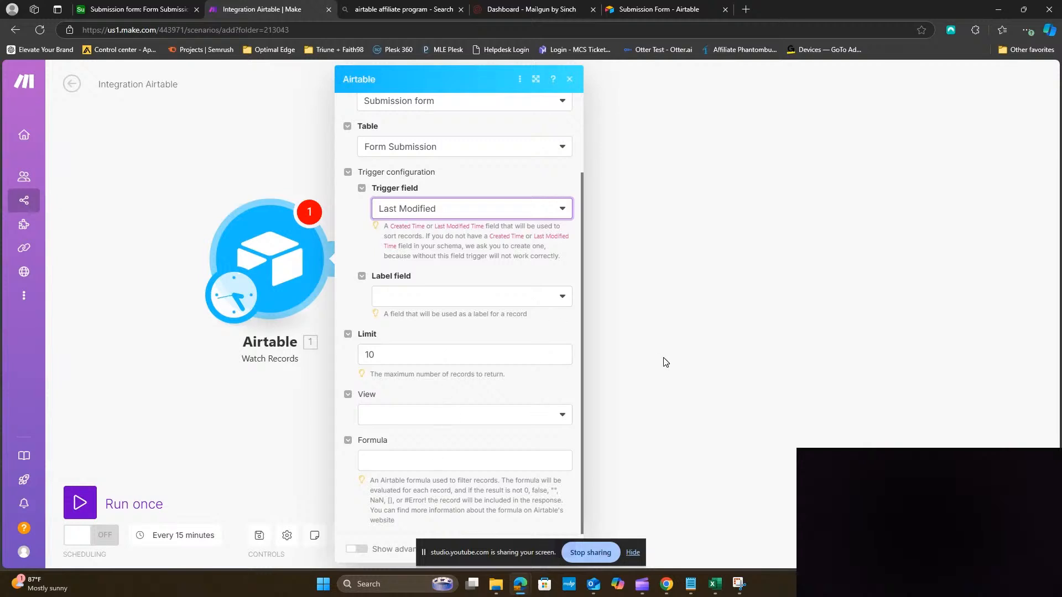
pyautogui.moveTo(761, 428); pyautogui.dragTo(559, 321)
pyautogui.click(363, 549)
# Set the label field to Last Name, save the trigger with OK, and reopen its settings
pyautogui.click(274, 304)
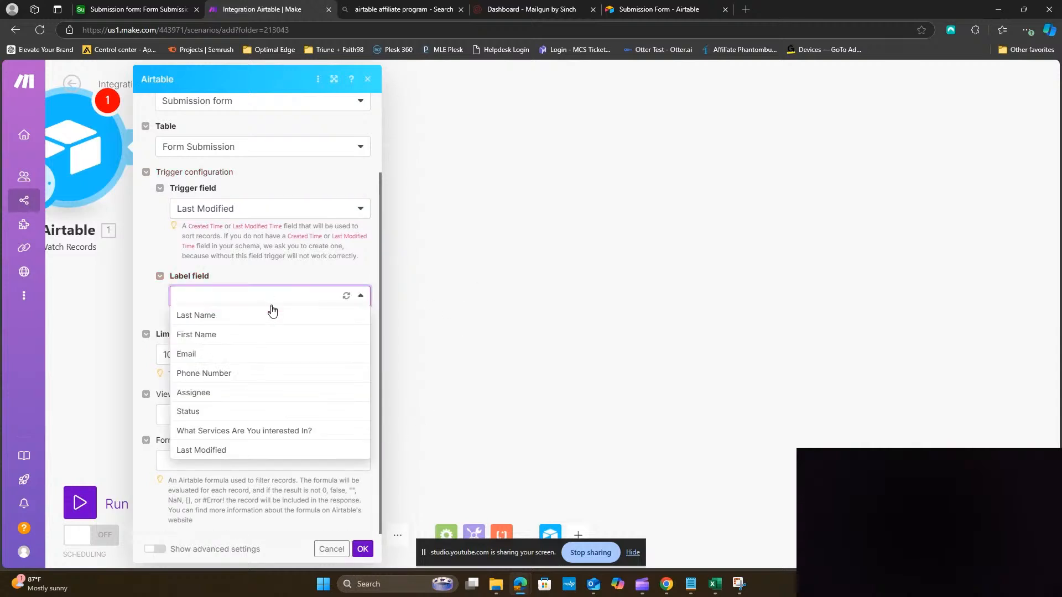
pyautogui.click(254, 315)
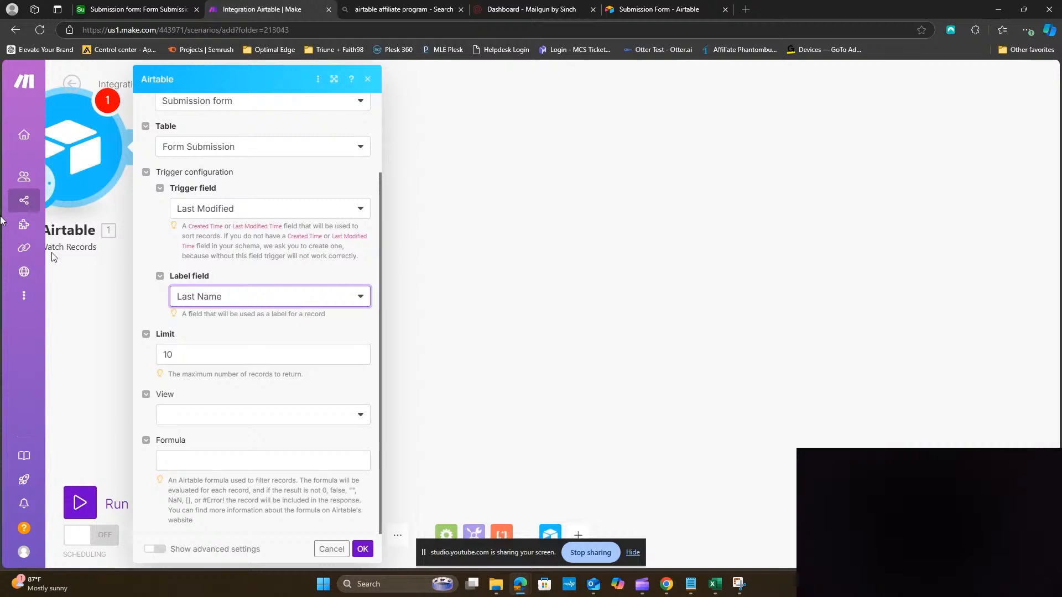
pyautogui.moveTo(55, 151)
pyautogui.click(121, 9)
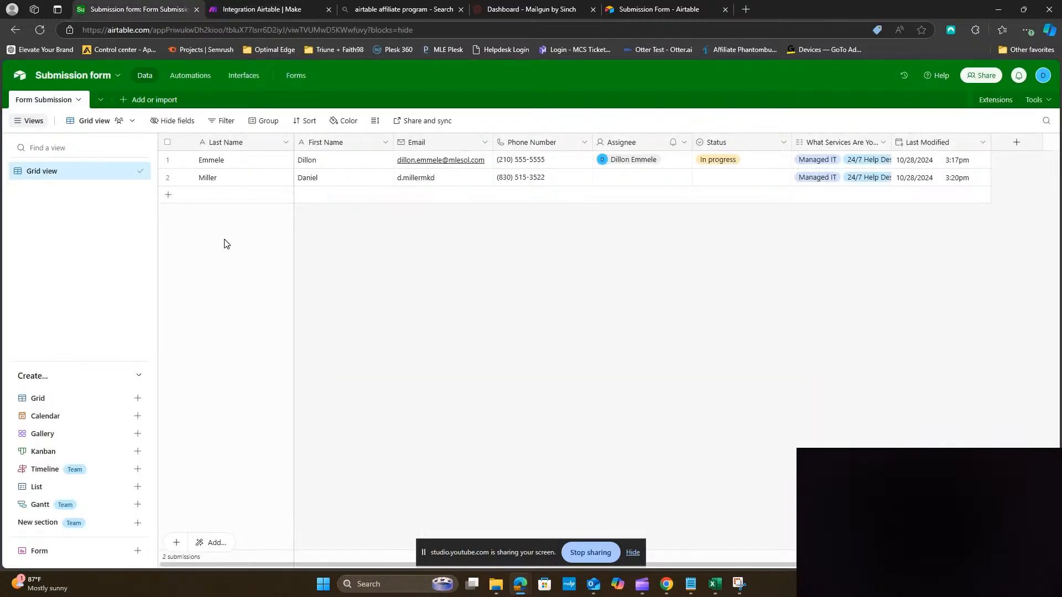
pyautogui.click(263, 9)
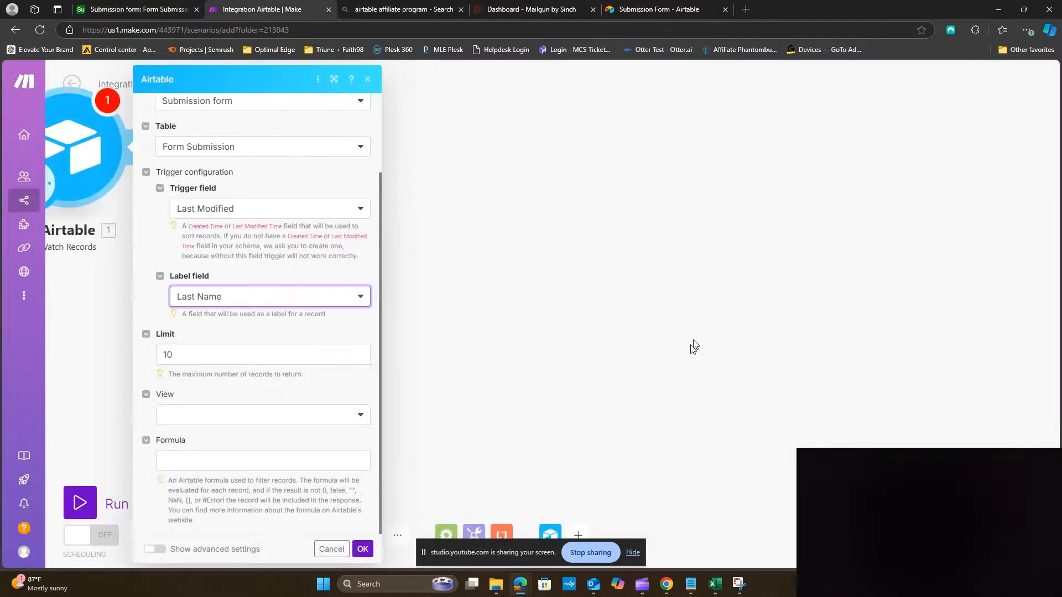
pyautogui.click(363, 550)
pyautogui.click(600, 348)
pyautogui.click(382, 221)
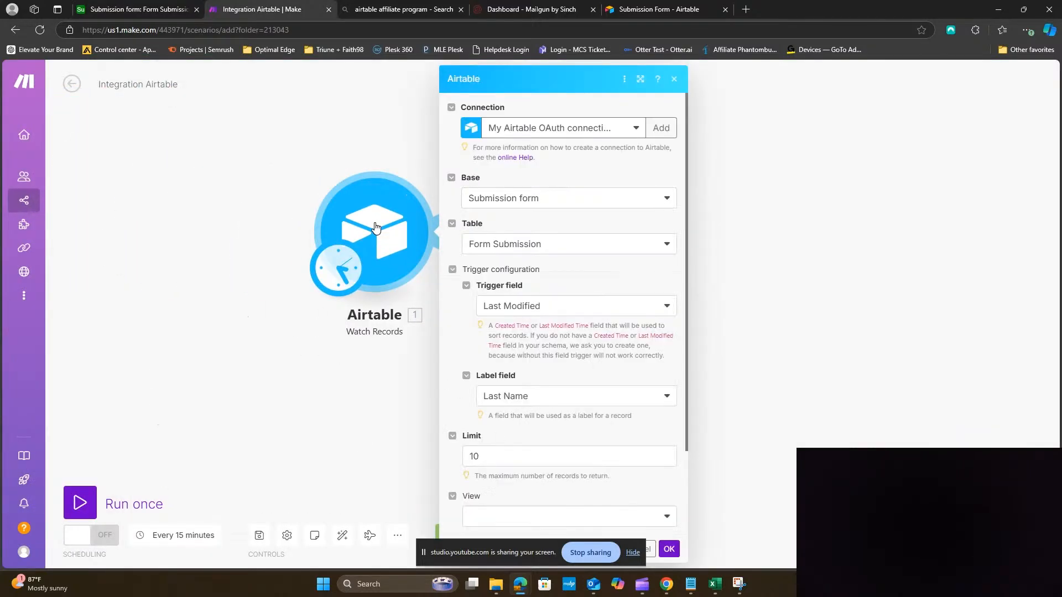
# Run only the Airtable module and review the two Form Submission bundles it returns
pyautogui.rightClick(381, 221)
pyautogui.click(300, 359)
pyautogui.click(767, 382)
pyautogui.rightClick(392, 257)
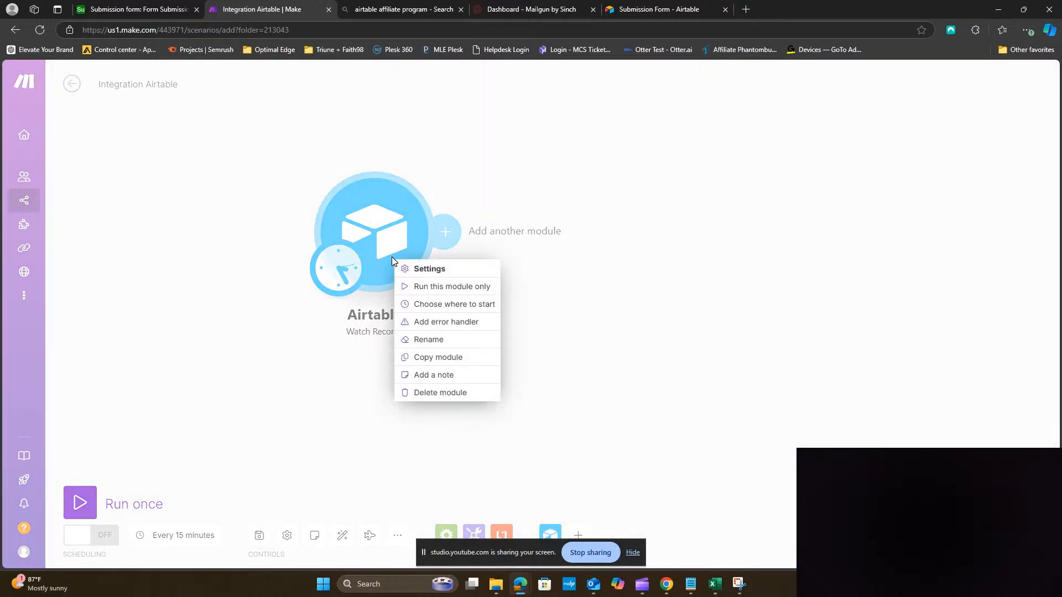
pyautogui.click(446, 291)
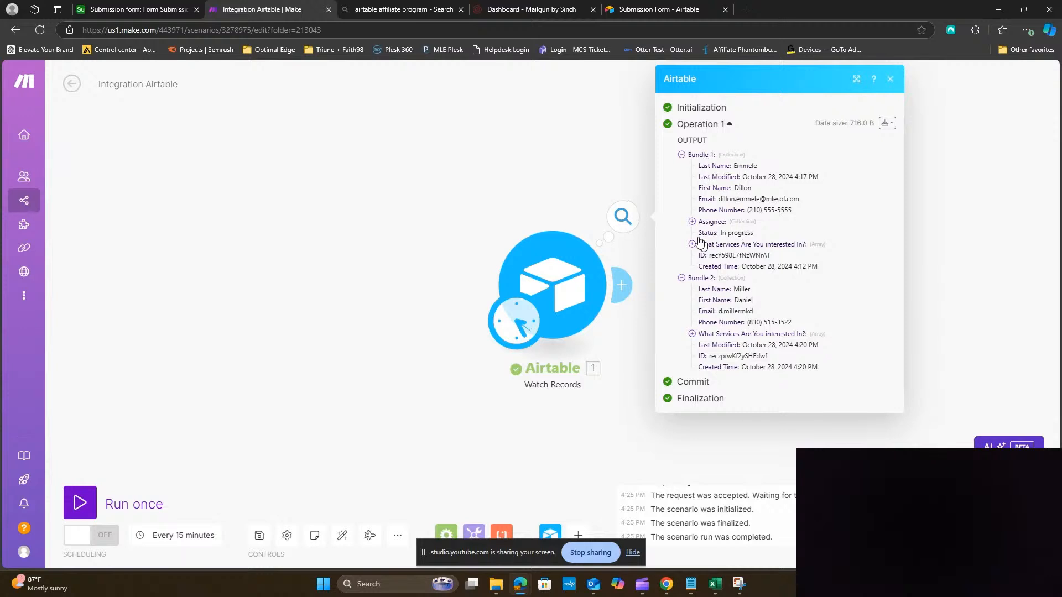
pyautogui.moveTo(759, 175)
pyautogui.click(601, 410)
pyautogui.moveTo(769, 387); pyautogui.dragTo(576, 357)
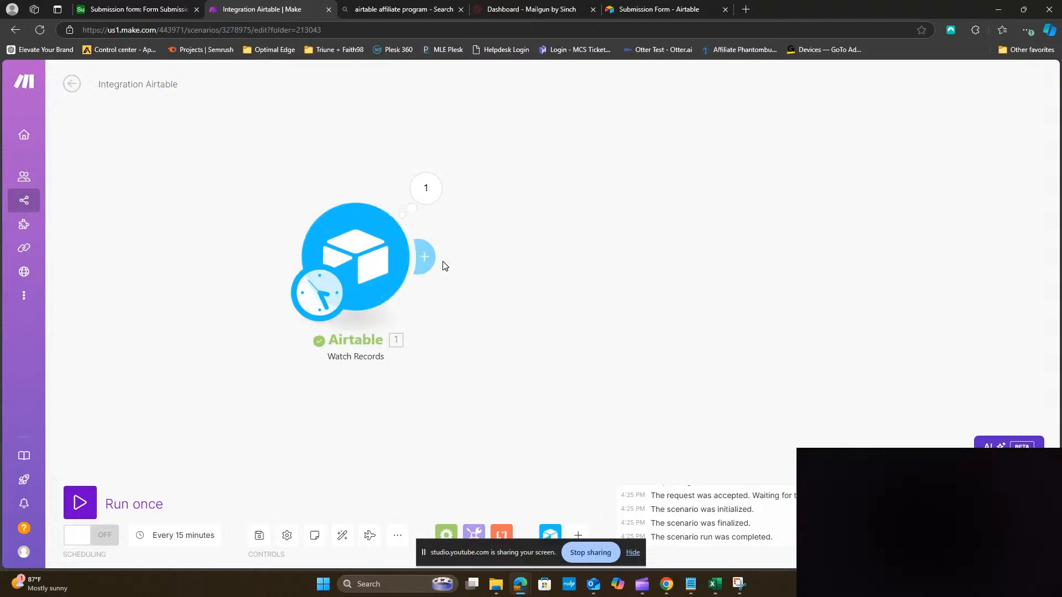
# Search 'mail' after the Airtable trigger and add Mailgun's Send an Email module
pyautogui.click(428, 258)
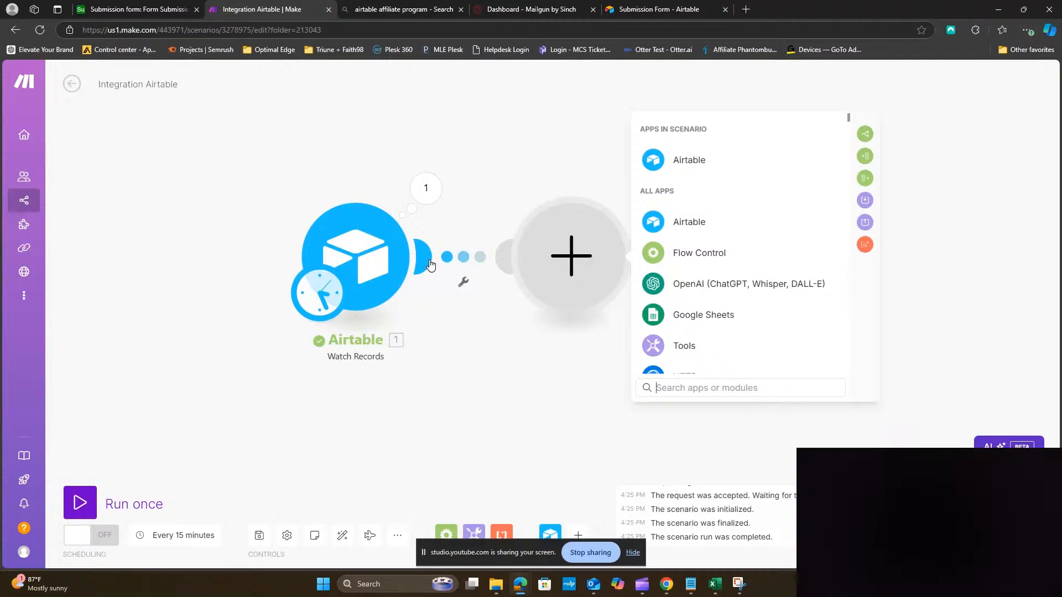
pyautogui.write('mail')
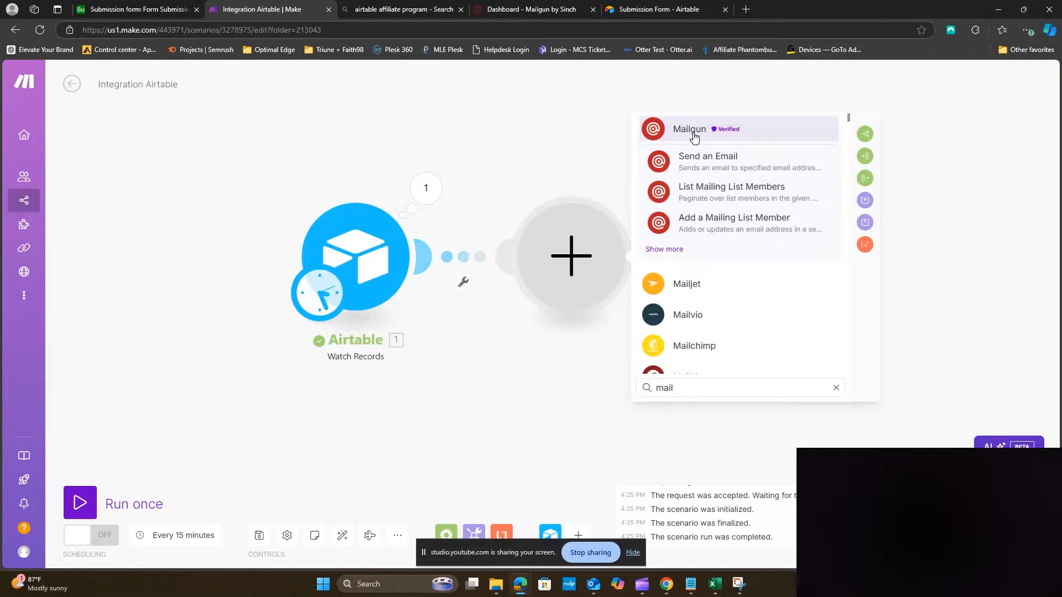
pyautogui.click(733, 158)
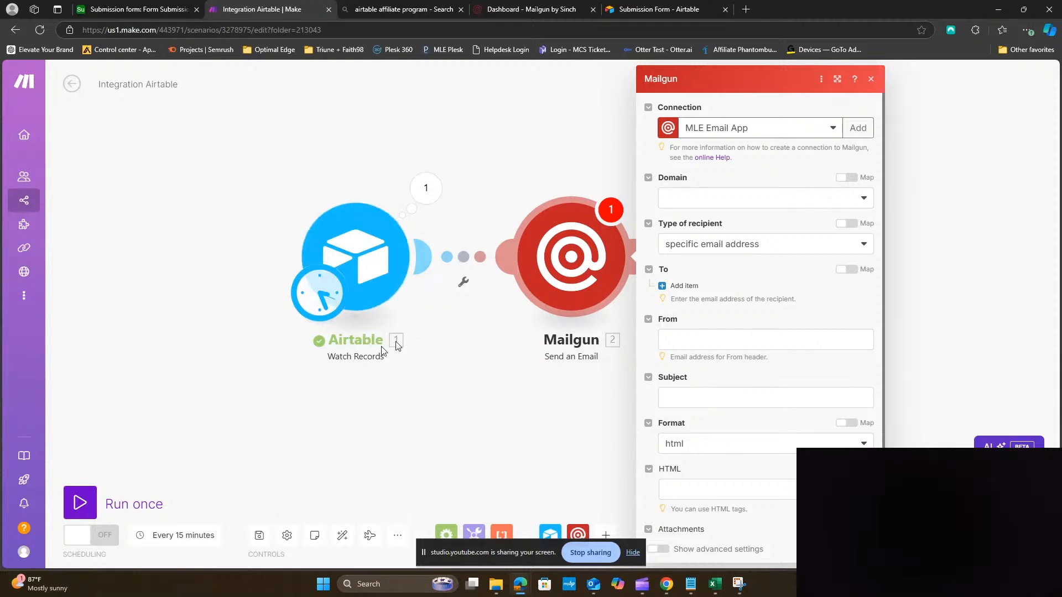
# Set the Mailgun domain to mlesol.com, leave Template empty, and keep recipient type specific email address
pyautogui.click(138, 9)
pyautogui.click(263, 13)
pyautogui.click(804, 199)
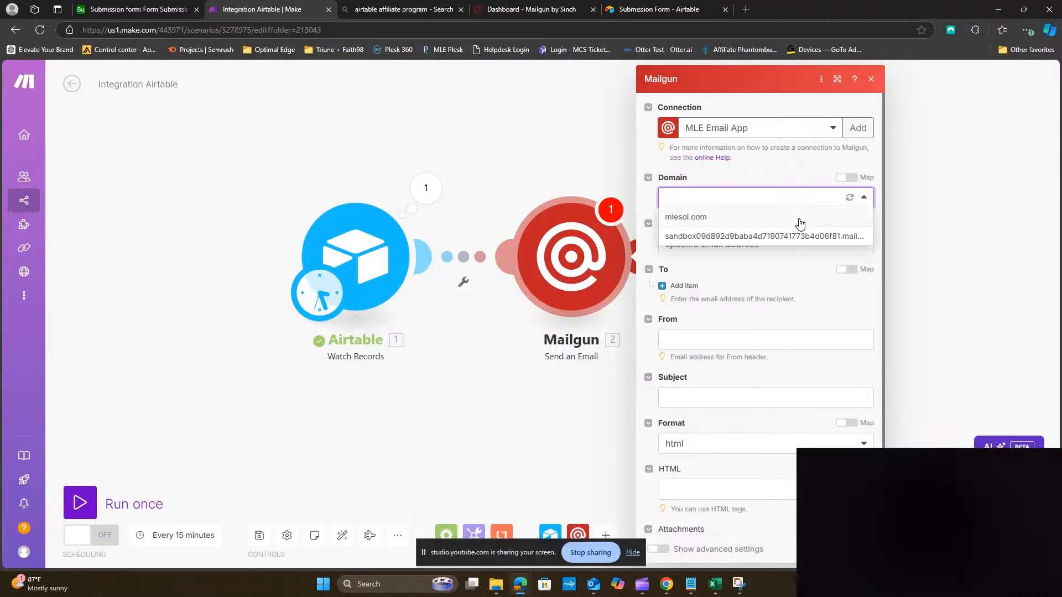
pyautogui.click(795, 217)
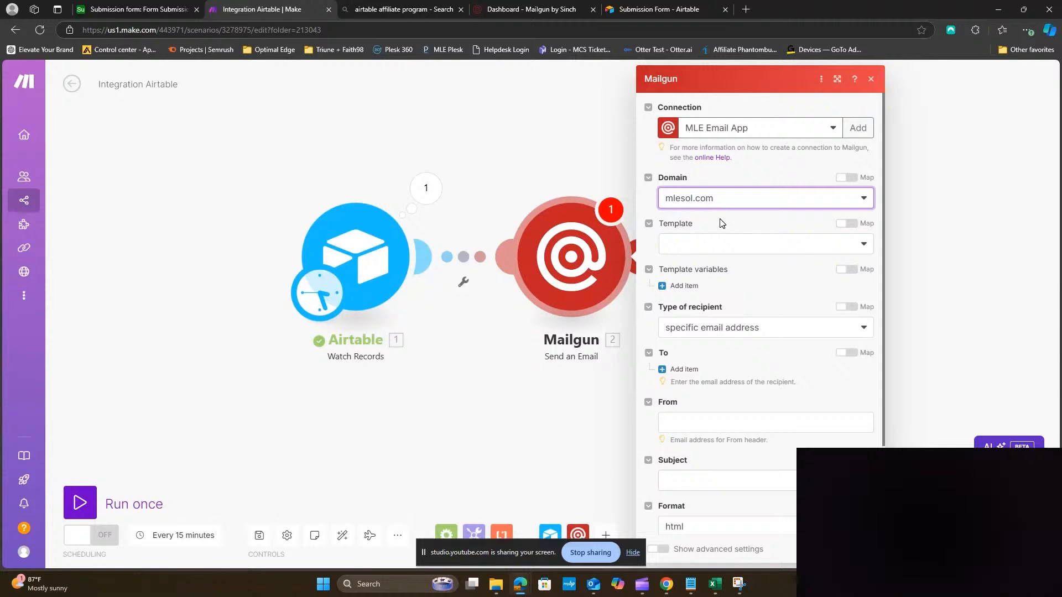
pyautogui.click(726, 246)
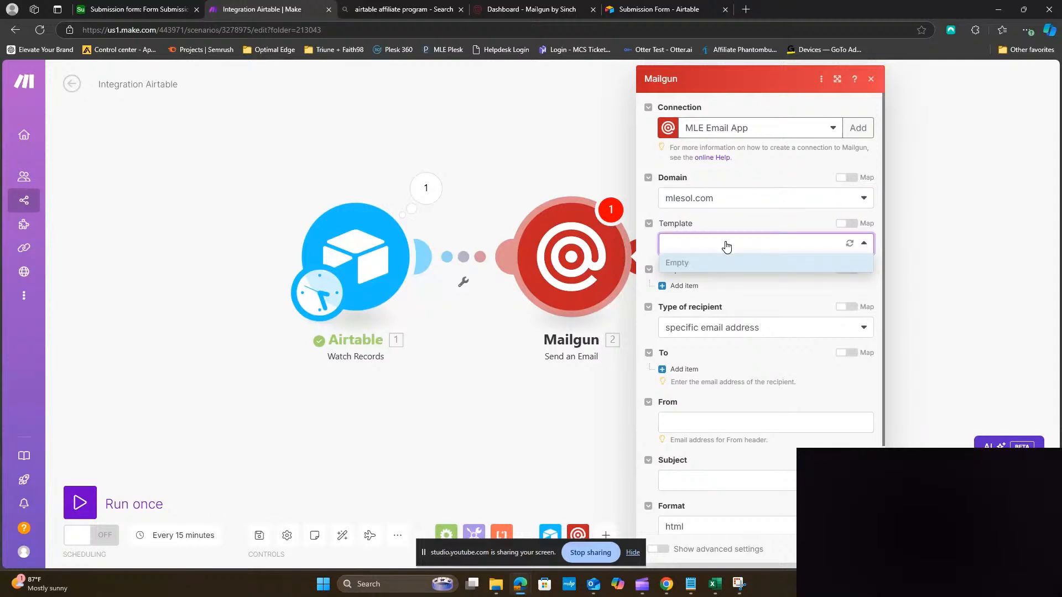
pyautogui.click(724, 243)
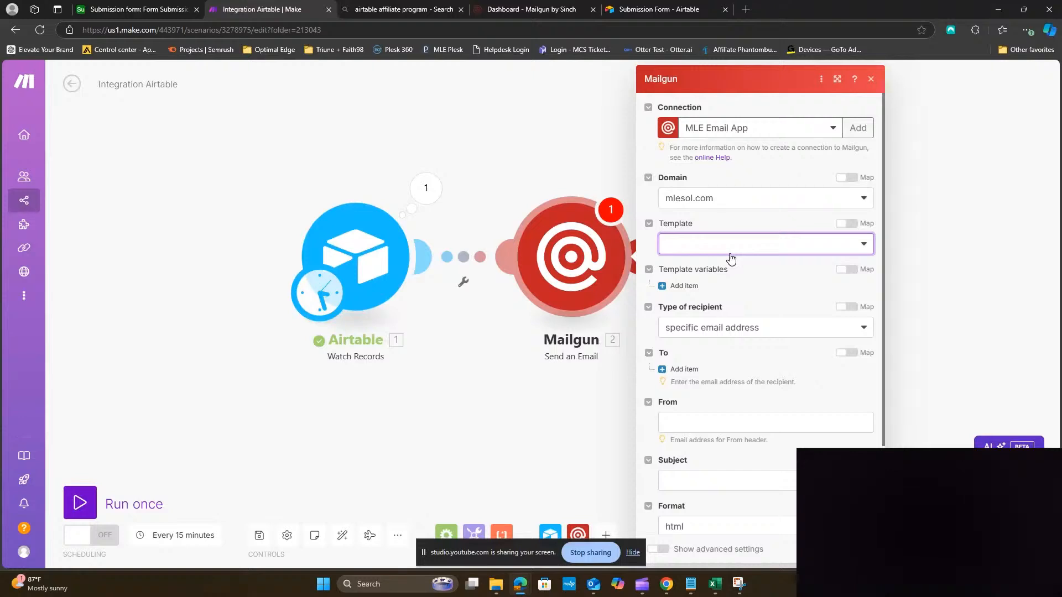
pyautogui.scroll(-1, 730, 258)
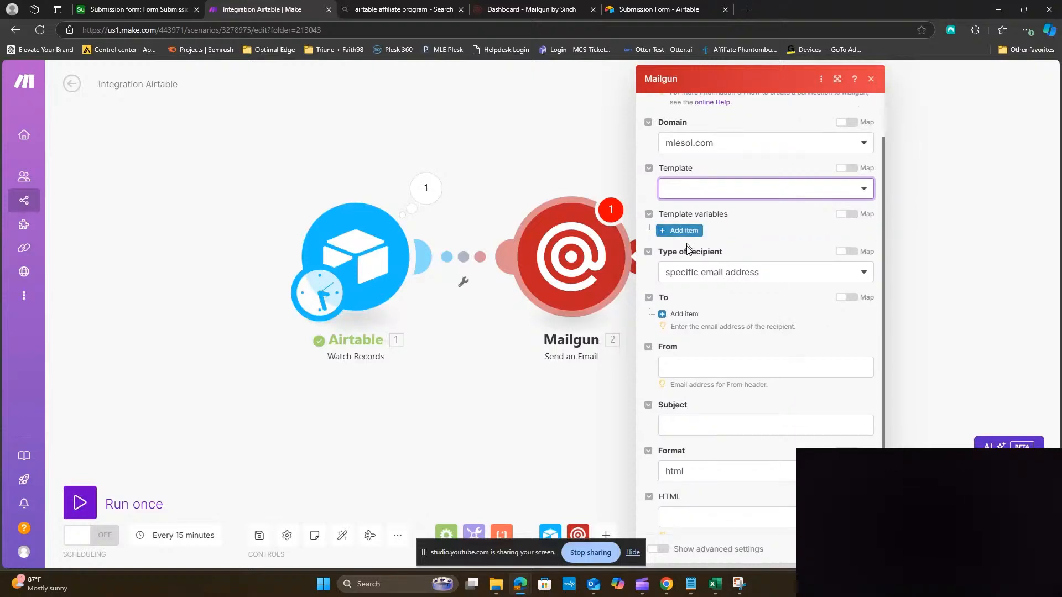
pyautogui.click(680, 273)
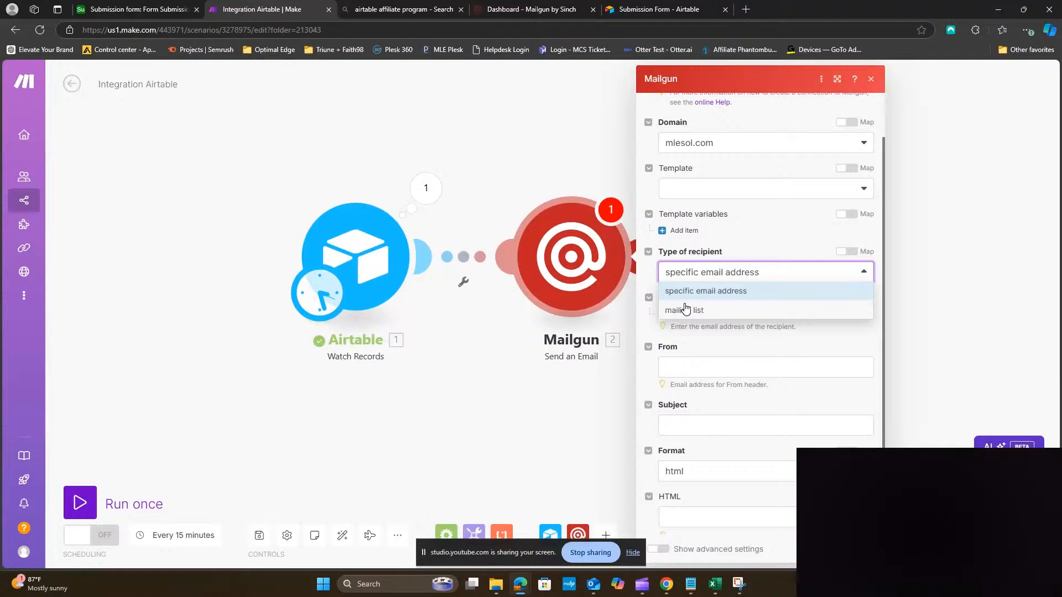
pyautogui.click(687, 292)
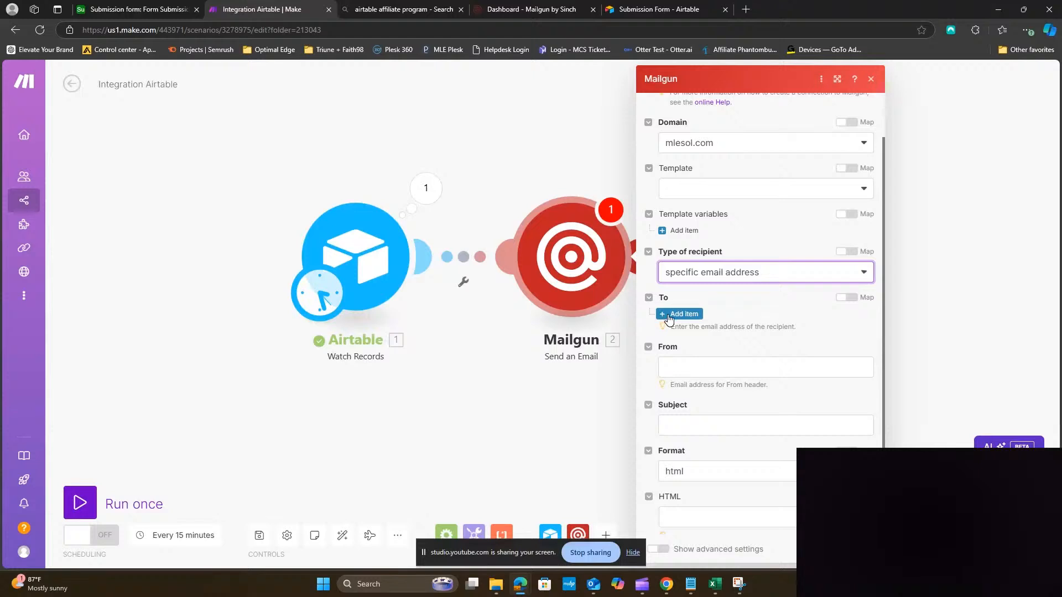
# Enter a sender address on the mlesol.com domain in the Mailgun From field
pyautogui.click(682, 369)
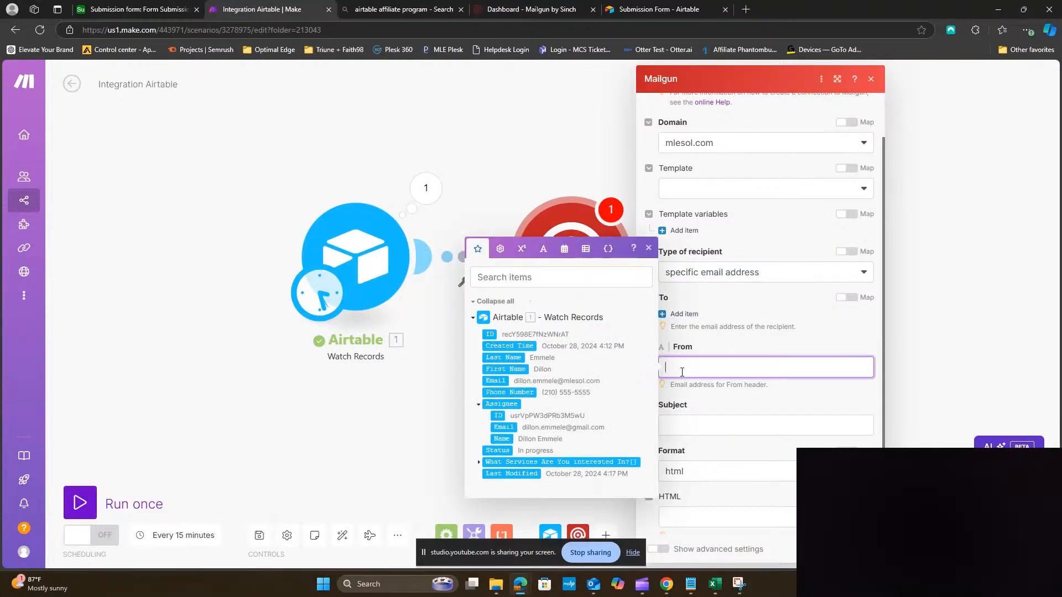
pyautogui.press('Tab')
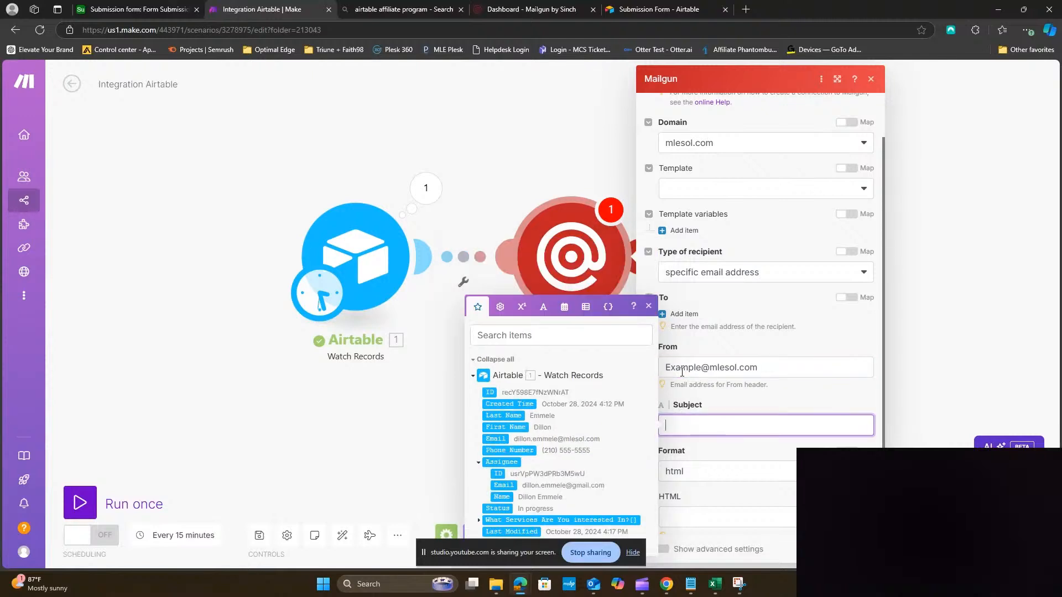
pyautogui.click(795, 407)
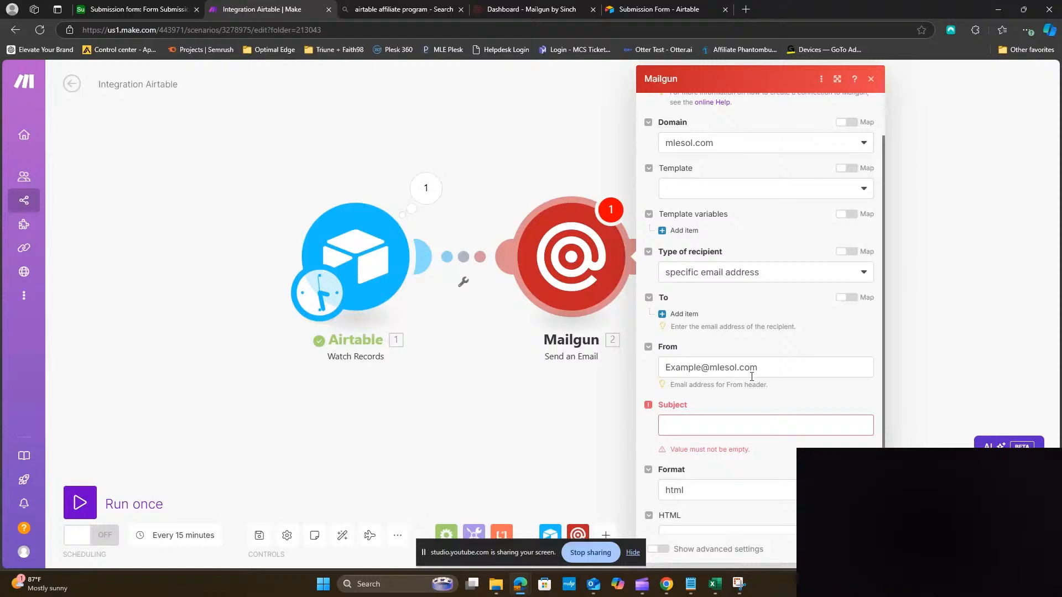
pyautogui.scroll(-2, 752, 377)
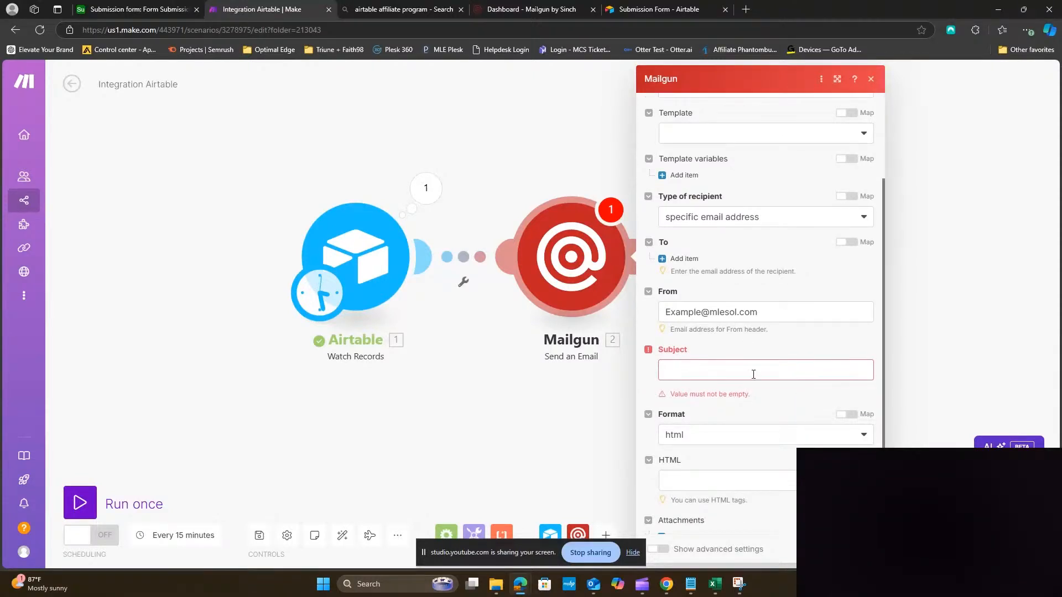
# Set the Mailgun subject to 'Thank you for requesting a meeting!'
pyautogui.click(753, 373)
pyautogui.write('Thank ')
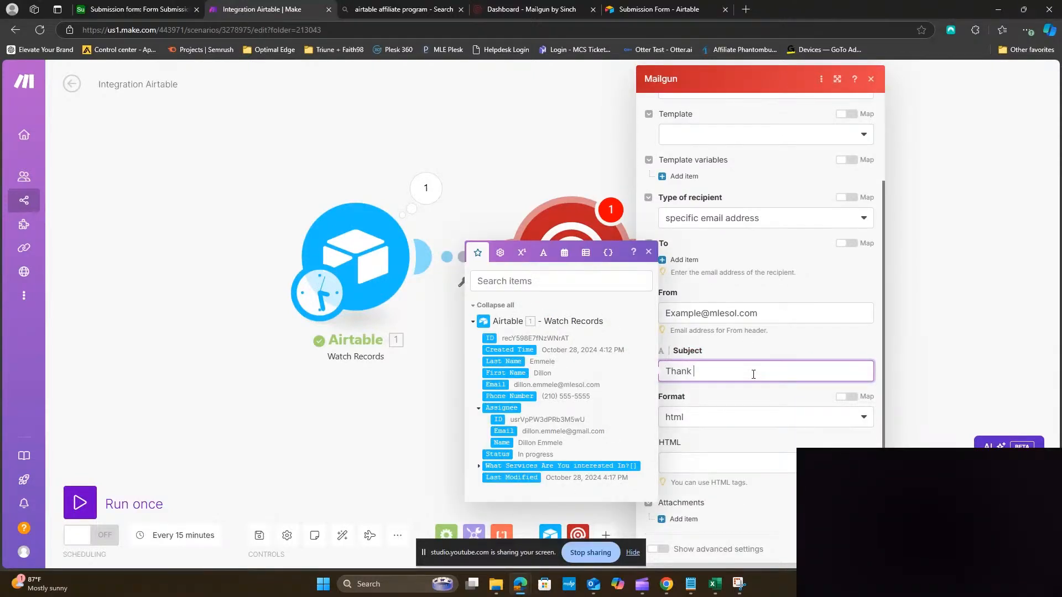
pyautogui.write('you for requesting a meeting!')
pyautogui.click(749, 404)
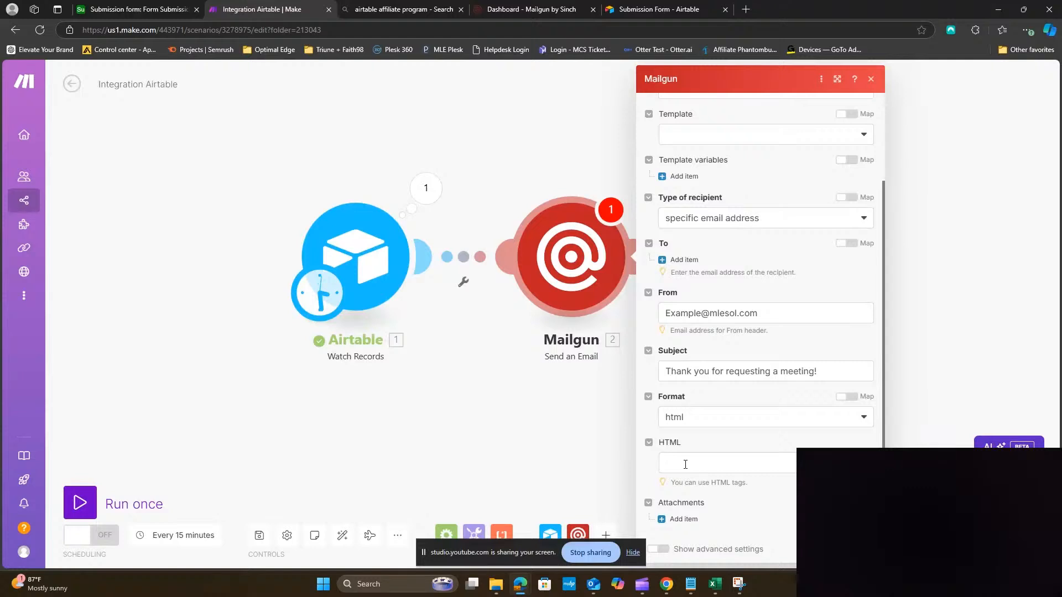
# Switch the message to text format and write 'Hello [First Name]' then 'This messsage is a test'
pyautogui.click(733, 421)
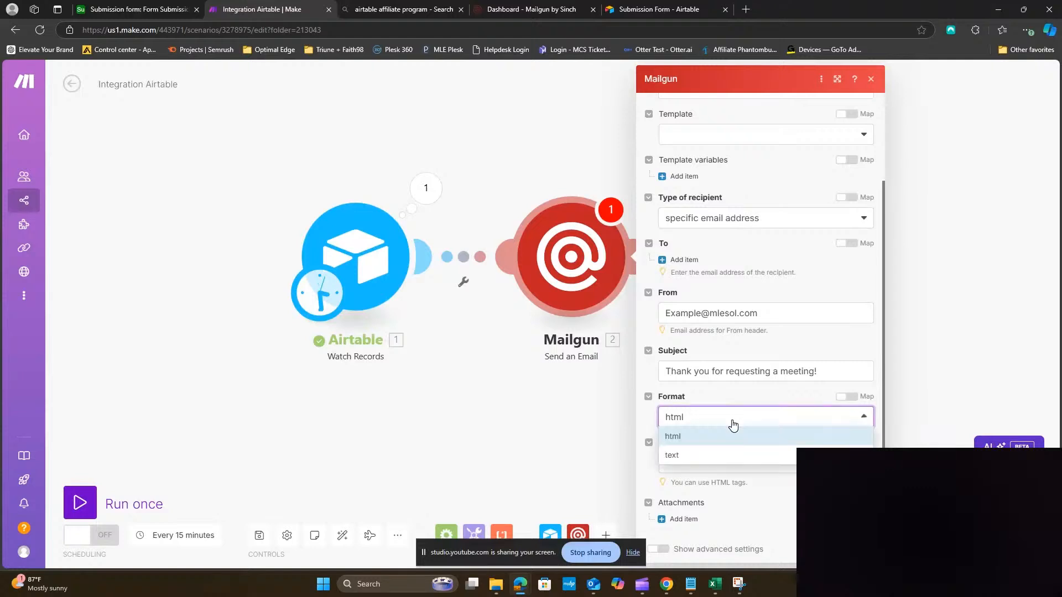
pyautogui.click(725, 458)
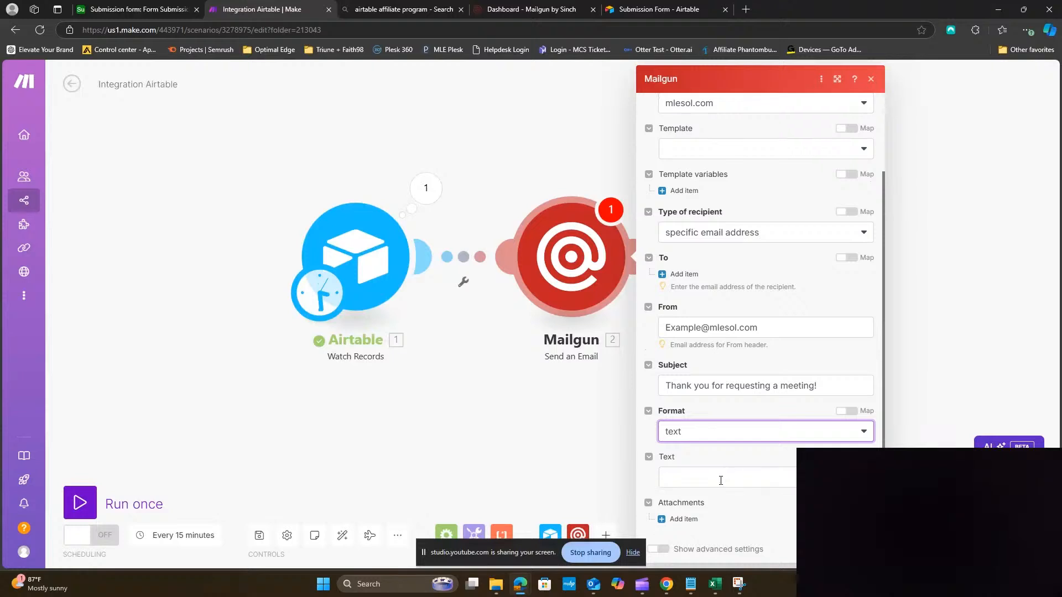
pyautogui.click(719, 479)
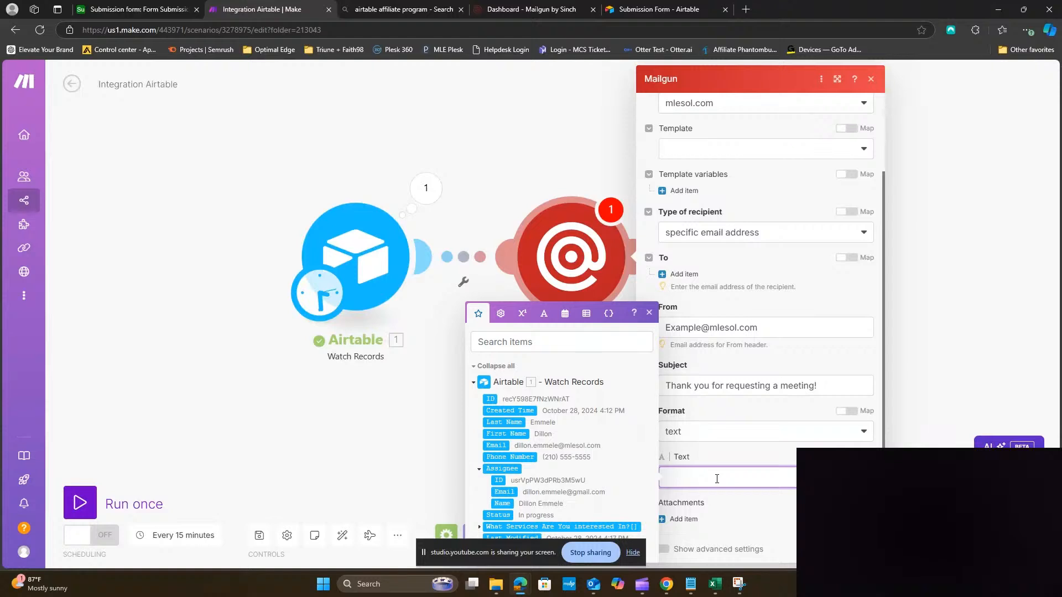
pyautogui.write('Hell,')
pyautogui.press('BackSpace')
pyautogui.write('o,')
pyautogui.press('BackSpace')
pyautogui.press('BackSpace')
pyautogui.click(502, 436)
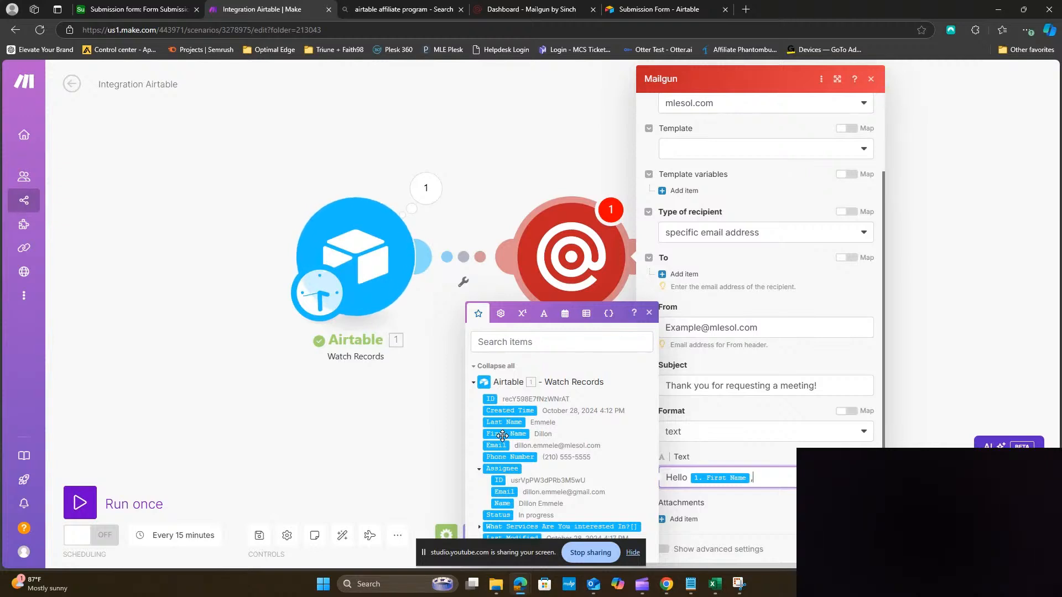
pyautogui.press('Return')
pyautogui.press('Return')
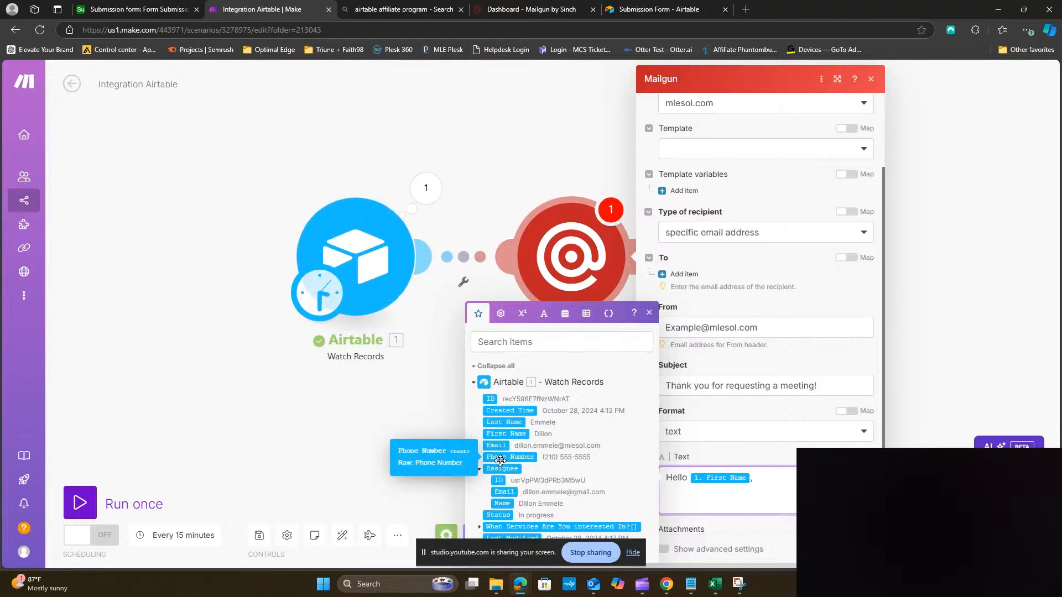
pyautogui.write('Thi')
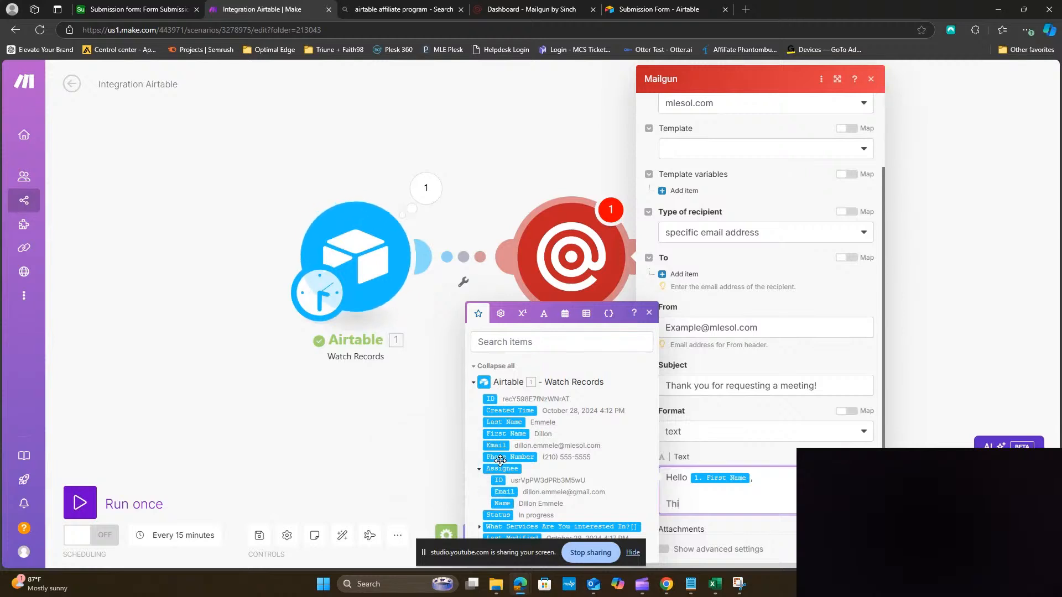
pyautogui.write('s messsage is a test!')
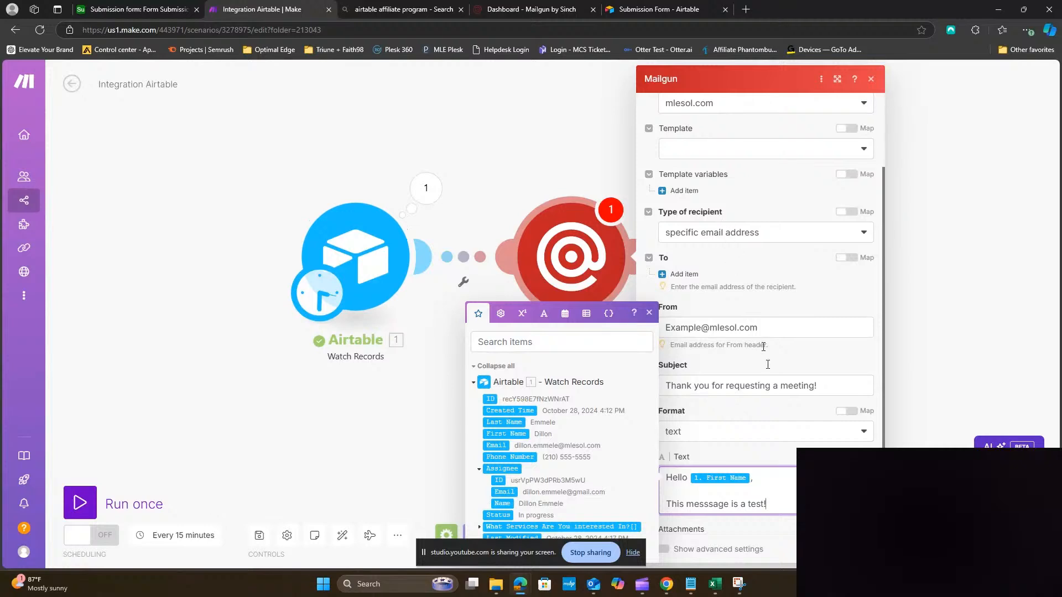
pyautogui.scroll(-1, 772, 443)
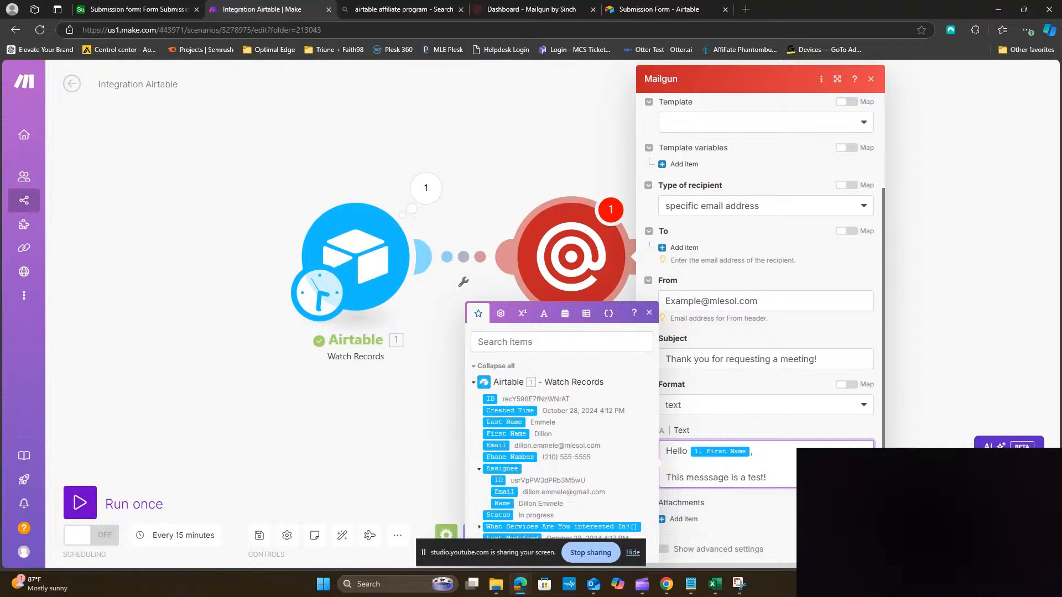
# Map the Airtable Email field as the To recipient and close the Mailgun settings
pyautogui.click(860, 549)
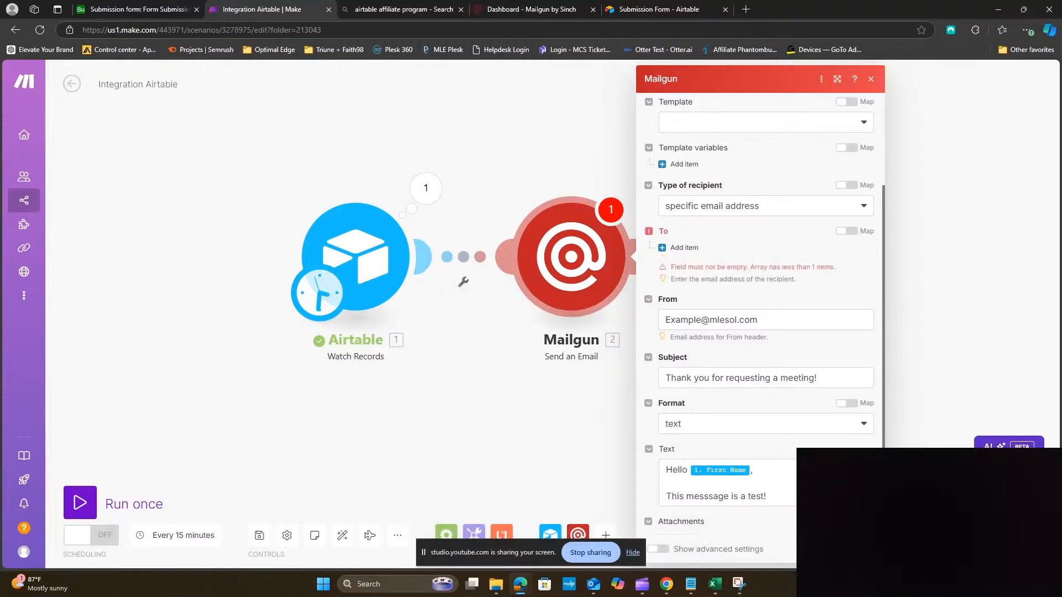
pyautogui.click(682, 247)
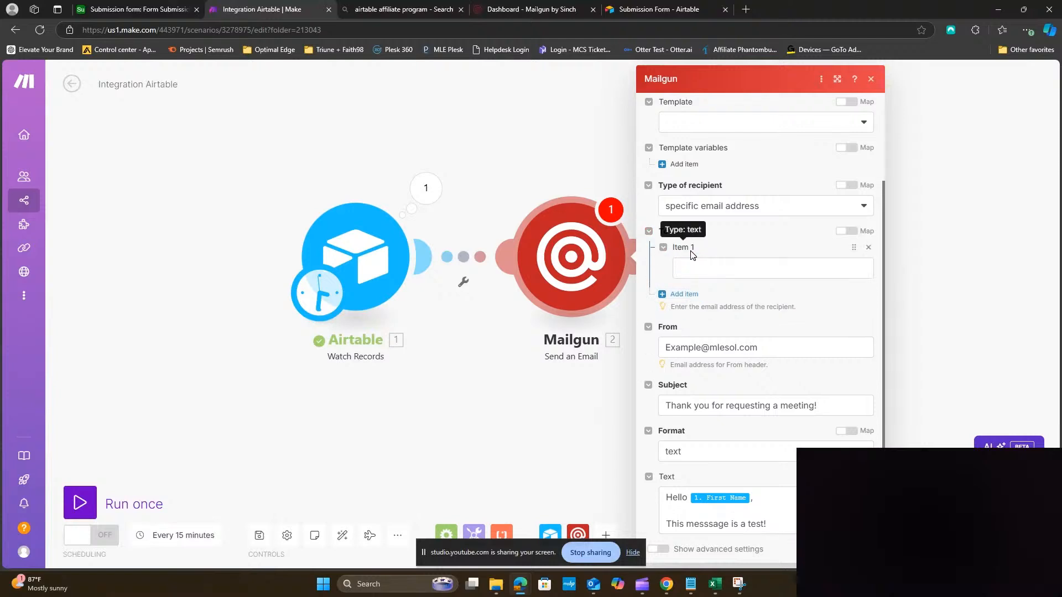
pyautogui.click(691, 264)
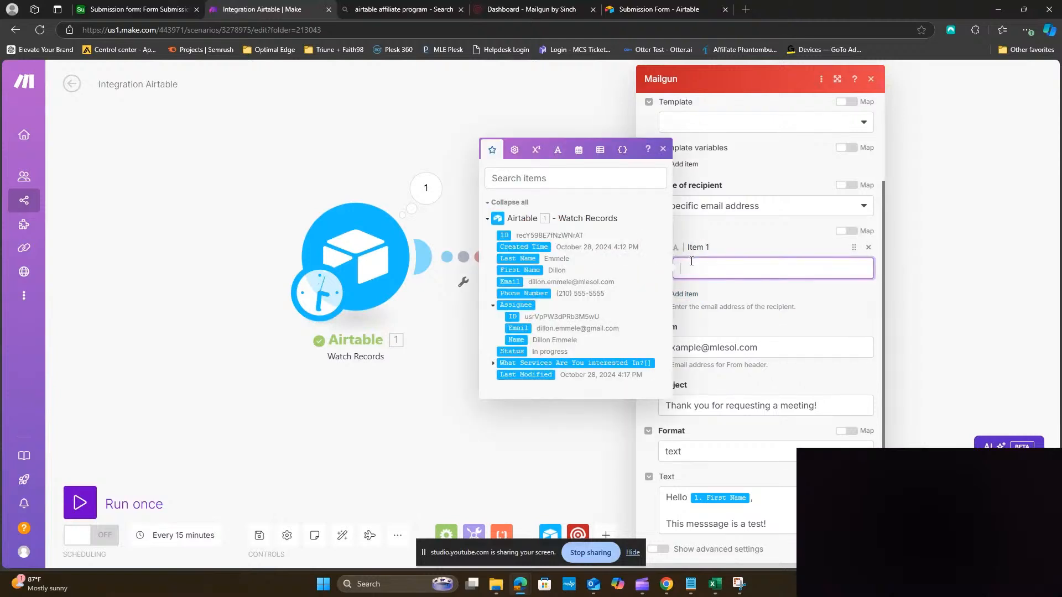
pyautogui.click(510, 283)
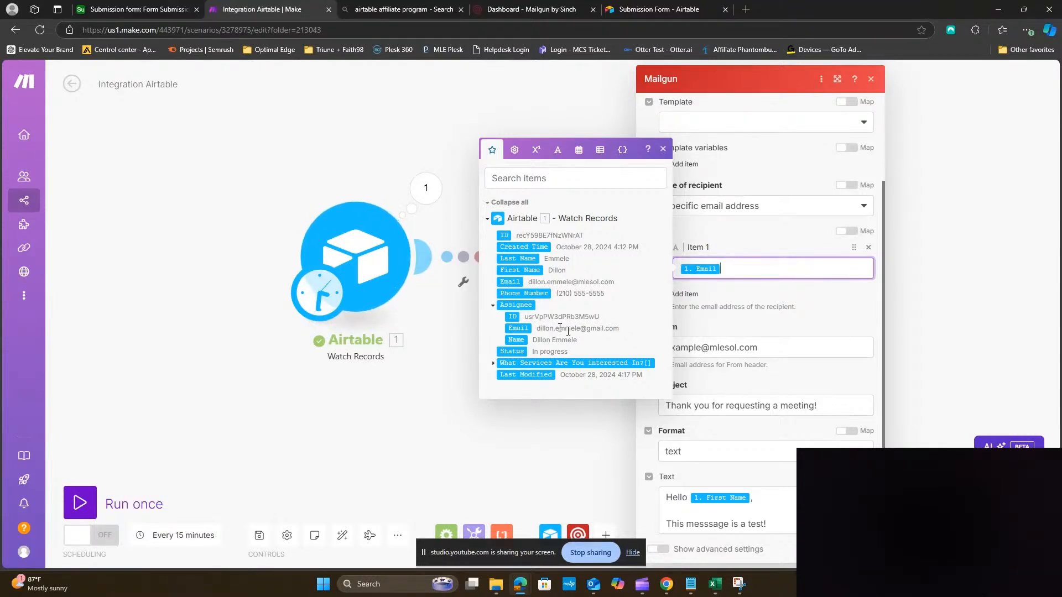
pyautogui.click(797, 310)
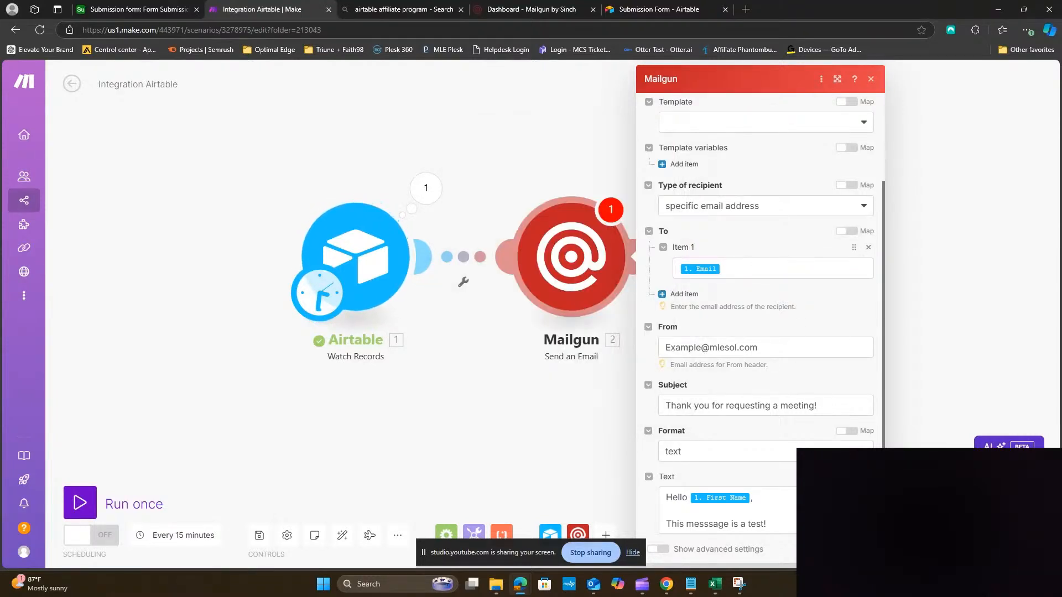
pyautogui.click(862, 549)
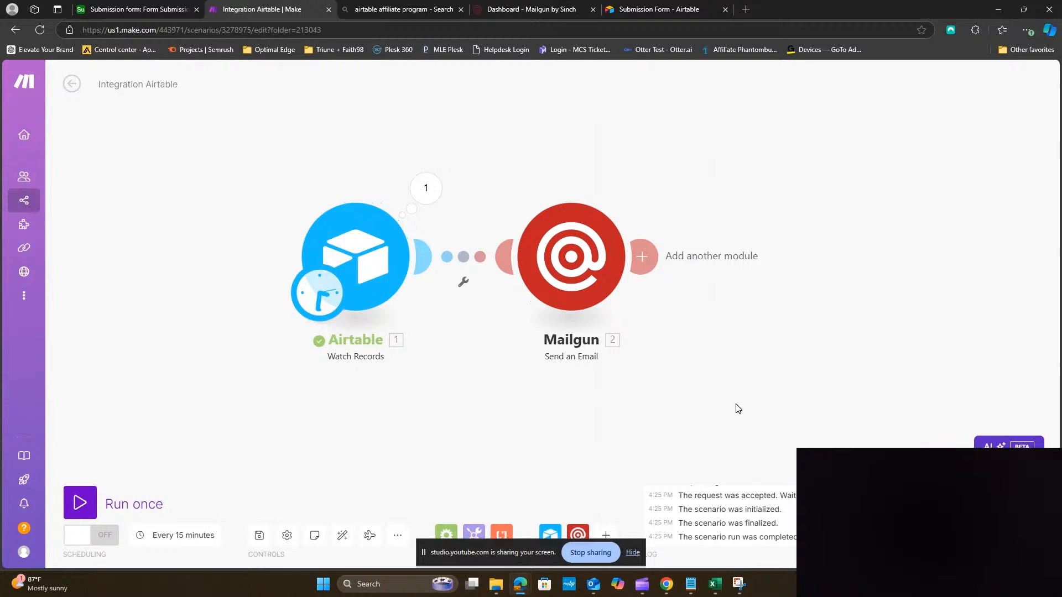
# Move Airtable left and unlink Mailgun from the Airtable module
pyautogui.moveTo(607, 419); pyautogui.dragTo(712, 398)
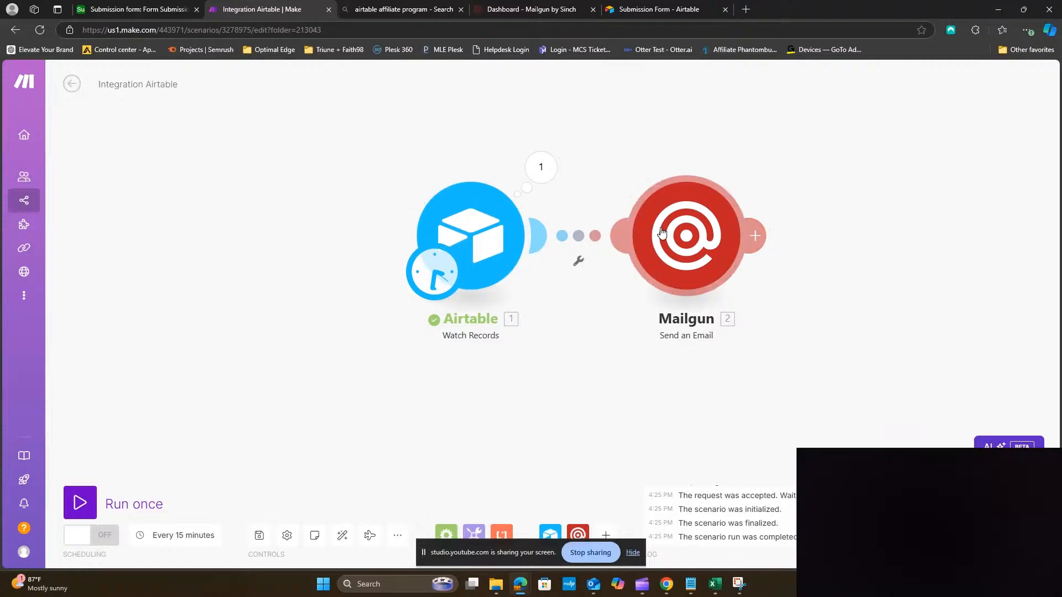
pyautogui.moveTo(487, 246); pyautogui.dragTo(308, 252)
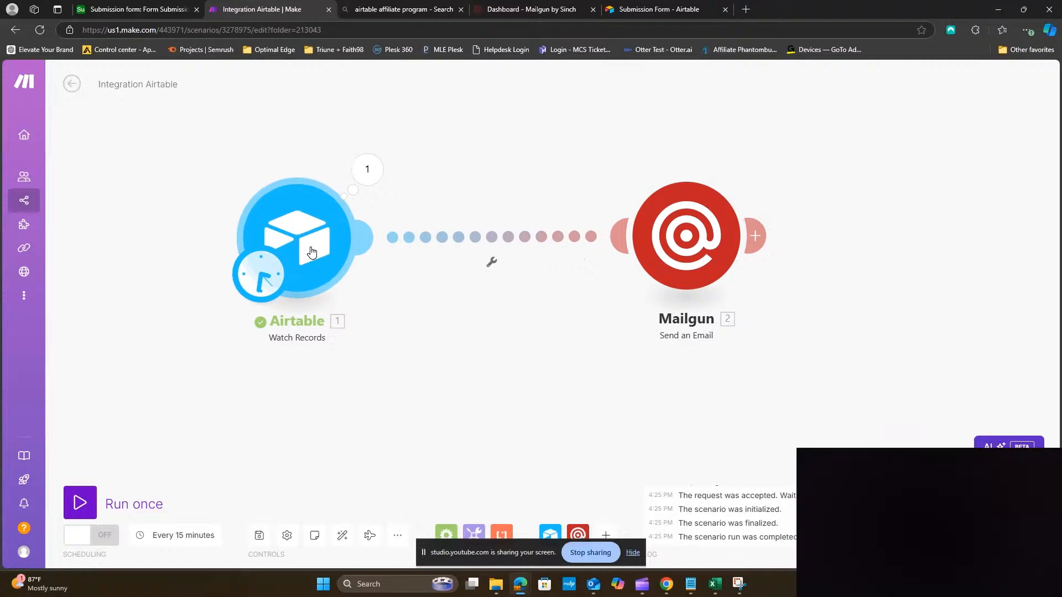
pyautogui.rightClick(494, 254)
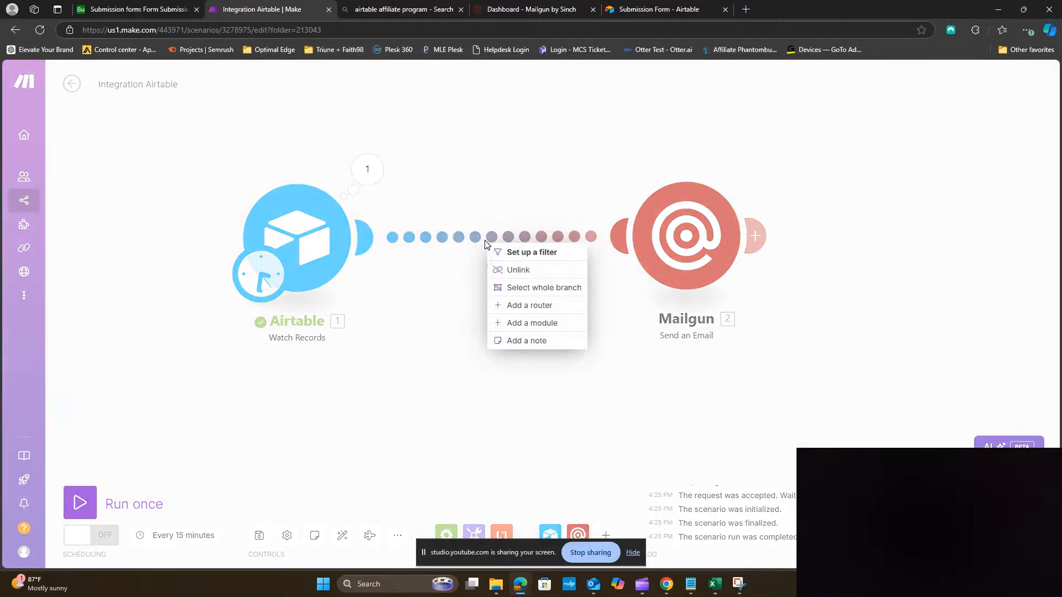
pyautogui.click(506, 271)
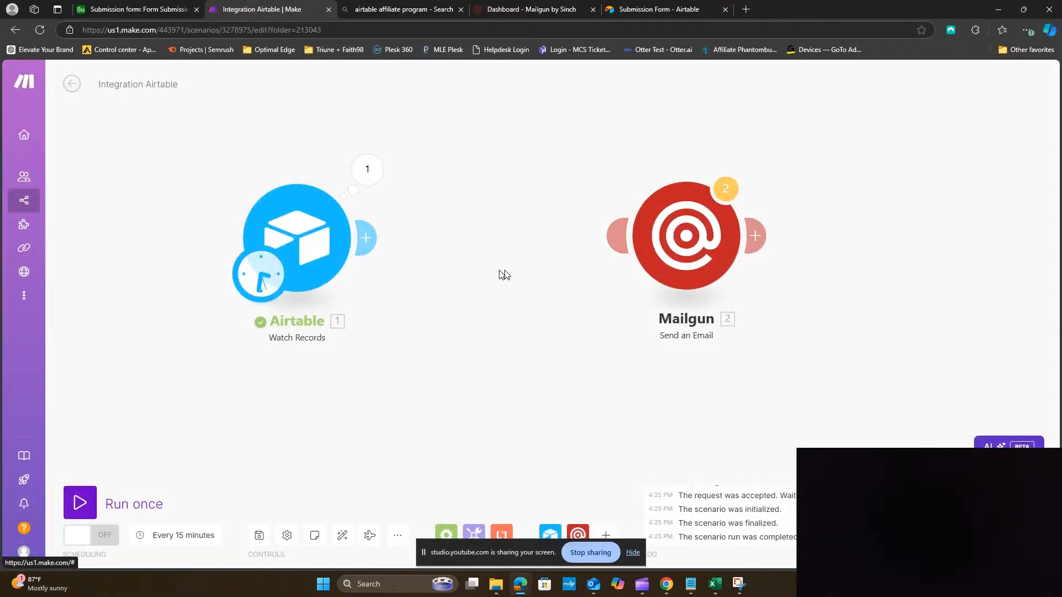
# Add a Flow Control Iterator after Airtable and position it above Mailgun
pyautogui.click(367, 237)
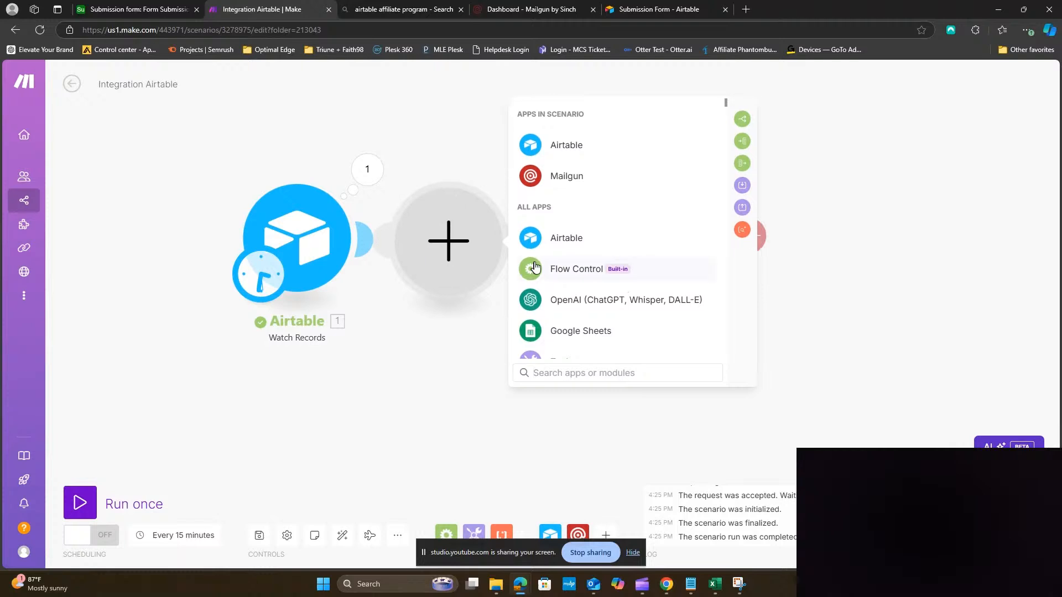
pyautogui.click(554, 268)
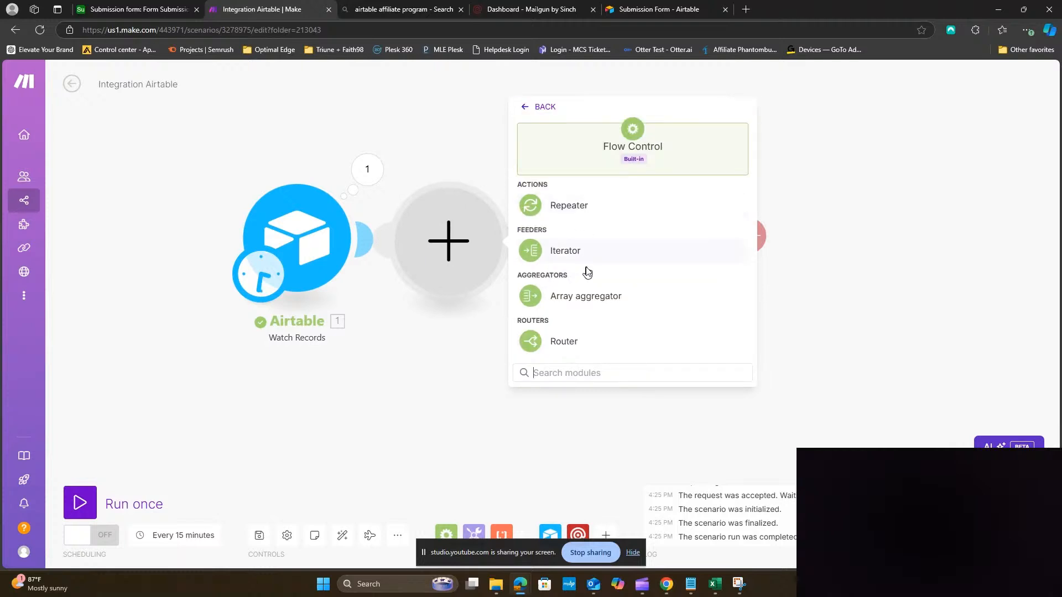
pyautogui.click(598, 248)
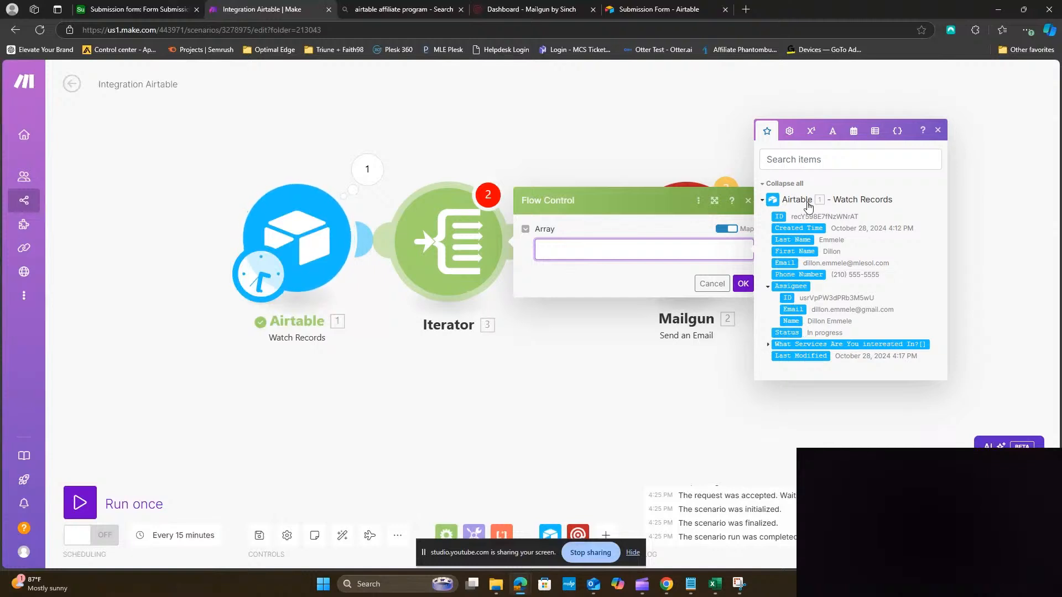
pyautogui.click(748, 200)
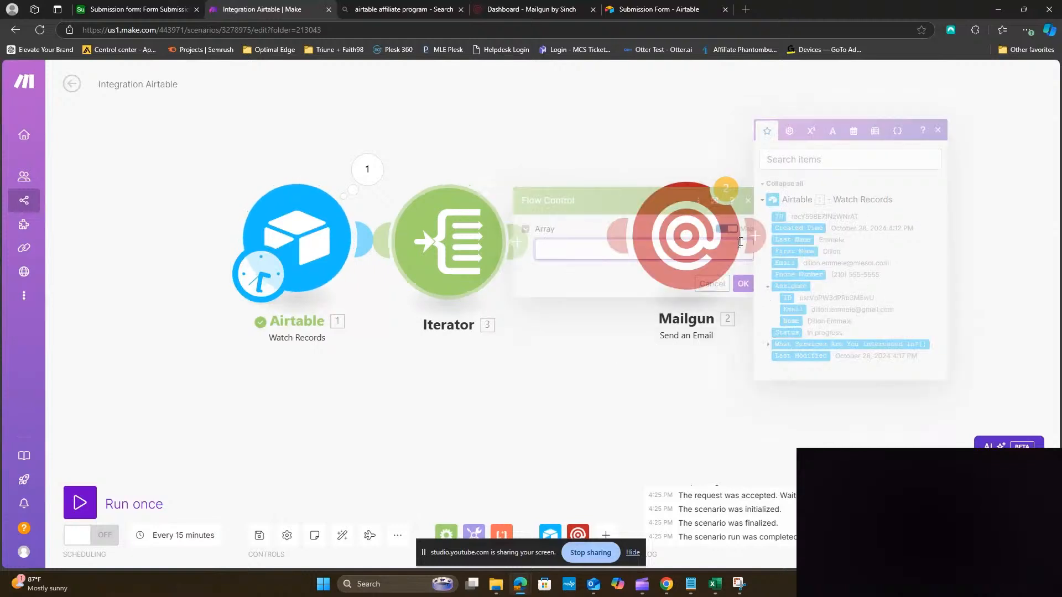
pyautogui.moveTo(457, 250); pyautogui.dragTo(661, 147)
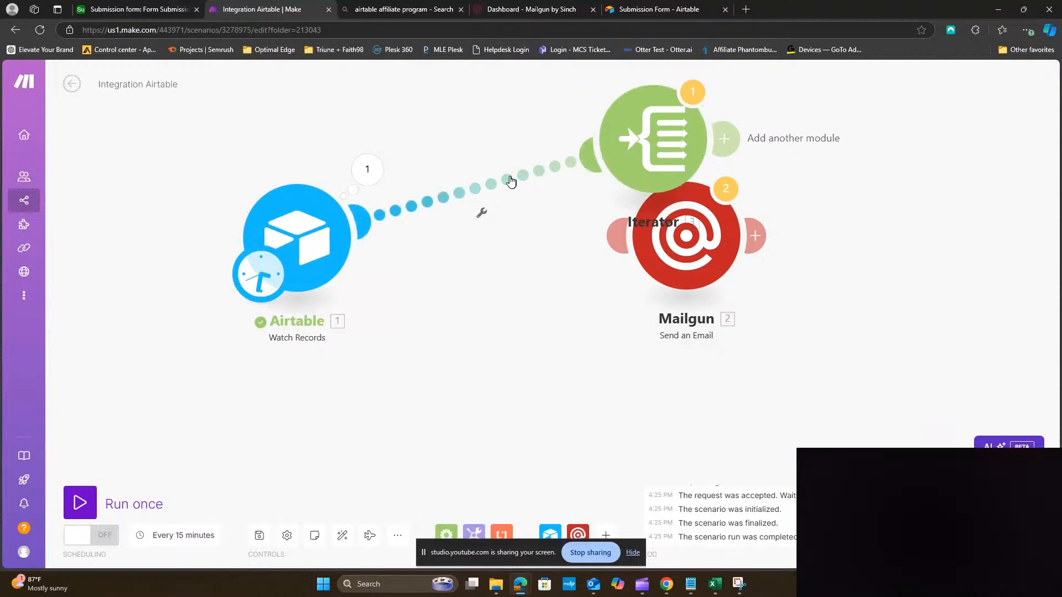
pyautogui.click(508, 179)
# Replace the Airtable–Iterator link with an Array aggregator that selects all Airtable fields
pyautogui.click(556, 206)
pyautogui.click(362, 230)
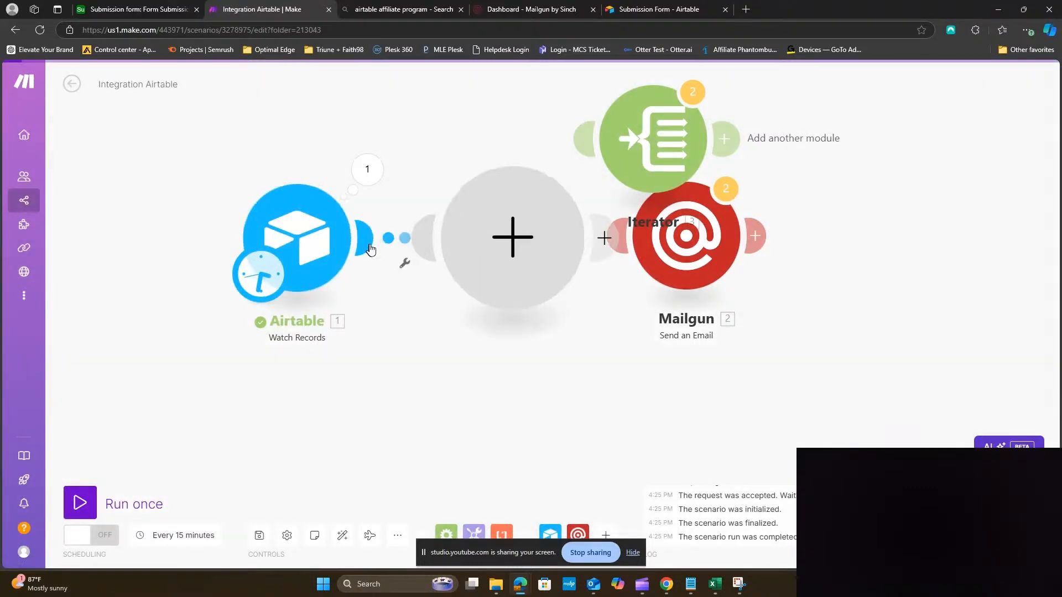
pyautogui.click(574, 274)
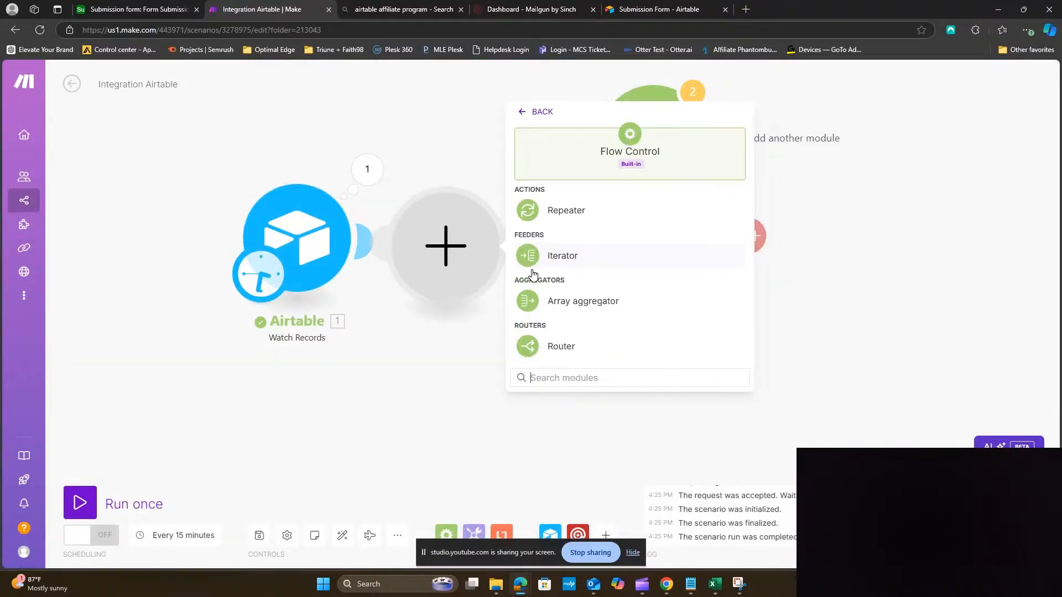
pyautogui.click(570, 301)
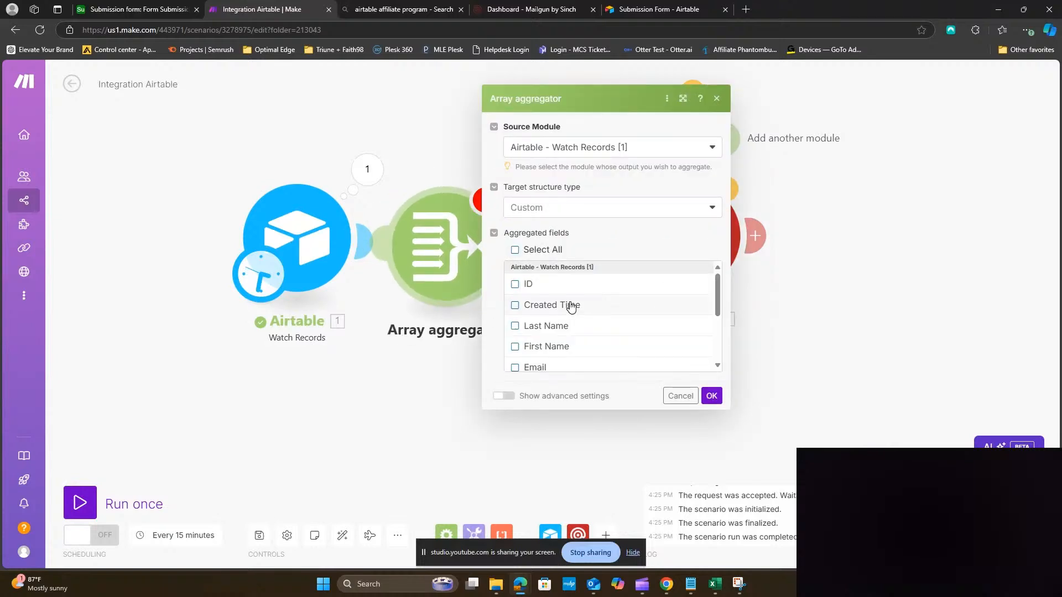
pyautogui.scroll(-5, 609, 318)
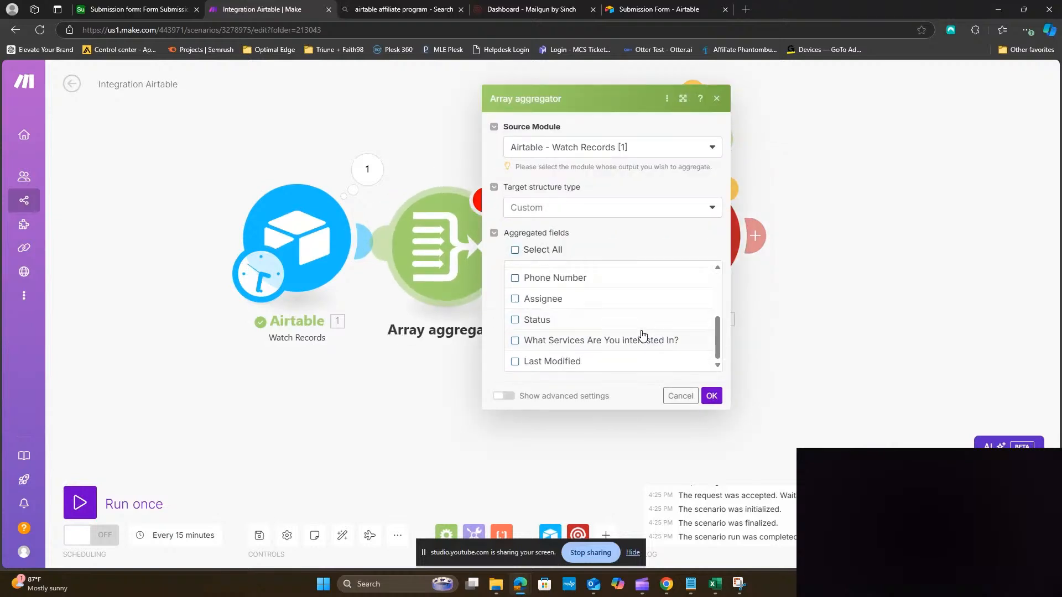
pyautogui.scroll(5, 608, 318)
pyautogui.click(516, 250)
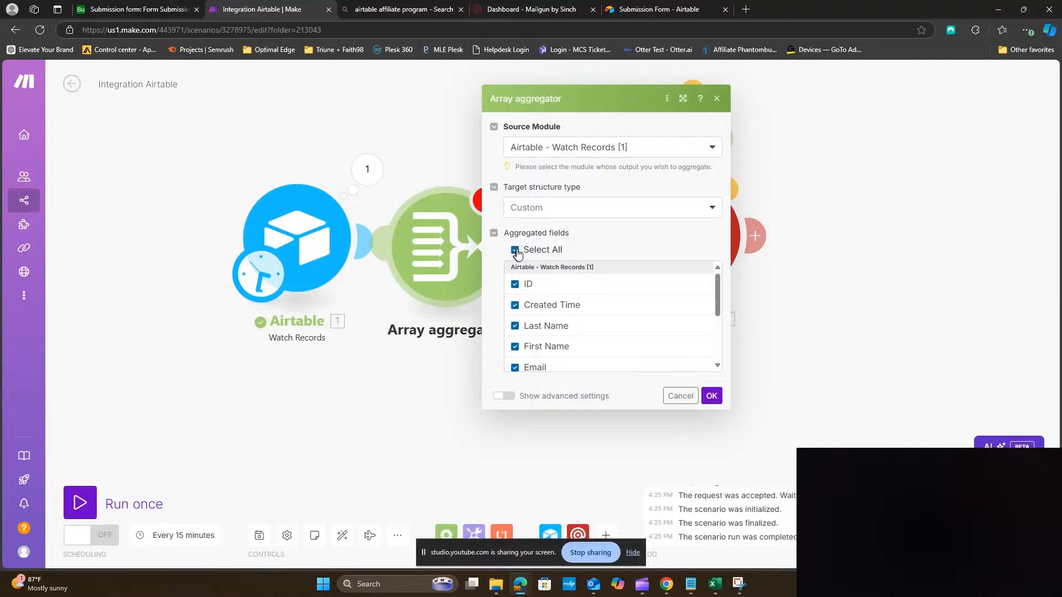
pyautogui.click(711, 396)
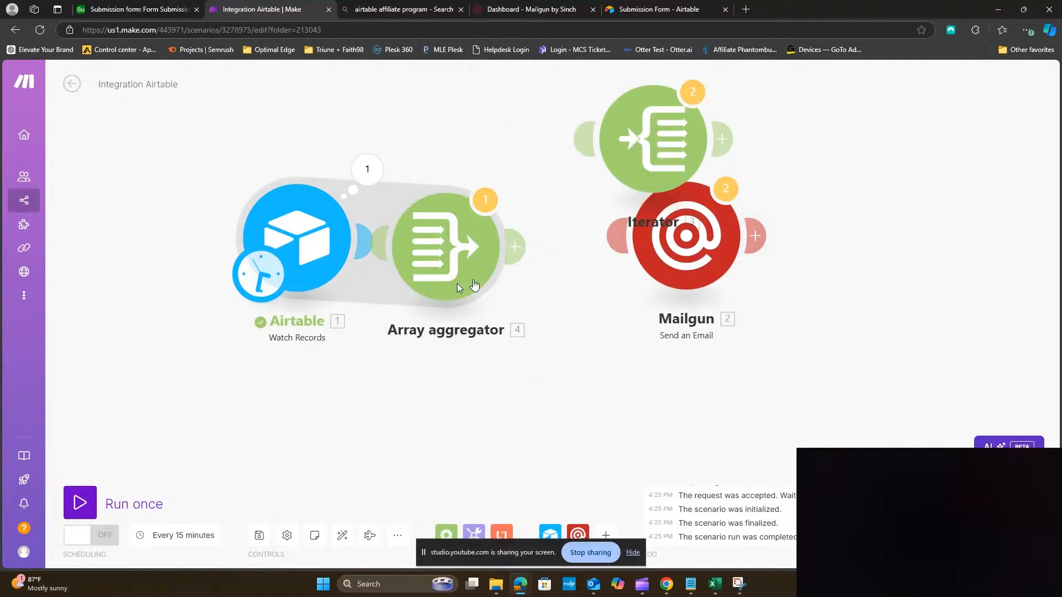
# Connect the Array aggregator to the Iterator and line up the modules with Mailgun
pyautogui.moveTo(516, 245); pyautogui.dragTo(542, 211)
pyautogui.moveTo(687, 252); pyautogui.dragTo(803, 243)
pyautogui.moveTo(613, 215); pyautogui.dragTo(646, 247)
pyautogui.moveTo(321, 240); pyautogui.dragTo(256, 249)
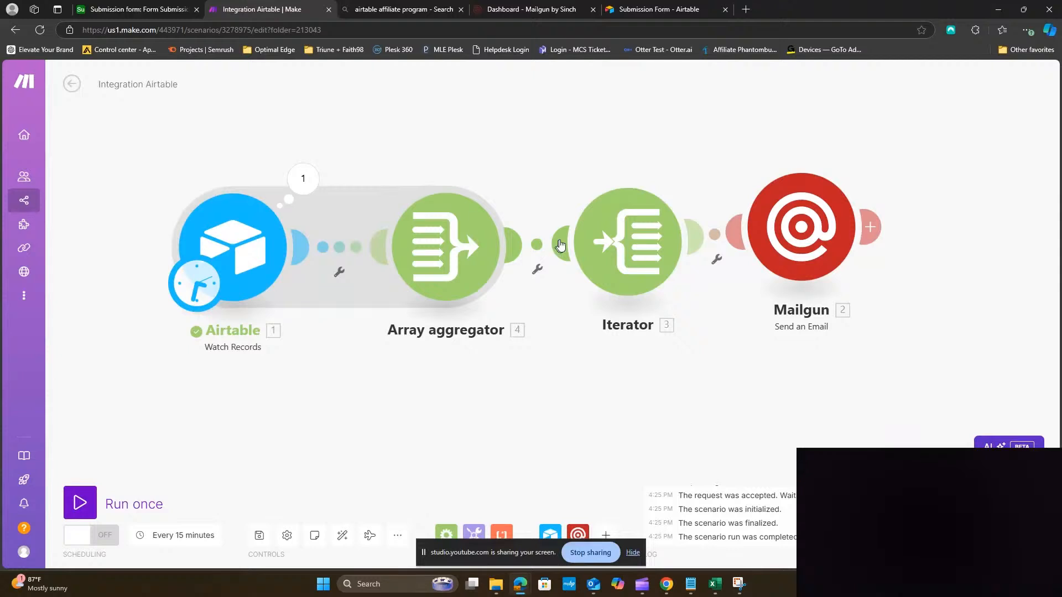
# Map the Array aggregator's Array[] output into the Iterator's Array field
pyautogui.click(601, 243)
pyautogui.click(752, 247)
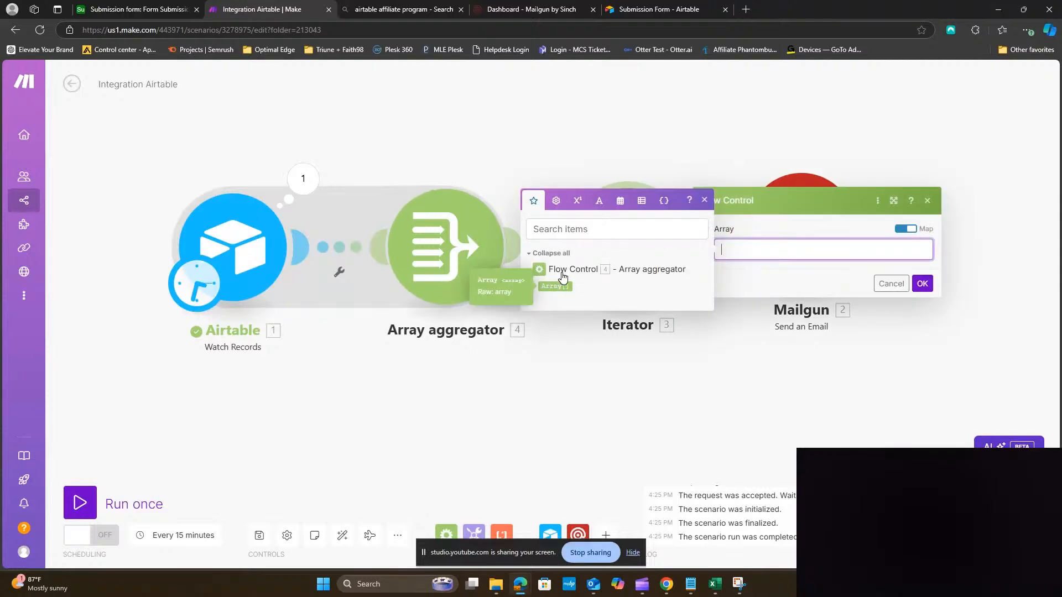
pyautogui.click(535, 286)
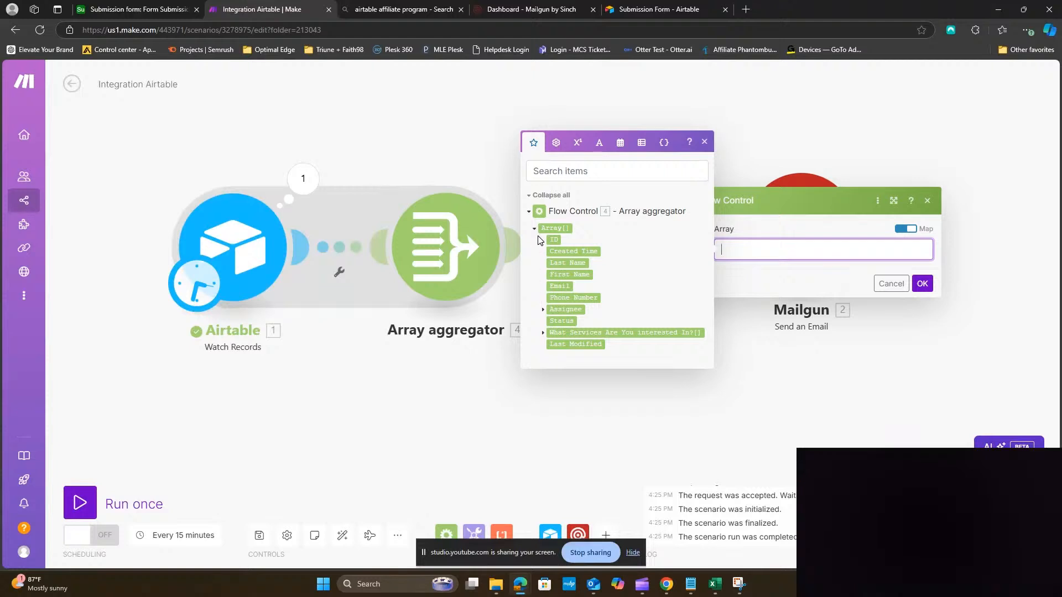
pyautogui.click(535, 229)
pyautogui.click(555, 286)
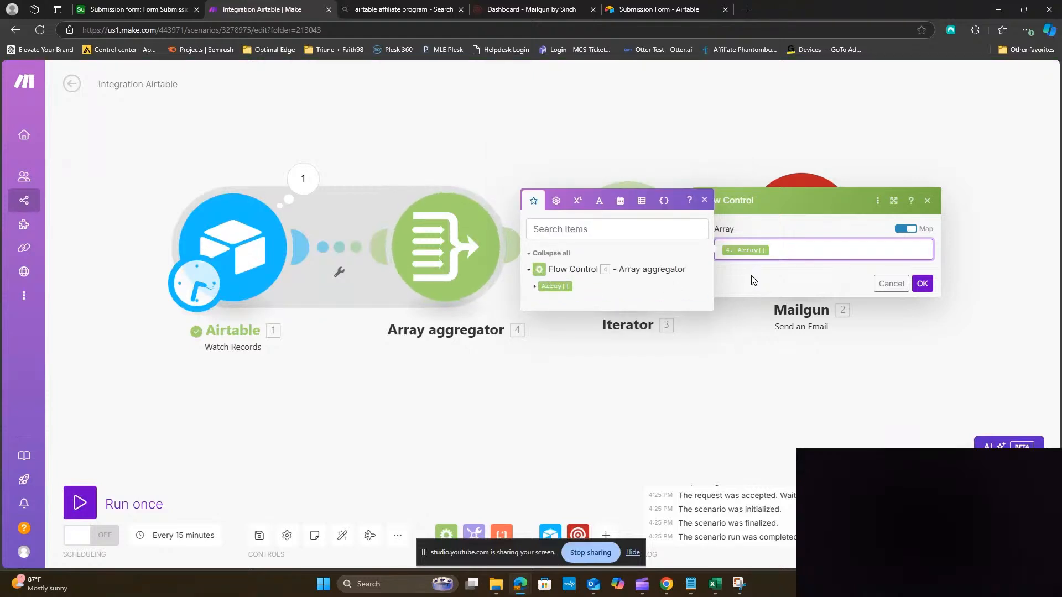
pyautogui.click(921, 285)
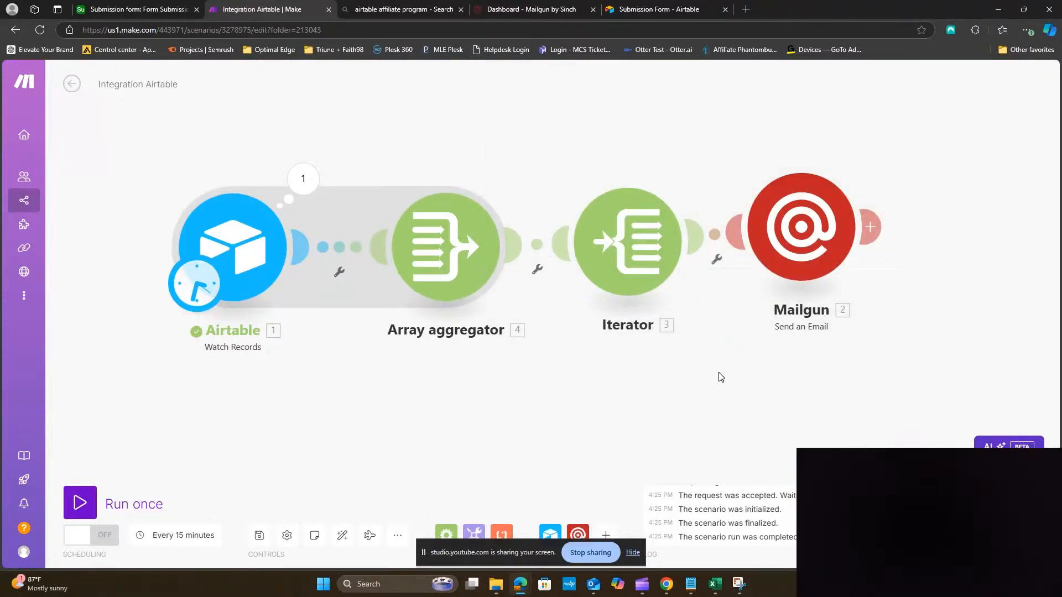
# Move Mailgun aside and unlink it from the Iterator
pyautogui.moveTo(815, 261); pyautogui.dragTo(926, 285)
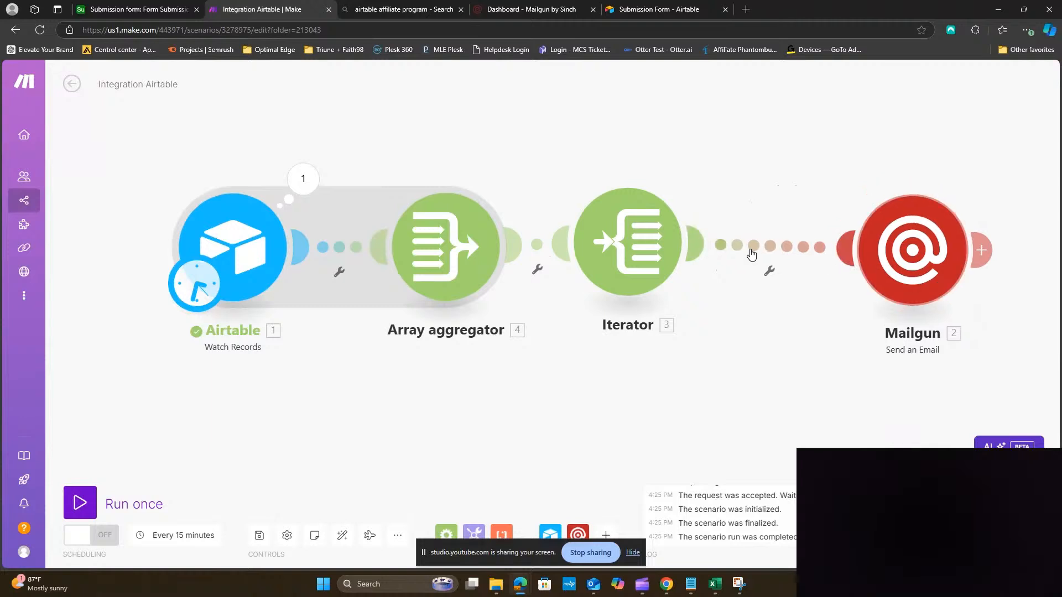
pyautogui.rightClick(752, 254)
pyautogui.click(774, 339)
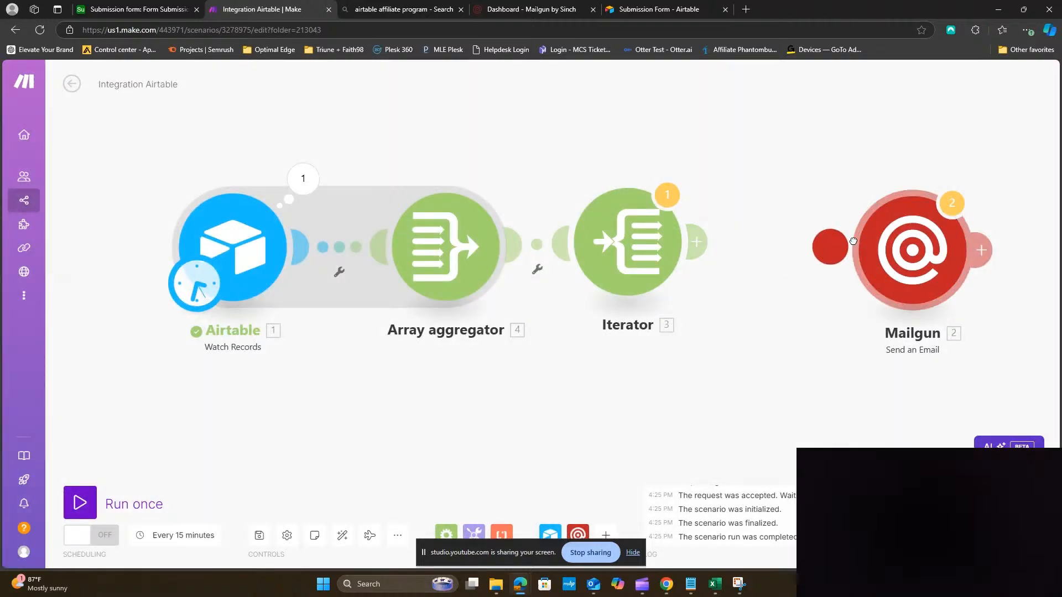
# Run the scenario once despite the warning and inspect Airtable's operation results
pyautogui.click(133, 512)
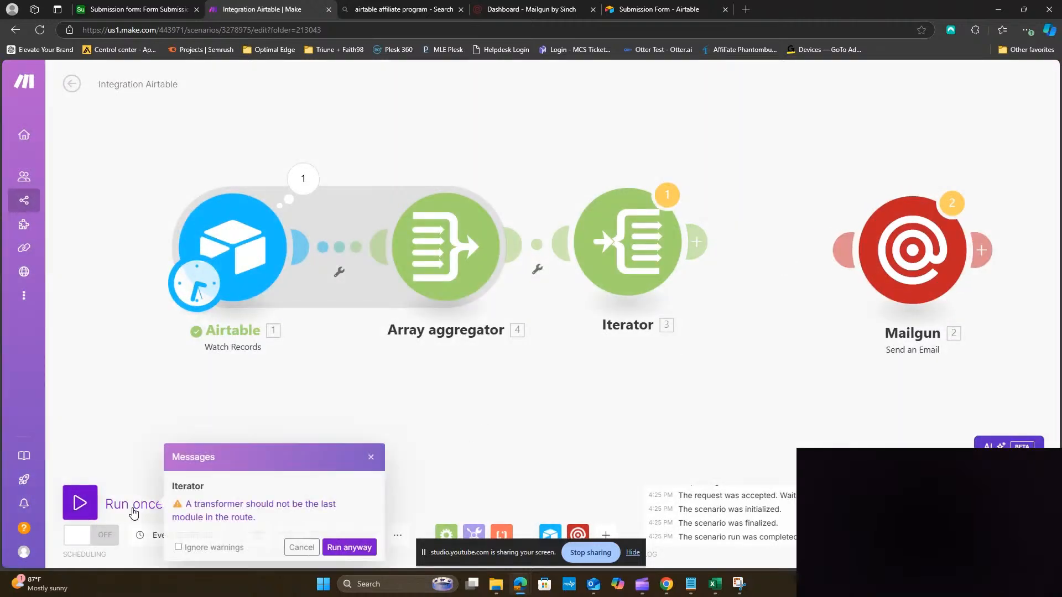
pyautogui.click(347, 548)
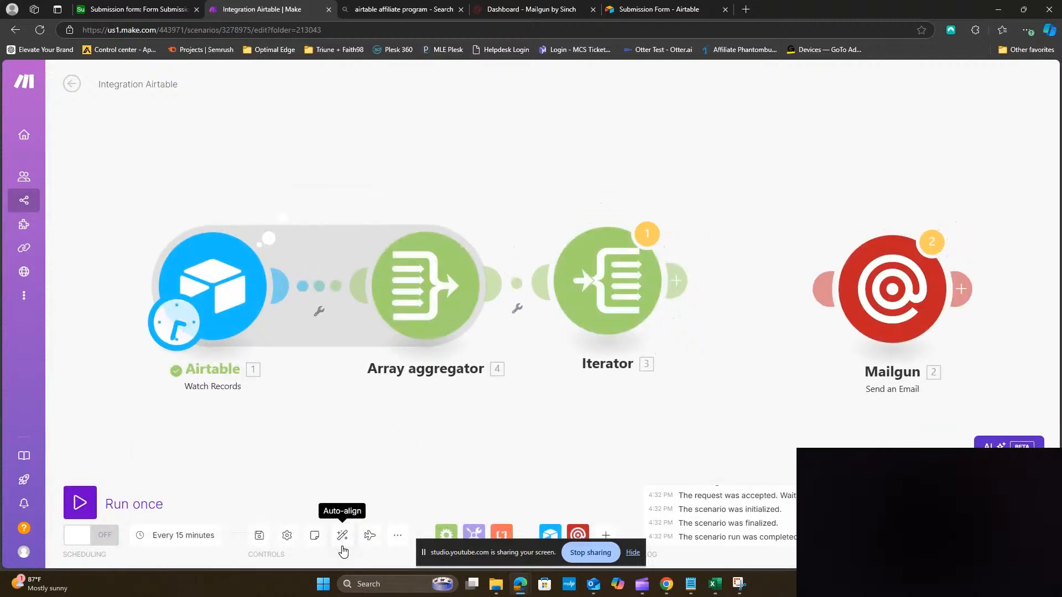
pyautogui.click(283, 219)
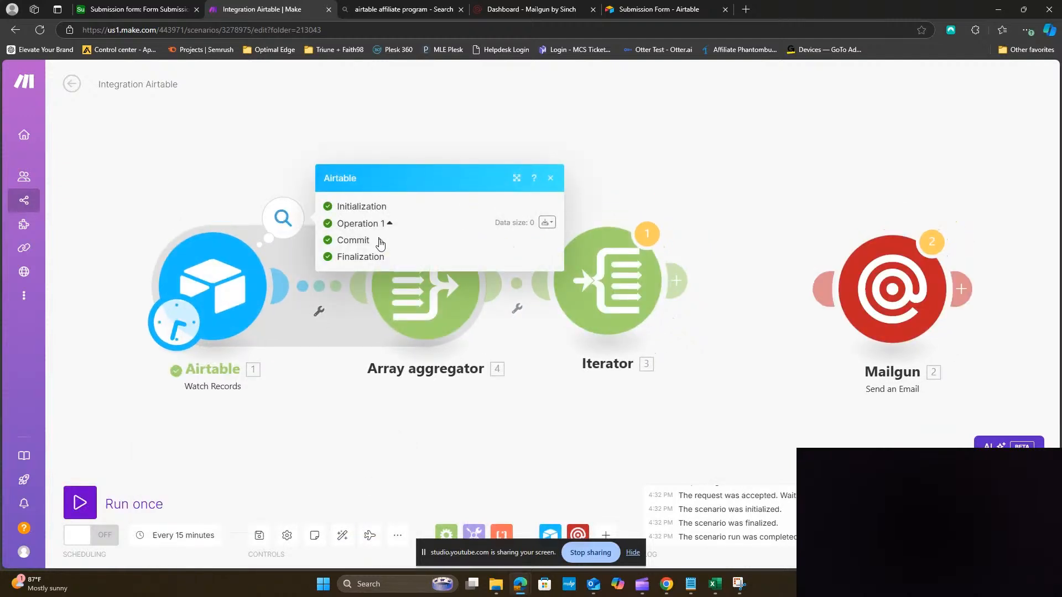
pyautogui.click(136, 11)
# Append 's' to the first record's First Name in Airtable, then return to Make
pyautogui.doubleClick(353, 161)
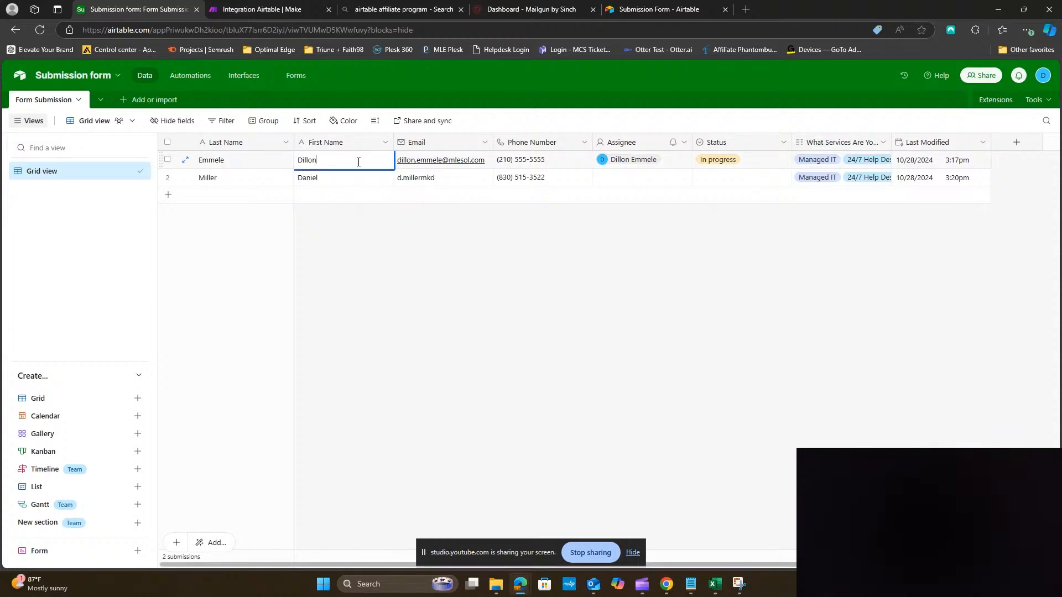
pyautogui.write('s')
pyautogui.click(408, 279)
pyautogui.click(284, 12)
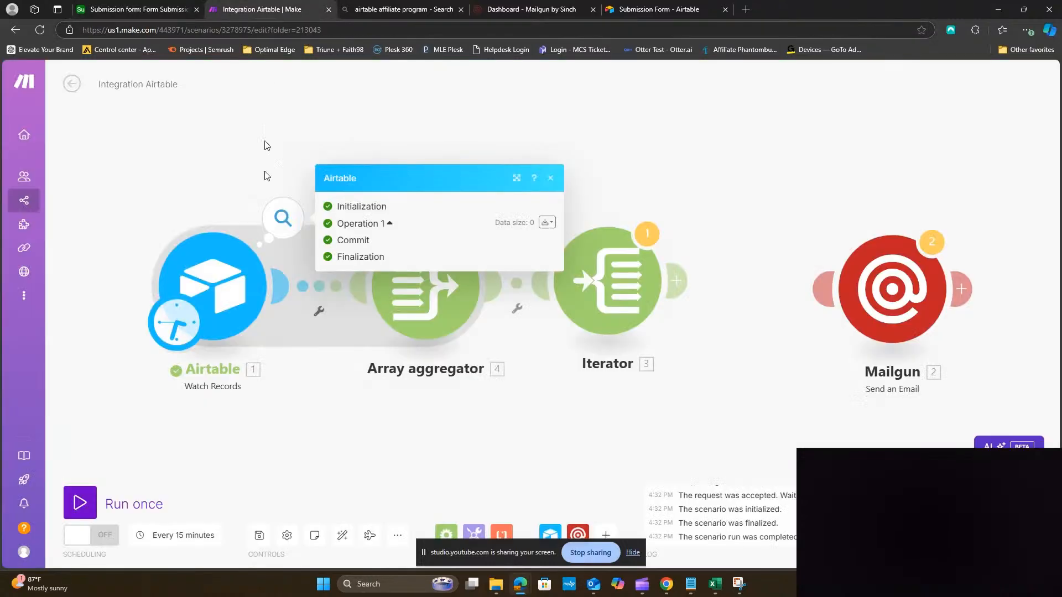
# Close the operation details and run the scenario once more, ignoring the warning
pyautogui.click(292, 416)
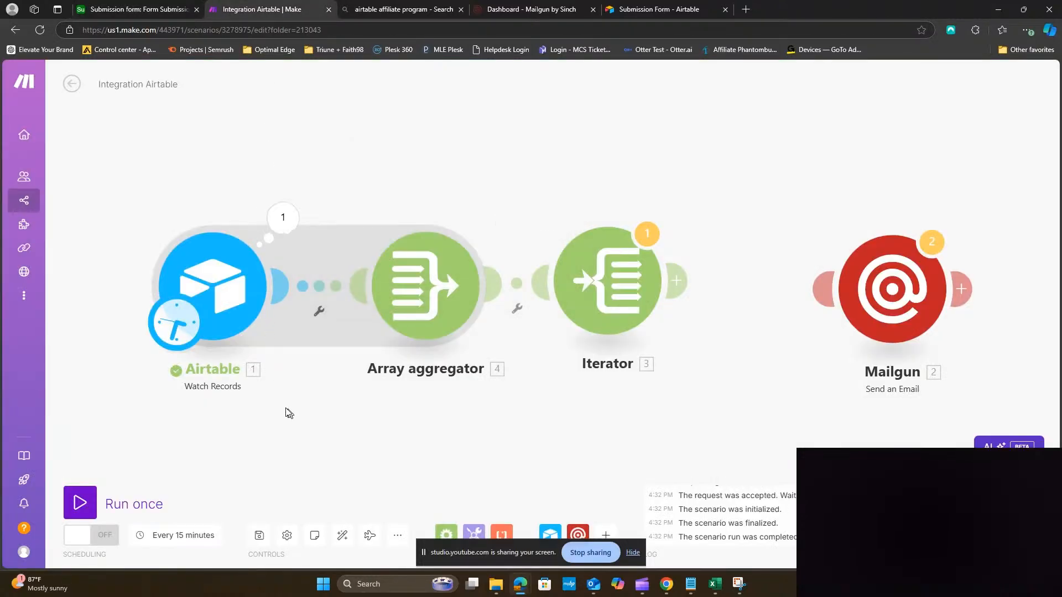
pyautogui.rightClick(211, 282)
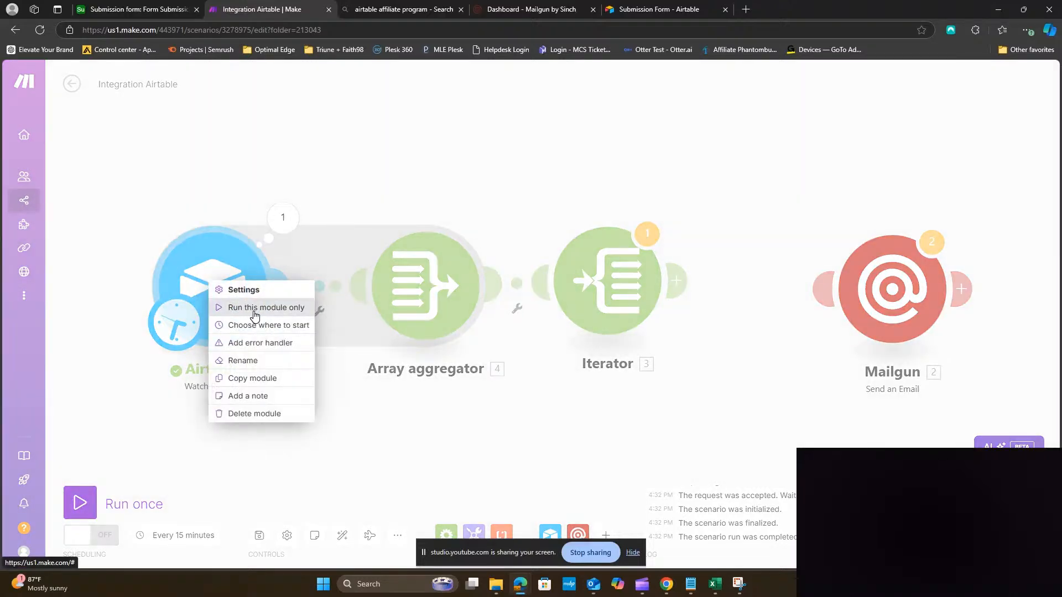
pyautogui.click(288, 484)
pyautogui.click(147, 505)
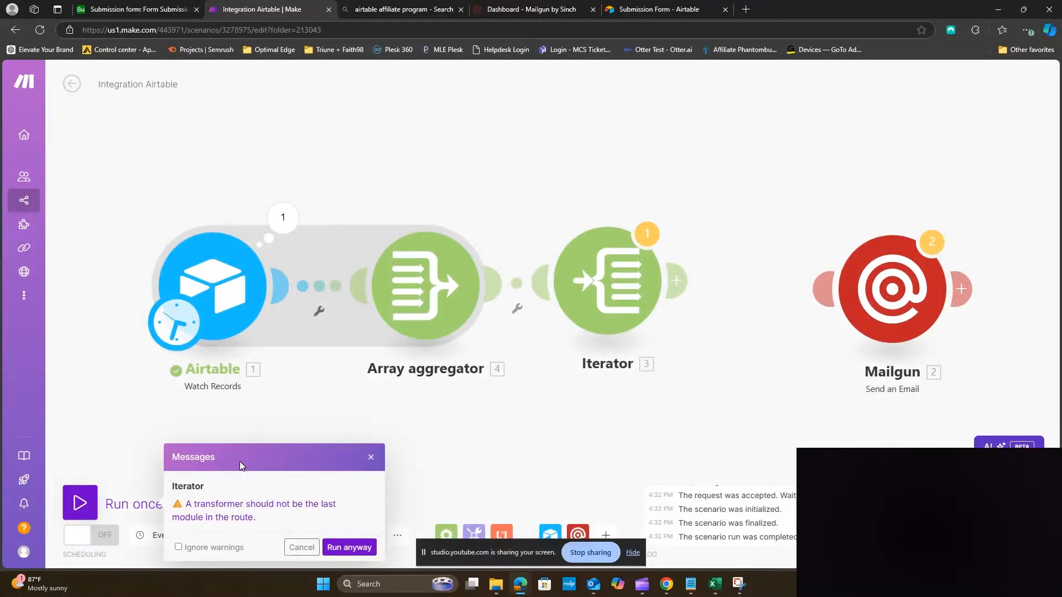
pyautogui.click(326, 547)
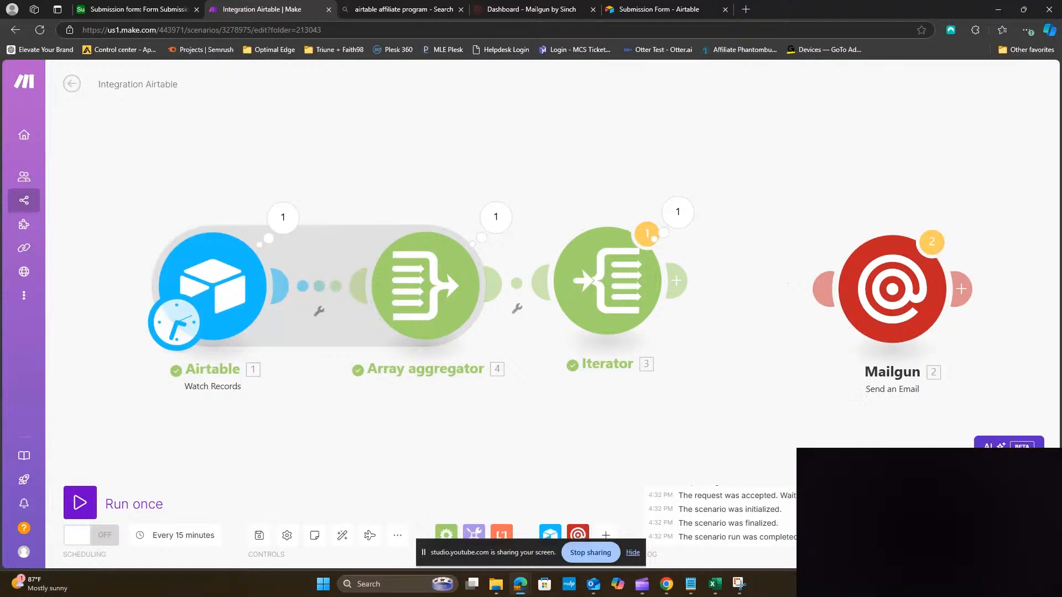
# Link Mailgun after the Iterator, review the Iterator's output bundle, then reopen Mailgun's Send an Email settings
pyautogui.moveTo(926, 317); pyautogui.dragTo(846, 313)
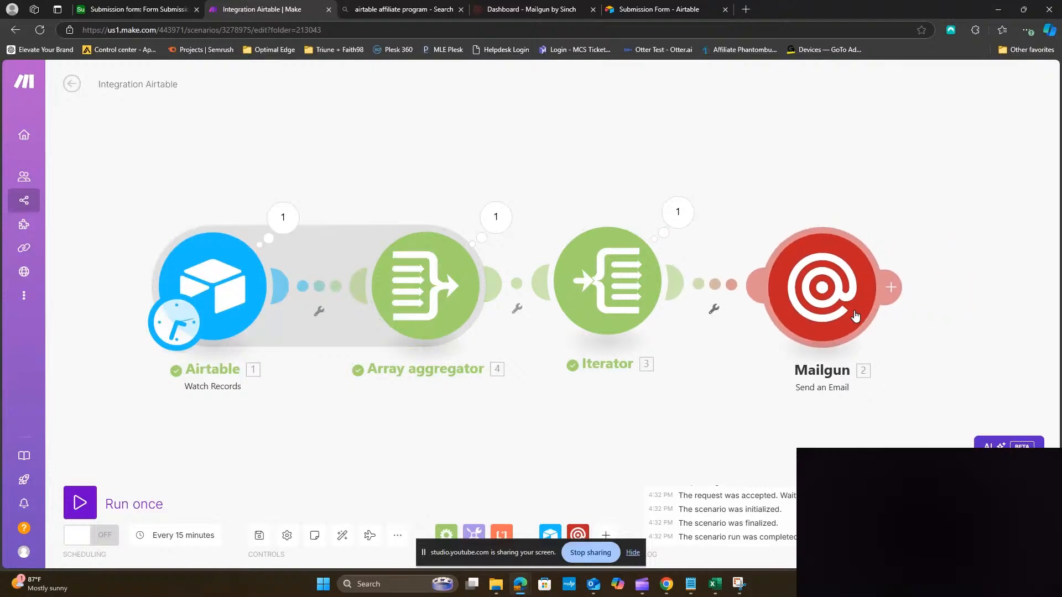
pyautogui.click(677, 213)
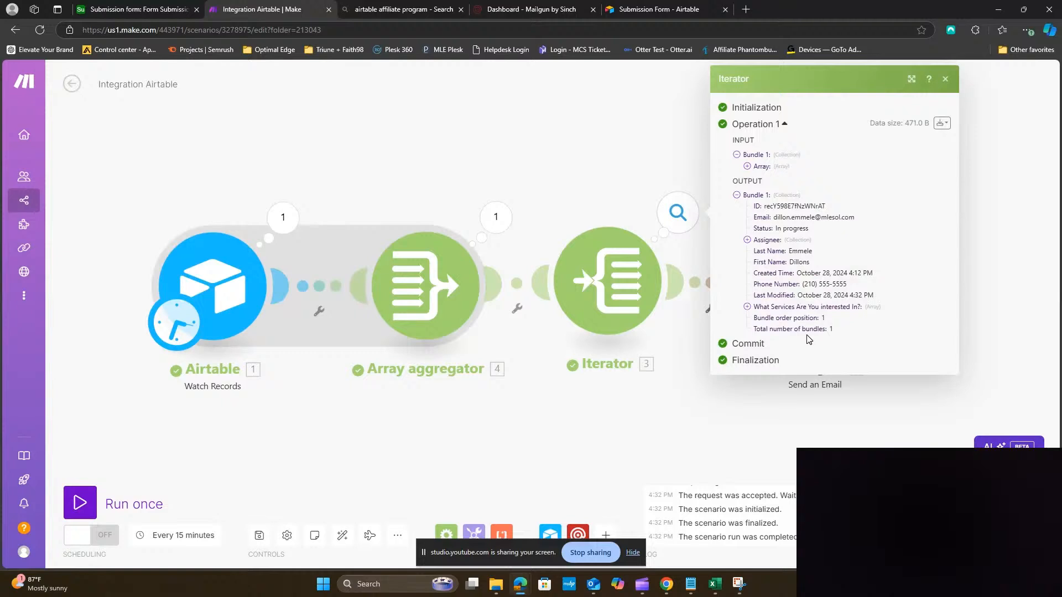
pyautogui.click(581, 187)
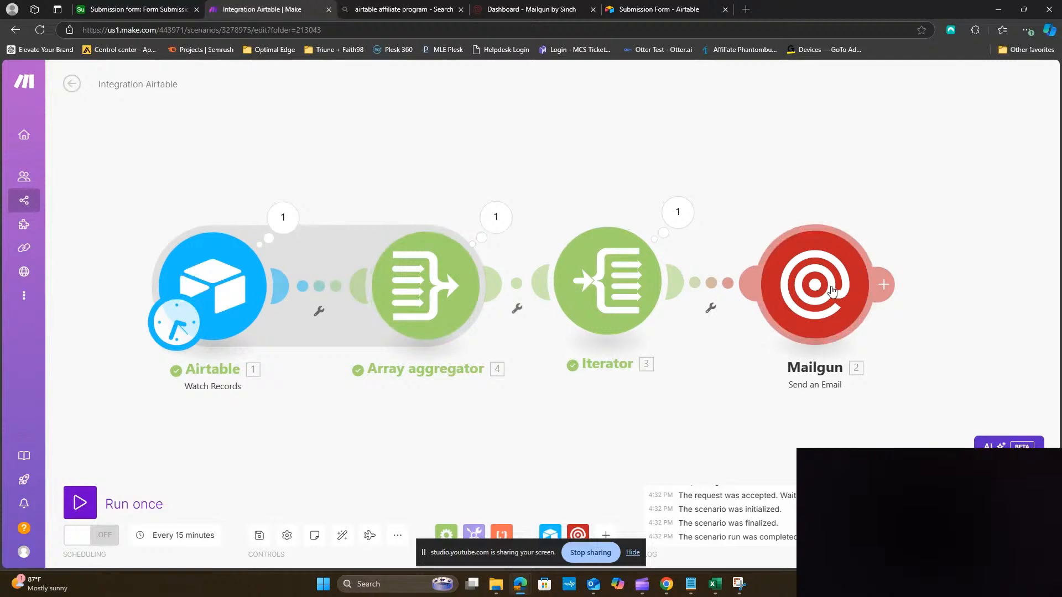
pyautogui.click(815, 292)
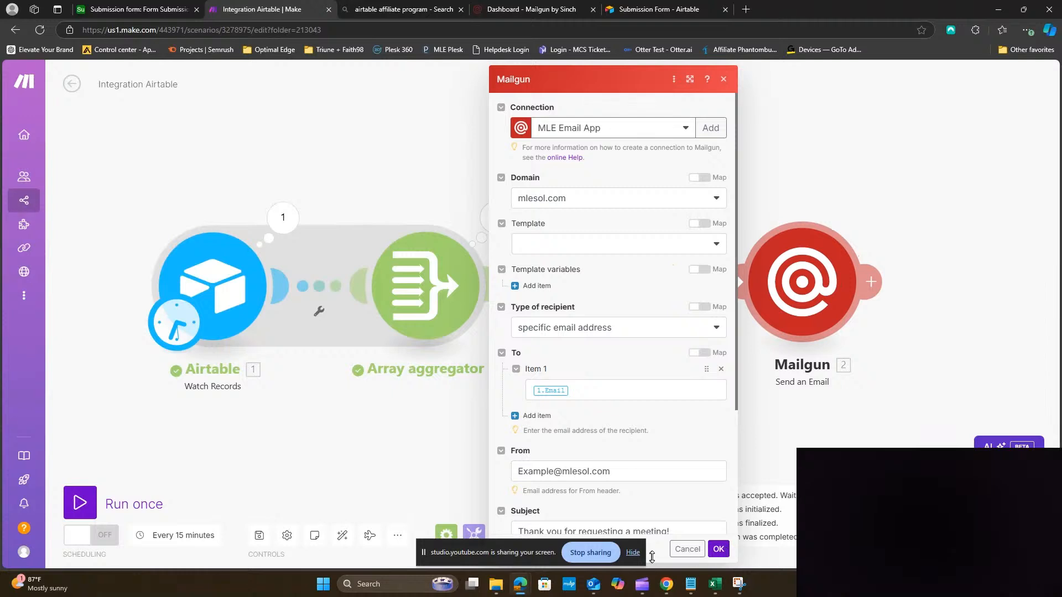
# Run only the Mailgun module, entering the recipient's e-mail address and first name as sample values
pyautogui.scroll(-3, 699, 463)
pyautogui.rightClick(808, 308)
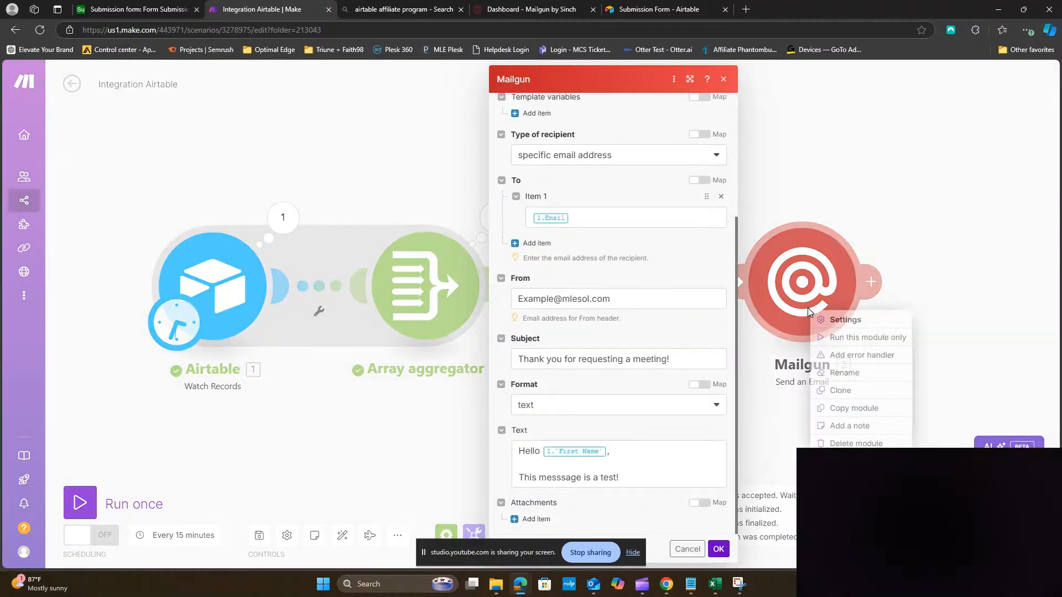
pyautogui.click(843, 342)
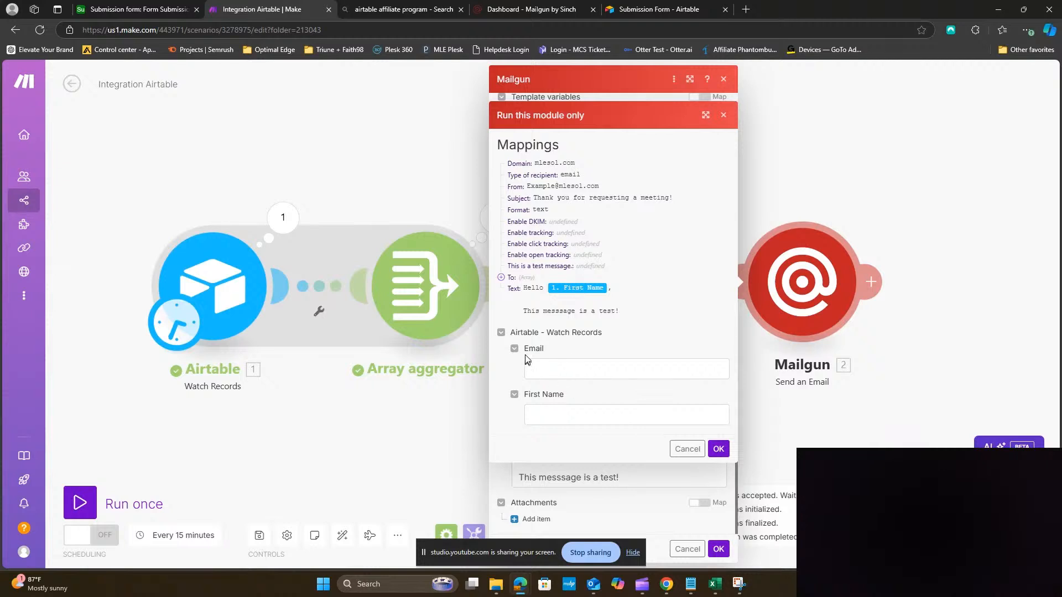
pyautogui.click(562, 377)
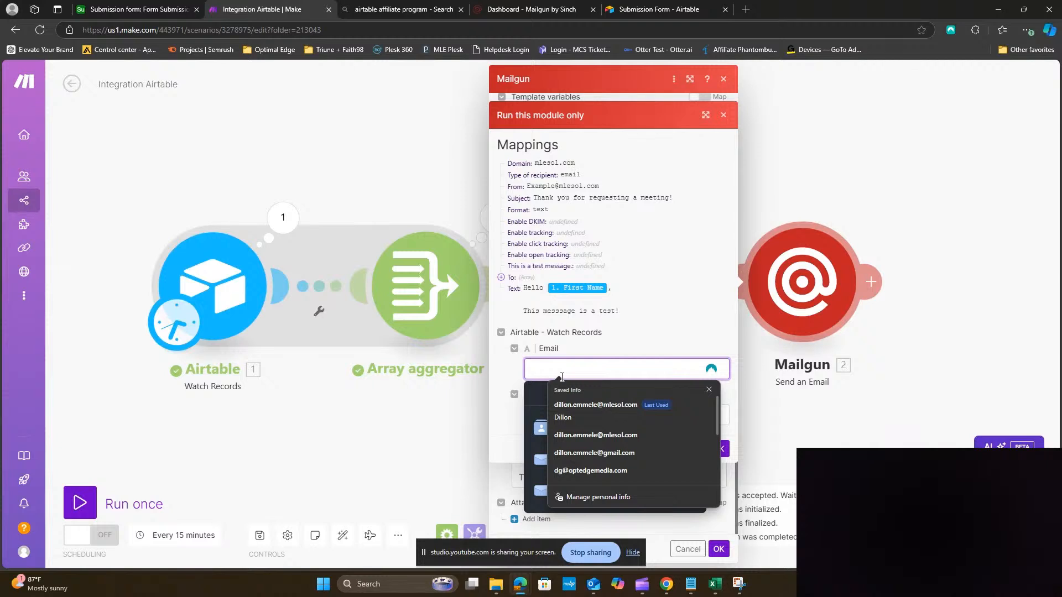
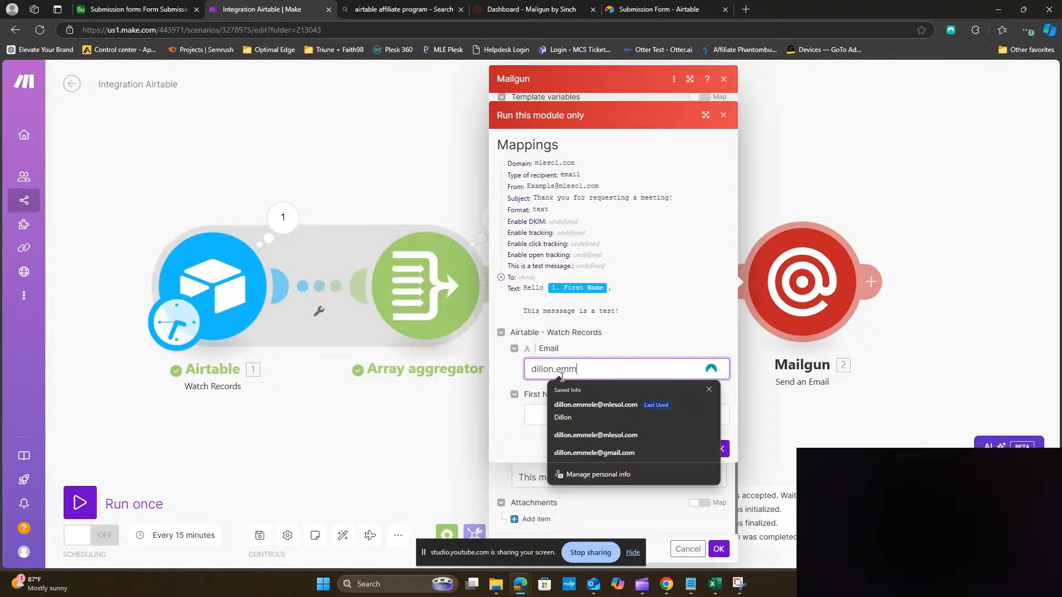
pyautogui.press('Tab')
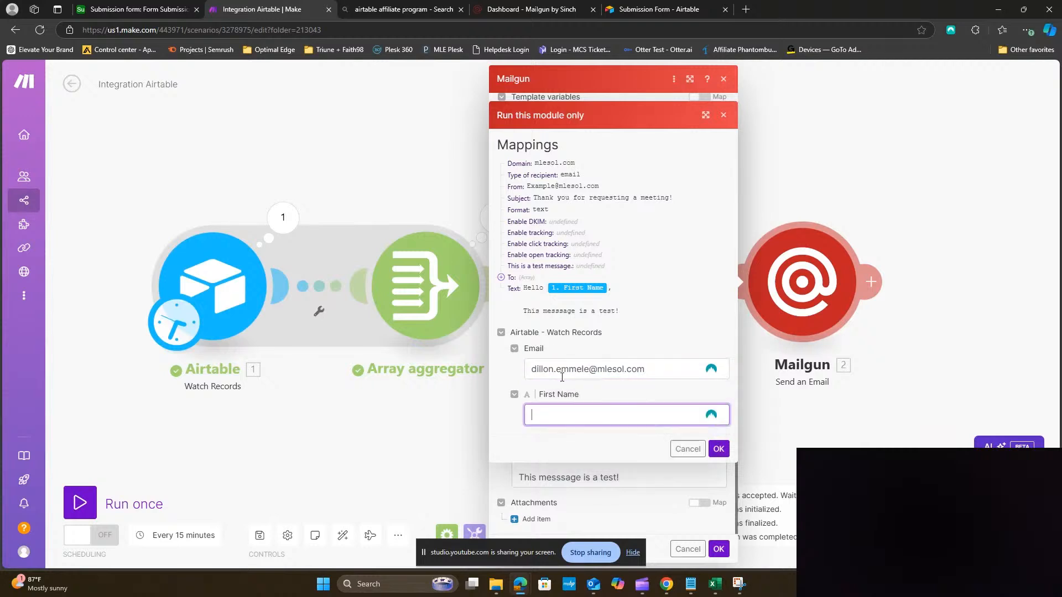
pyautogui.write('Dillon')
# Run the Mailgun test, verify its green success check on the canvas, and switch to Outlook
pyautogui.click(719, 448)
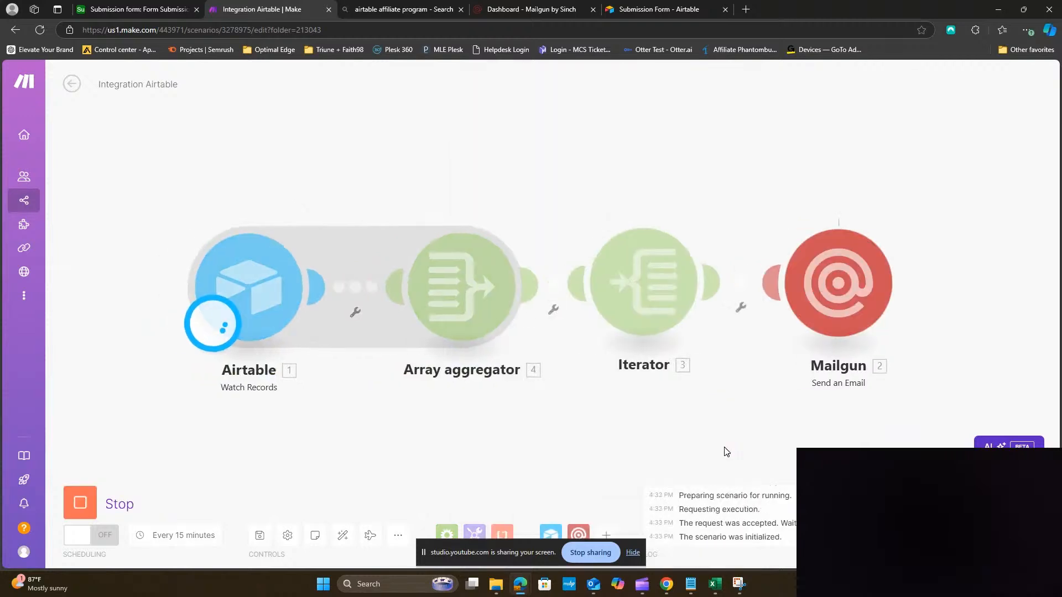
pyautogui.click(994, 304)
pyautogui.moveTo(992, 331); pyautogui.dragTo(722, 354)
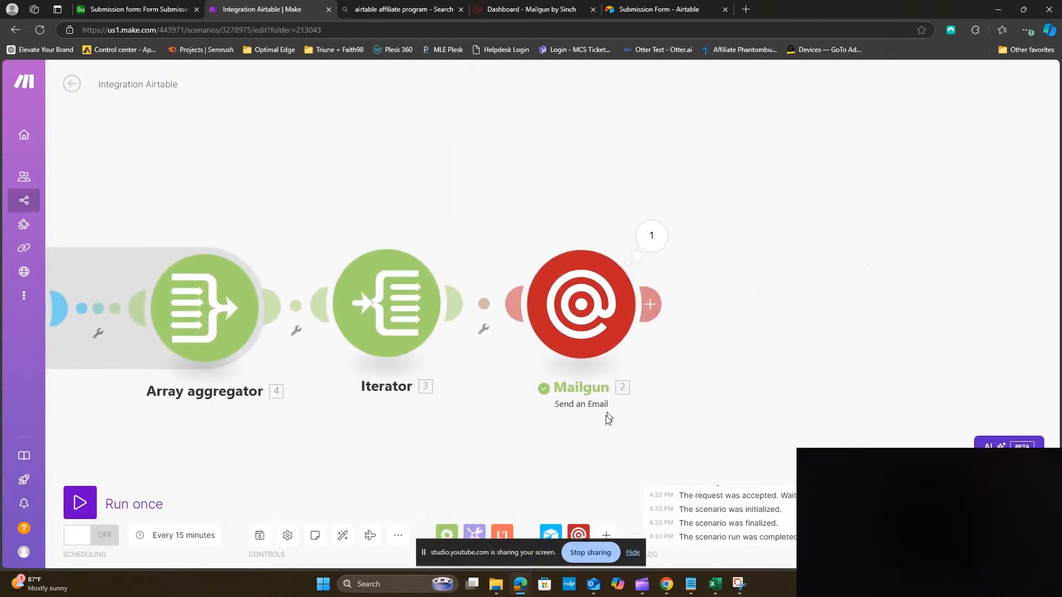
pyautogui.moveTo(701, 401); pyautogui.dragTo(723, 358)
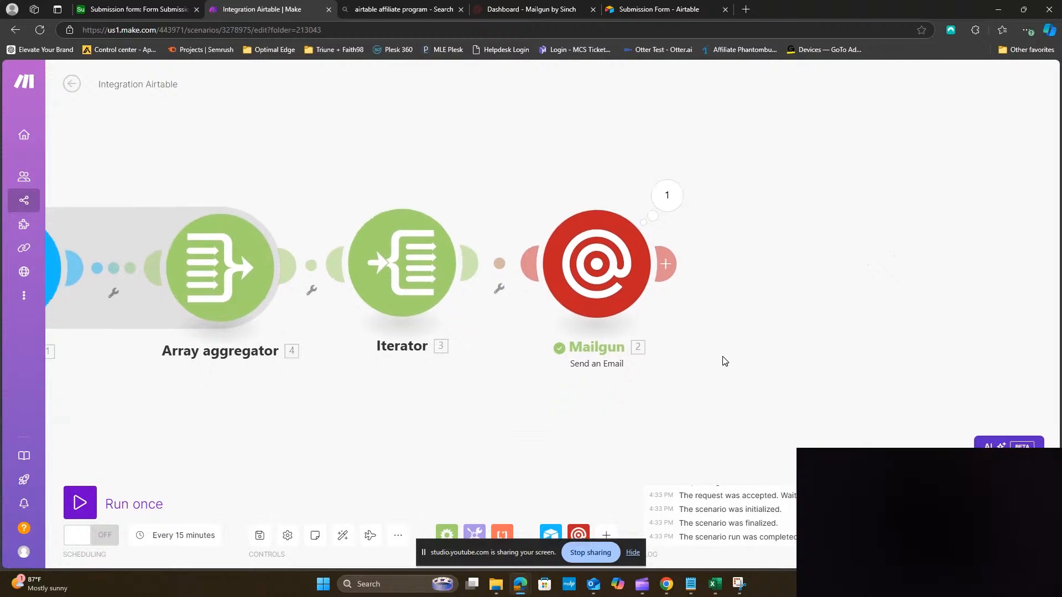
pyautogui.moveTo(594, 584)
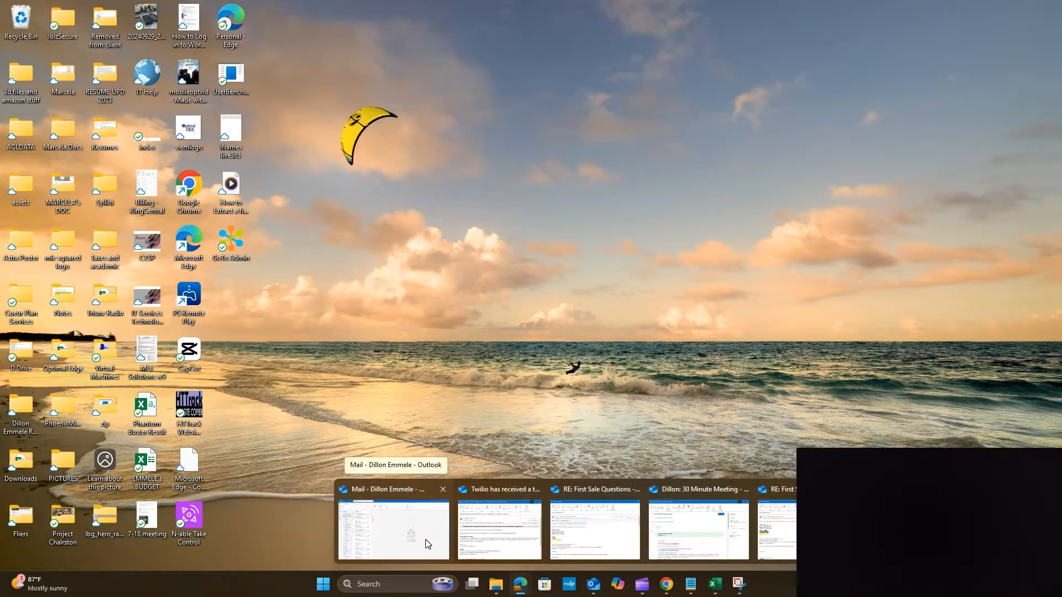
pyautogui.click(427, 544)
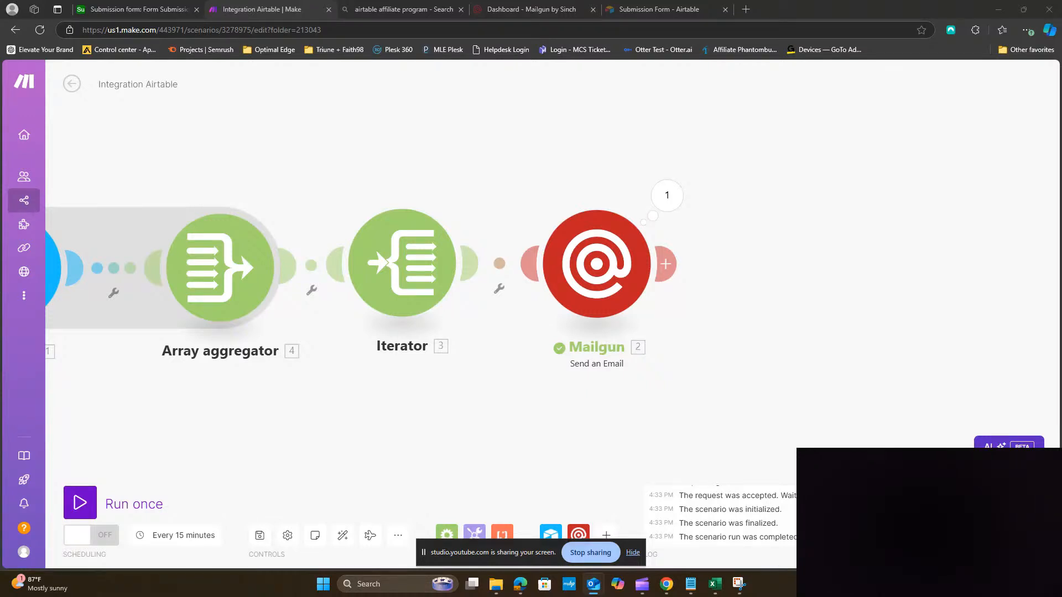
# Move the Outlook message window on screen to read the 'Thank you for requesting a meeting!' email
pyautogui.moveTo(1061, 94); pyautogui.dragTo(555, 73)
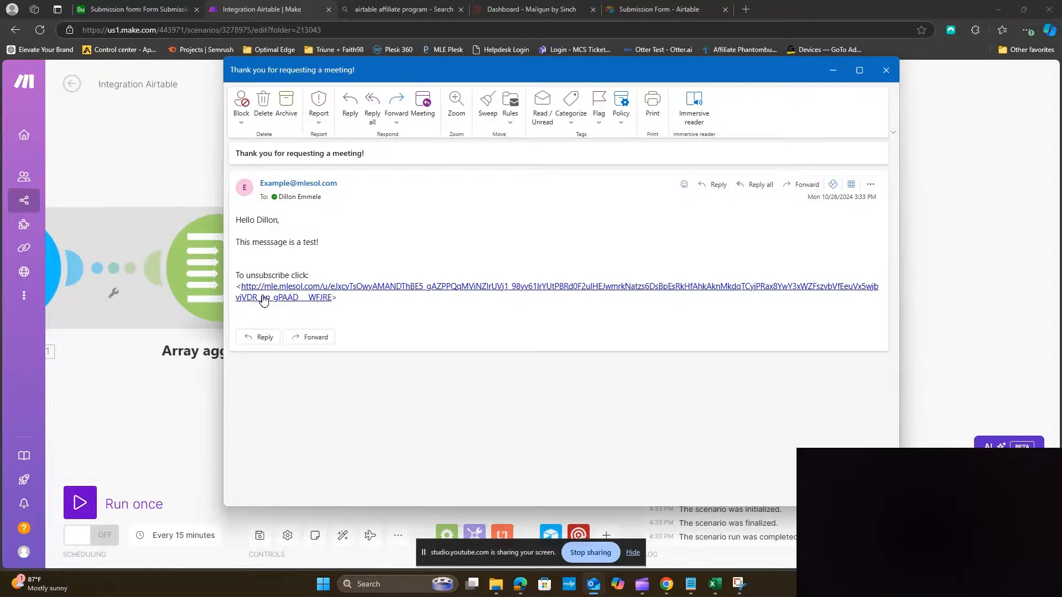
# Close the 'Thank you for requesting a meeting!' test email and look over the Make scenario canvas
pyautogui.click(891, 70)
pyautogui.moveTo(524, 366)
pyautogui.mouseDown()
pyautogui.moveTo(858, 418)
pyautogui.moveTo(798, 415)
pyautogui.moveTo(543, 346)
pyautogui.moveTo(535, 355)
pyautogui.mouseUp()
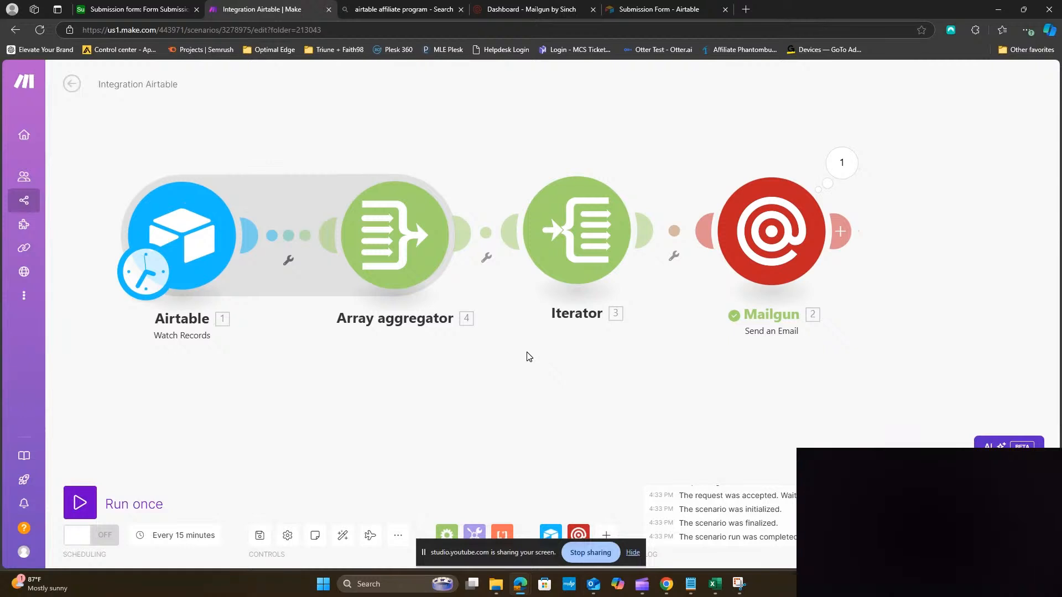
# Add an Airtable Update a Record module after Mailgun, using the Submission form base's Form Submission table
pyautogui.moveTo(802, 385); pyautogui.dragTo(659, 401)
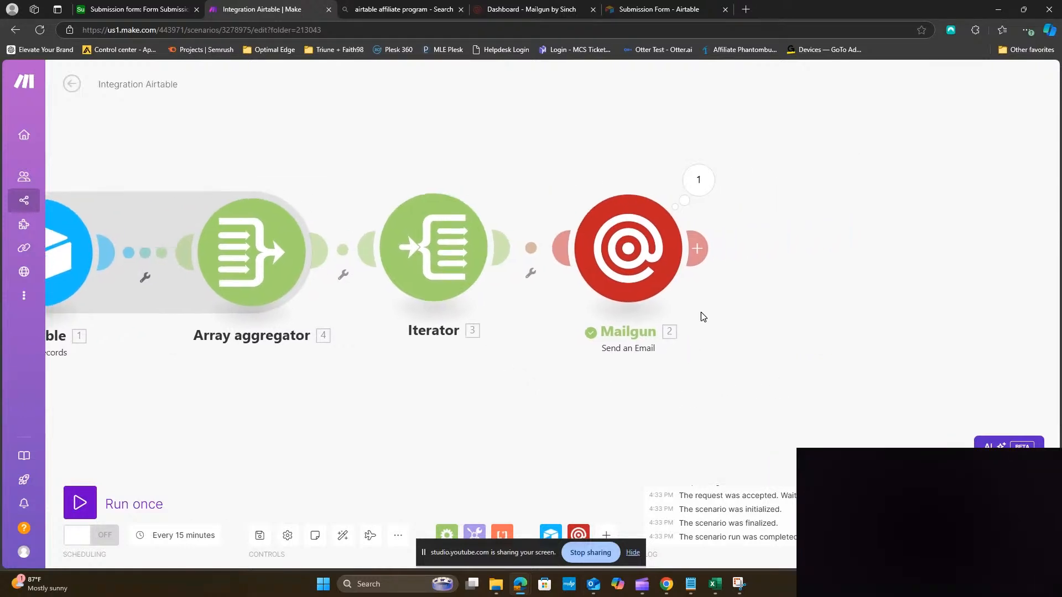
pyautogui.click(699, 250)
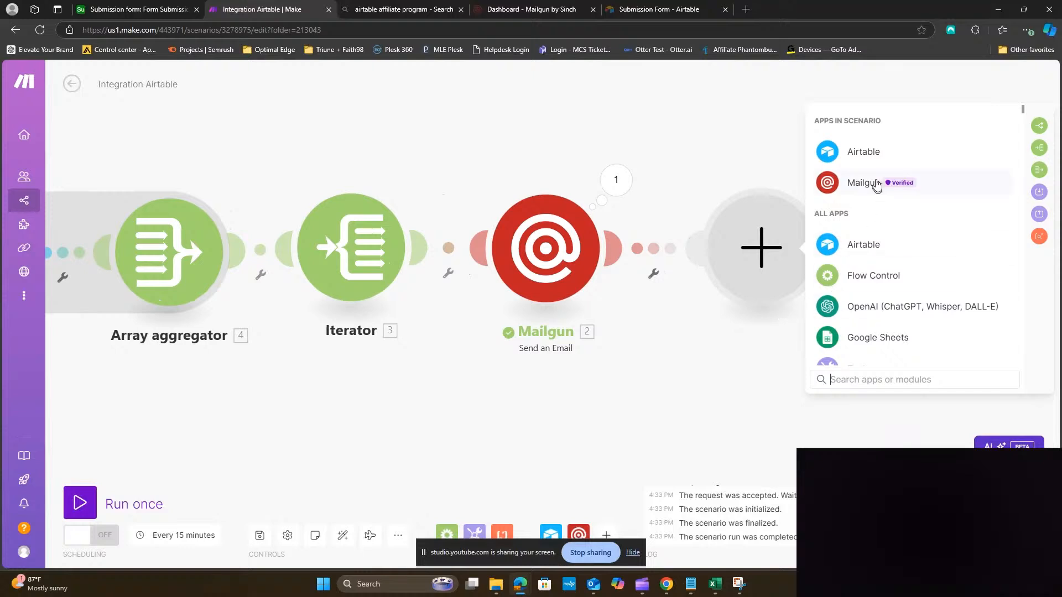
pyautogui.click(867, 151)
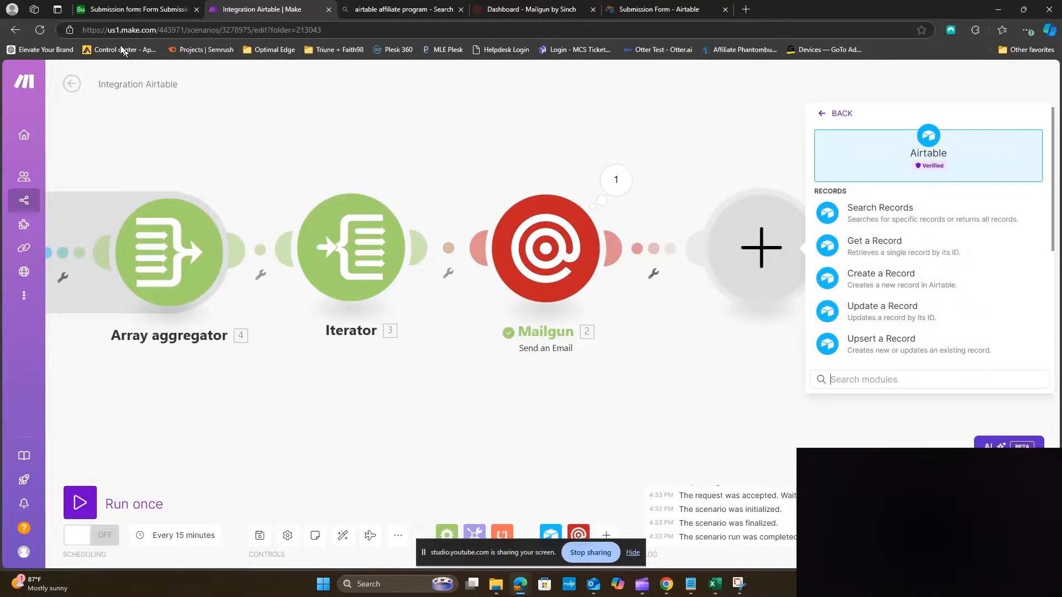
pyautogui.click(873, 312)
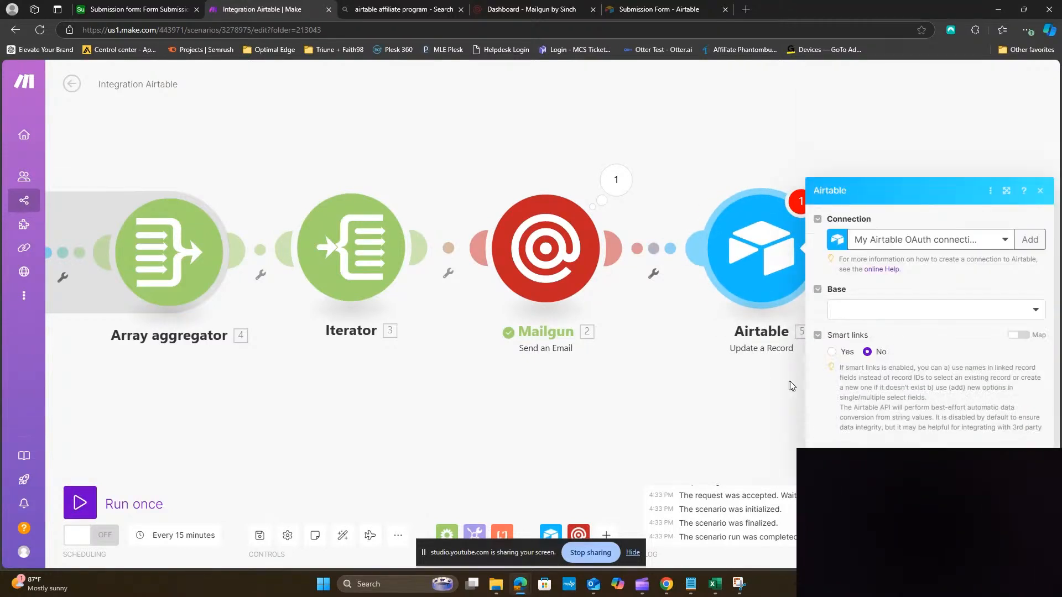
pyautogui.click(909, 241)
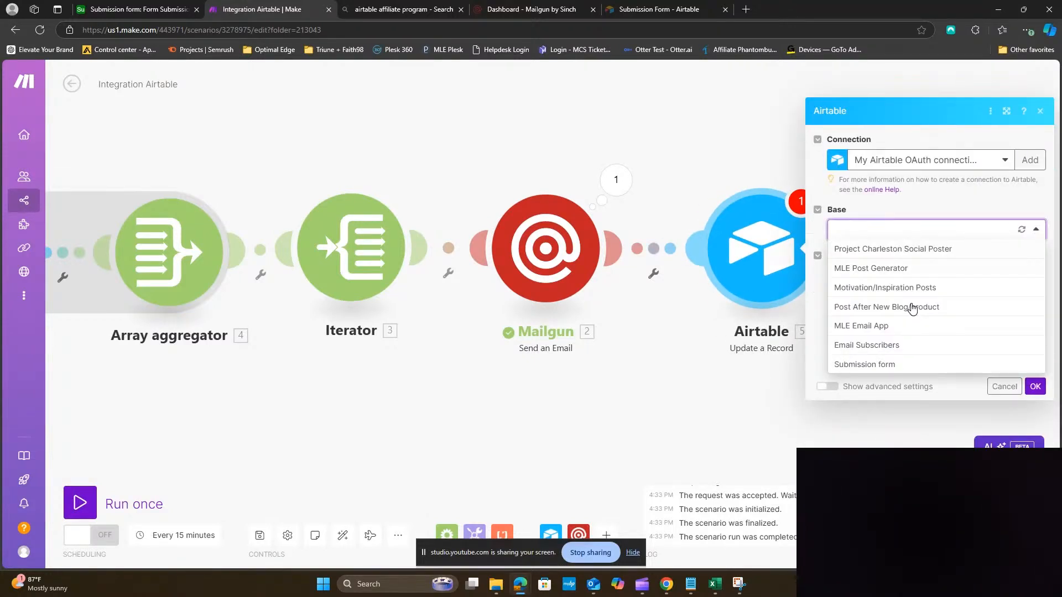
pyautogui.click(906, 372)
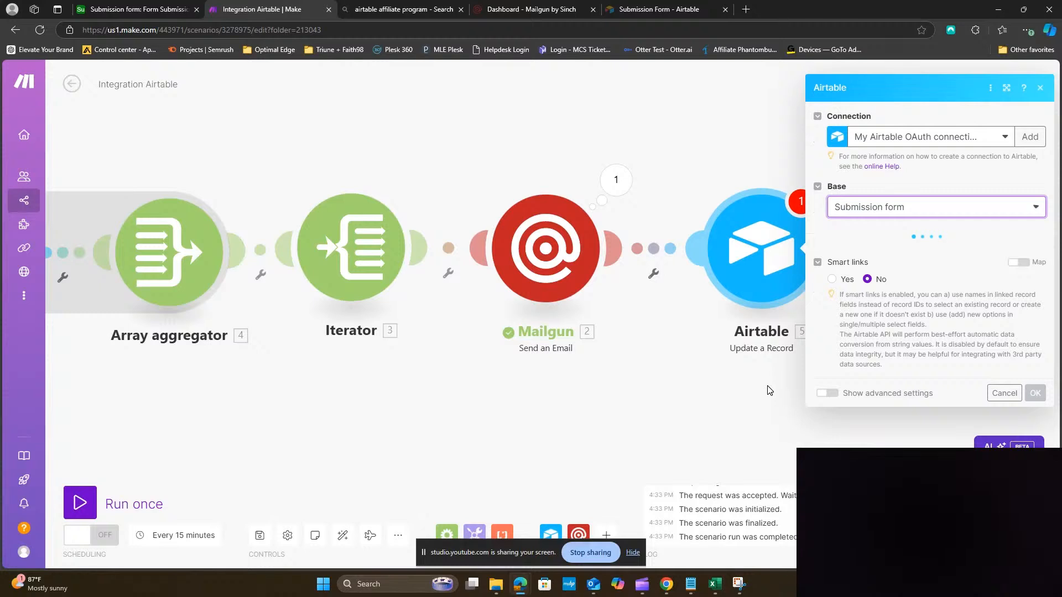
pyautogui.click(900, 258)
pyautogui.click(900, 272)
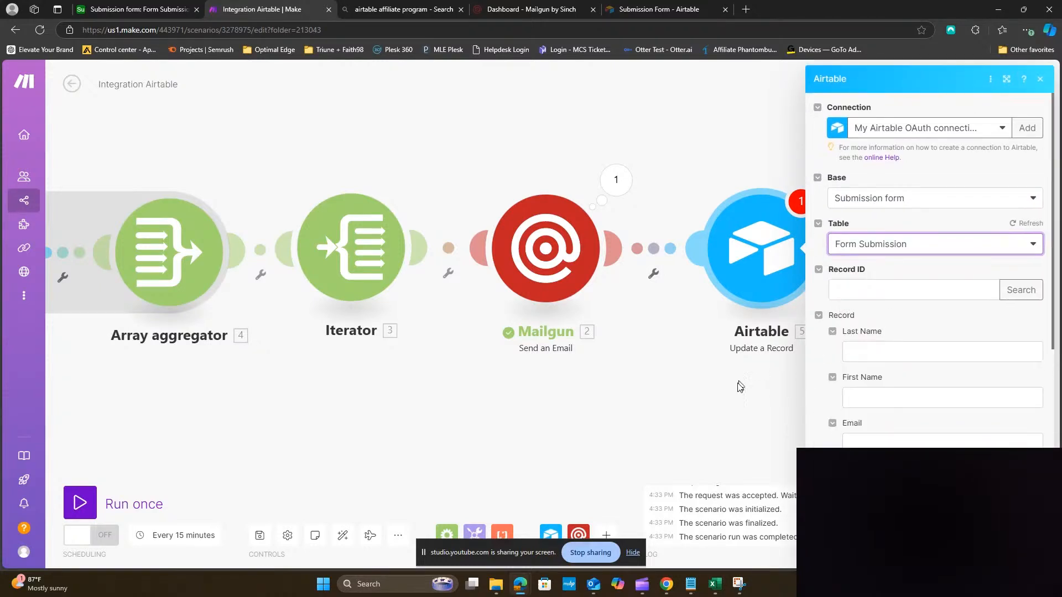
# Set Status to the fixed value Done and Record ID to the Iterator's ID, then confirm the module
pyautogui.scroll(-3, 891, 398)
pyautogui.scroll(-2, 893, 403)
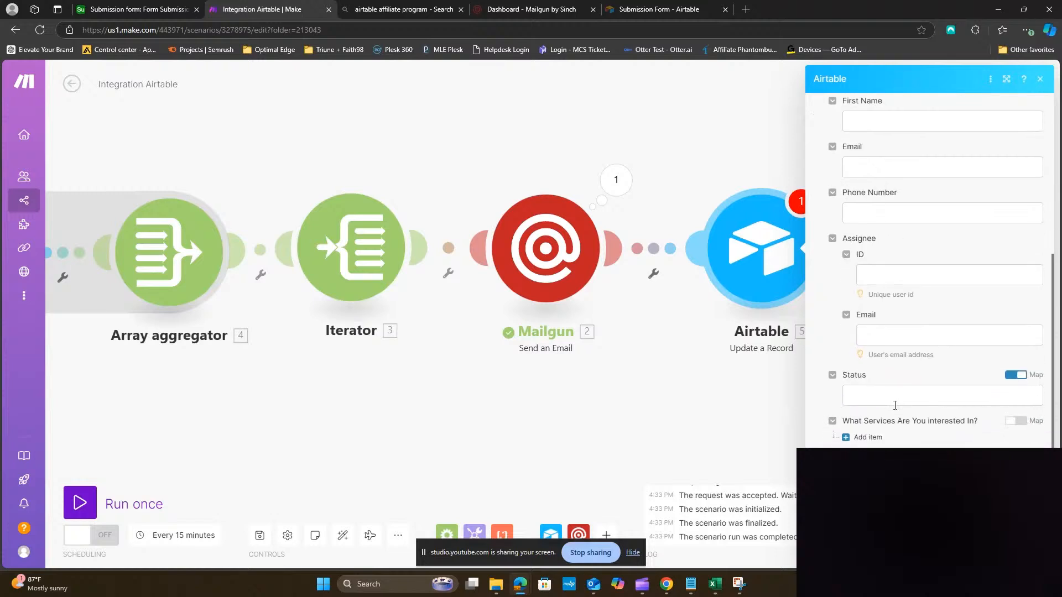
pyautogui.click(1018, 380)
pyautogui.click(1016, 397)
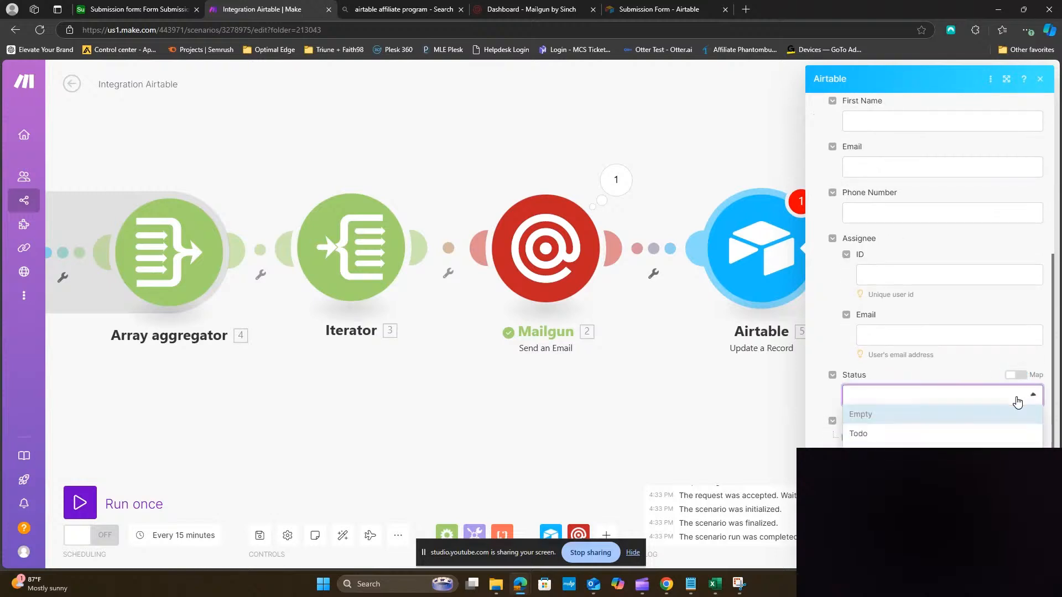
pyautogui.click(896, 472)
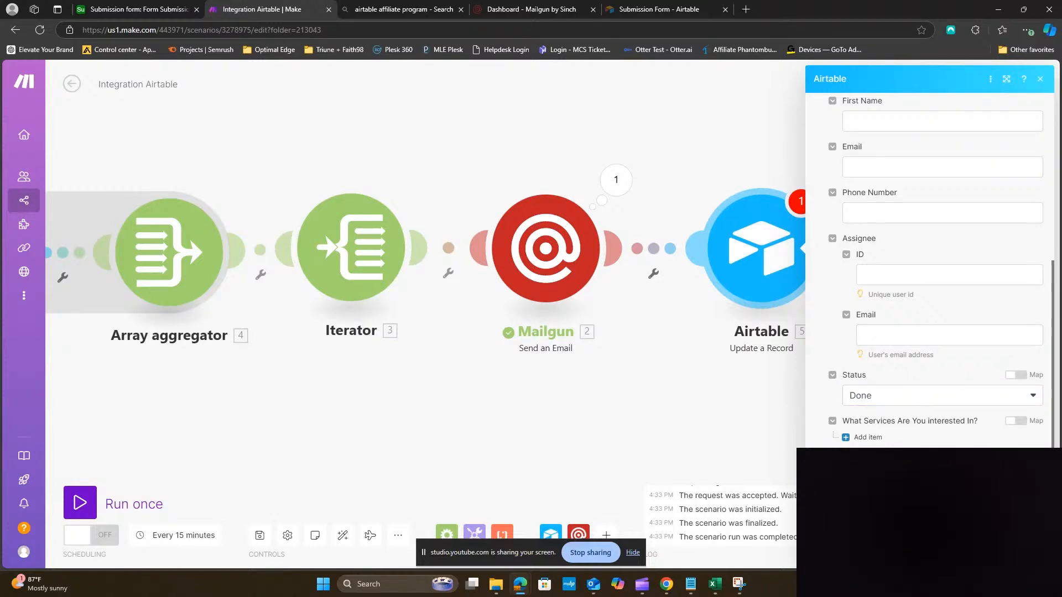
pyautogui.scroll(5, 955, 387)
pyautogui.click(875, 289)
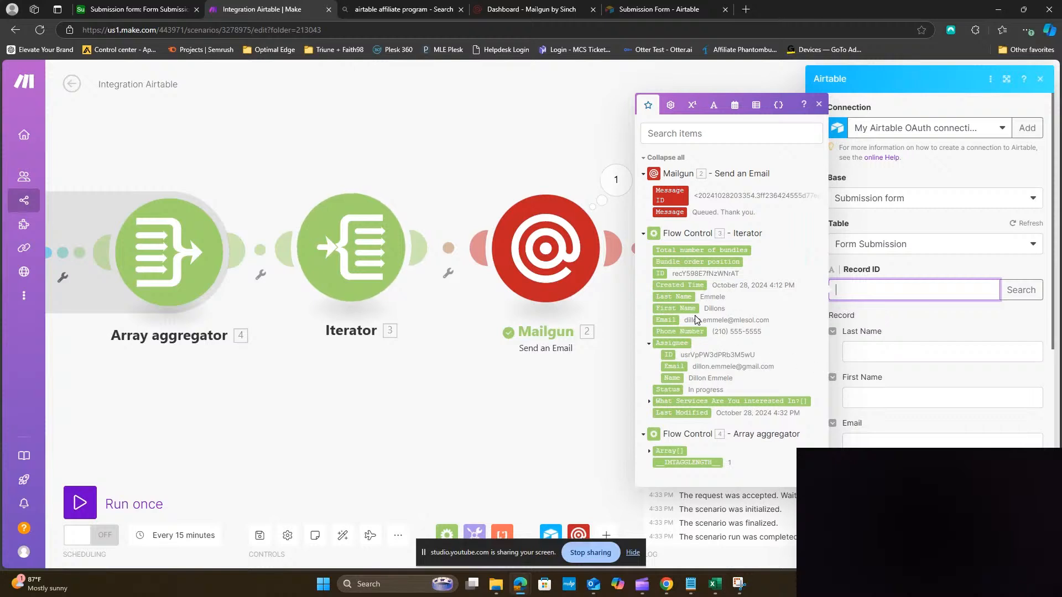
pyautogui.click(661, 274)
pyautogui.click(1027, 545)
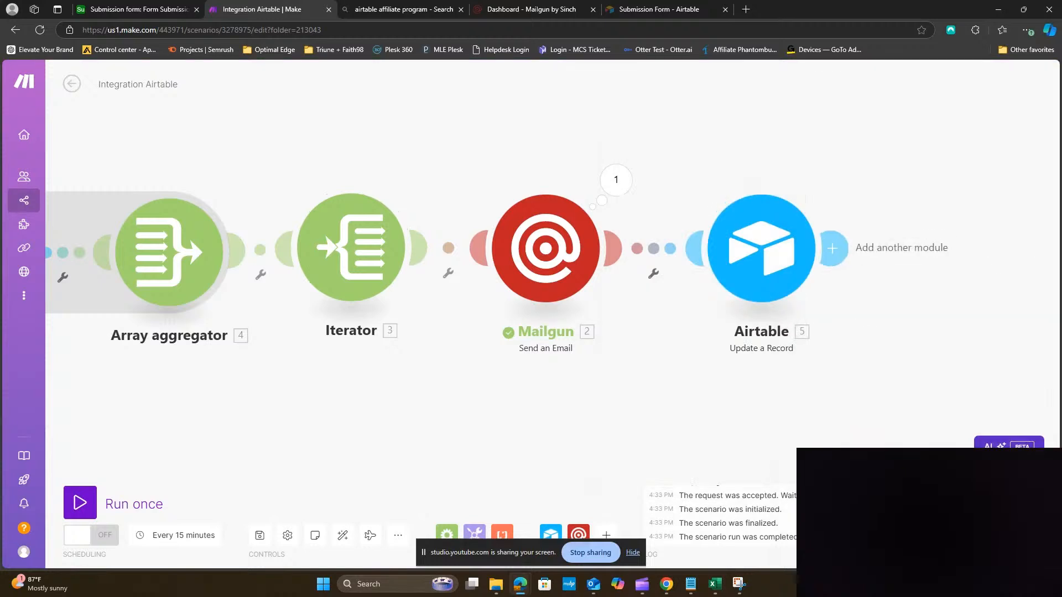
pyautogui.moveTo(282, 429); pyautogui.dragTo(436, 394)
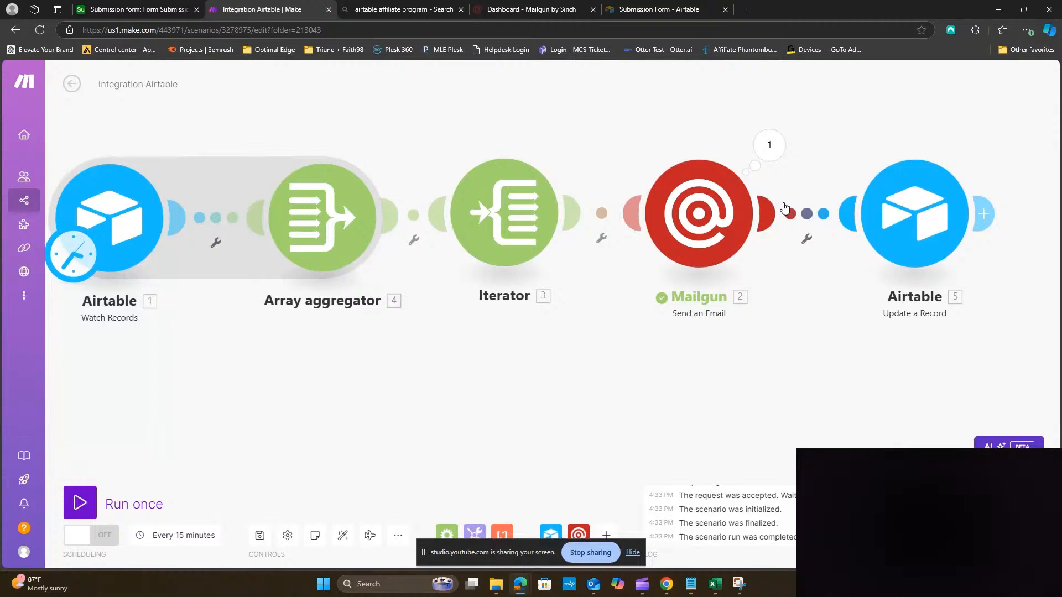
pyautogui.moveTo(825, 348); pyautogui.dragTo(669, 360)
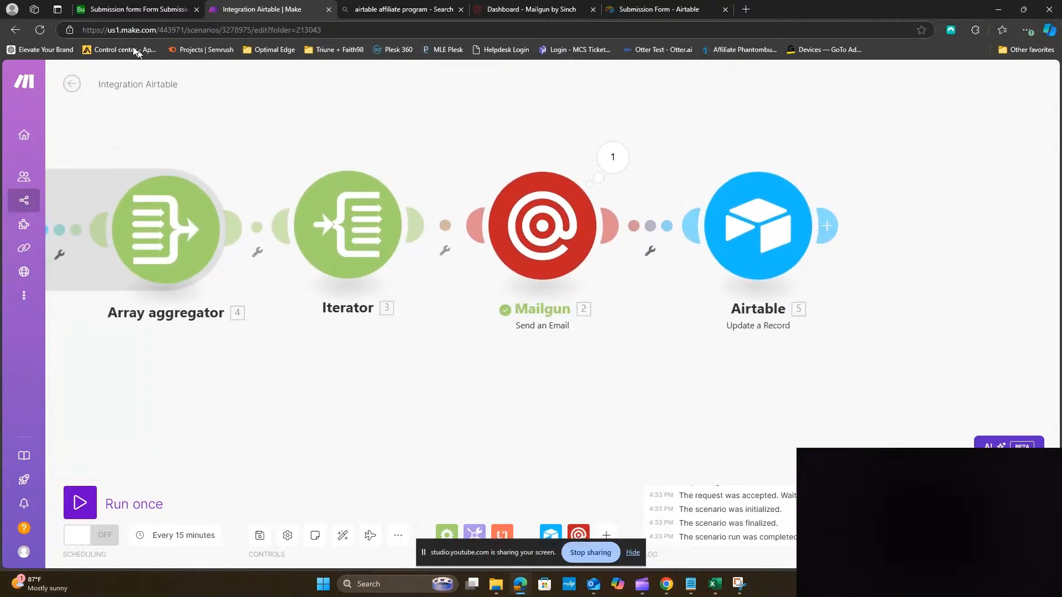
# In Airtable, set the first submission's Status cell to Done
pyautogui.click(108, 11)
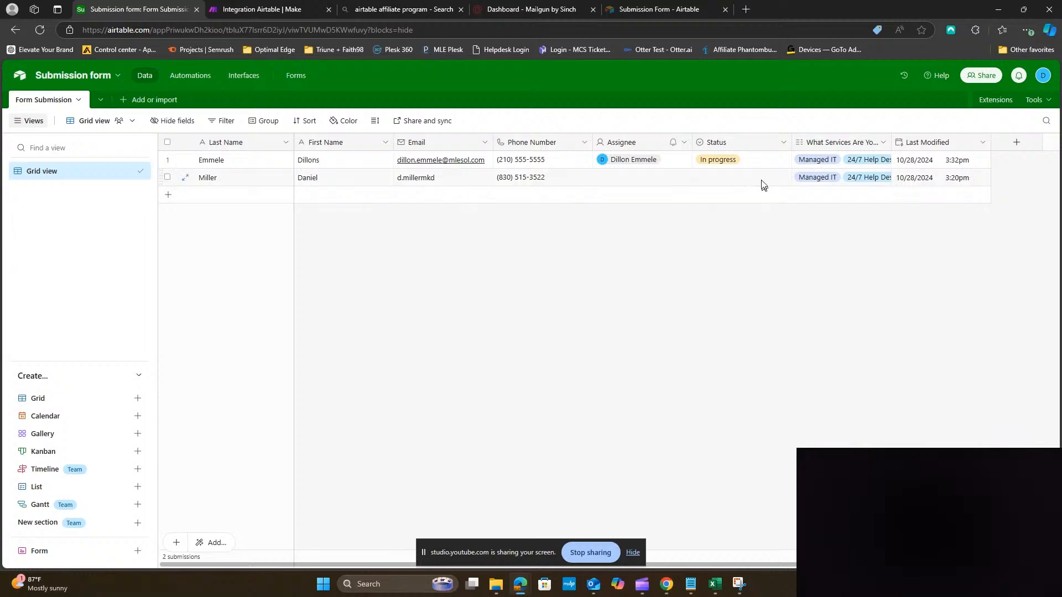
pyautogui.doubleClick(749, 160)
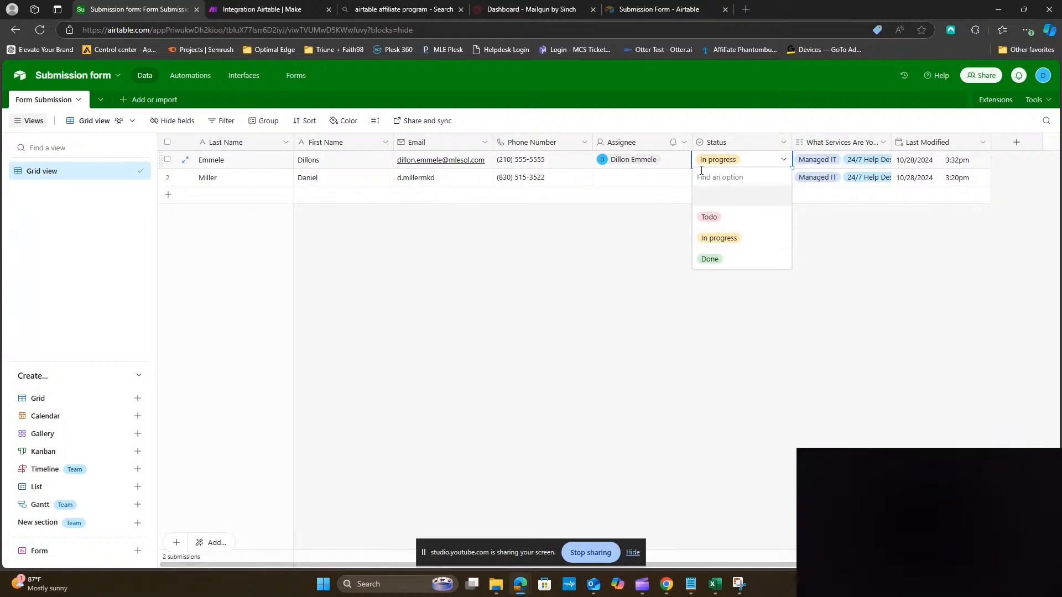
pyautogui.click(715, 261)
pyautogui.click(409, 268)
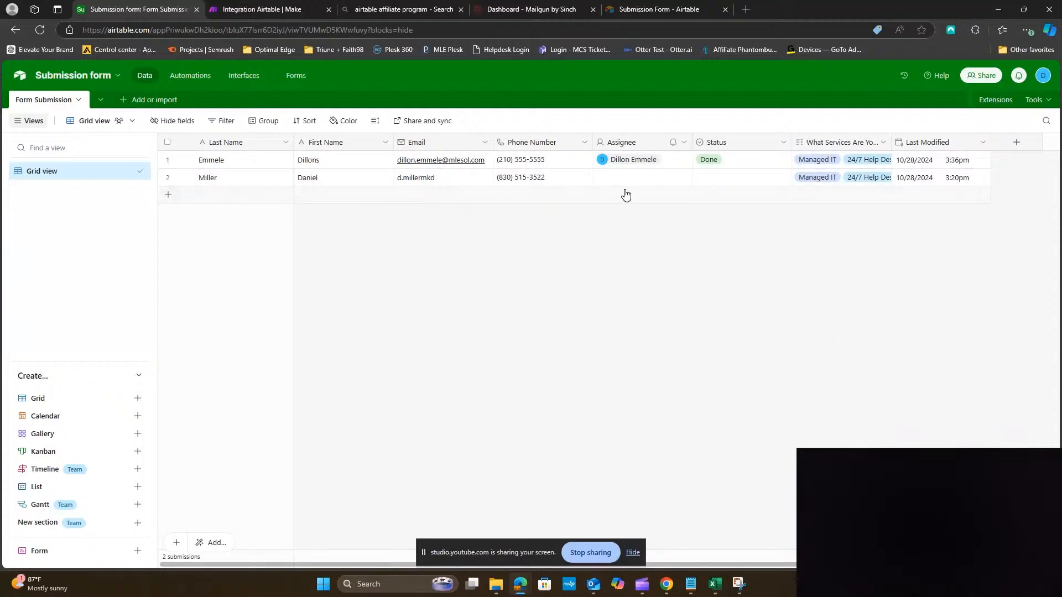
# Make In progress the Status field's default option, save, and go back to Make
pyautogui.doubleClick(726, 147)
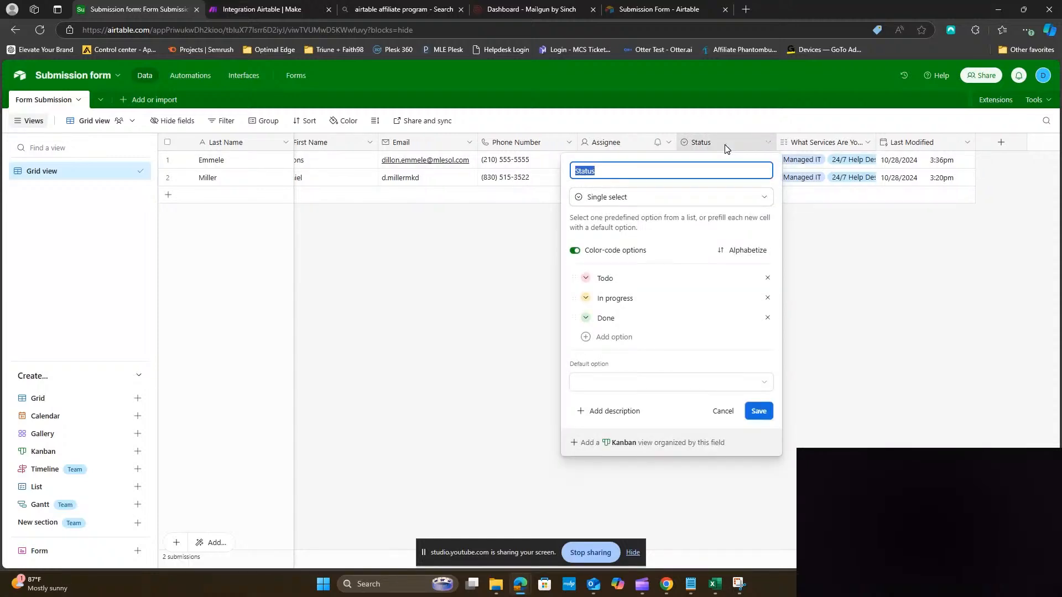
pyautogui.click(684, 389)
pyautogui.click(618, 466)
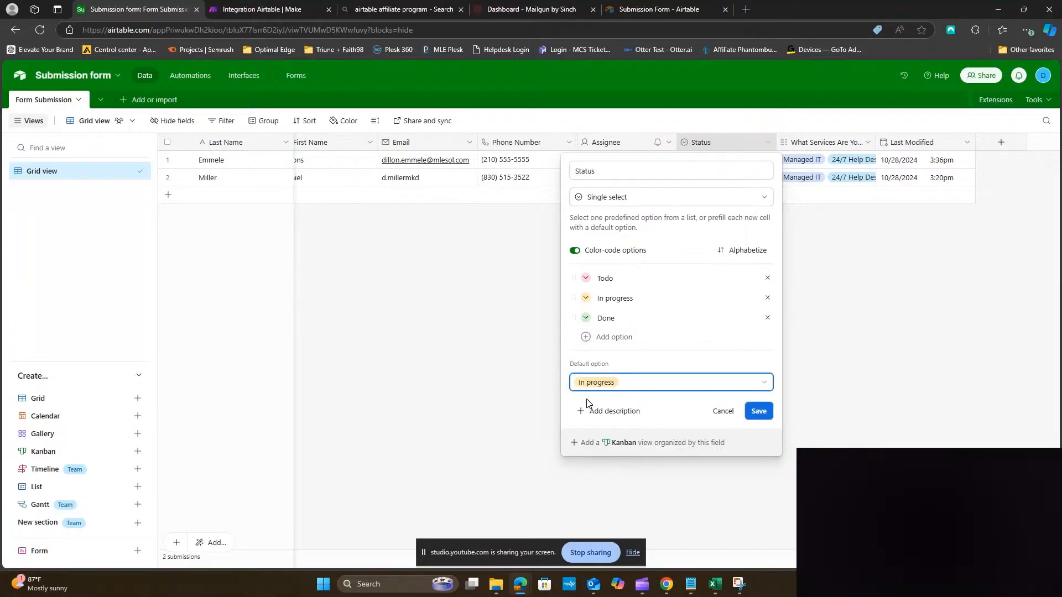
pyautogui.click(758, 411)
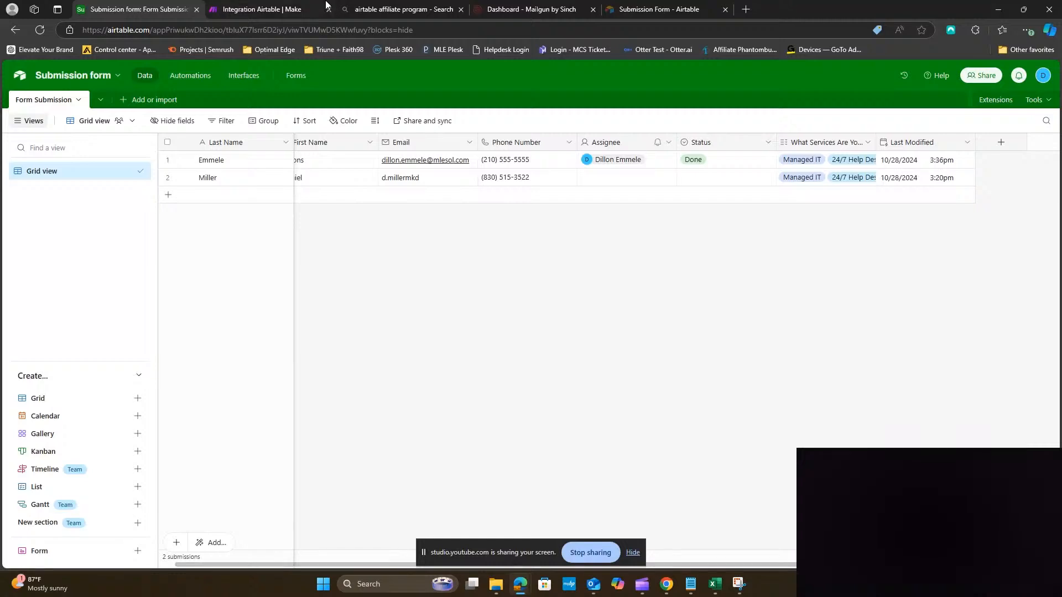
pyautogui.click(263, 10)
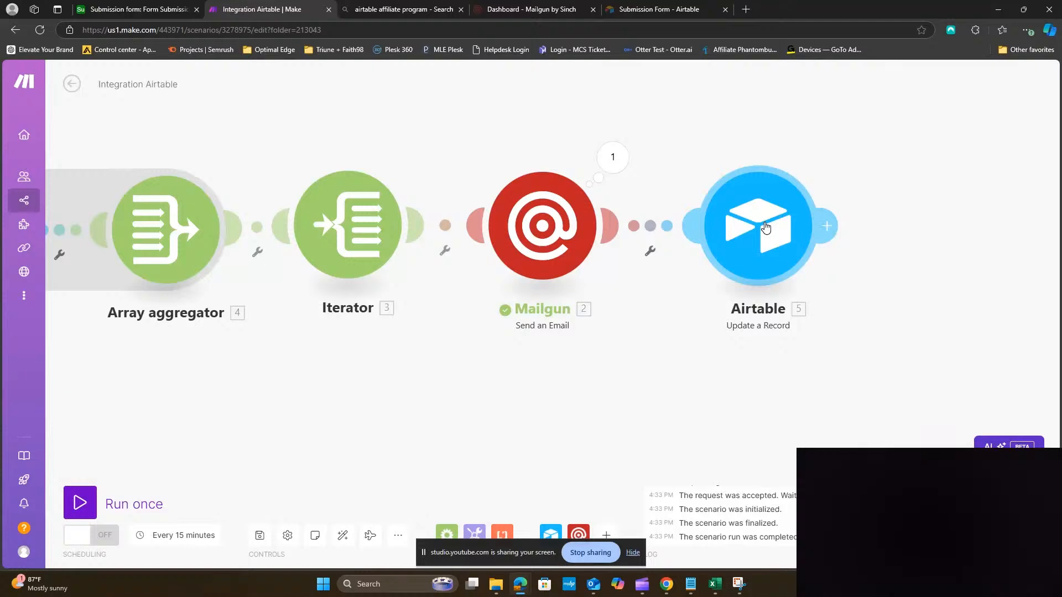
pyautogui.moveTo(768, 228); pyautogui.dragTo(904, 227)
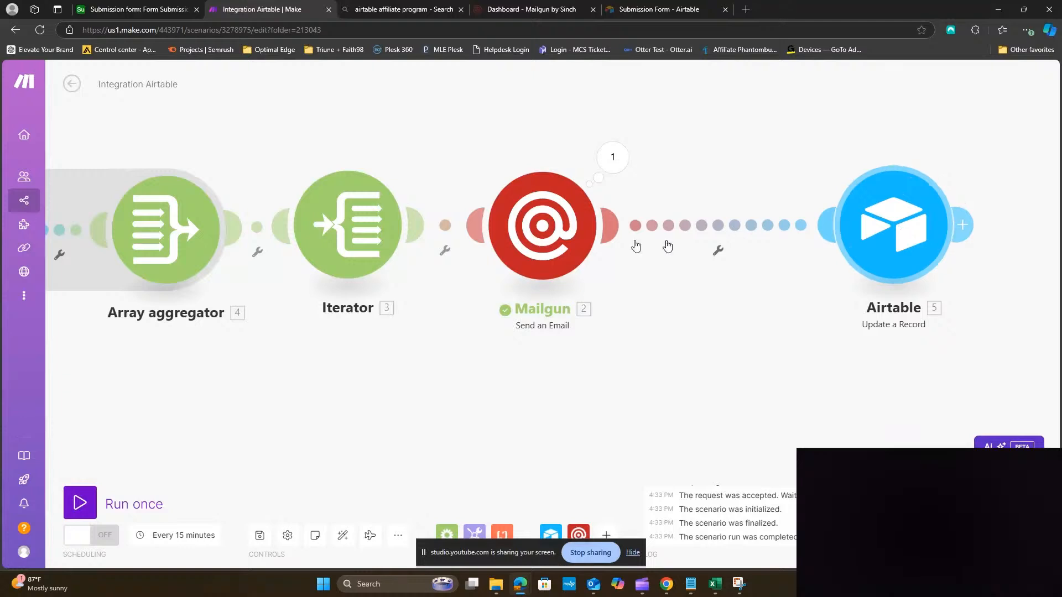
pyautogui.click(539, 225)
pyautogui.scroll(-3, 713, 421)
pyautogui.scroll(-1, 714, 420)
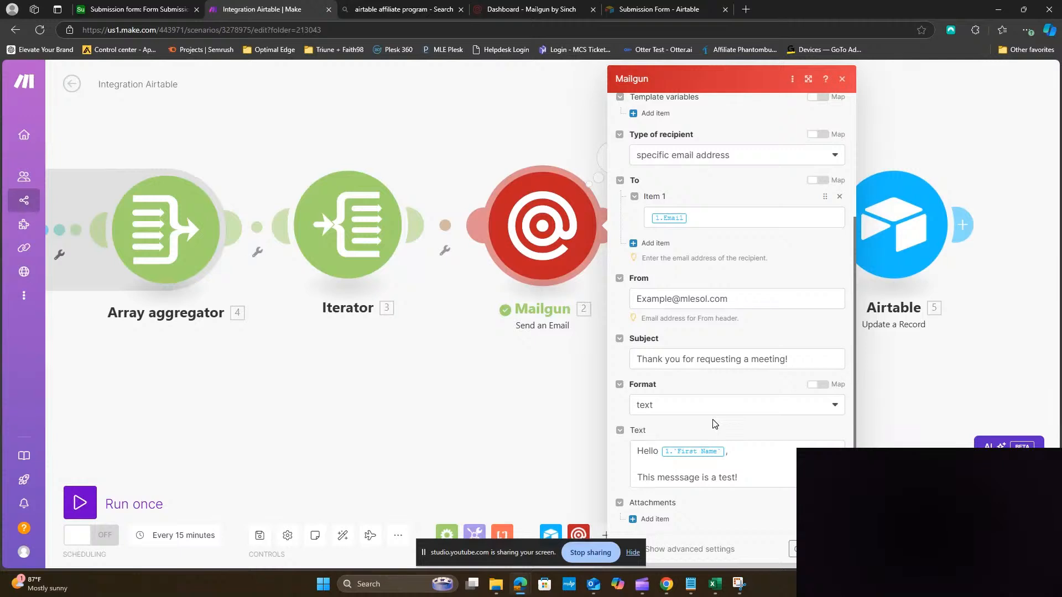
pyautogui.click(468, 420)
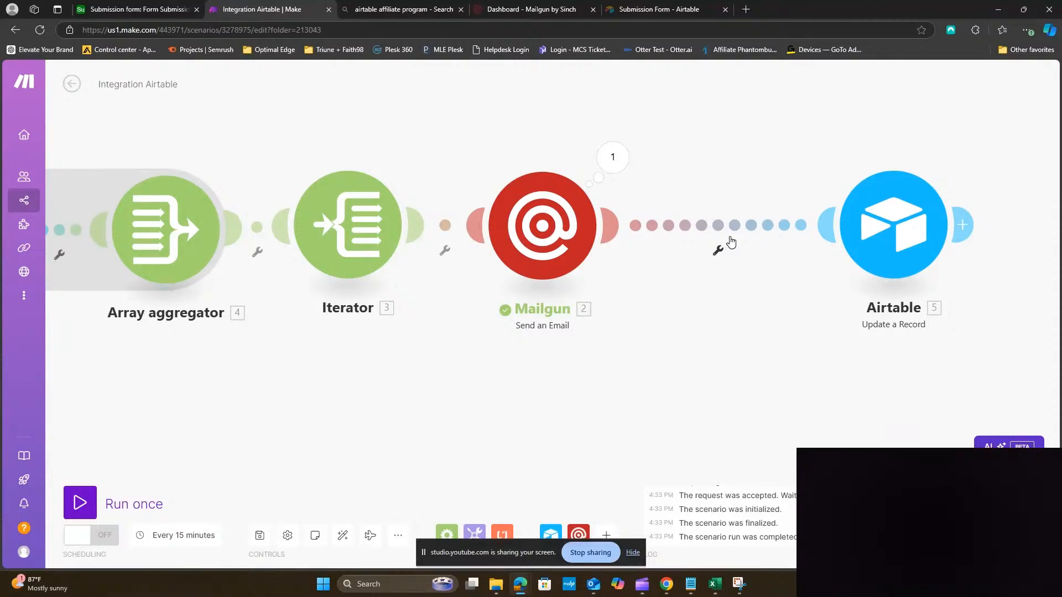
pyautogui.moveTo(899, 249); pyautogui.dragTo(763, 249)
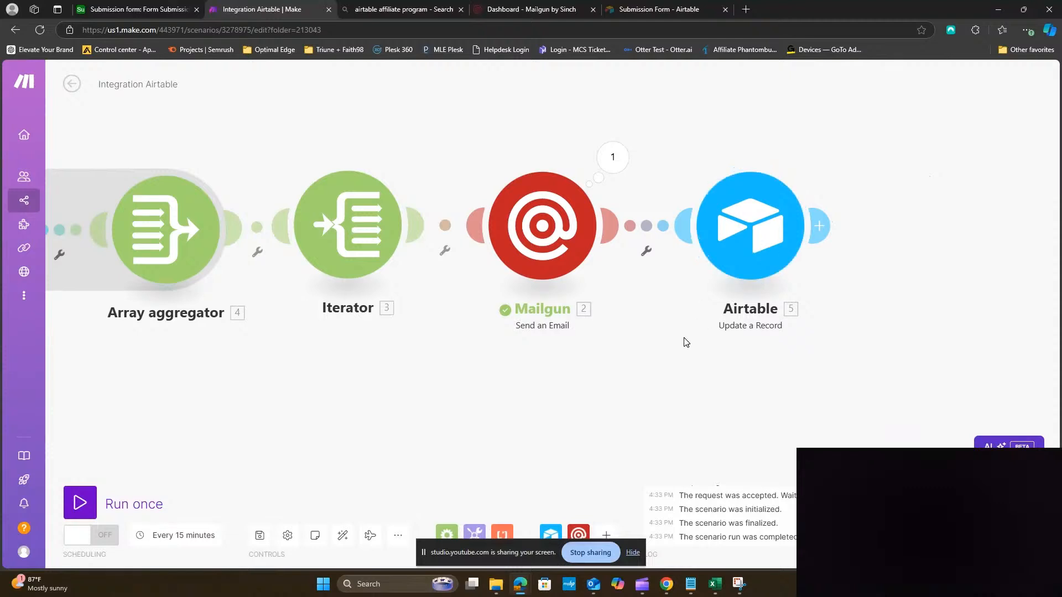
# Duplicate the Form Submission table as an empty copy without its records
pyautogui.click(124, 10)
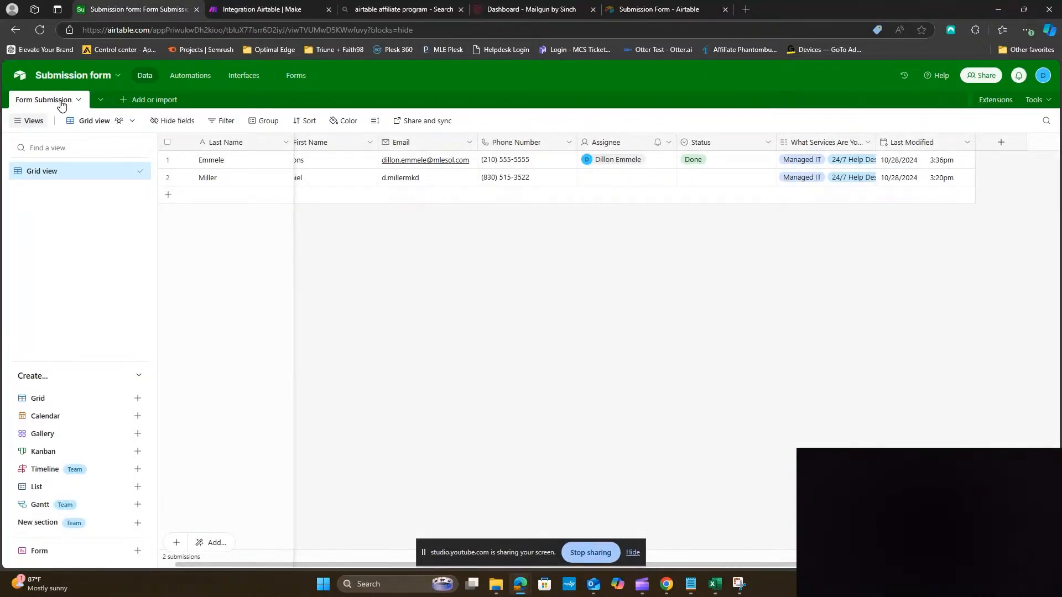
pyautogui.click(145, 100)
pyautogui.click(145, 99)
pyautogui.click(146, 99)
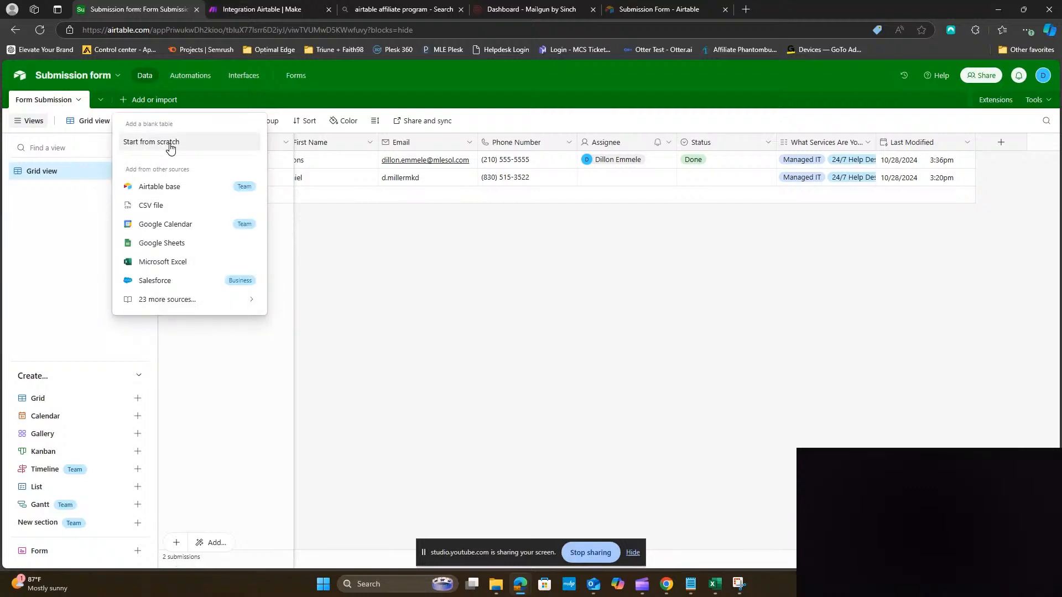
pyautogui.click(55, 103)
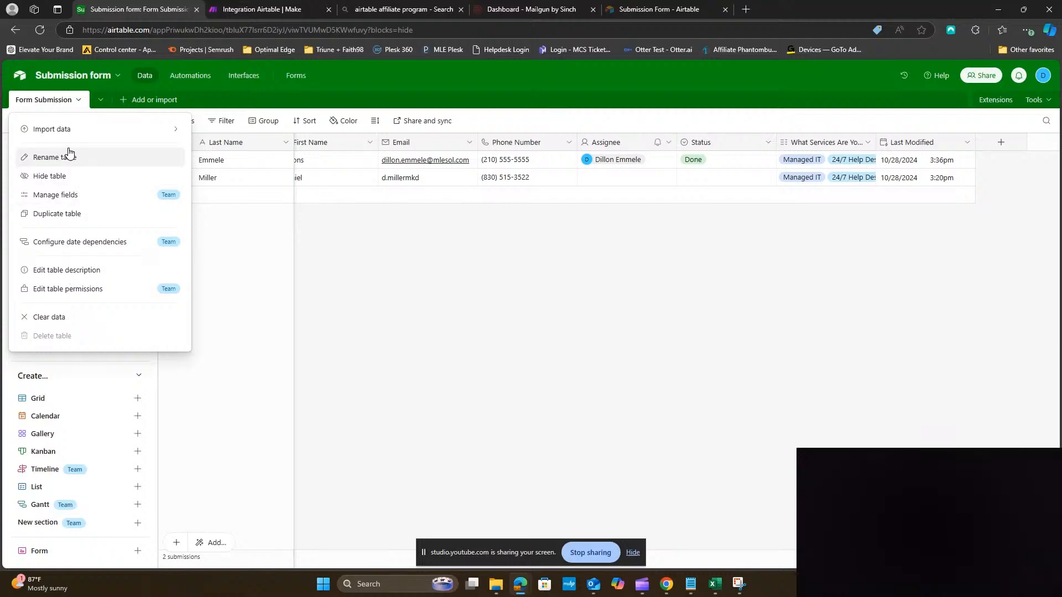
pyautogui.click(66, 218)
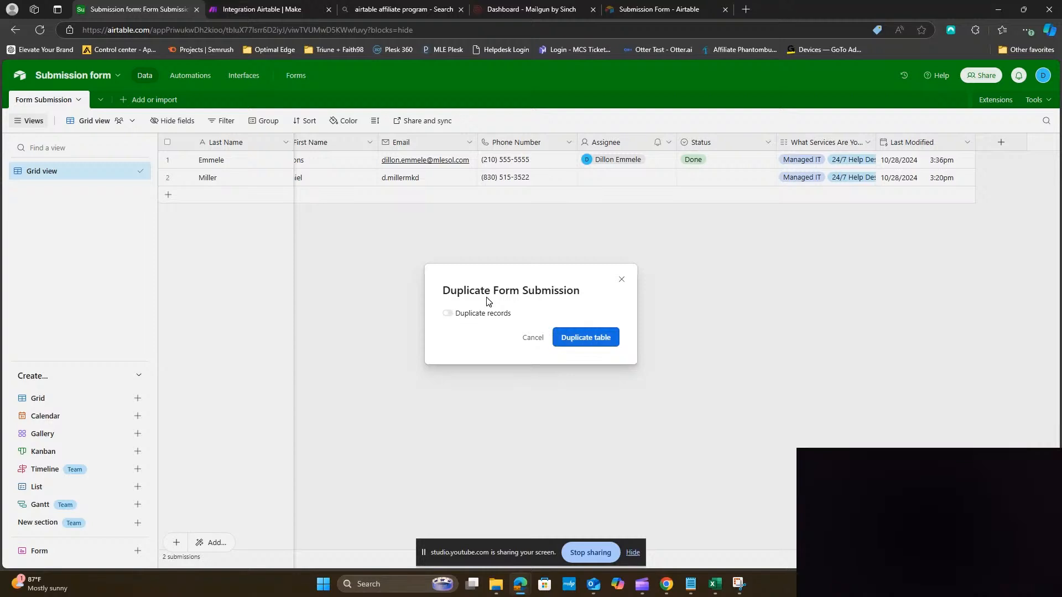
pyautogui.click(592, 338)
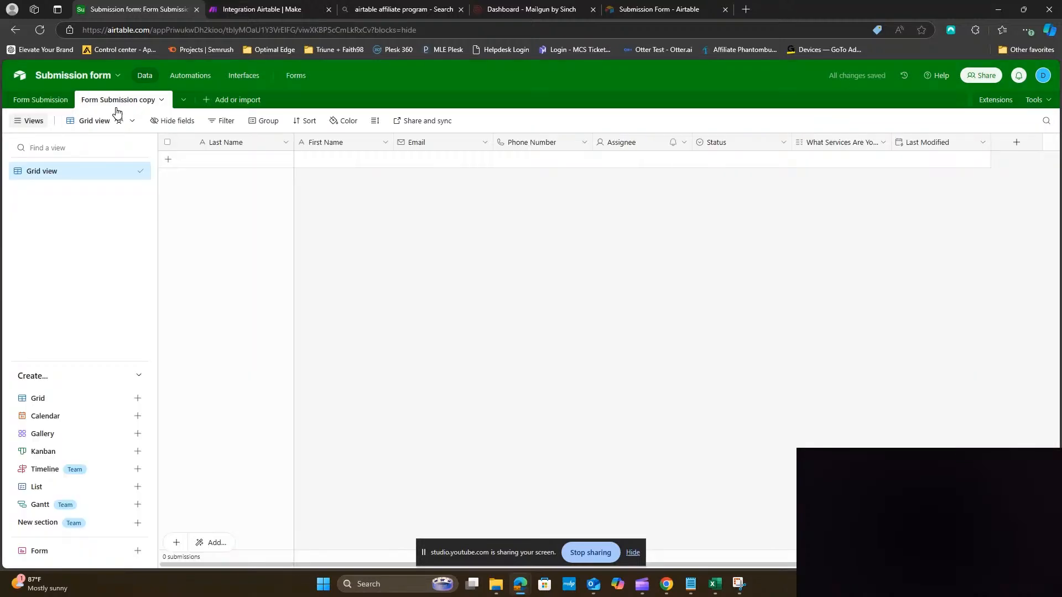
# Rename the copied table to Completed and save it, then return to Make
pyautogui.click(115, 102)
pyautogui.click(115, 103)
pyautogui.click(115, 104)
pyautogui.click(115, 104)
pyautogui.doubleClick(115, 104)
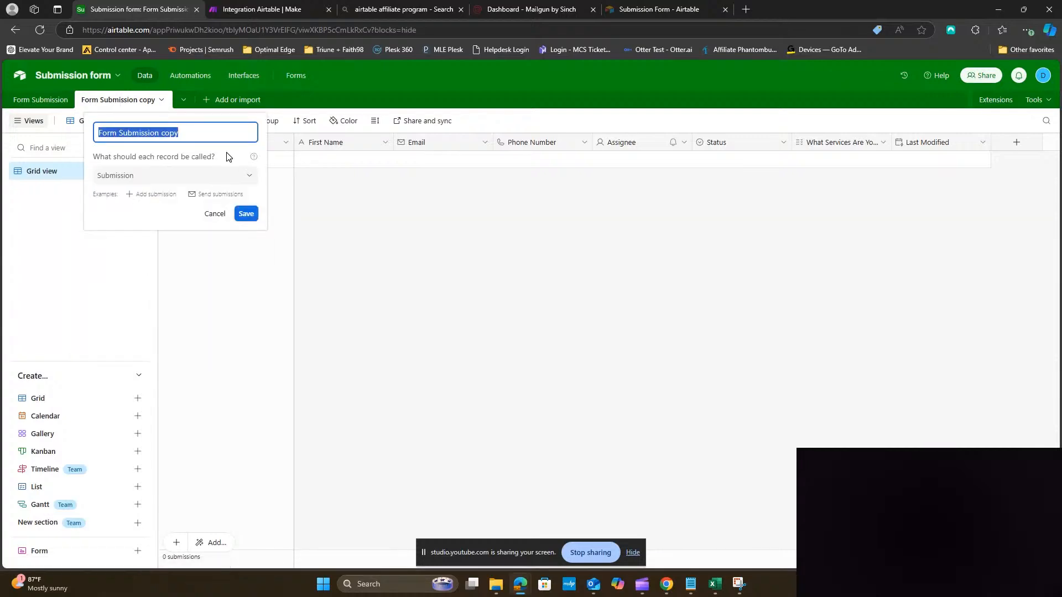
pyautogui.press('BackSpace')
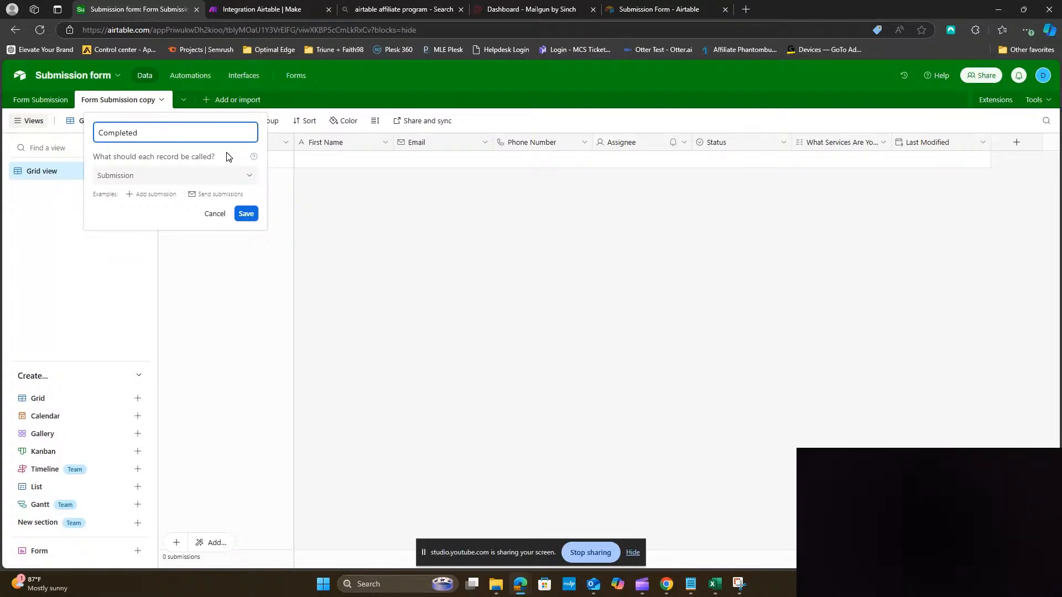
pyautogui.click(243, 216)
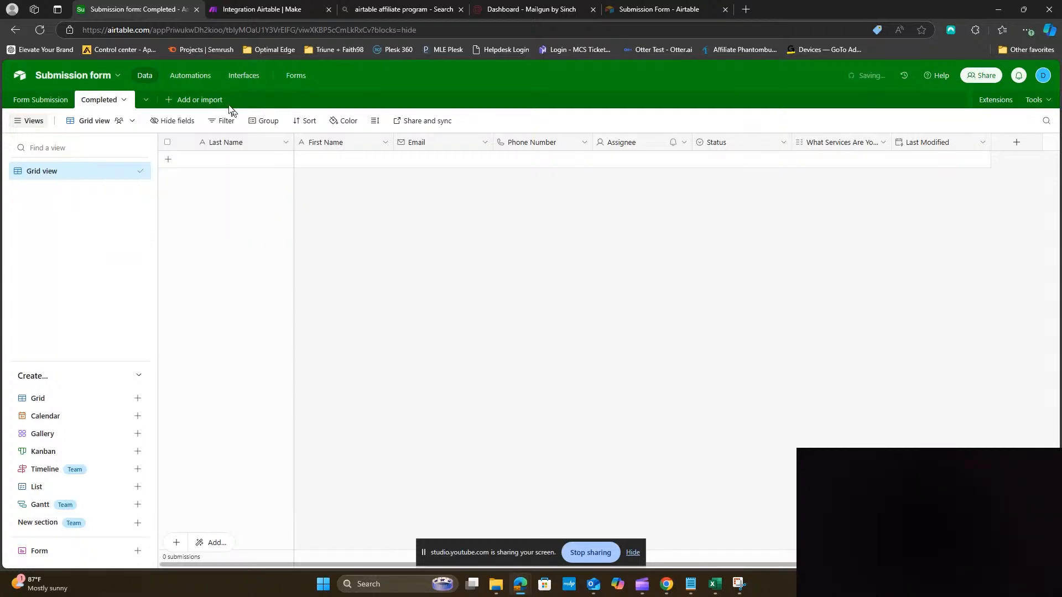
pyautogui.click(228, 18)
# Add an Airtable Create a Record module after Update a Record
pyautogui.hscroll(4, 754, 403)
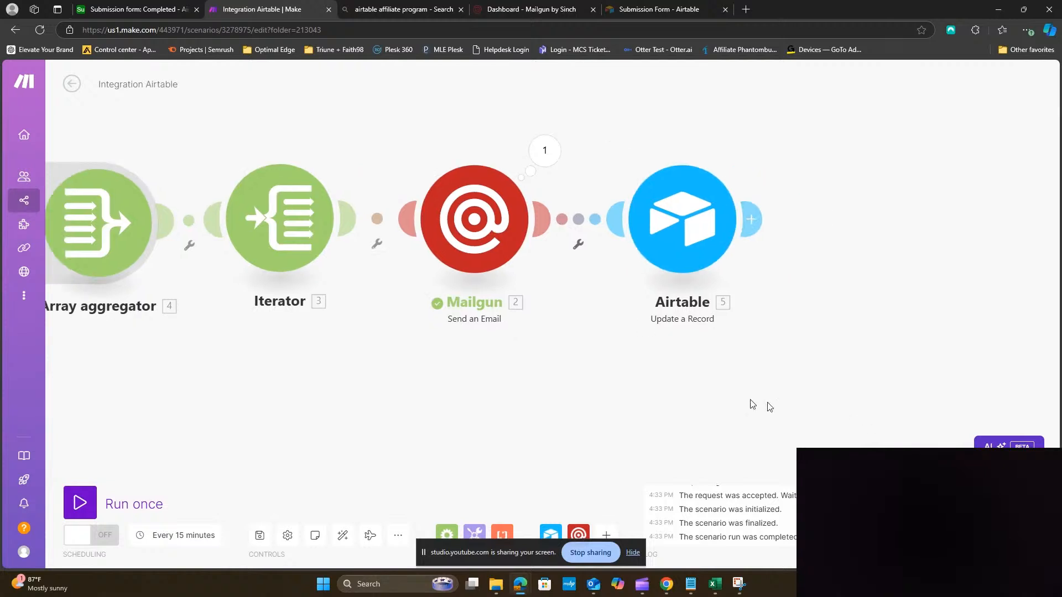
pyautogui.click(639, 236)
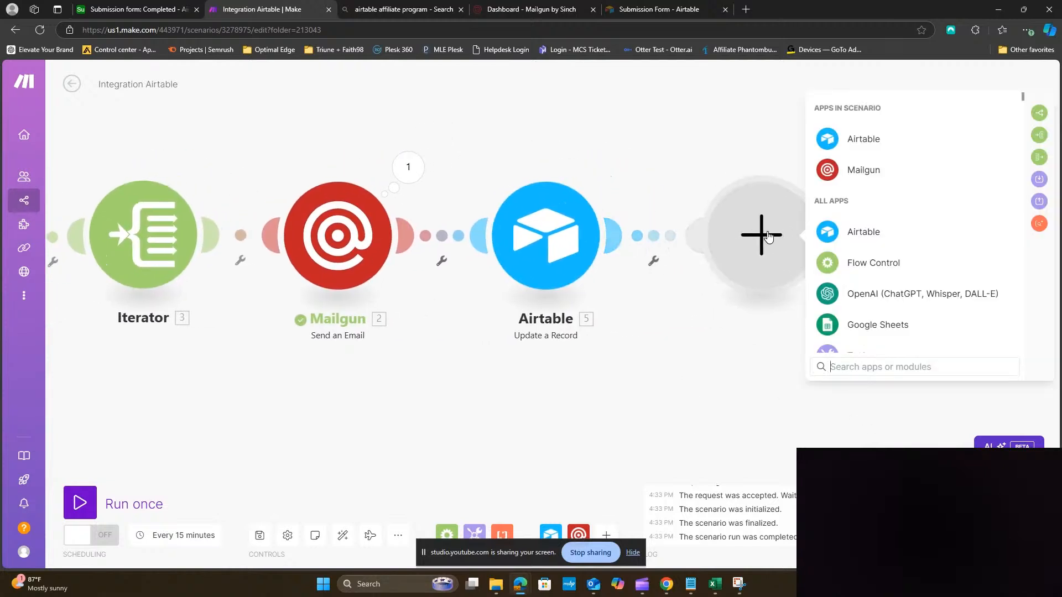
pyautogui.click(854, 236)
pyautogui.scroll(-5, 925, 279)
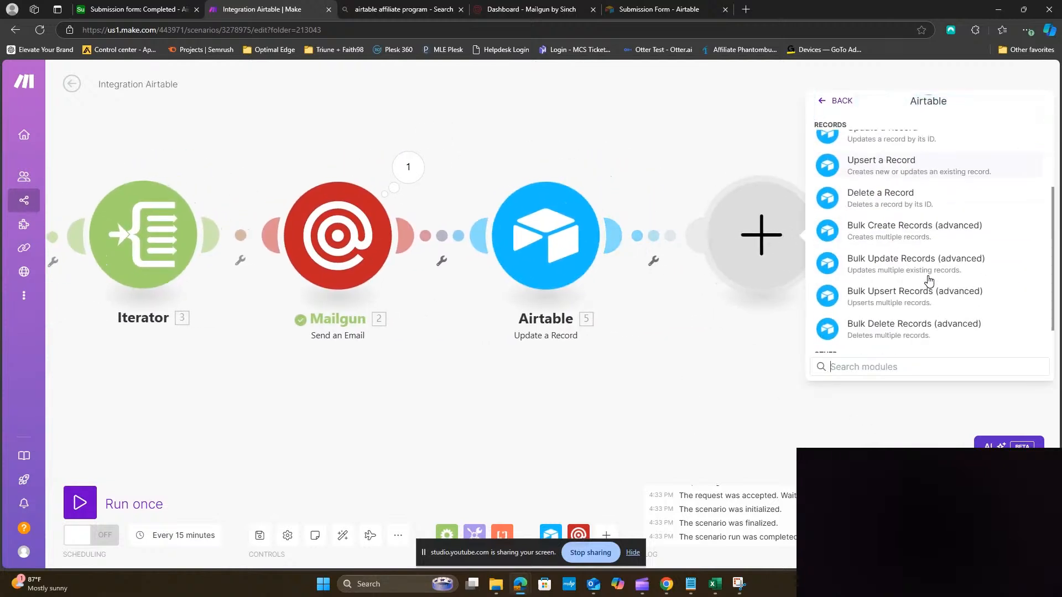
pyautogui.scroll(5, 929, 281)
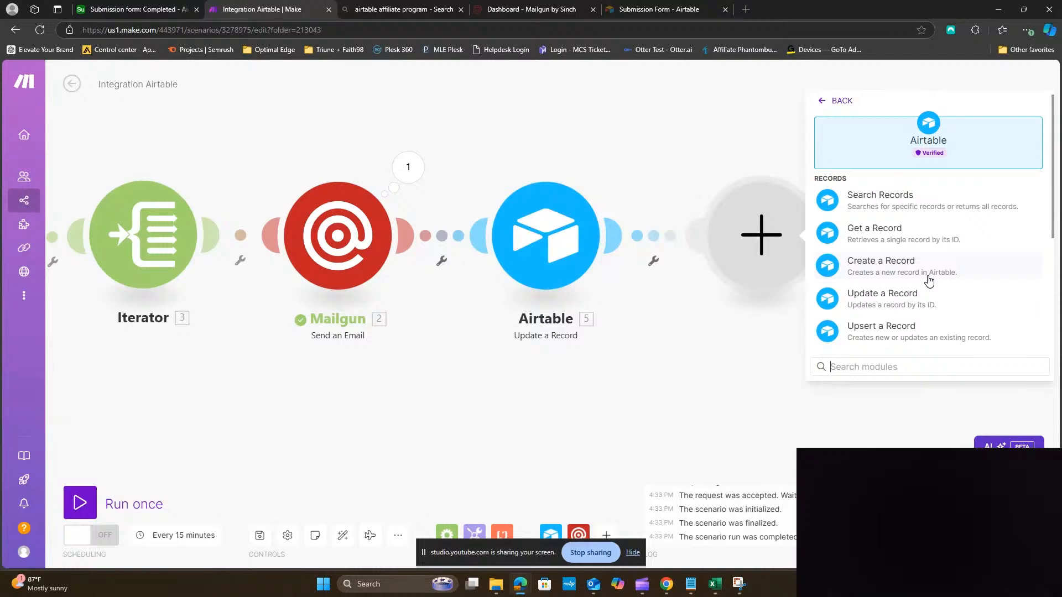
pyautogui.click(883, 267)
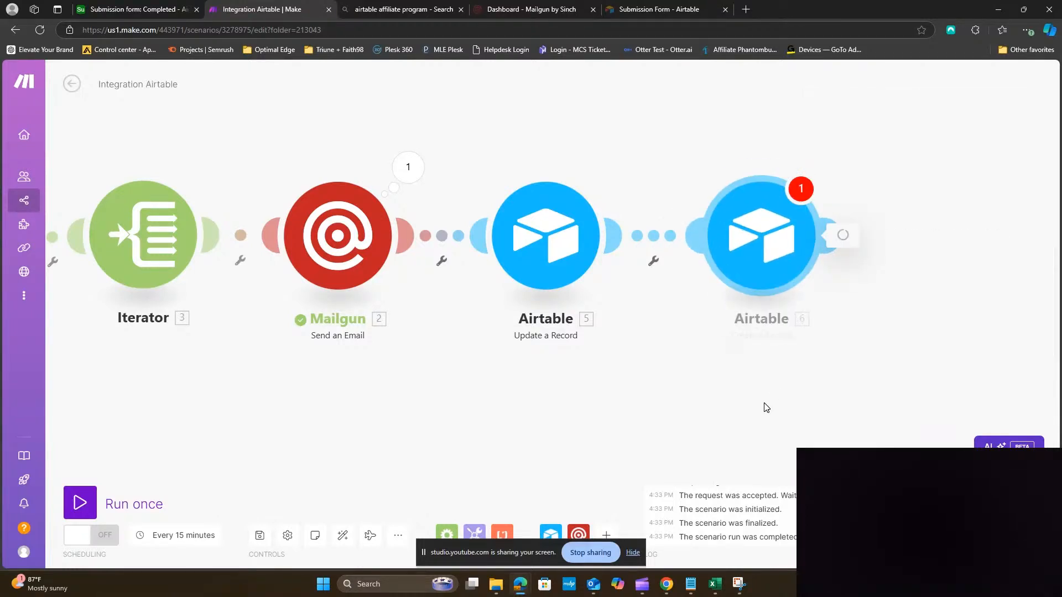
pyautogui.click(889, 332)
# Add an Airtable Delete a Record module after Create a Record
pyautogui.click(833, 236)
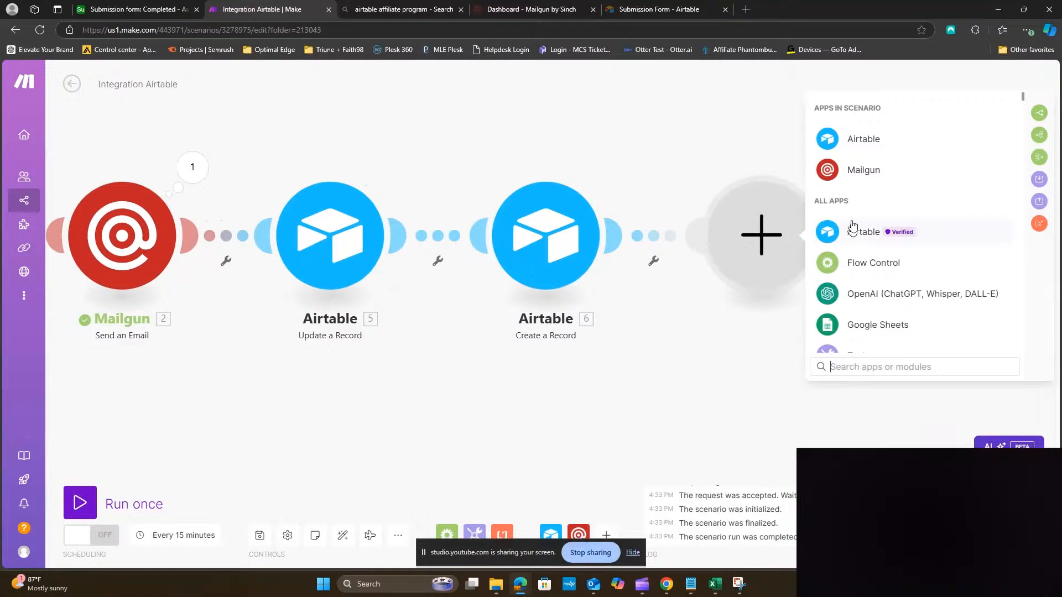
pyautogui.click(863, 142)
pyautogui.scroll(-1, 882, 308)
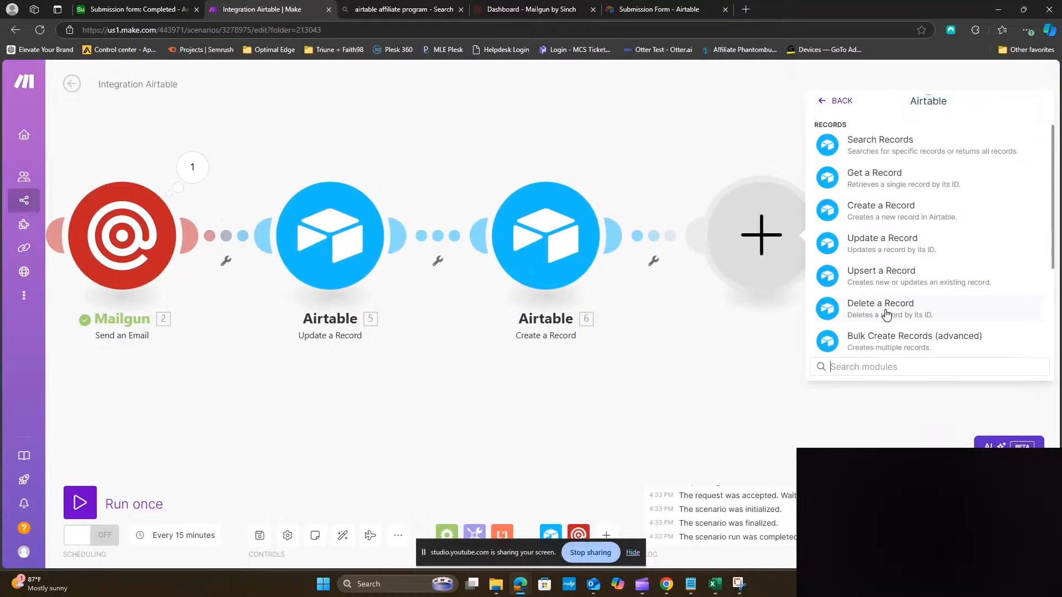
pyautogui.click(895, 315)
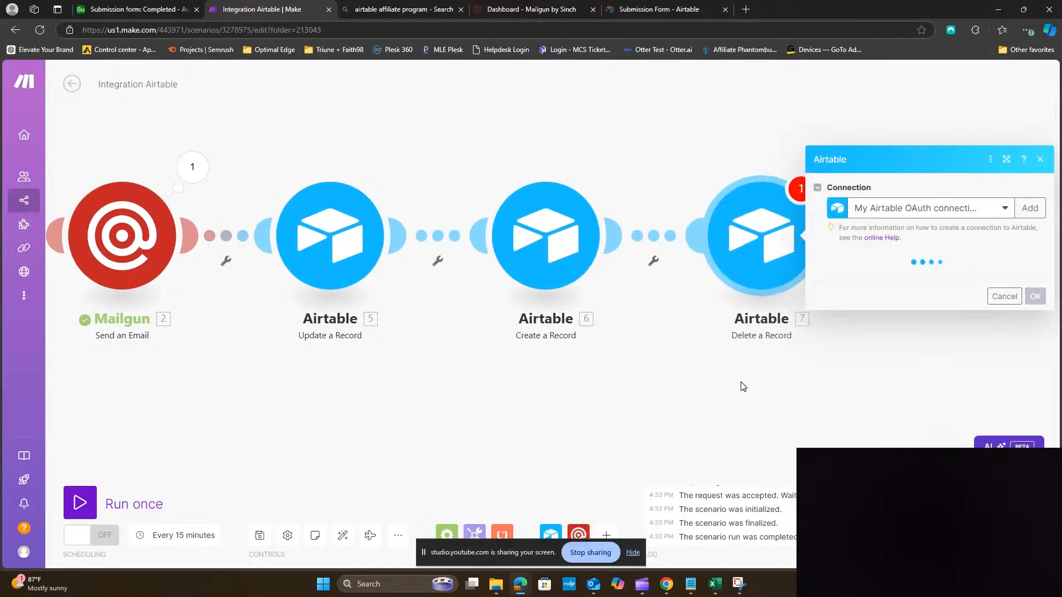
# Point the Create a Record module at the Submission form base's Completed table
pyautogui.click(687, 386)
pyautogui.moveTo(687, 387); pyautogui.dragTo(828, 375)
pyautogui.click(700, 220)
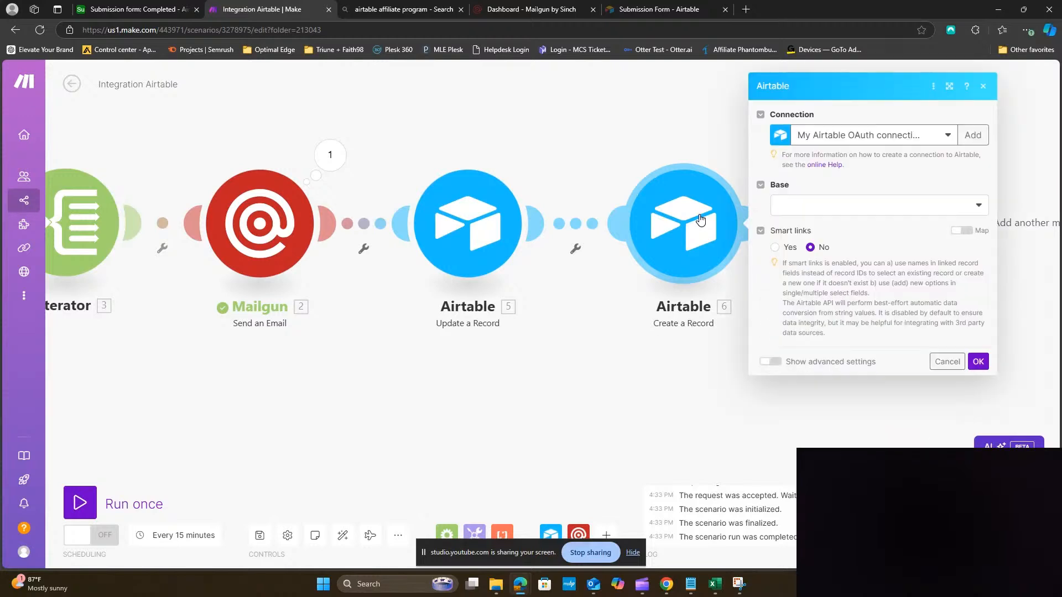
pyautogui.click(916, 210)
pyautogui.click(837, 340)
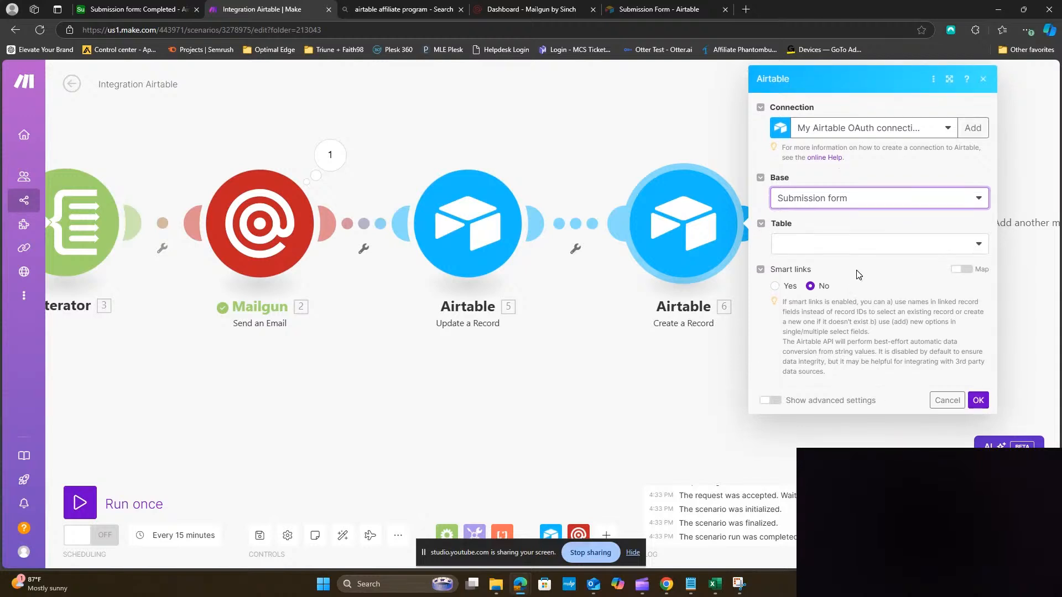
pyautogui.click(864, 244)
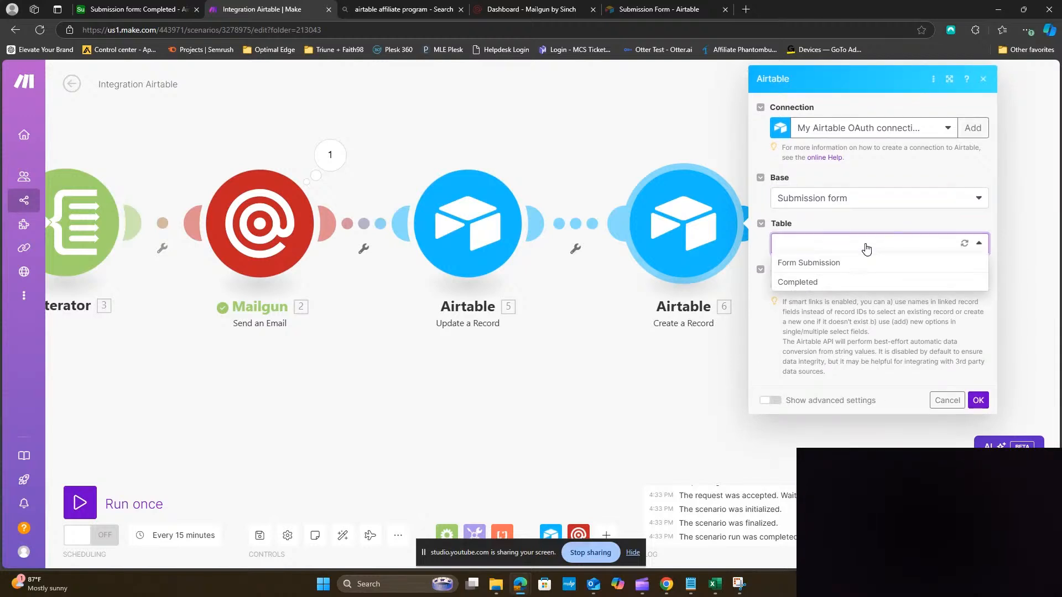
pyautogui.click(851, 283)
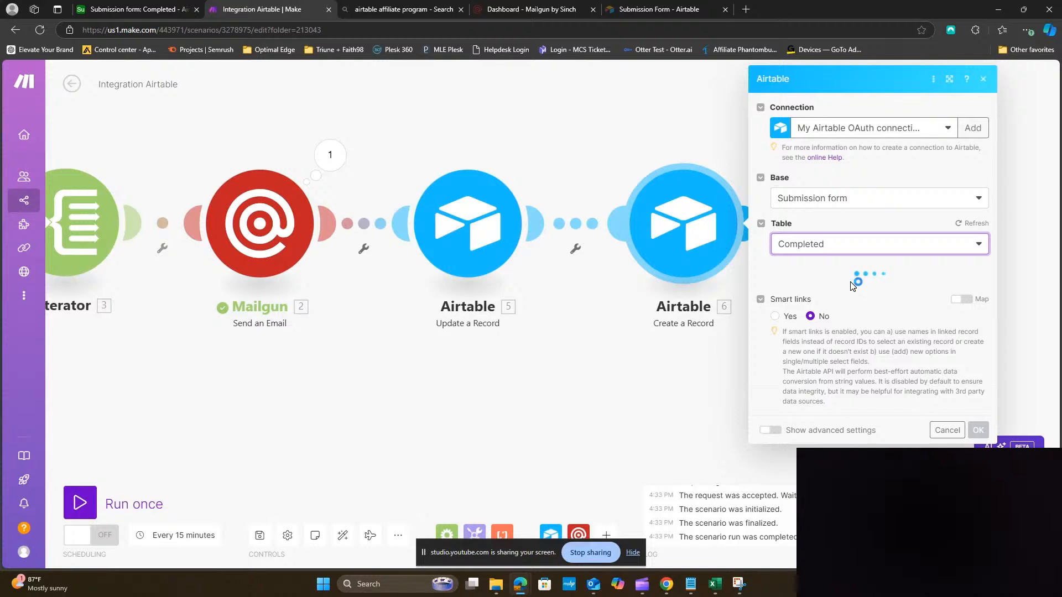
# Map the Iterator's Last Name, First Name, Email and Phone Number into the matching fields
pyautogui.scroll(-2, 826, 312)
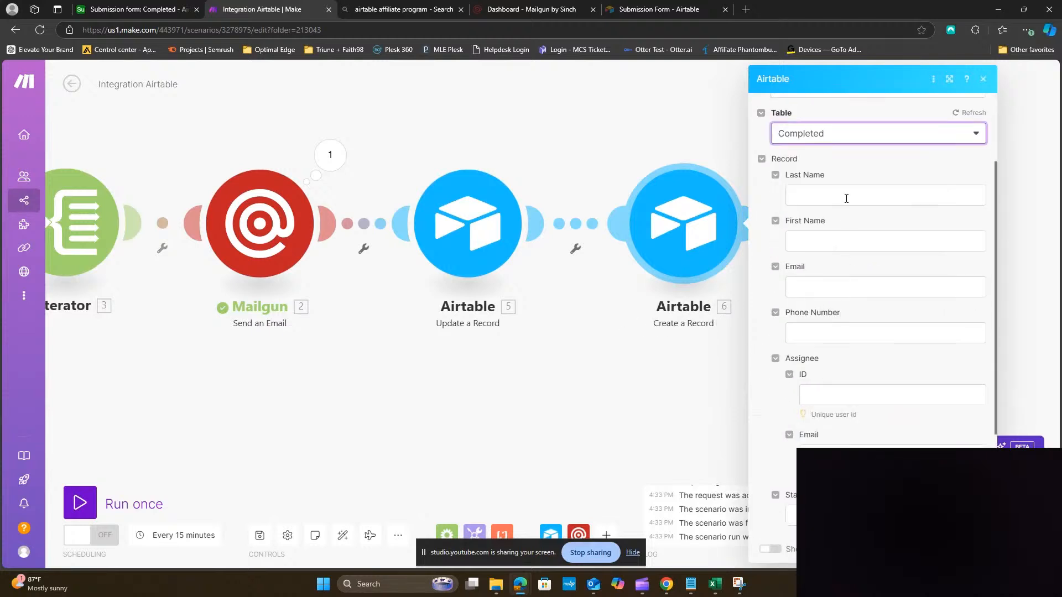
pyautogui.click(846, 197)
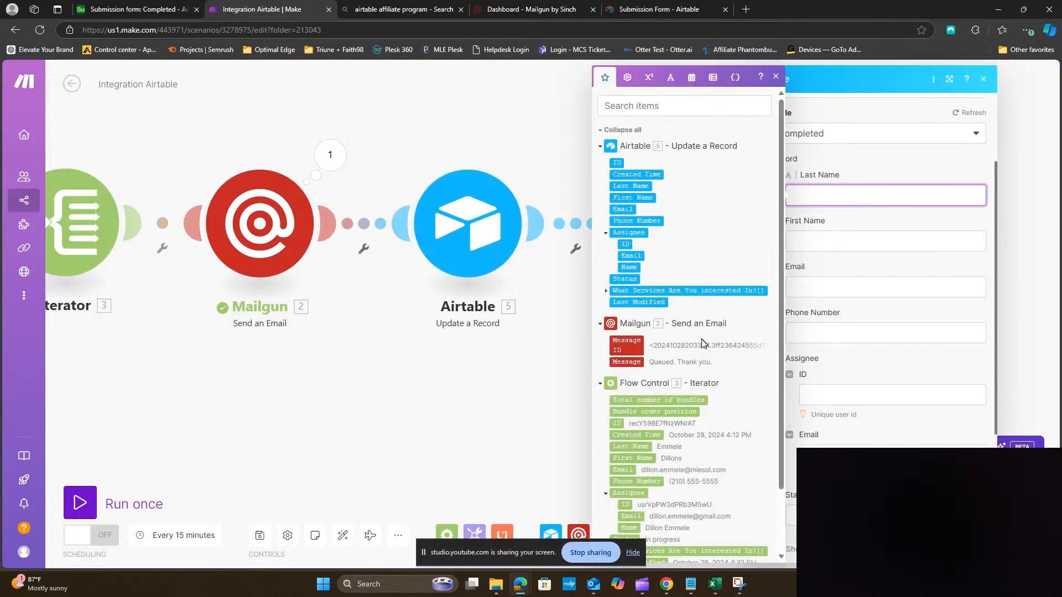
pyautogui.scroll(-2, 701, 337)
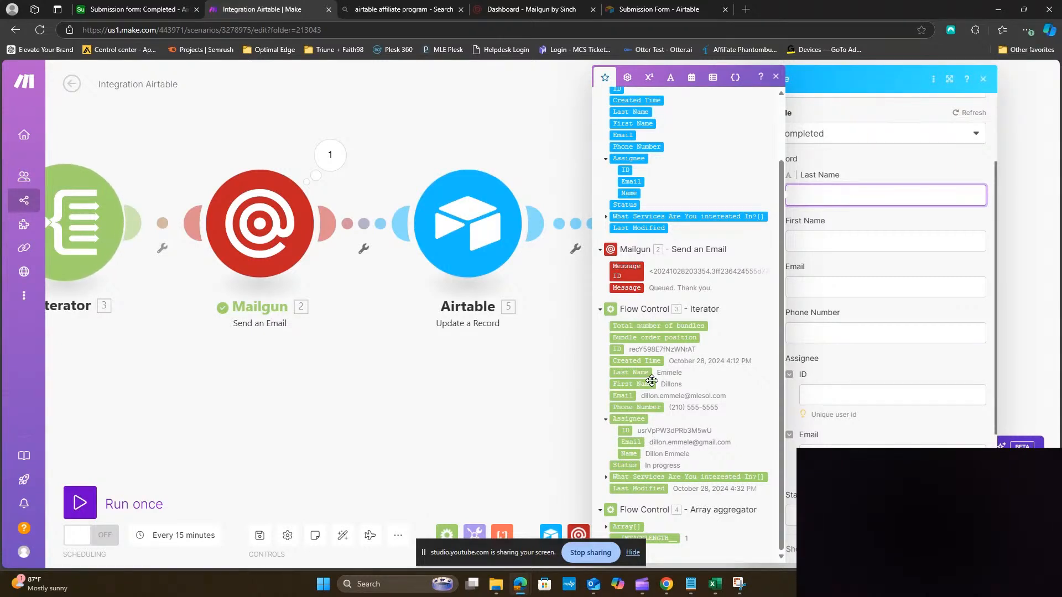
pyautogui.click(641, 372)
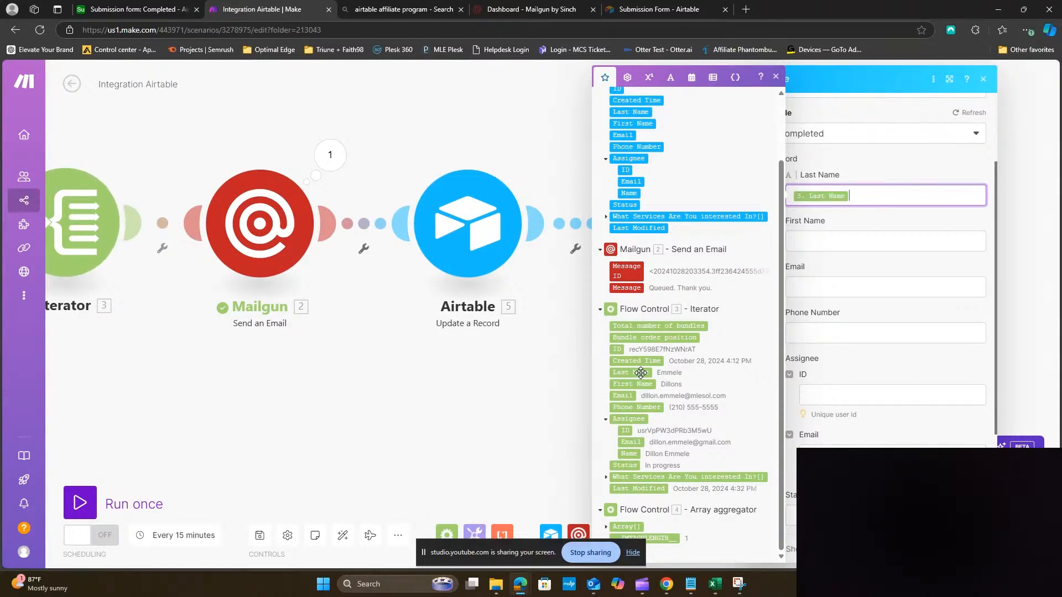
pyautogui.click(844, 233)
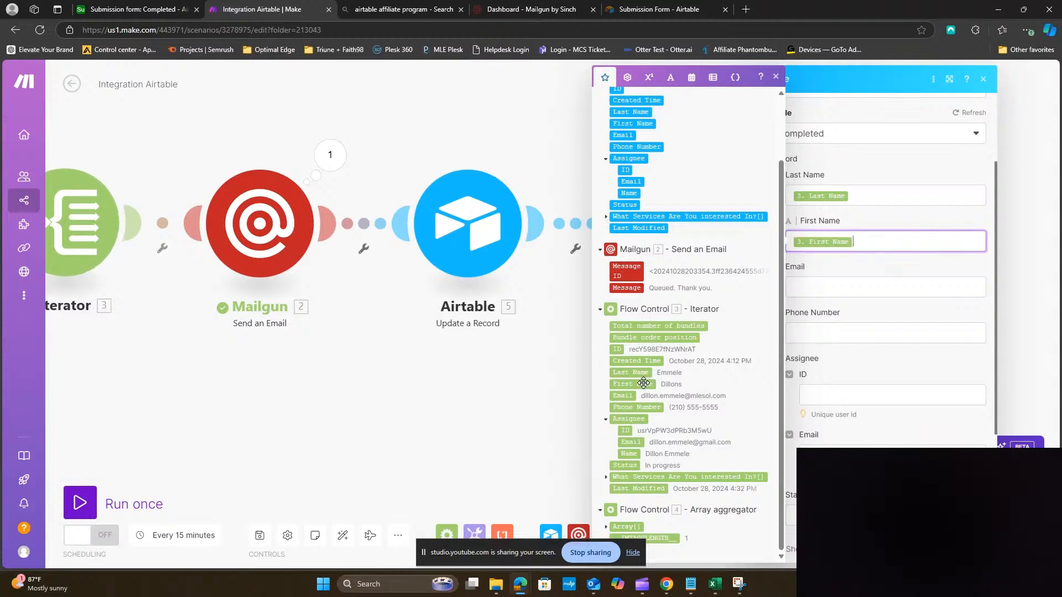
pyautogui.click(643, 384)
pyautogui.click(864, 286)
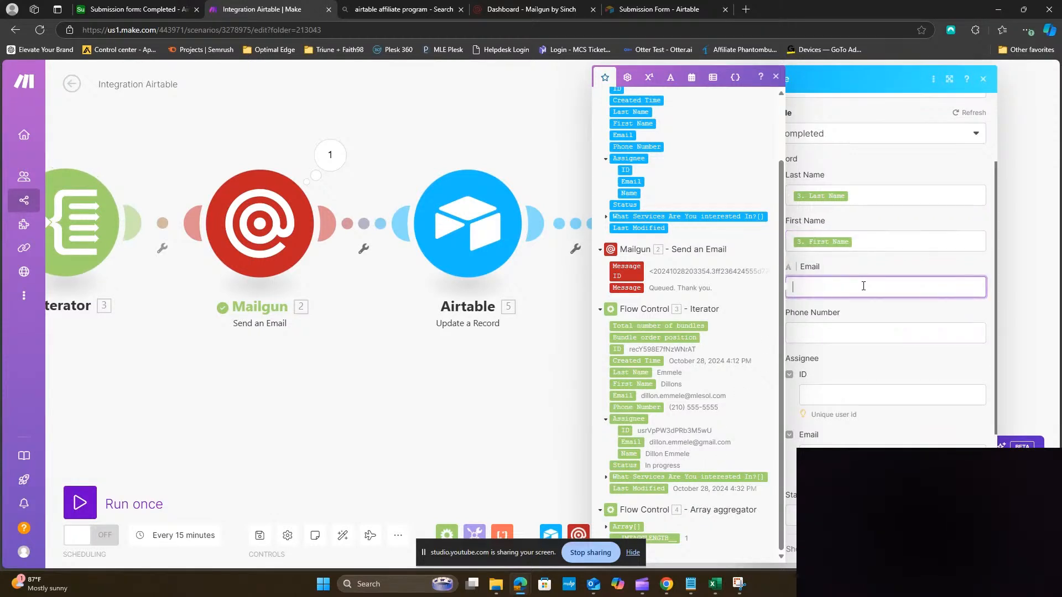
pyautogui.click(622, 395)
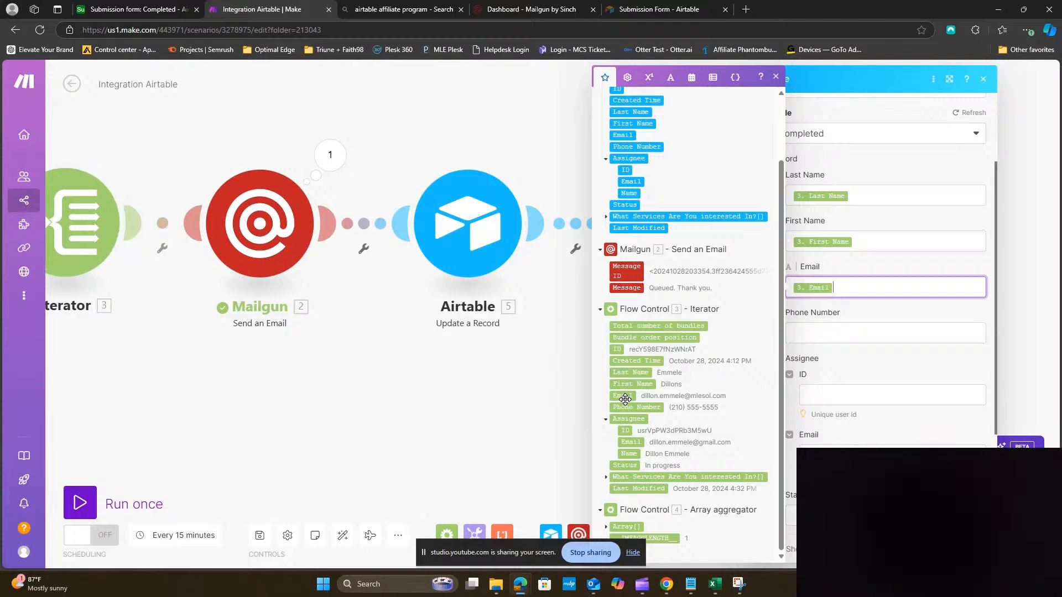
pyautogui.click(824, 334)
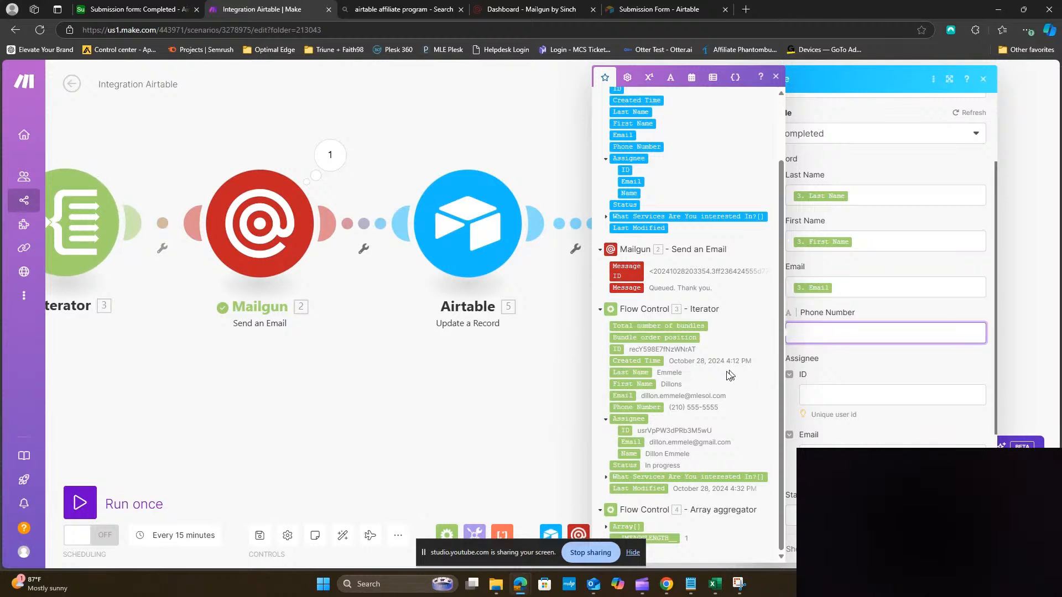
pyautogui.click(635, 408)
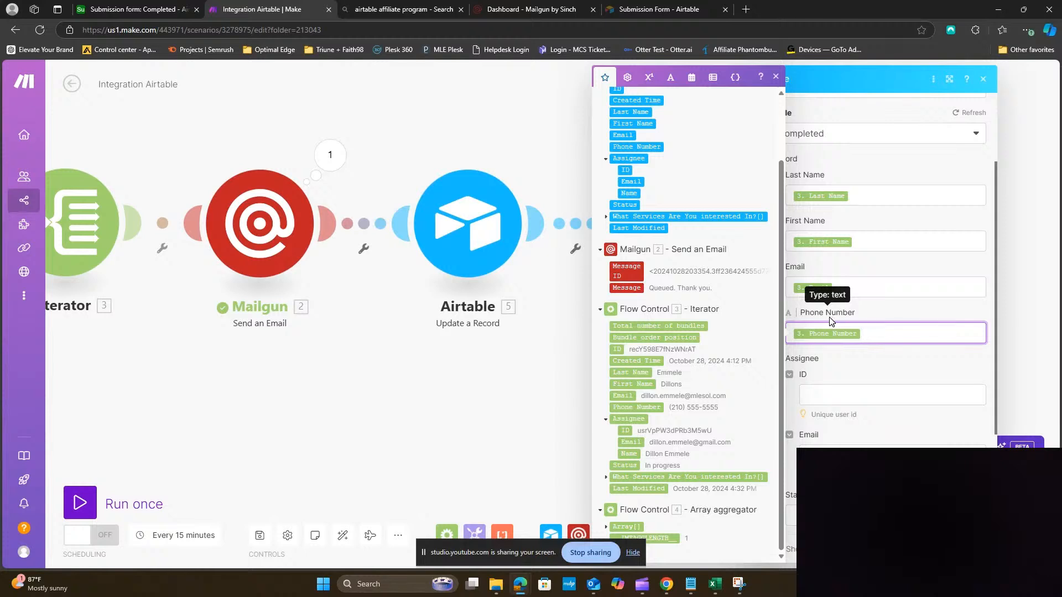
# Set the new record's Status to the fixed choice Todo and close the module settings
pyautogui.scroll(-2, 830, 321)
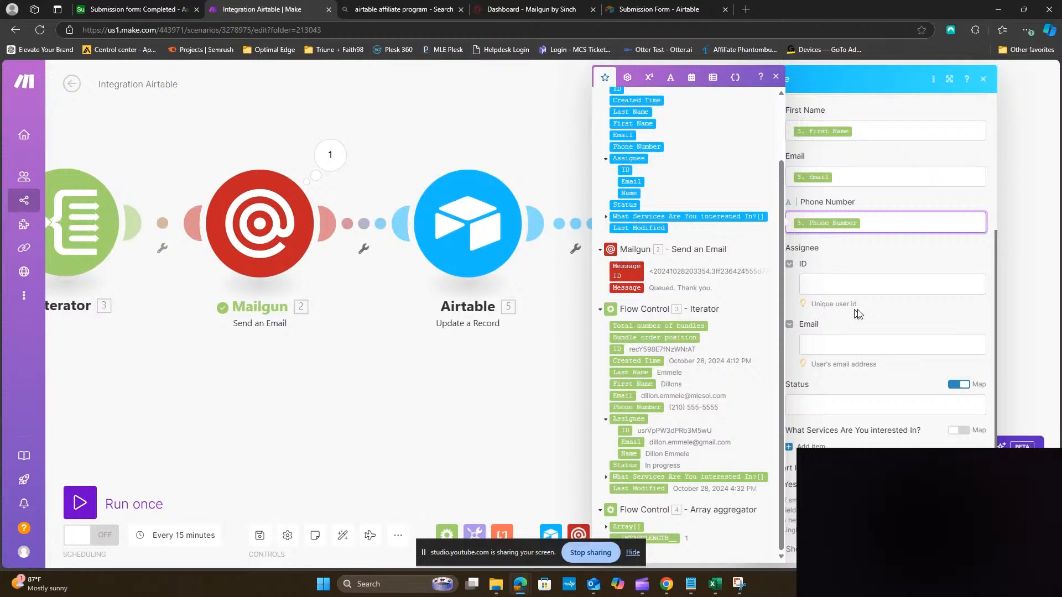
pyautogui.click(856, 350)
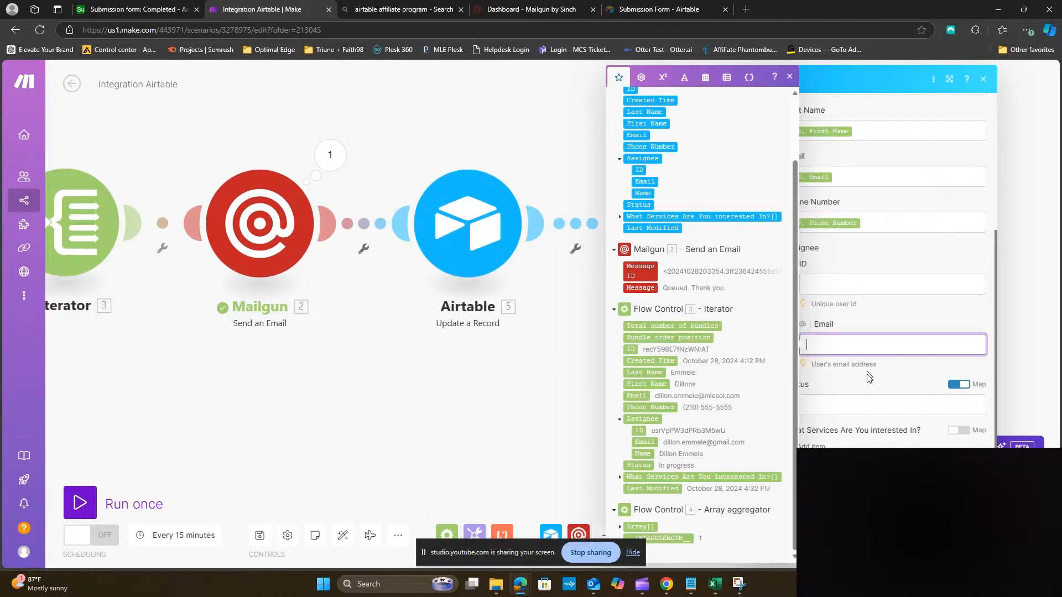
pyautogui.click(883, 382)
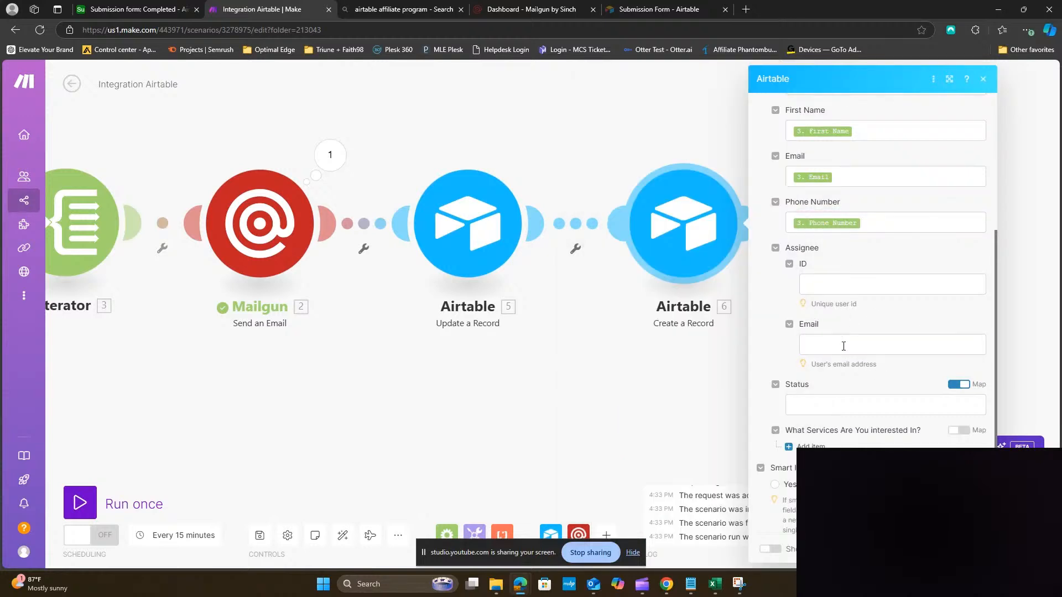
pyautogui.click(843, 346)
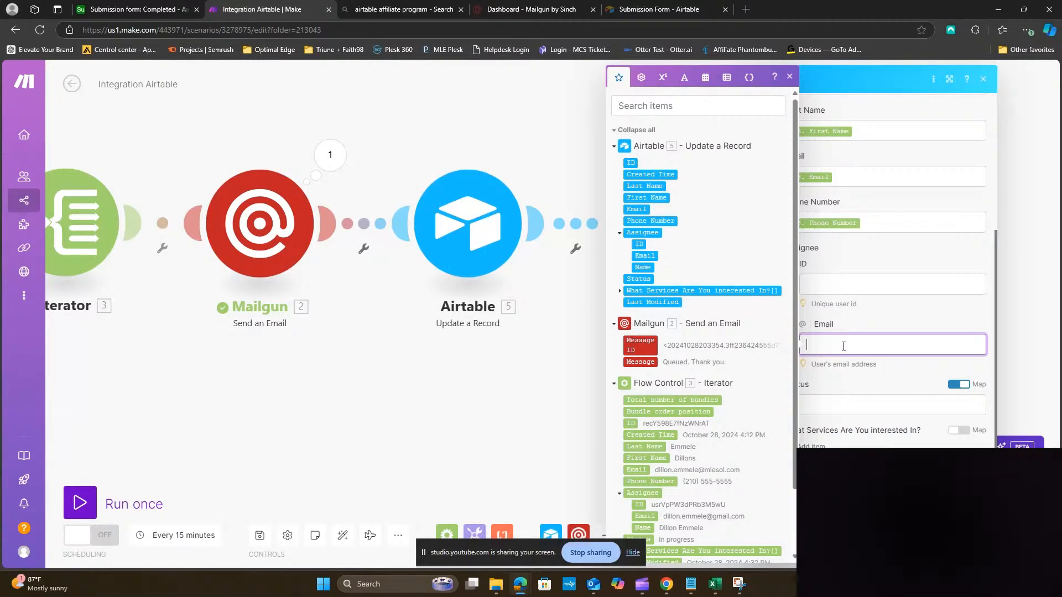
pyautogui.click(838, 368)
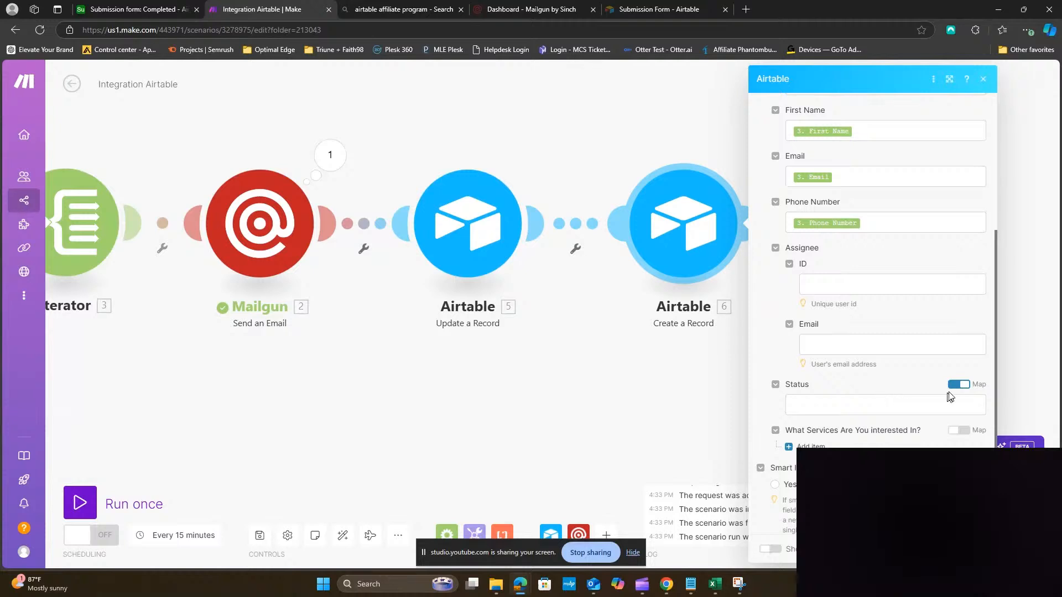
pyautogui.click(960, 385)
pyautogui.click(917, 413)
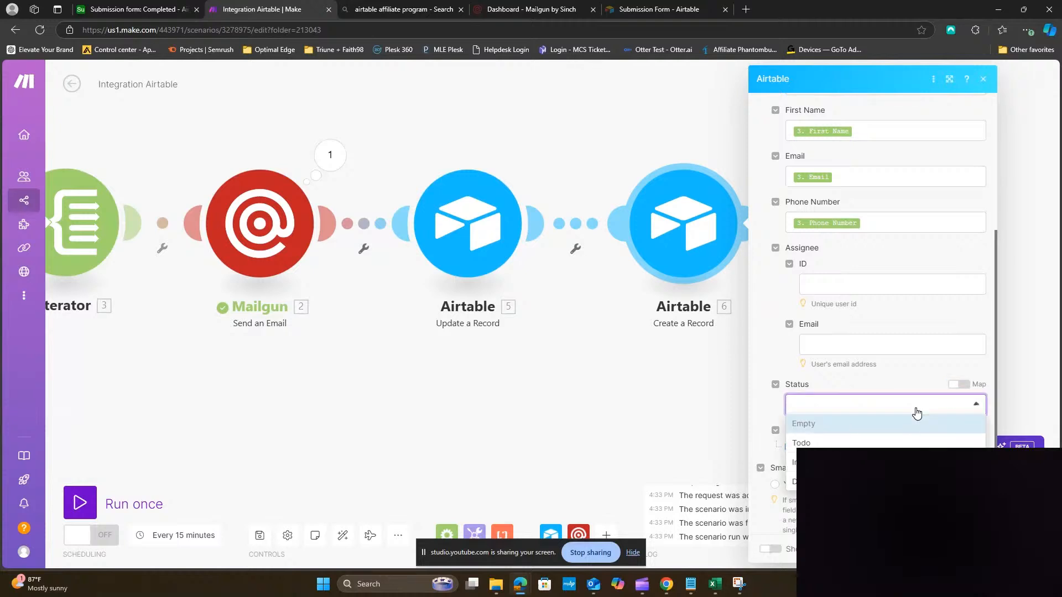
pyautogui.click(900, 441)
pyautogui.click(972, 549)
pyautogui.moveTo(886, 389); pyautogui.dragTo(812, 398)
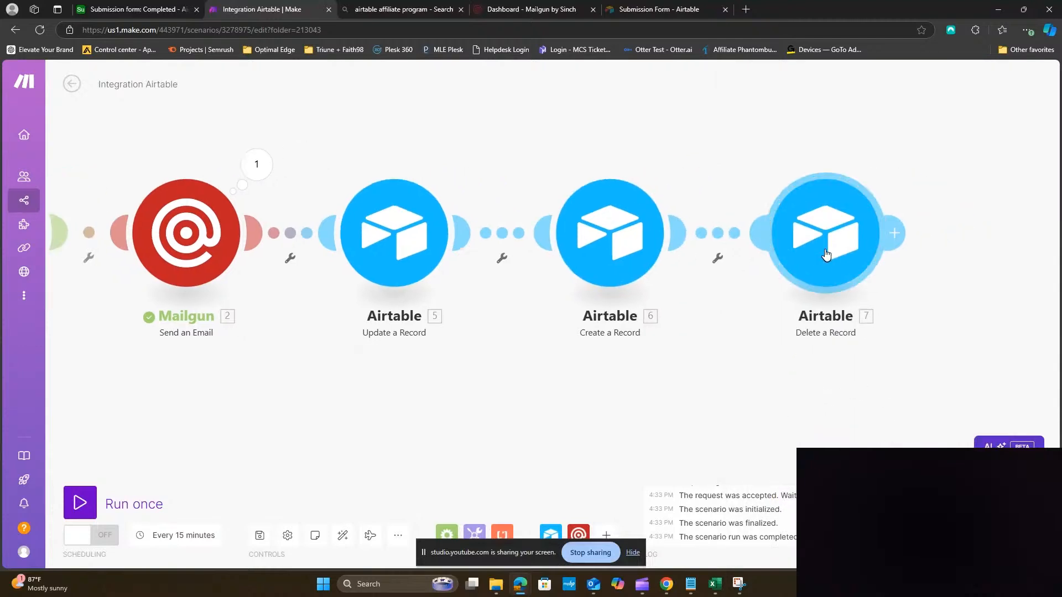
# Configure Delete a Record on the Submission form base's Form Submission table, Record ID from the Iterator's ID
pyautogui.click(827, 254)
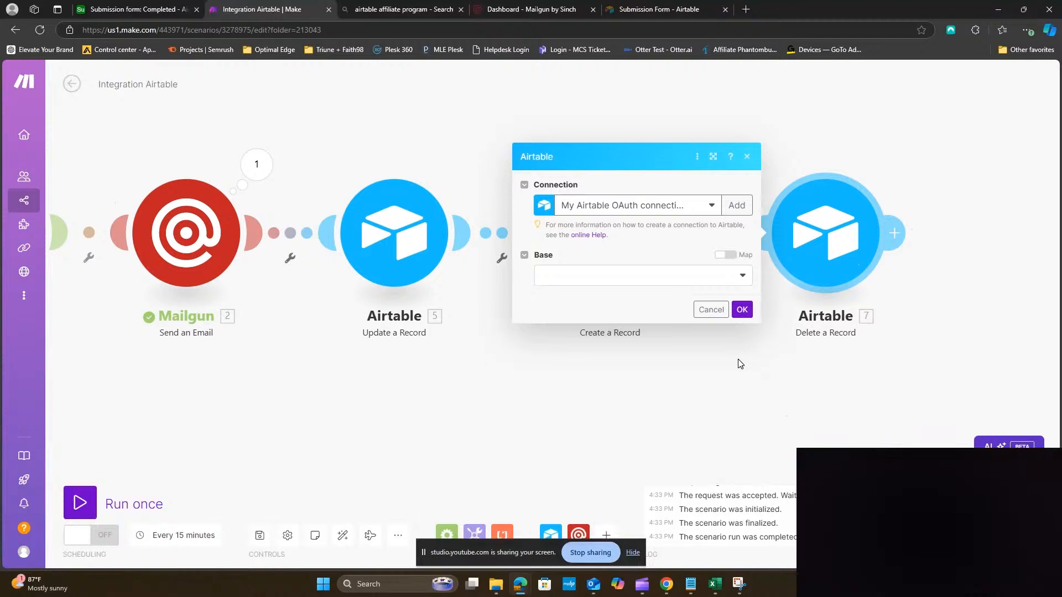
pyautogui.click(728, 275)
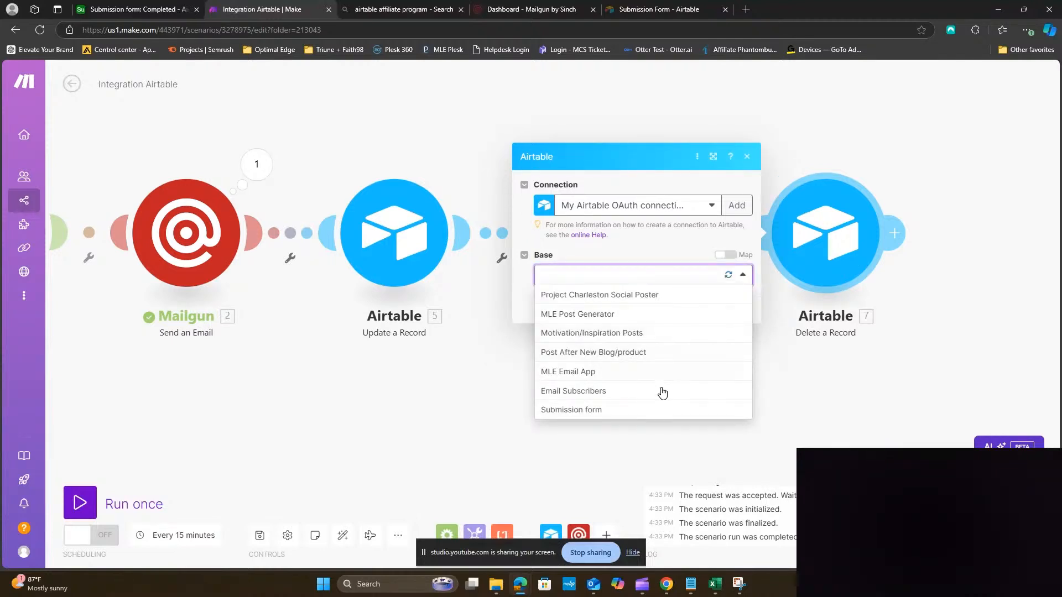
pyautogui.click(654, 415)
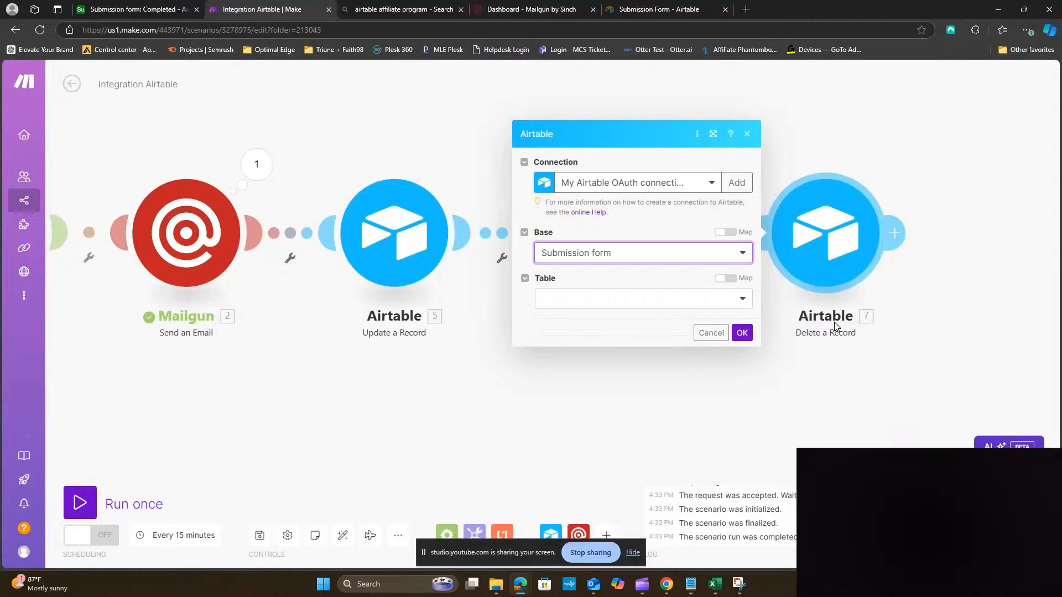
pyautogui.click(688, 309)
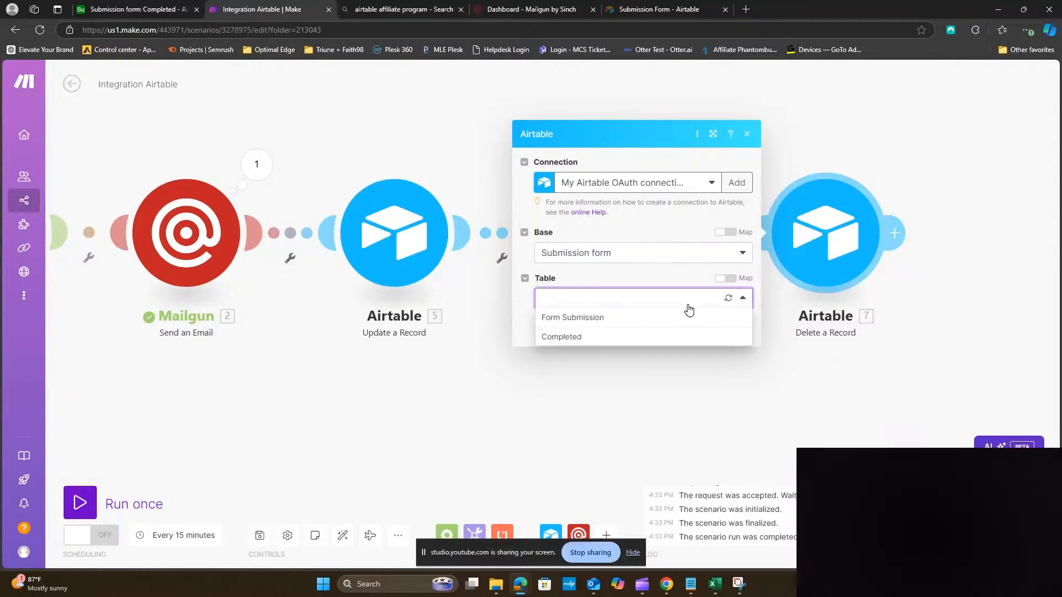
pyautogui.click(563, 318)
pyautogui.click(578, 322)
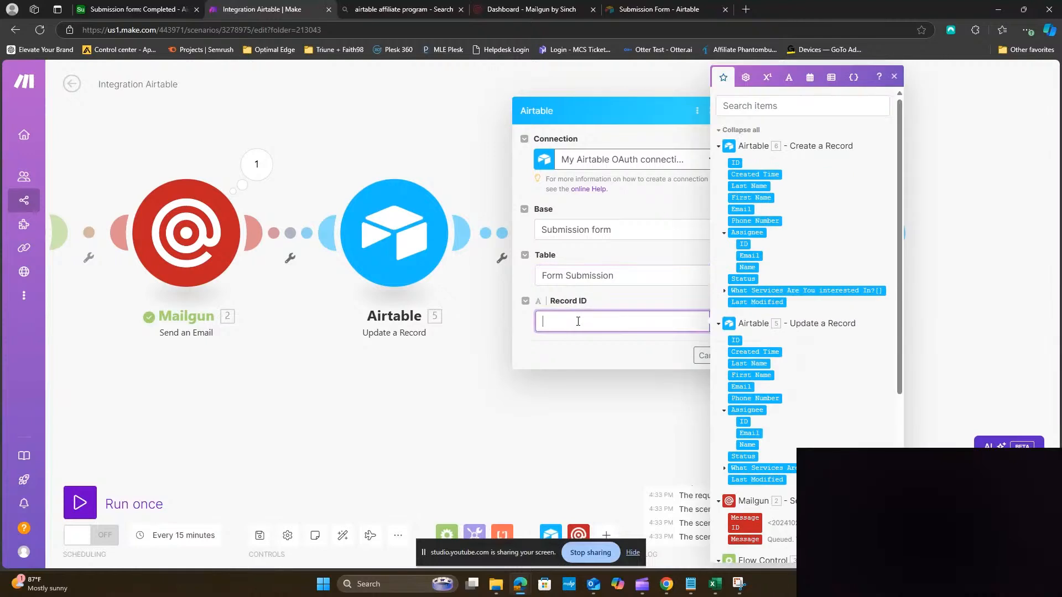
pyautogui.scroll(-1, 766, 338)
pyautogui.scroll(-5, 766, 341)
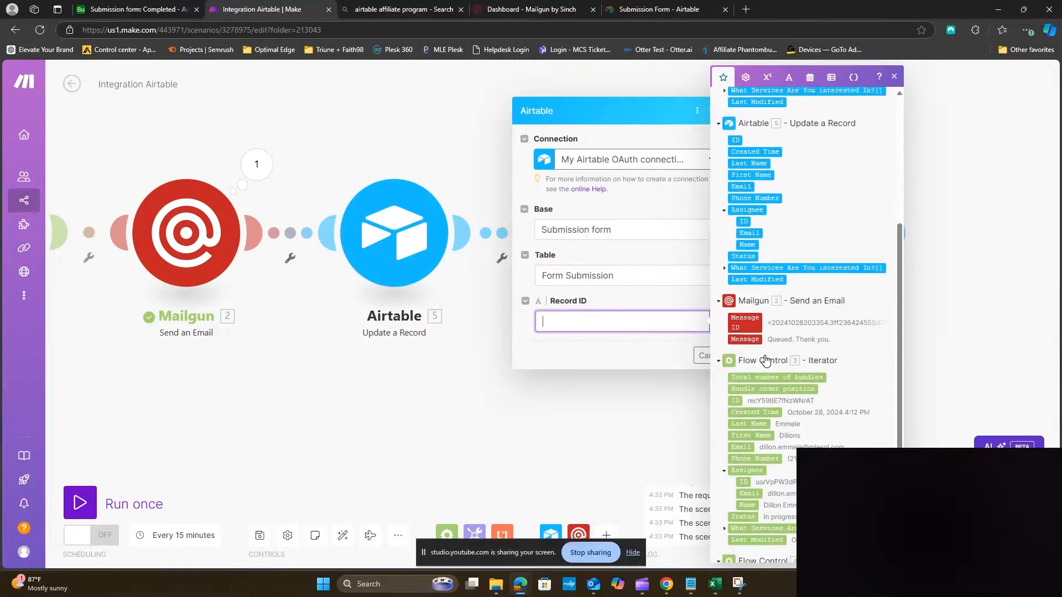
pyautogui.click(736, 349)
pyautogui.click(662, 357)
pyautogui.click(742, 355)
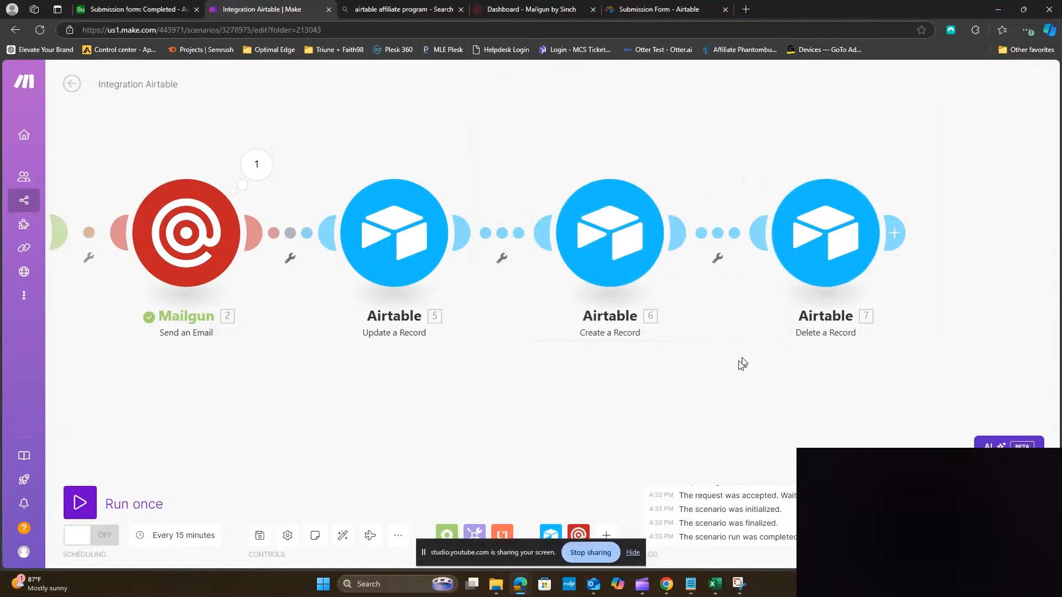
pyautogui.scroll(-3, 729, 386)
# Center the full chain from Watch Records to Delete a Record and play the Explain flow animation
pyautogui.moveTo(673, 410); pyautogui.dragTo(713, 341)
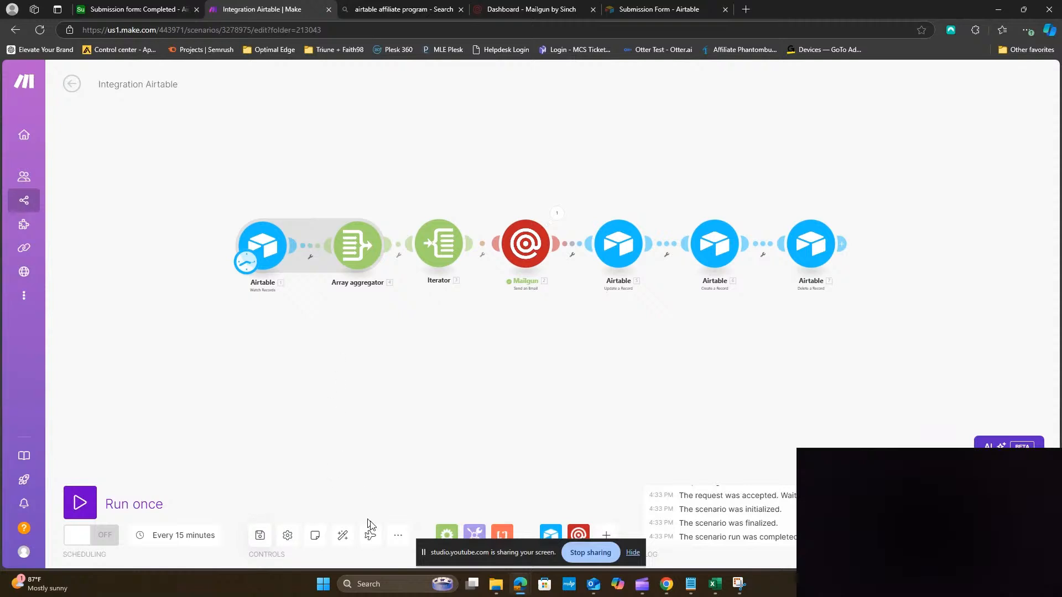
pyautogui.click(371, 540)
pyautogui.click(114, 10)
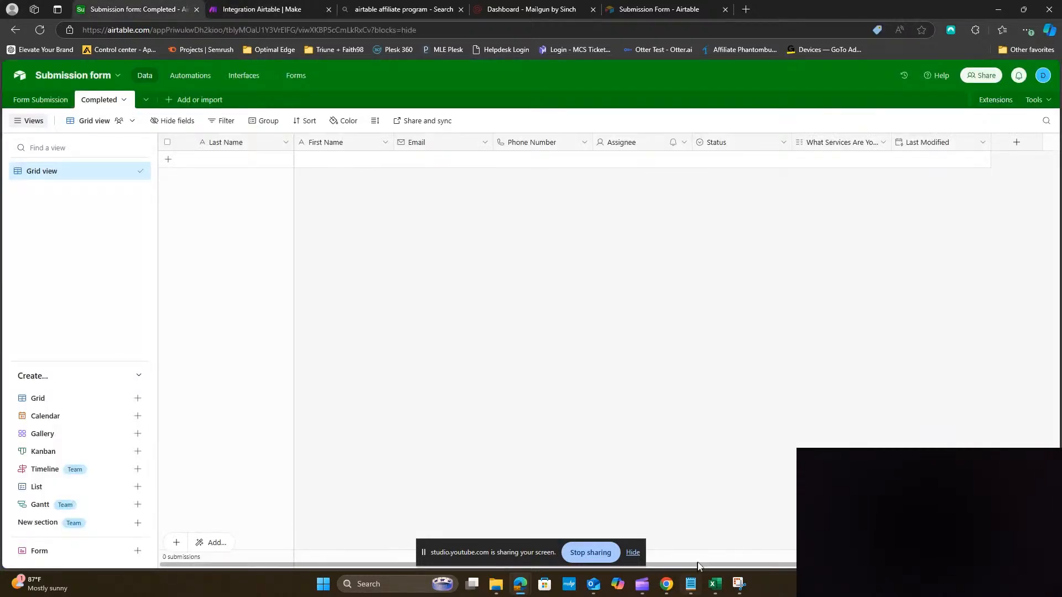
pyautogui.click(58, 105)
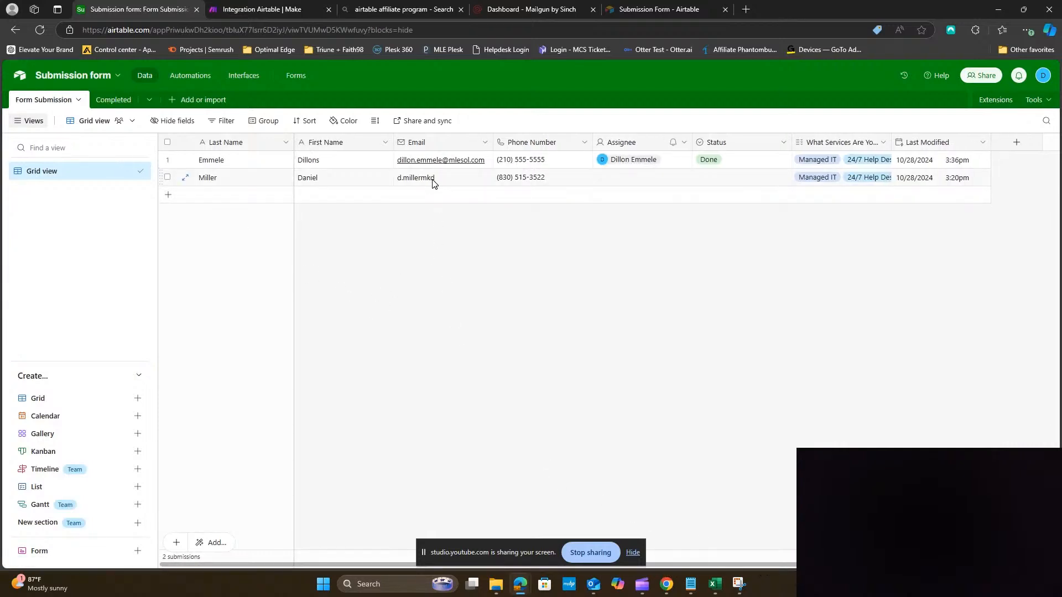
pyautogui.click(274, 9)
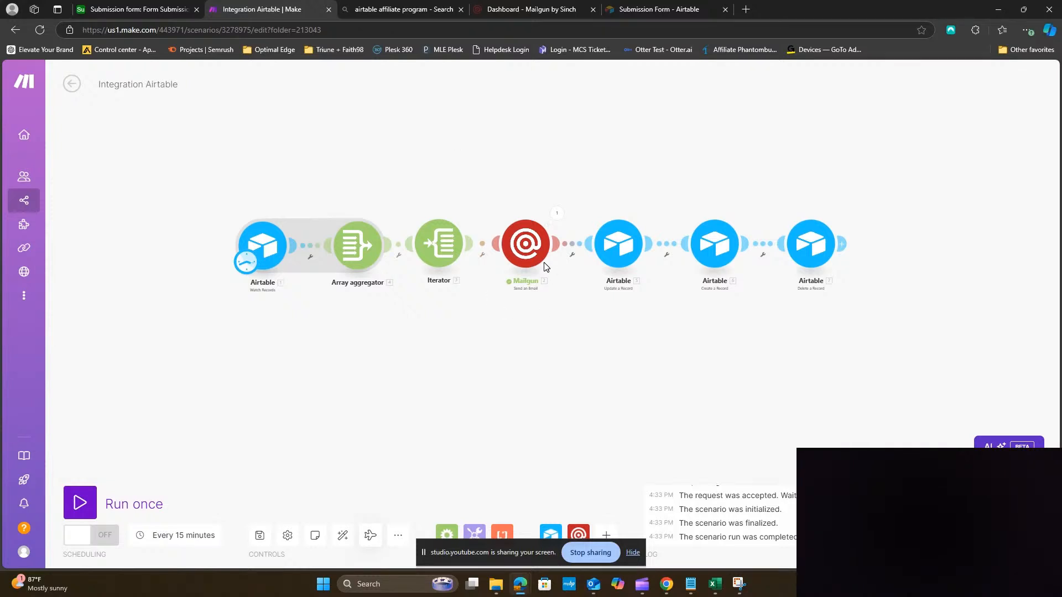
# In Airtable, change the first record's last name from Miller to Millers
pyautogui.click(146, 14)
pyautogui.doubleClick(253, 179)
pyautogui.write('s')
pyautogui.click(243, 245)
# Run the Make scenario once and read the Mailgun step's missing 'to' parameter error
pyautogui.click(266, 9)
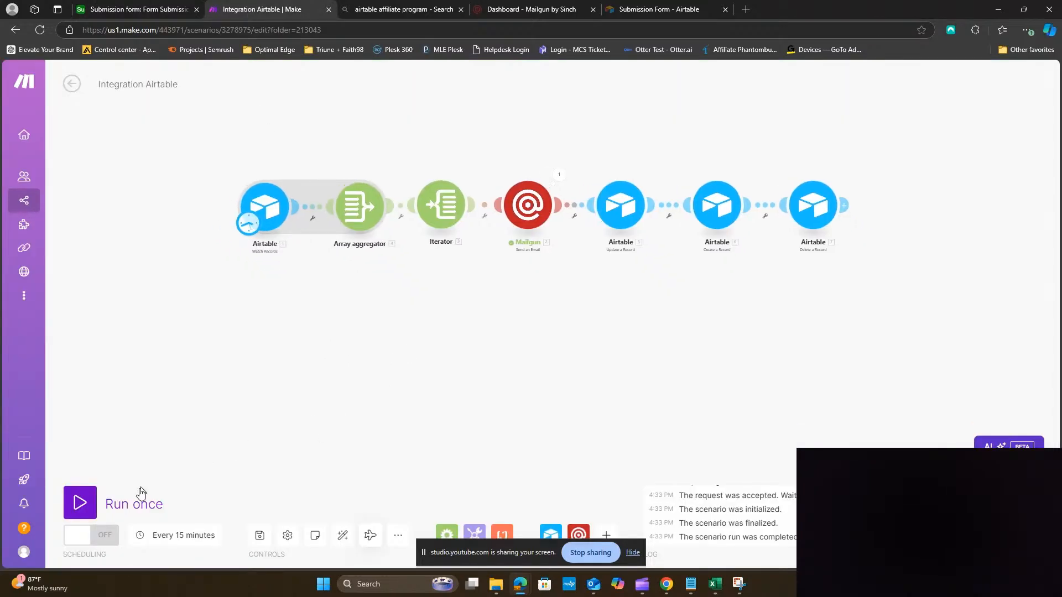
pyautogui.click(89, 505)
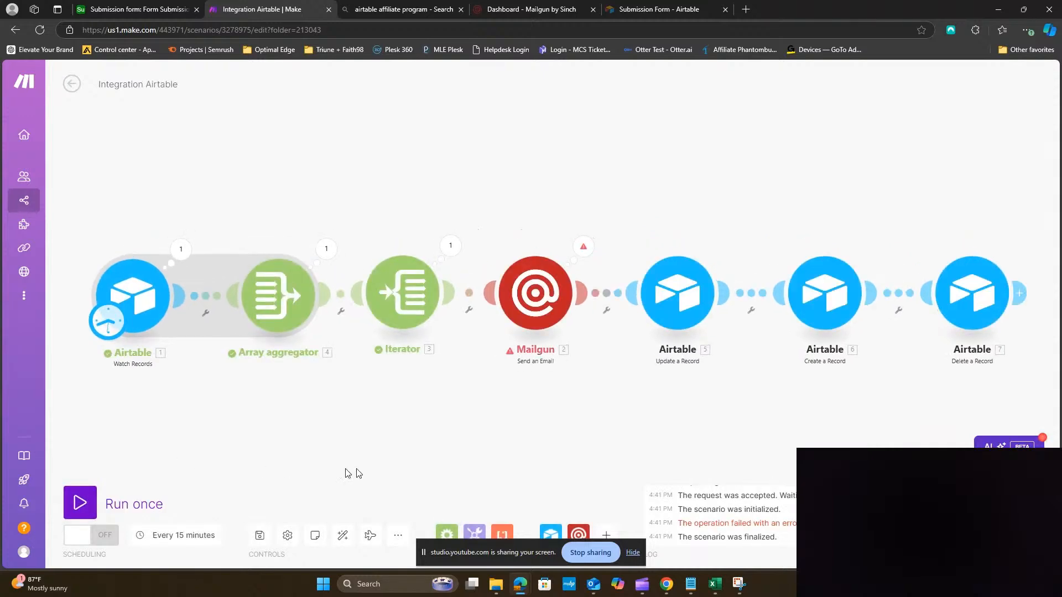
pyautogui.moveTo(445, 429); pyautogui.dragTo(444, 354)
pyautogui.click(581, 179)
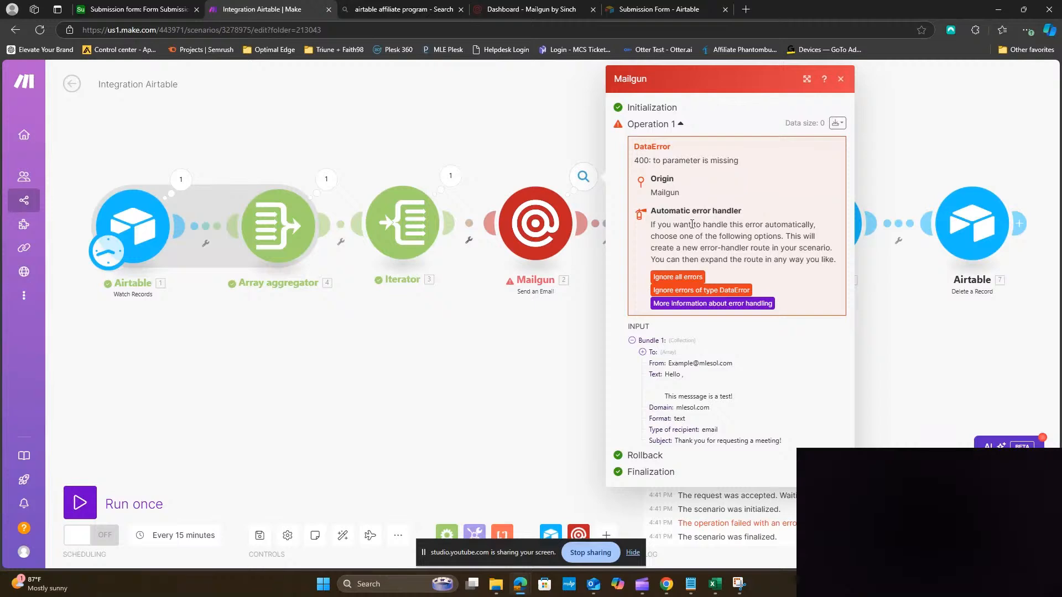
pyautogui.click(548, 313)
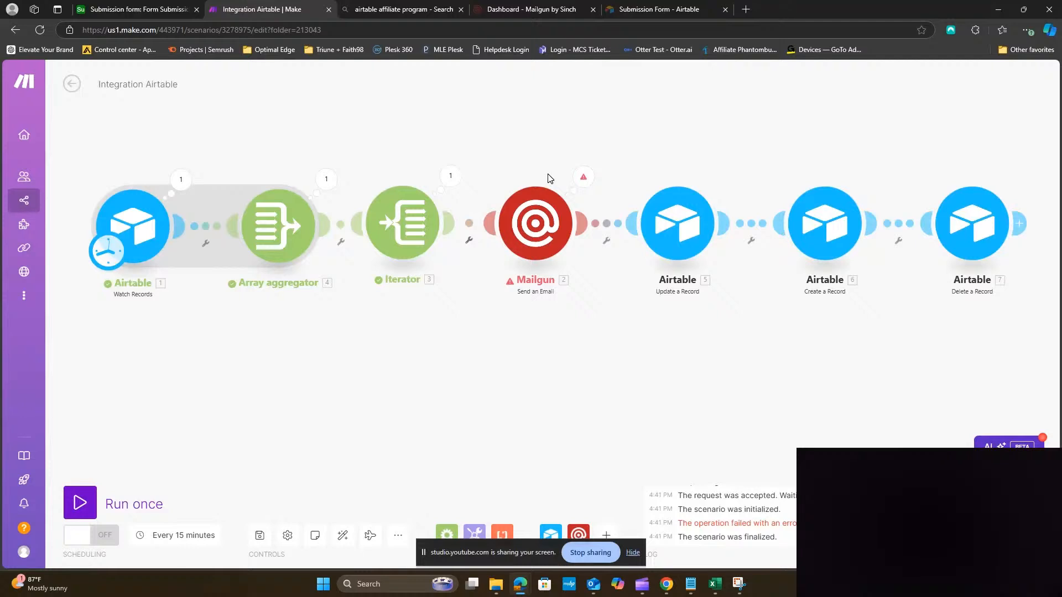
# Attach an Ignore error-handler route to the Mailgun module so its errors are skipped
pyautogui.rightClick(551, 227)
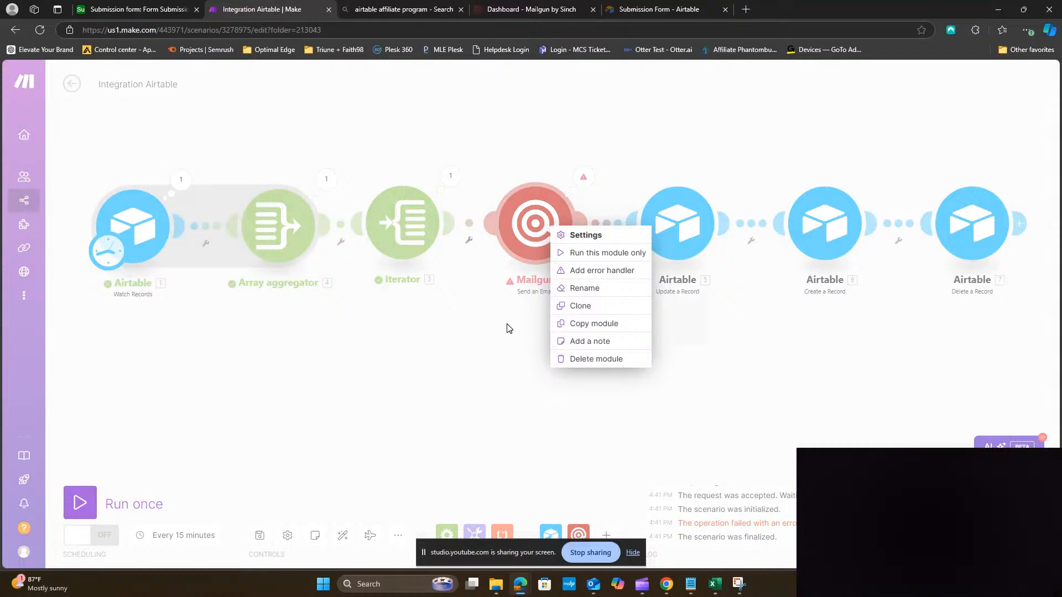
pyautogui.click(586, 277)
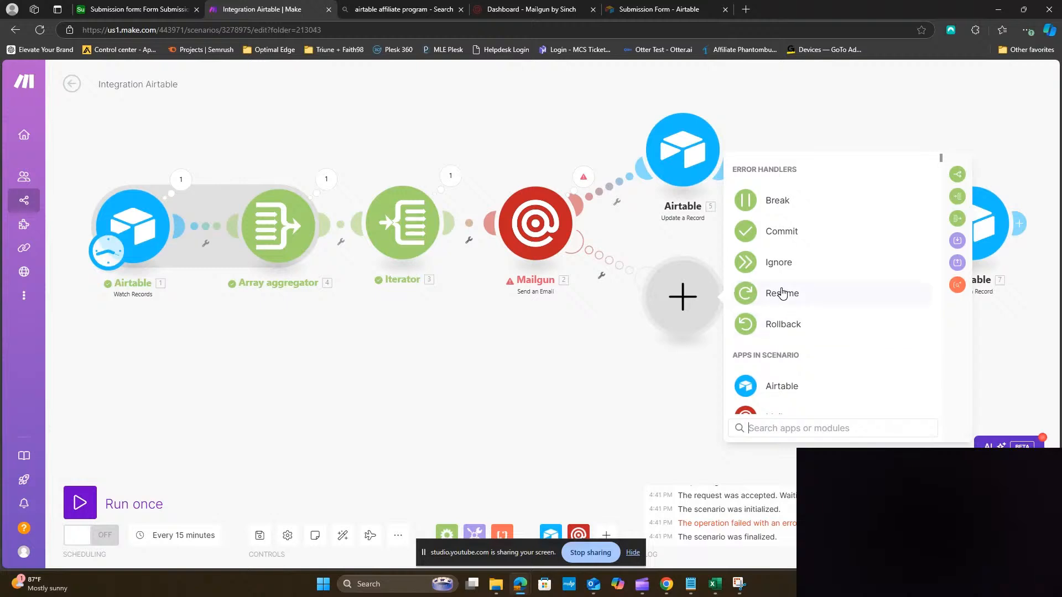
pyautogui.click(780, 263)
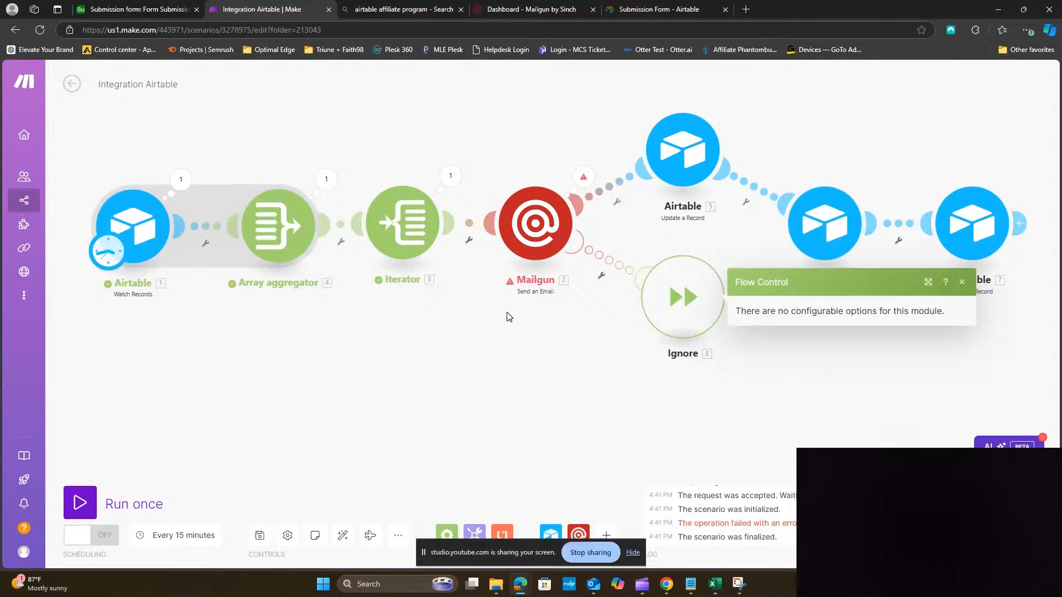
pyautogui.click(474, 360)
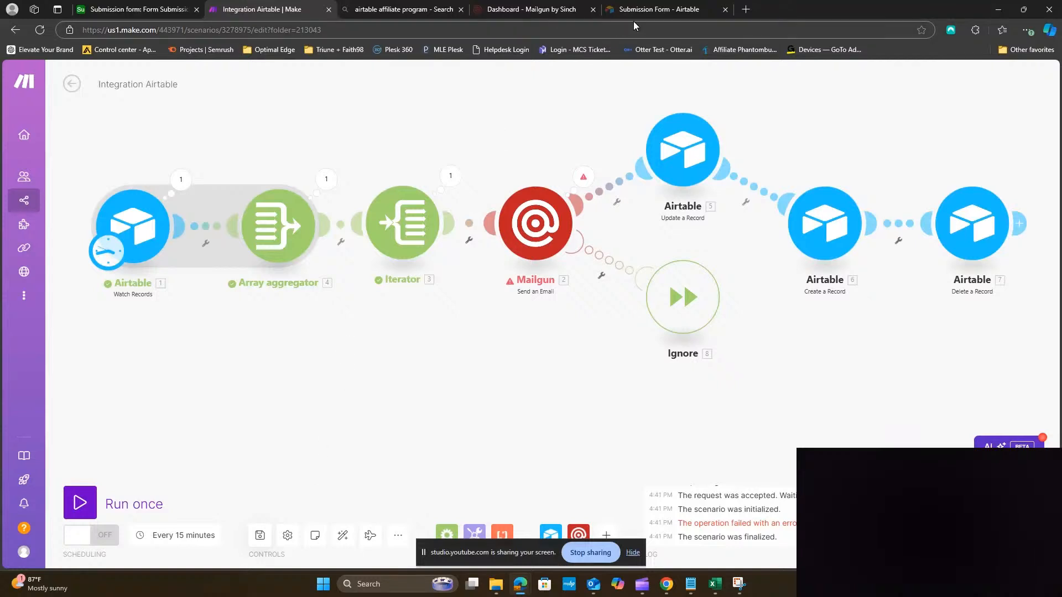
# Reorder the browser tabs and return to Airtable's Form Submission records grid
pyautogui.moveTo(656, 12); pyautogui.dragTo(410, 14)
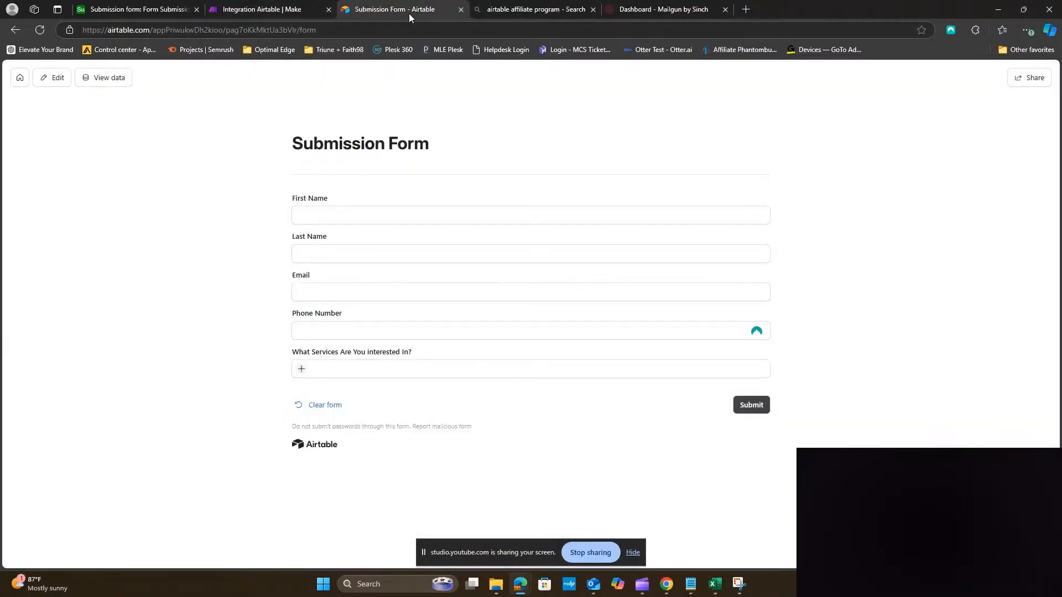
pyautogui.click(104, 11)
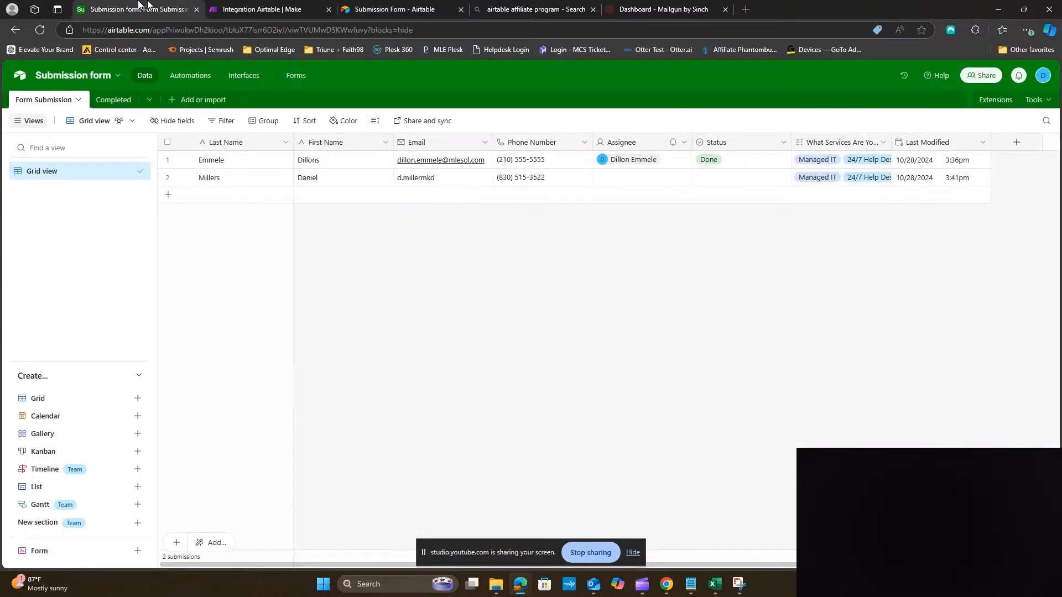
pyautogui.click(236, 11)
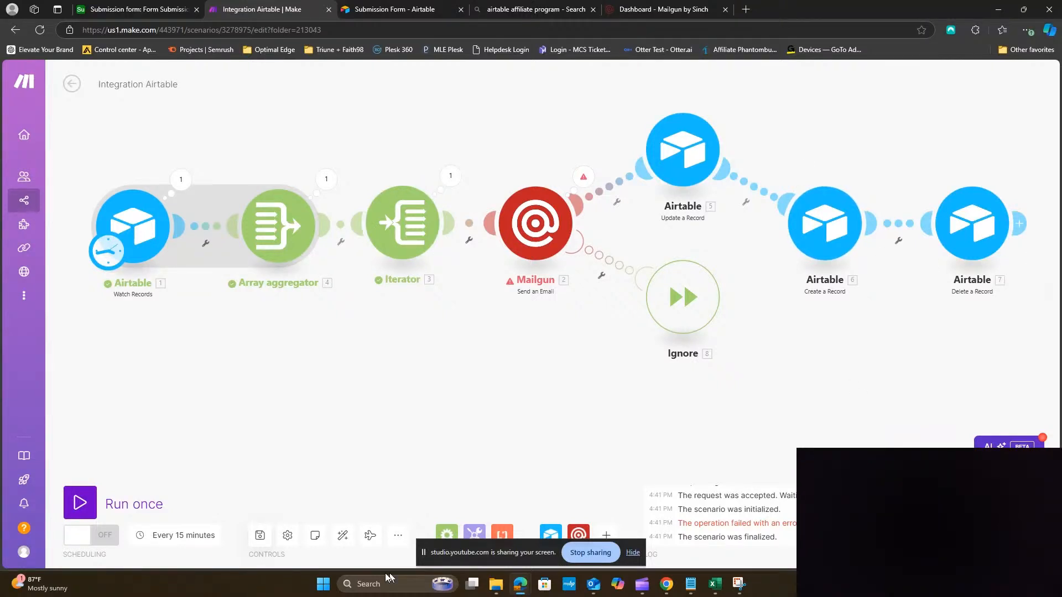
pyautogui.click(185, 9)
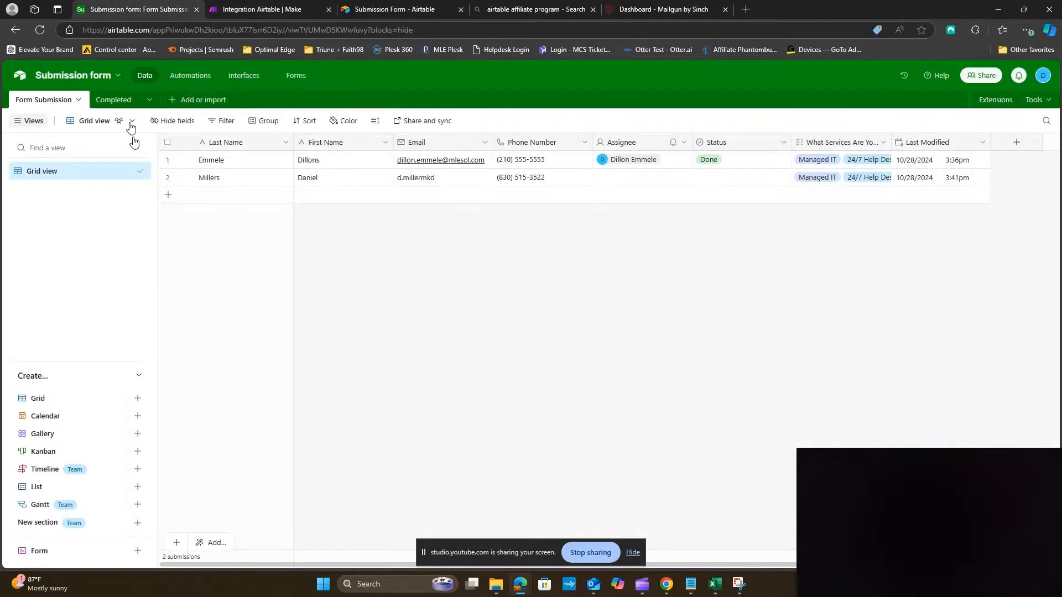
# Append 's' to the Millers last name and start editing the first record's last name
pyautogui.click(231, 177)
pyautogui.click(231, 177)
pyautogui.write('s')
pyautogui.doubleClick(243, 158)
# Finish the last-name edit, then fill the Submission Form with name Test Test, an e-mail and phone number
pyautogui.write('ss')
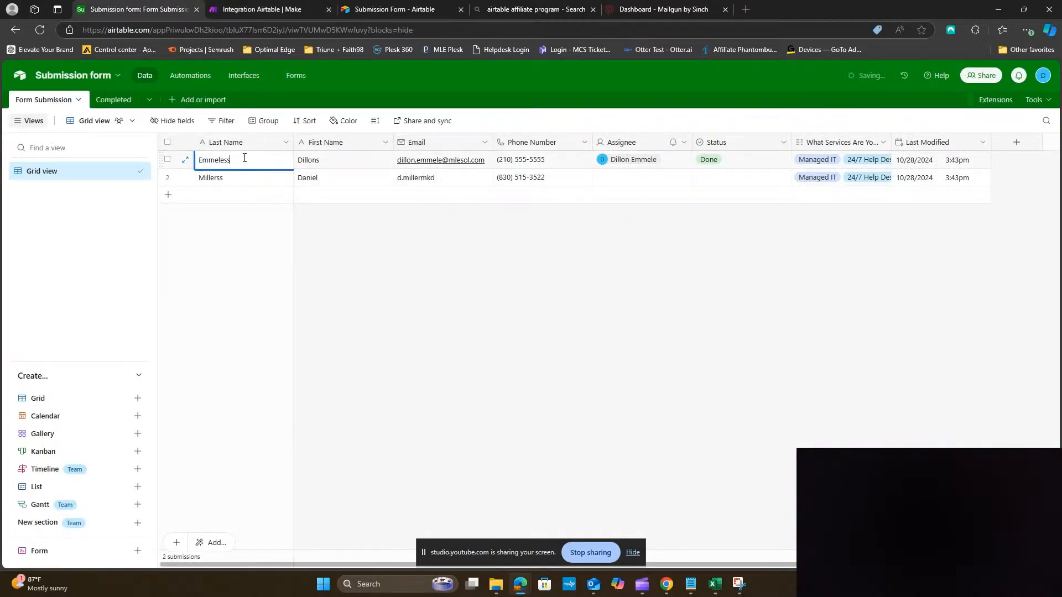
pyautogui.click(419, 9)
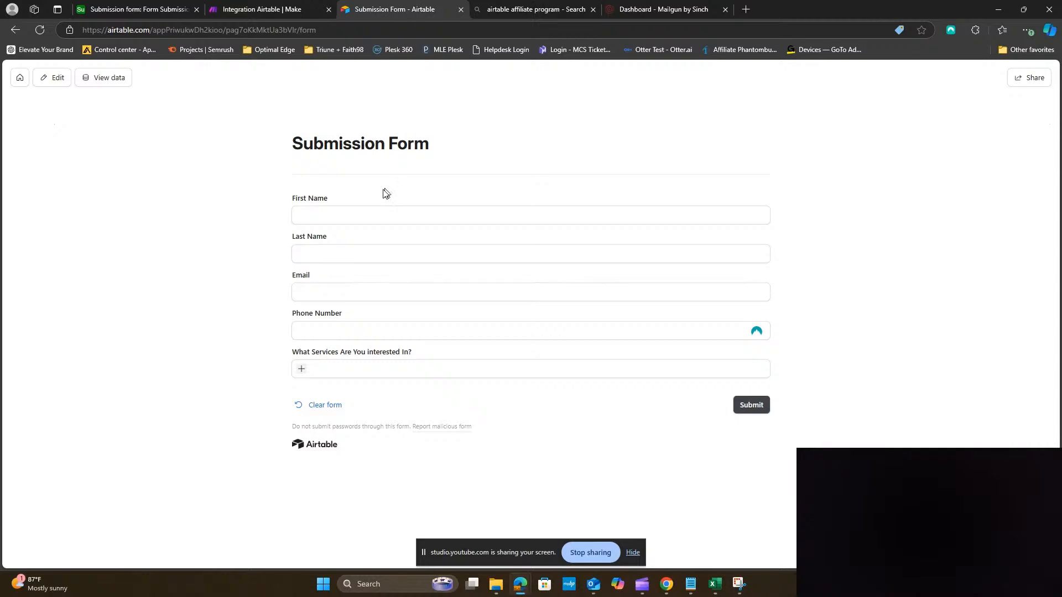
pyautogui.click(368, 215)
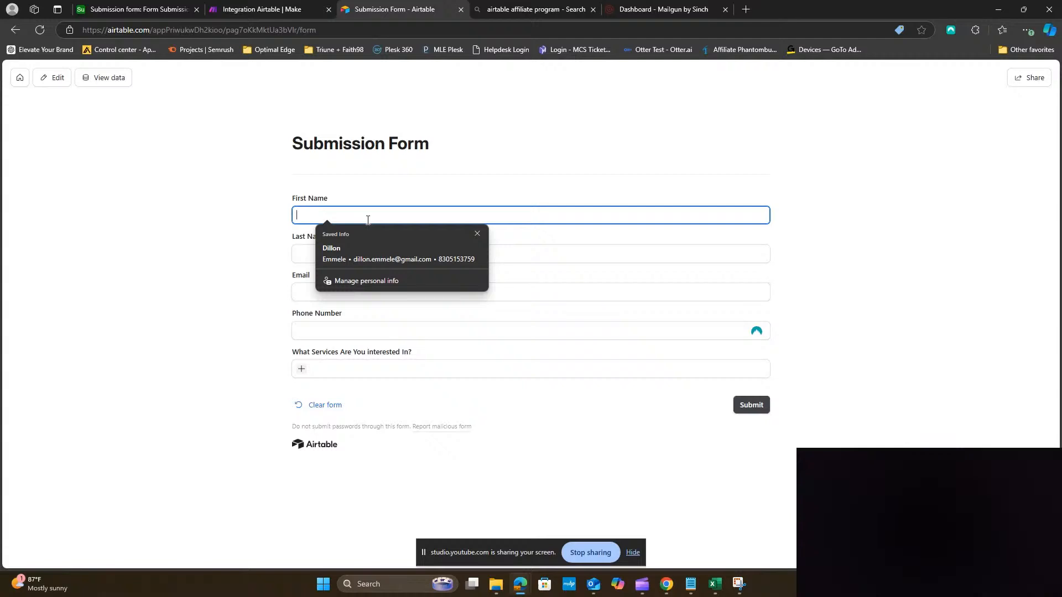
pyautogui.write('Test')
pyautogui.press('Tab')
pyautogui.write('Test')
pyautogui.press('Tab')
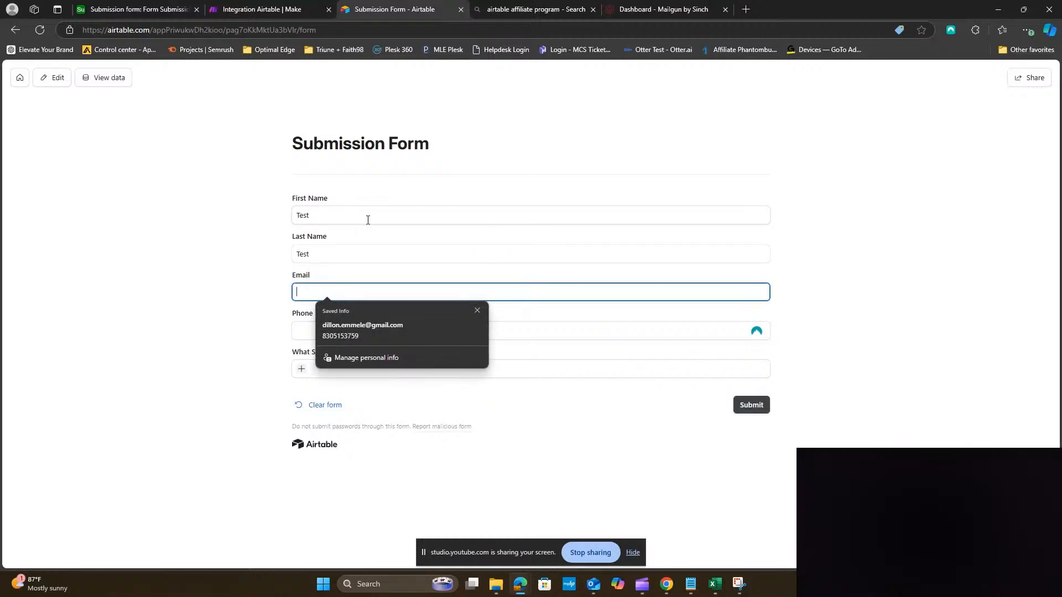
pyautogui.press('Tab')
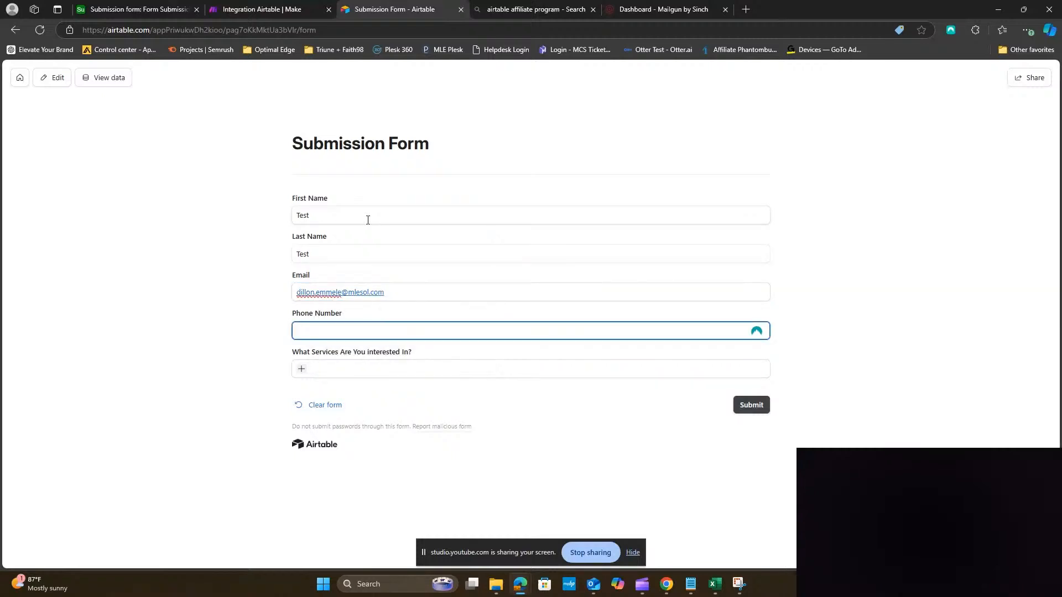
pyautogui.write('830')
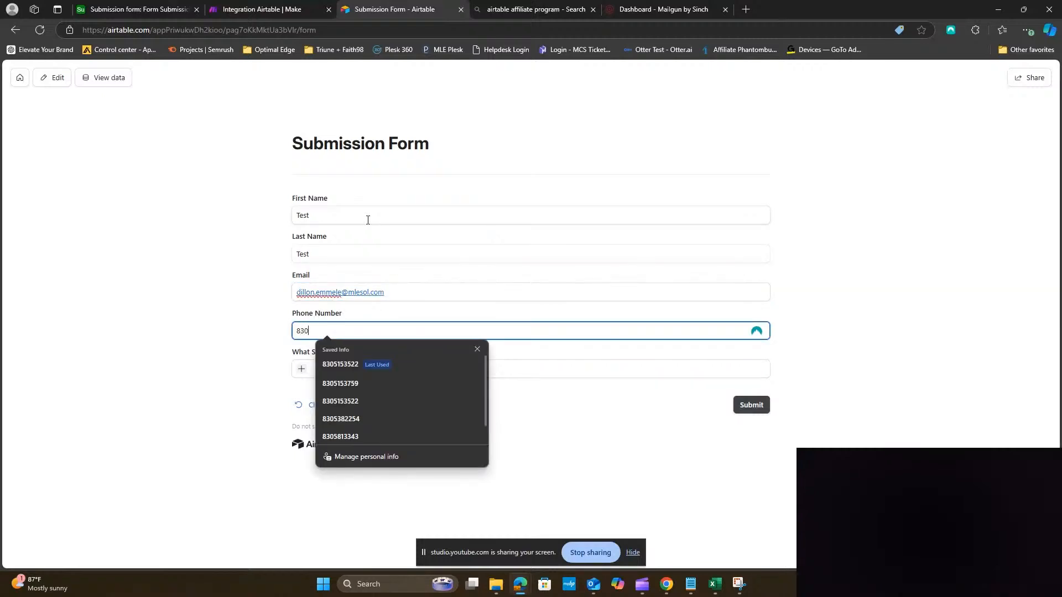
pyautogui.write(') 515-555555')
pyautogui.press('Tab')
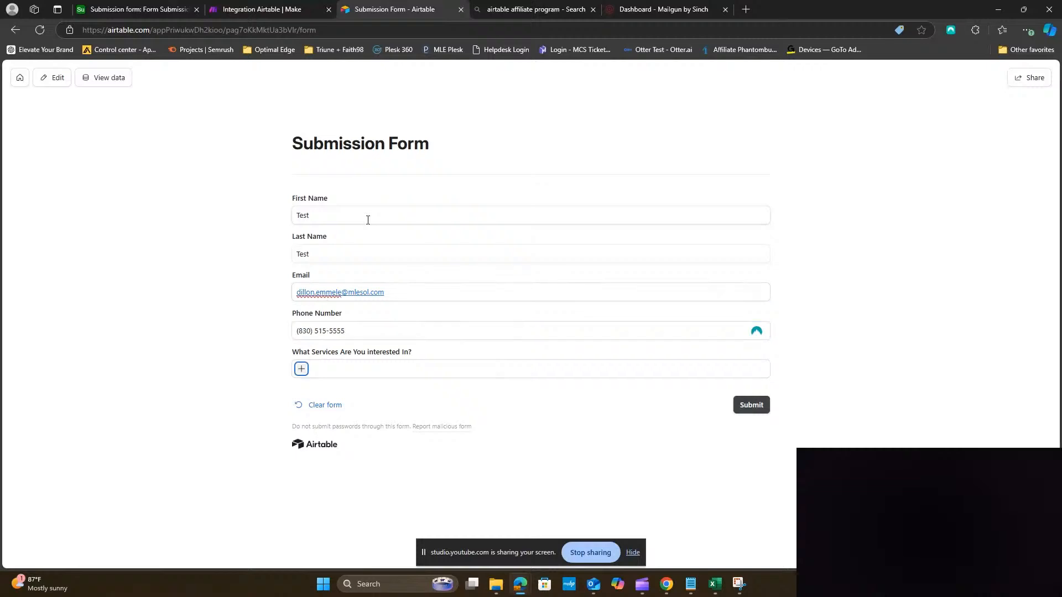
# Select Managed IT, SAAS (Software) and 24/7 Help Desk, submit the form, and return to the submissions table
pyautogui.click(302, 370)
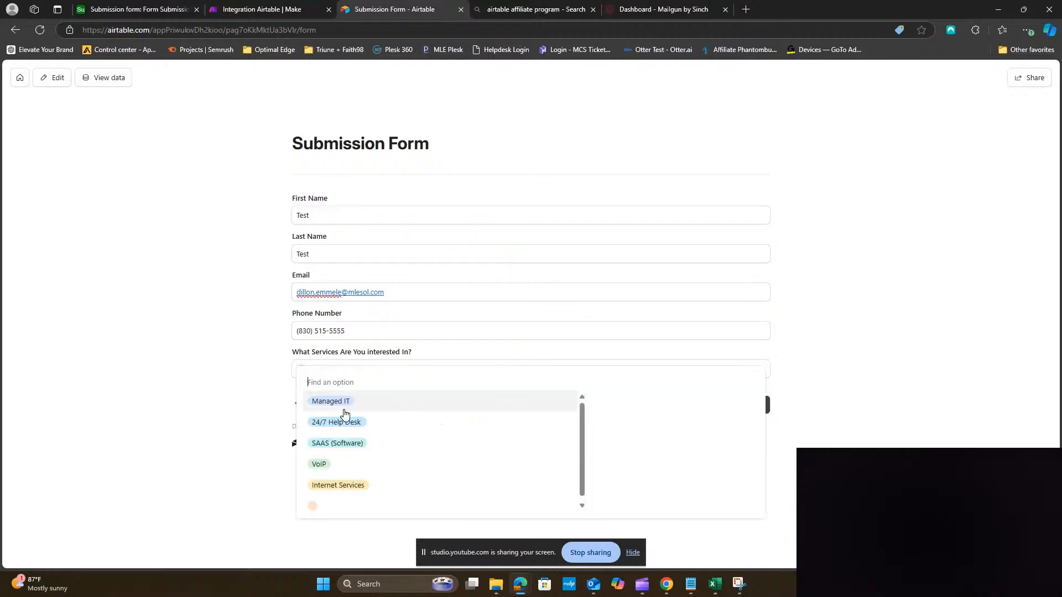
pyautogui.click(343, 401)
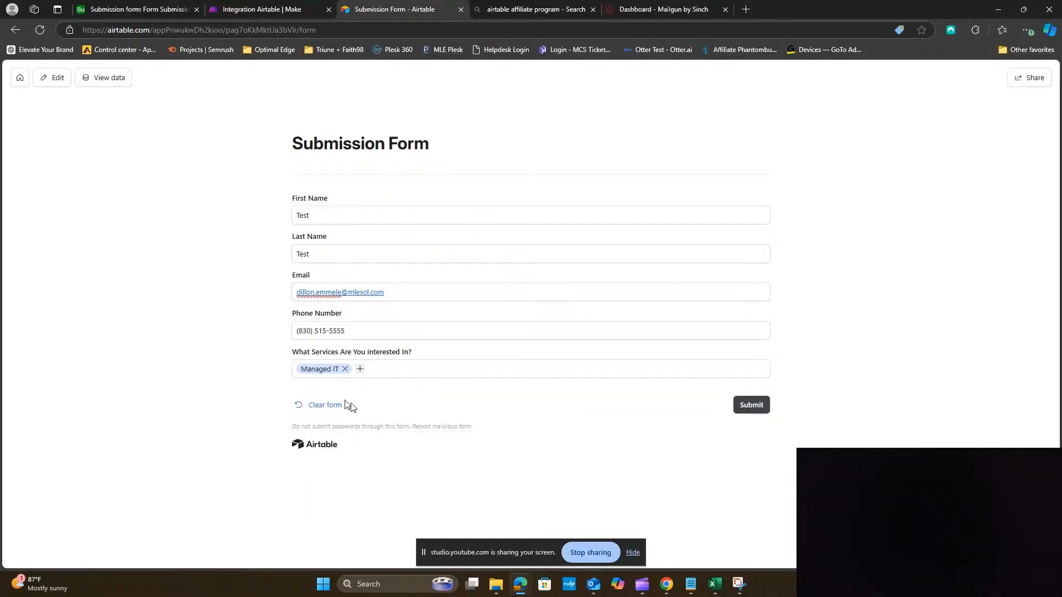
pyautogui.click(360, 371)
pyautogui.click(381, 423)
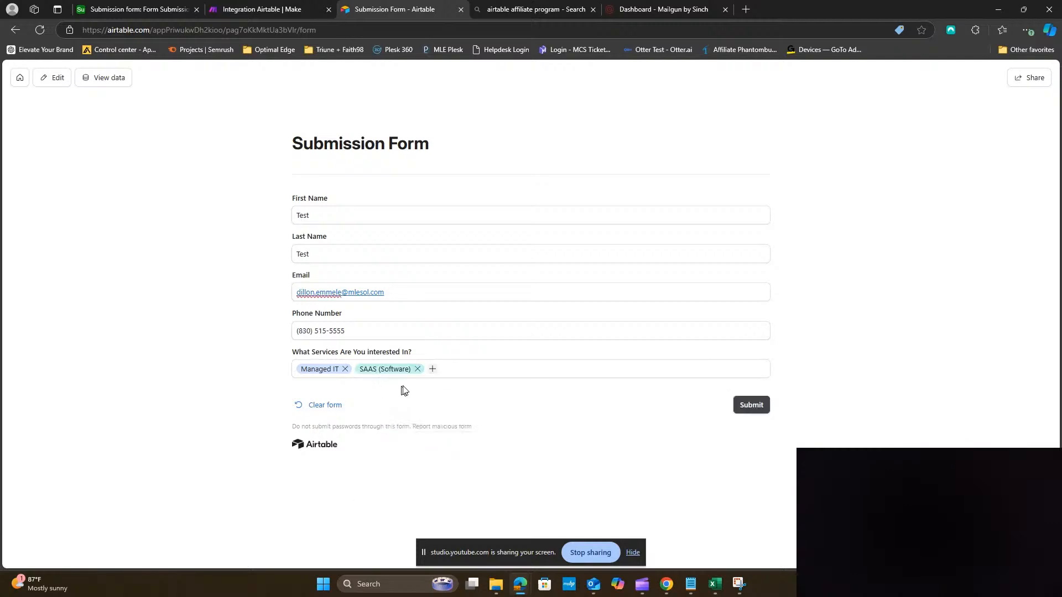
pyautogui.click(431, 370)
pyautogui.click(446, 403)
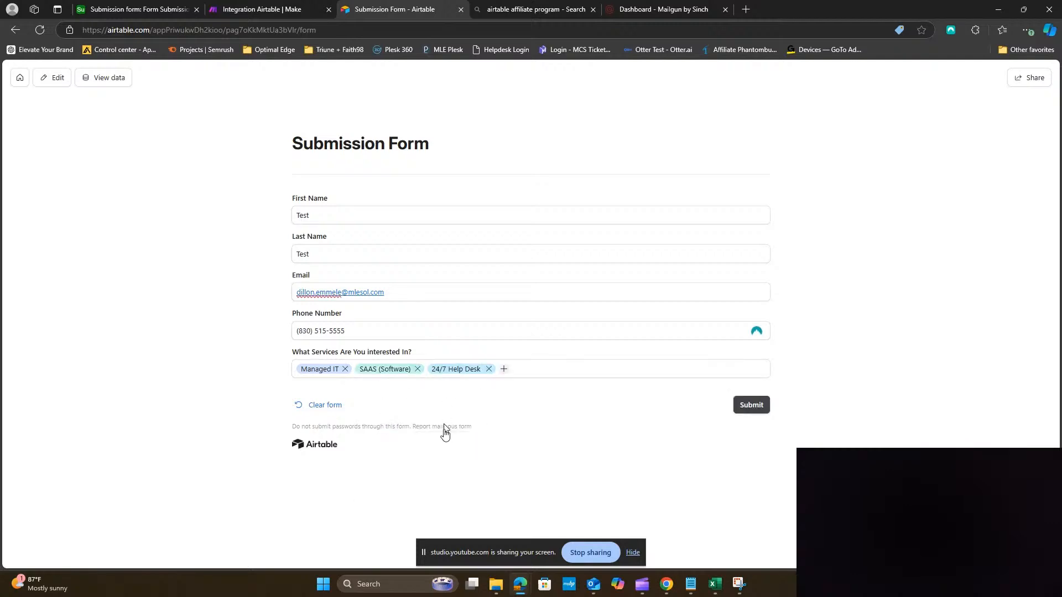
pyautogui.click(751, 406)
pyautogui.click(139, 10)
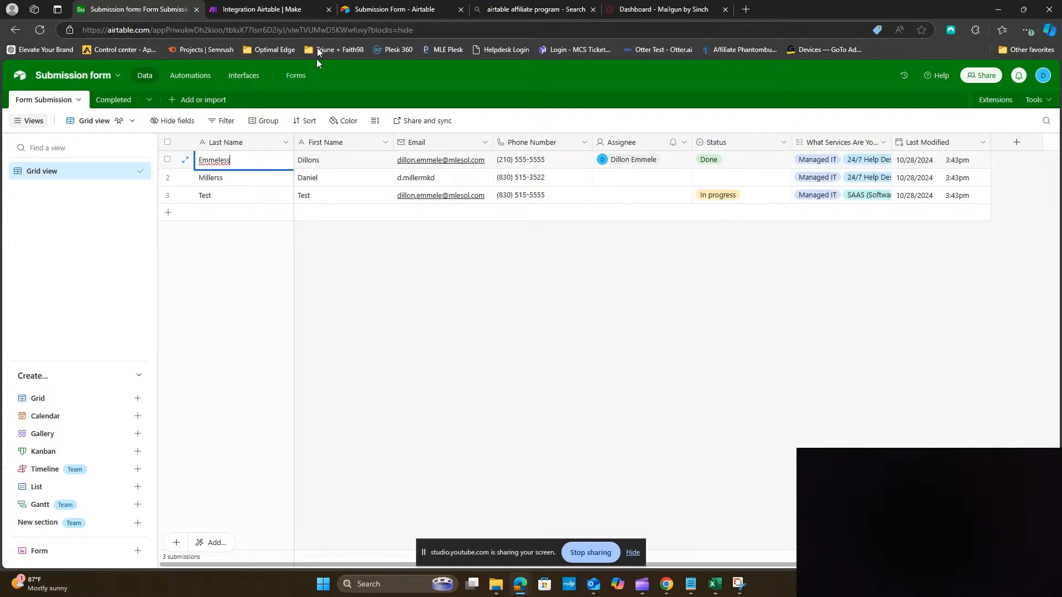
# Check that the new Test submission shows In progress in Airtable, then return to the Make scenario
pyautogui.click(318, 9)
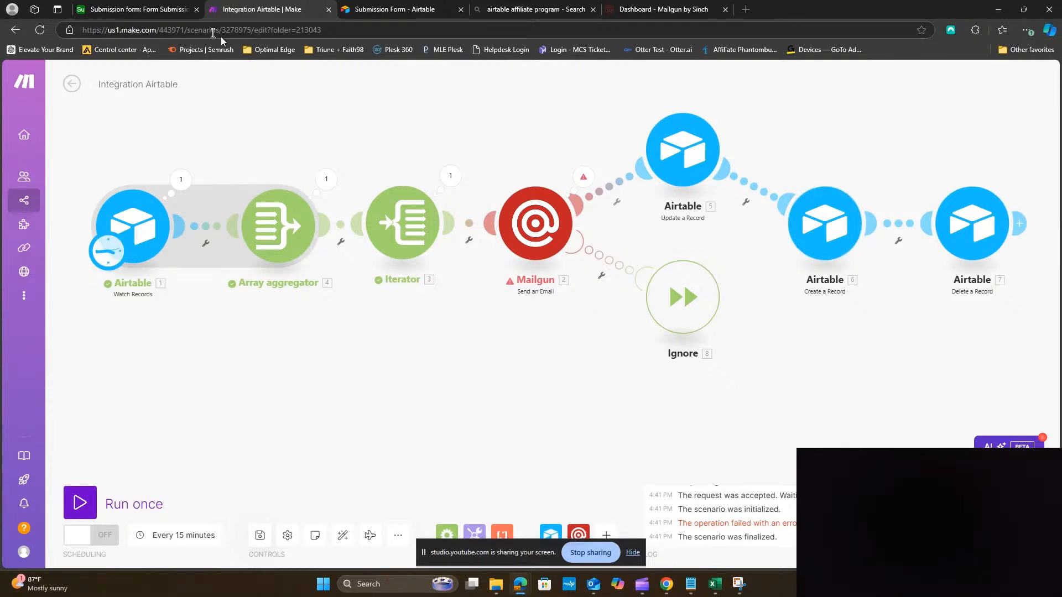
pyautogui.click(155, 10)
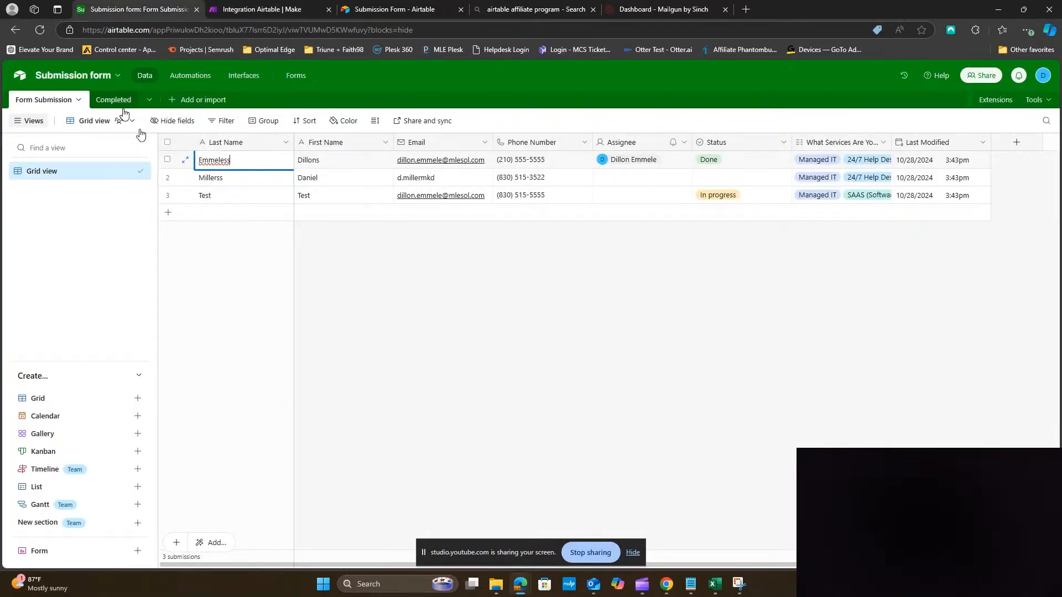
pyautogui.click(255, 15)
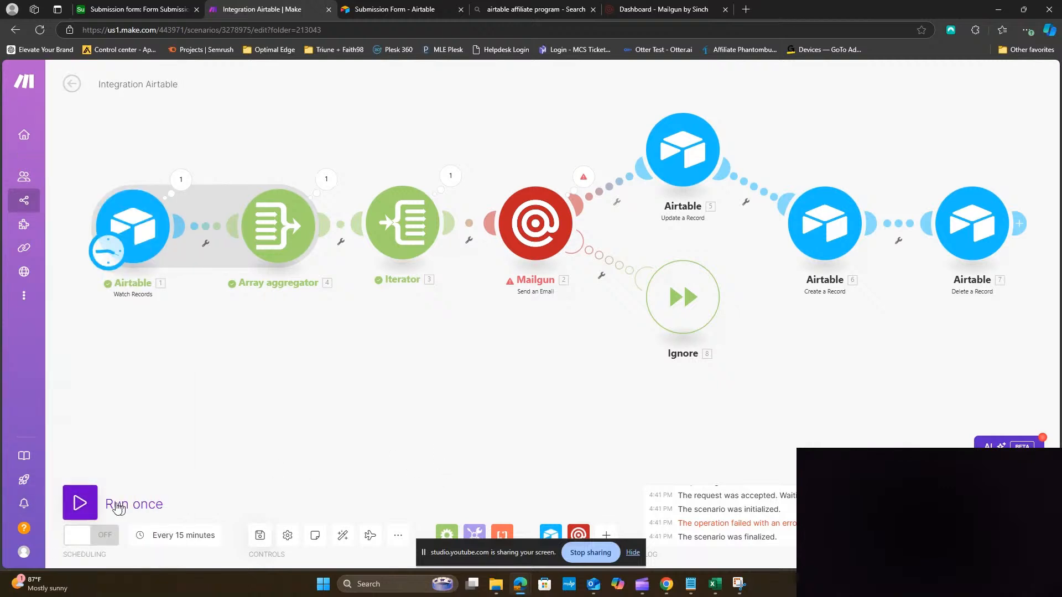
# Run the scenario once and inspect the Mailgun module's missing 'to' parameter error
pyautogui.click(84, 505)
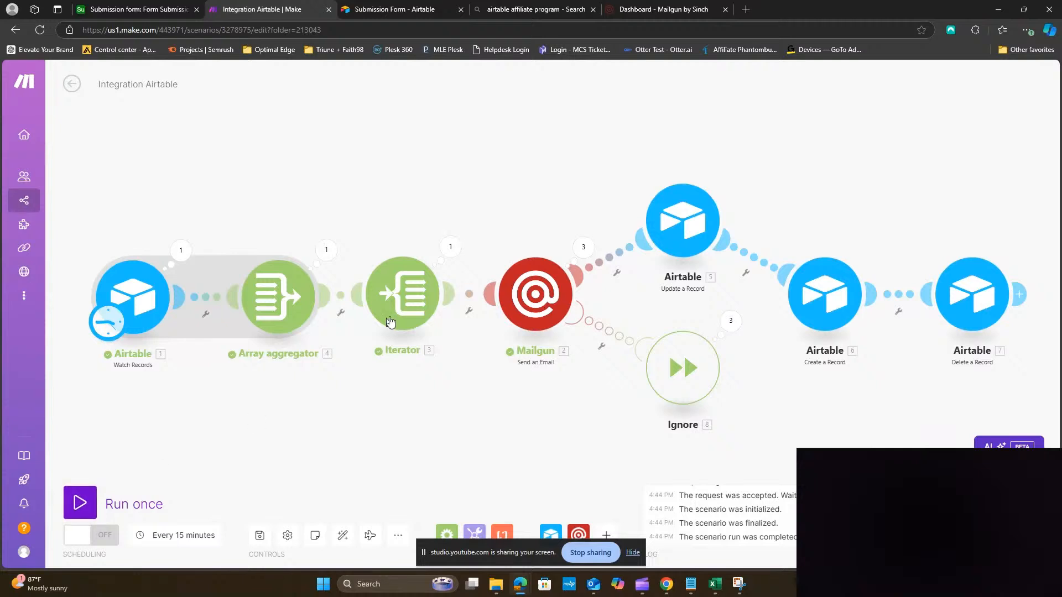
pyautogui.click(582, 248)
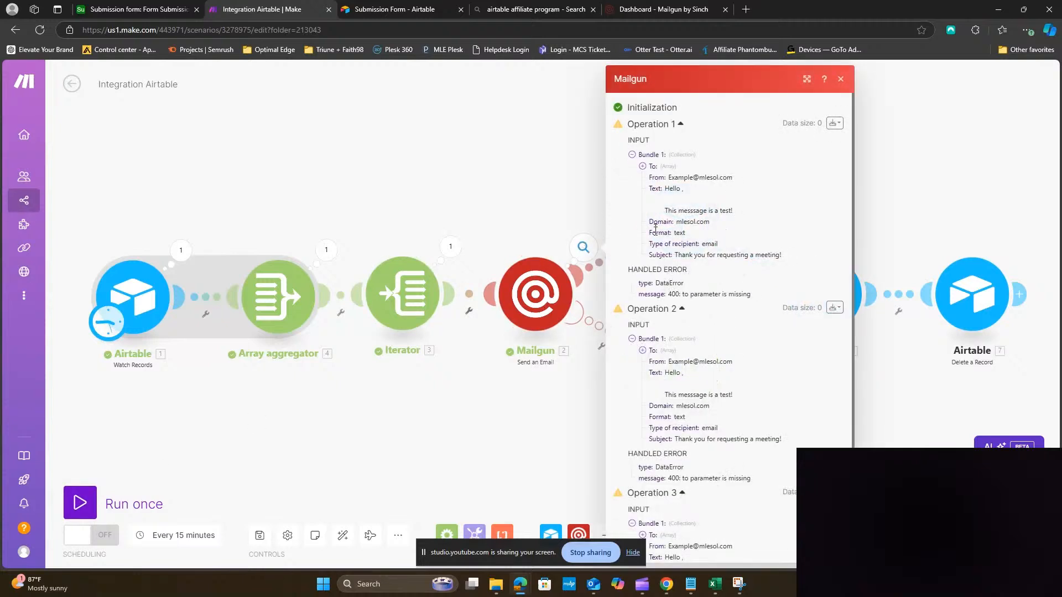
pyautogui.moveTo(656, 296); pyautogui.dragTo(758, 295)
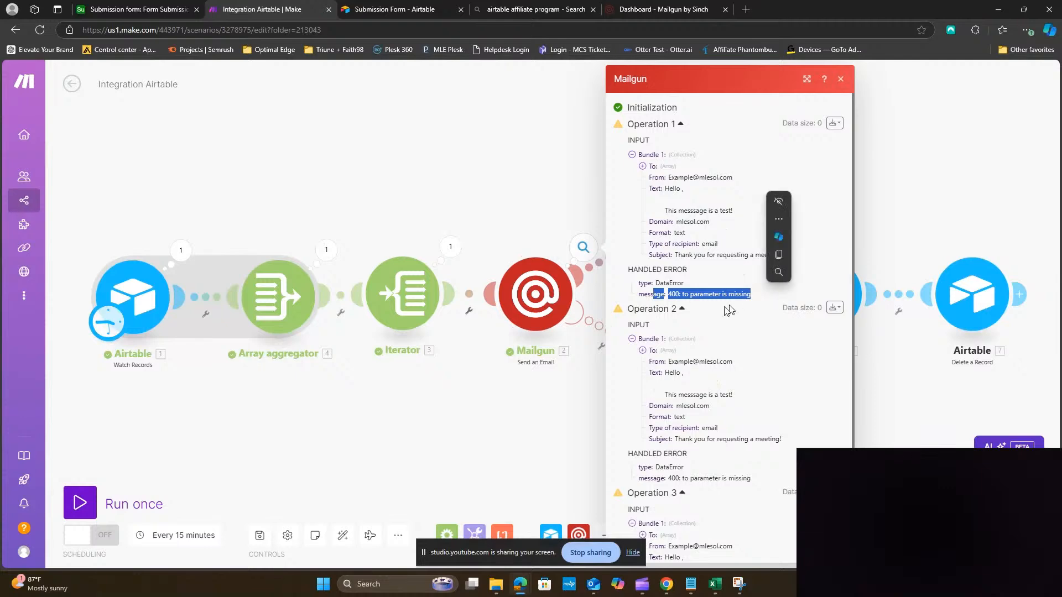
# Remap Mailgun's To field to the Iterator's Email and the 'Hello' greeting name to its First Name
pyautogui.click(542, 409)
pyautogui.click(535, 293)
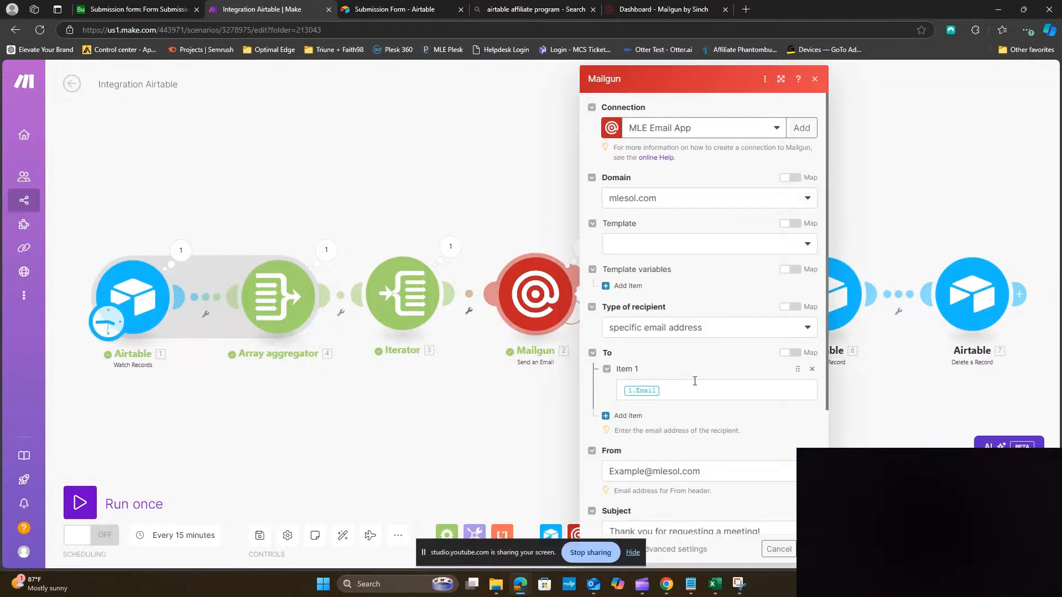
pyautogui.scroll(-2, 677, 337)
pyautogui.click(676, 334)
pyautogui.press('BackSpace')
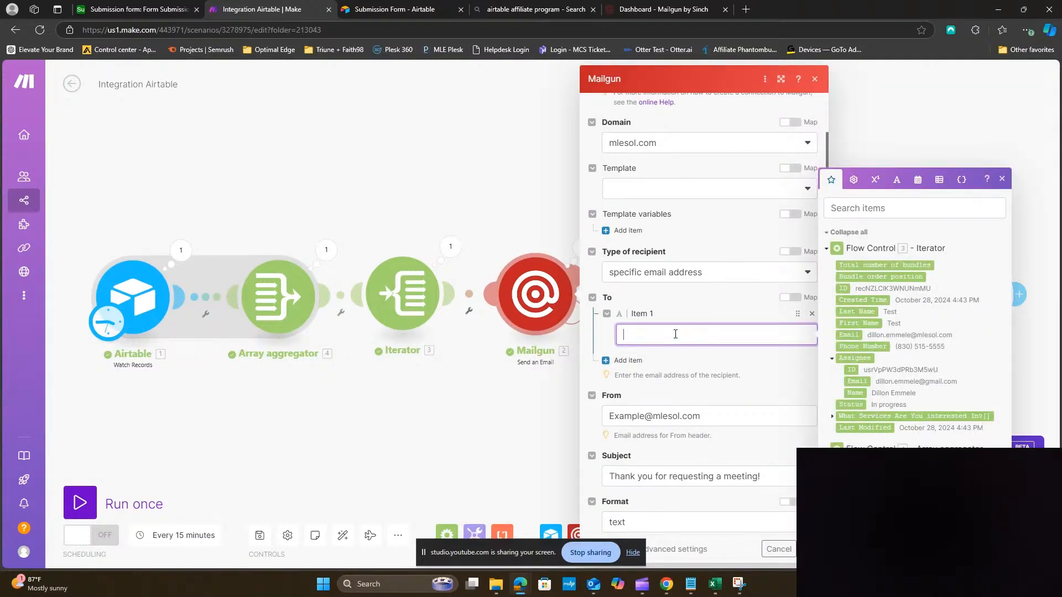
pyautogui.scroll(-2, 651, 398)
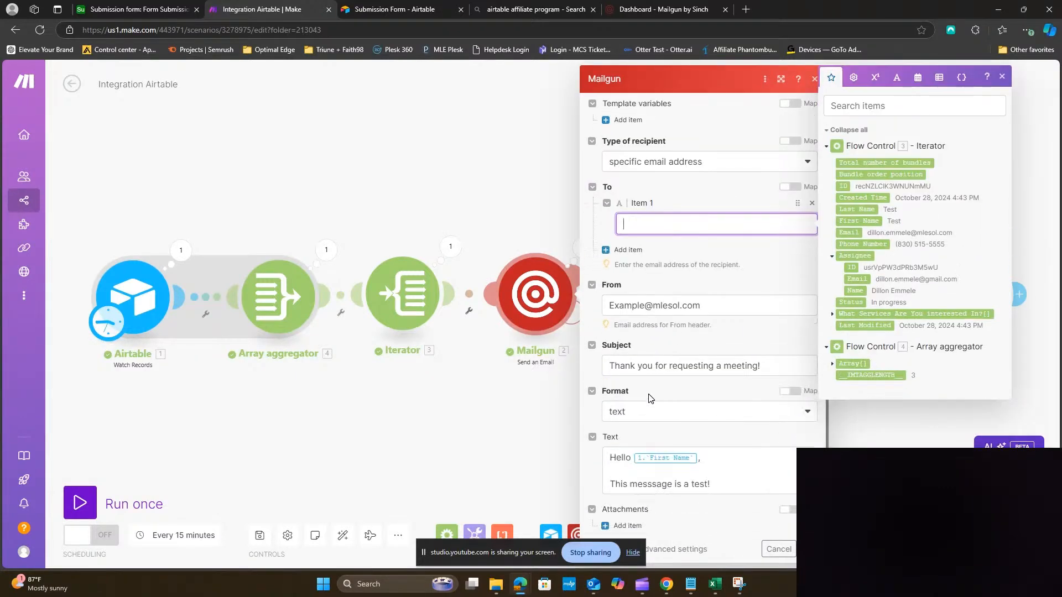
pyautogui.click(700, 458)
pyautogui.press('BackSpace')
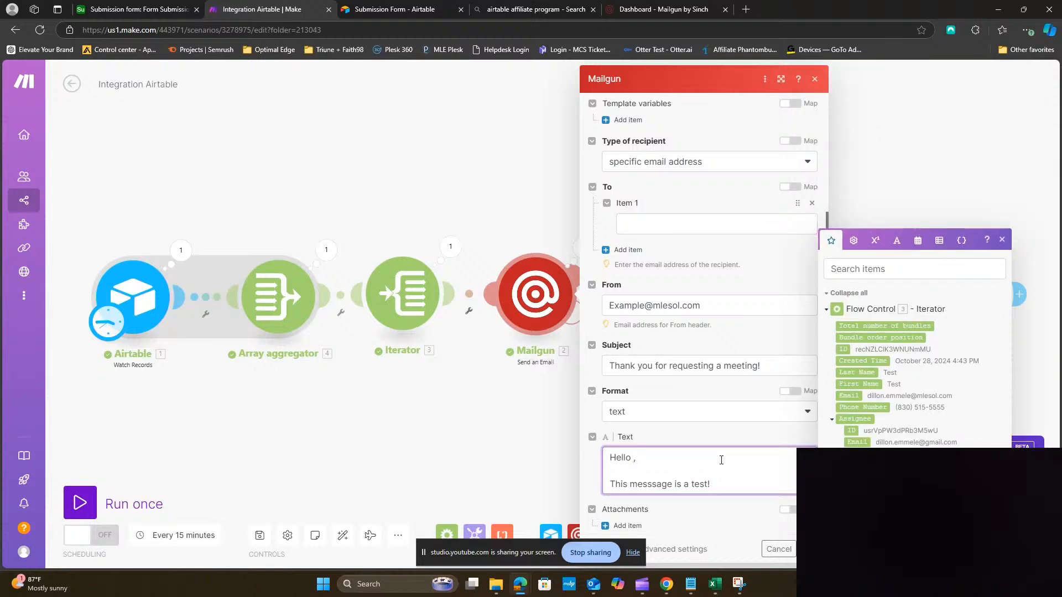
pyautogui.click(645, 224)
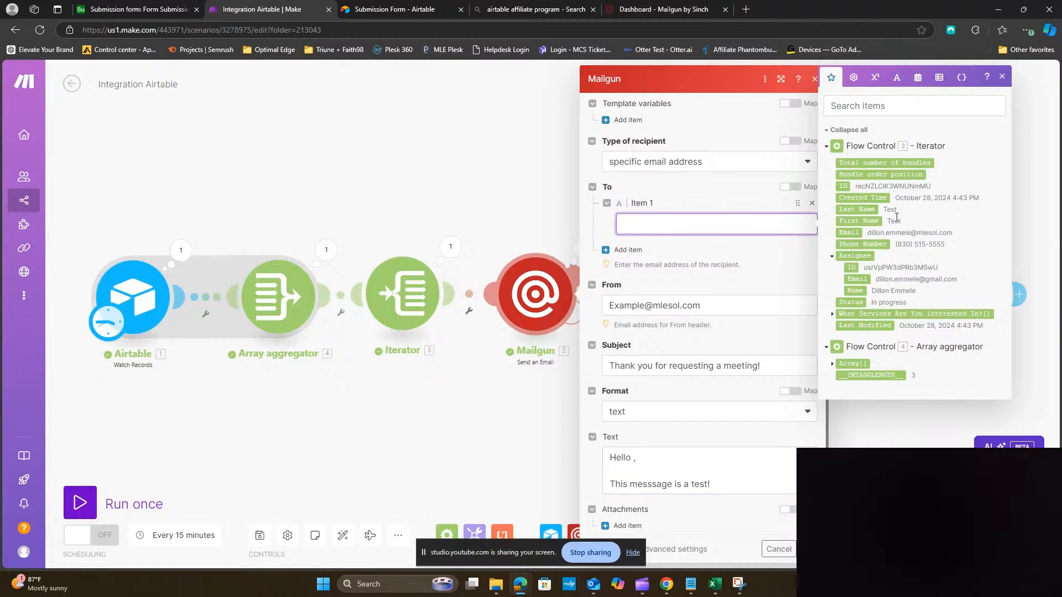
pyautogui.click(849, 233)
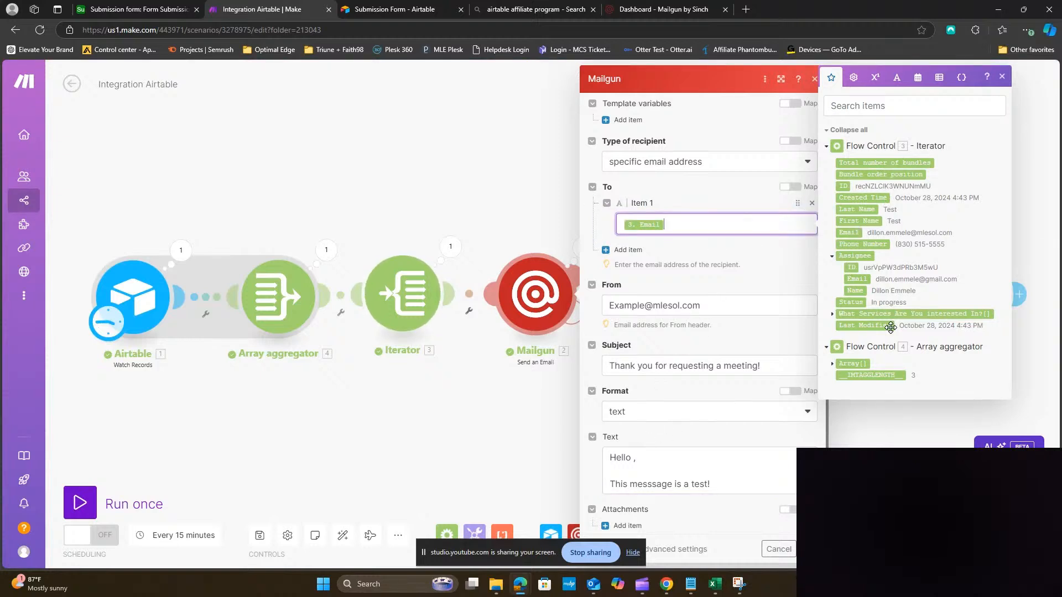
pyautogui.click(631, 458)
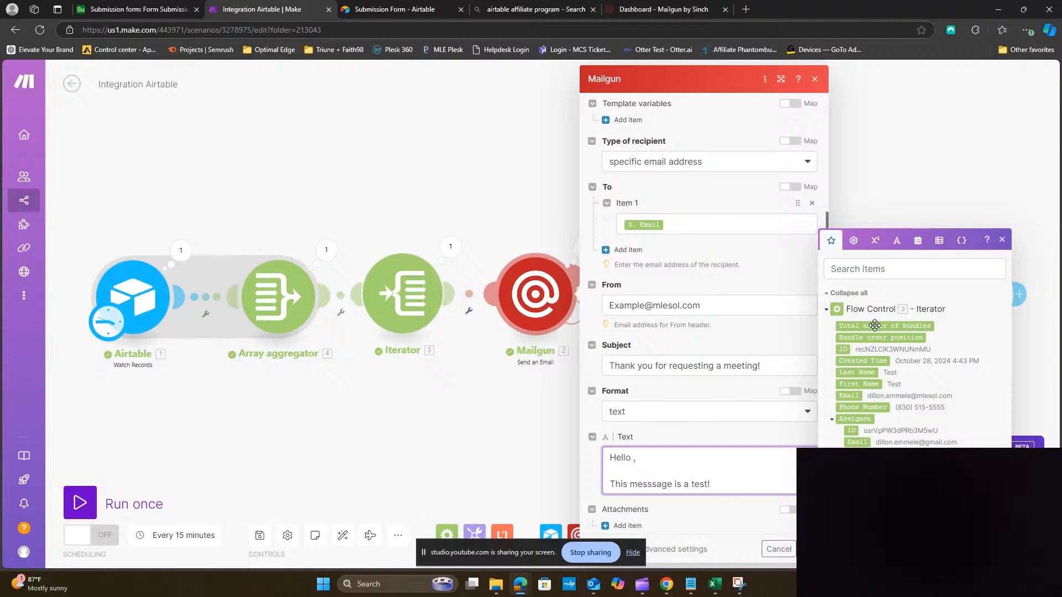
pyautogui.click(864, 384)
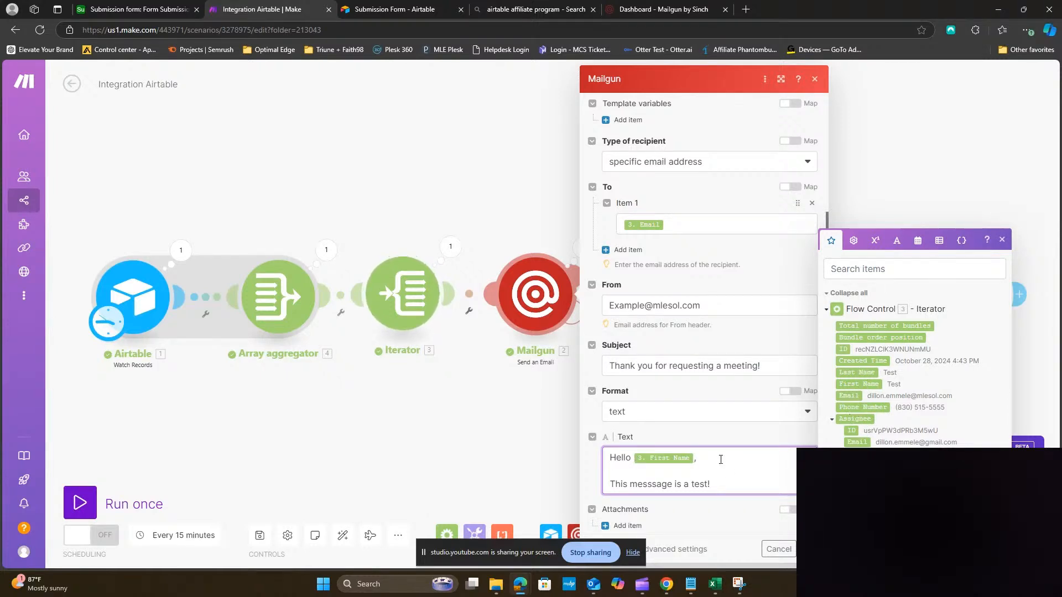
pyautogui.click(736, 525)
pyautogui.click(808, 550)
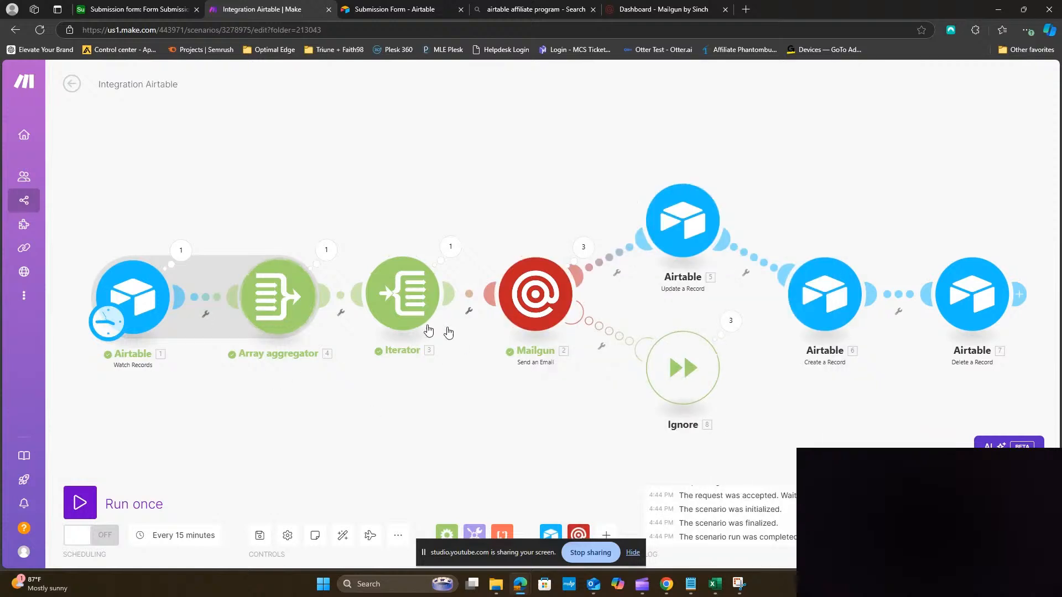
# Run the scenario once, then trim the extra letter from all three records' Last Name cells in Airtable
pyautogui.click(133, 506)
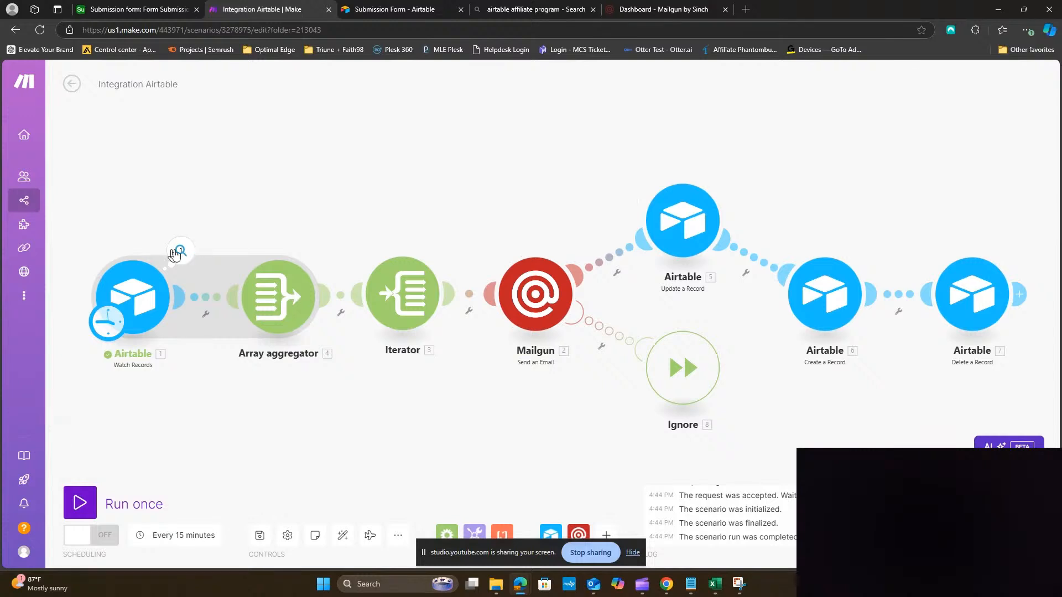
pyautogui.click(138, 10)
pyautogui.doubleClick(251, 159)
pyautogui.click(250, 159)
pyautogui.press('BackSpace')
pyautogui.click(258, 178)
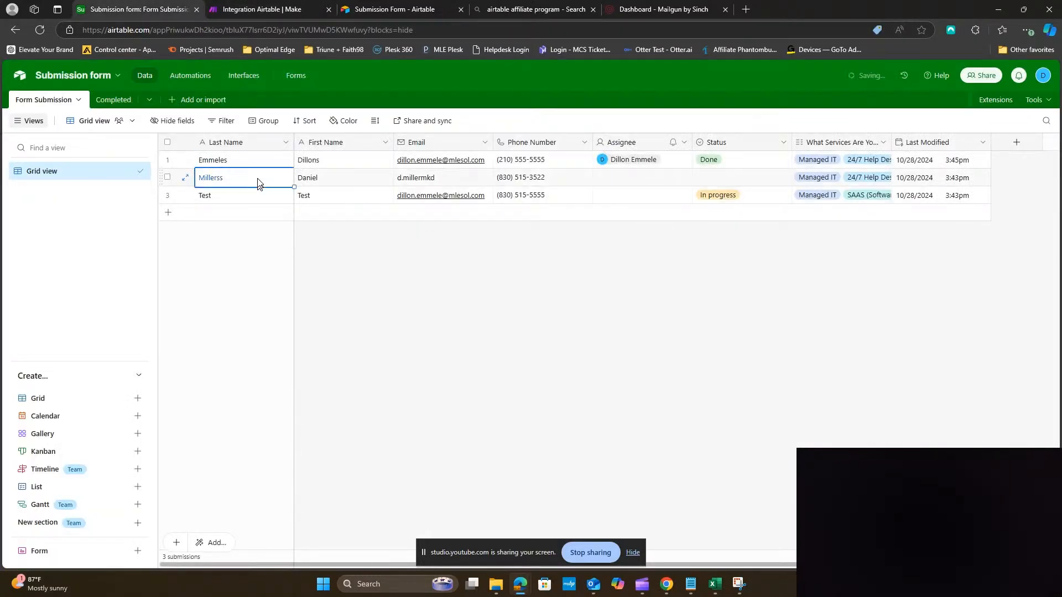
pyautogui.click(257, 179)
pyautogui.press('BackSpace')
pyautogui.click(254, 195)
pyautogui.click(254, 194)
pyautogui.press('BackSpace')
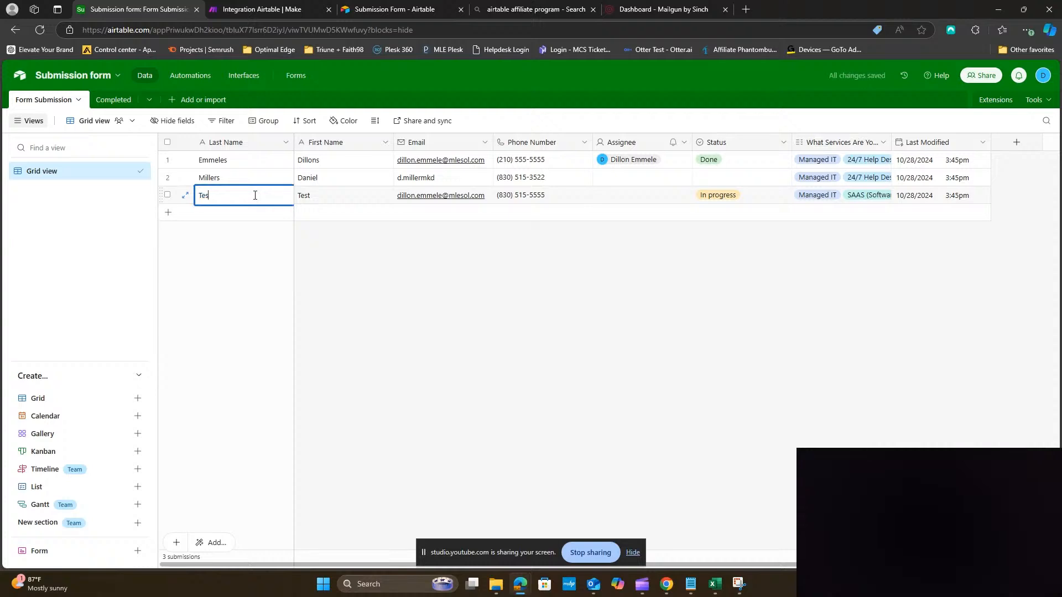
# Rerun the Make scenario and check that only one submission remains in Airtable
pyautogui.click(256, 10)
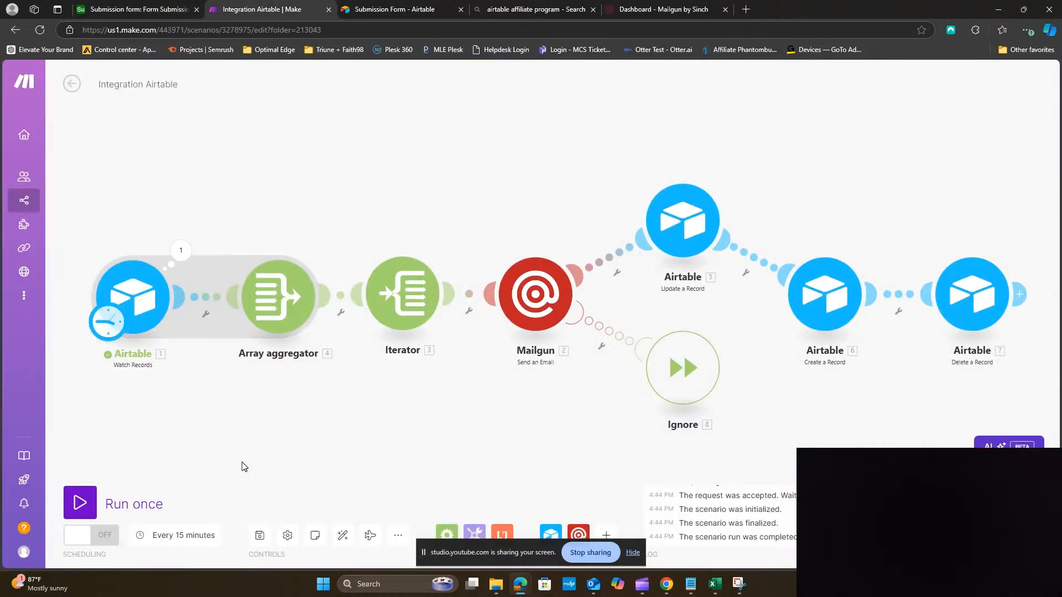
pyautogui.click(134, 513)
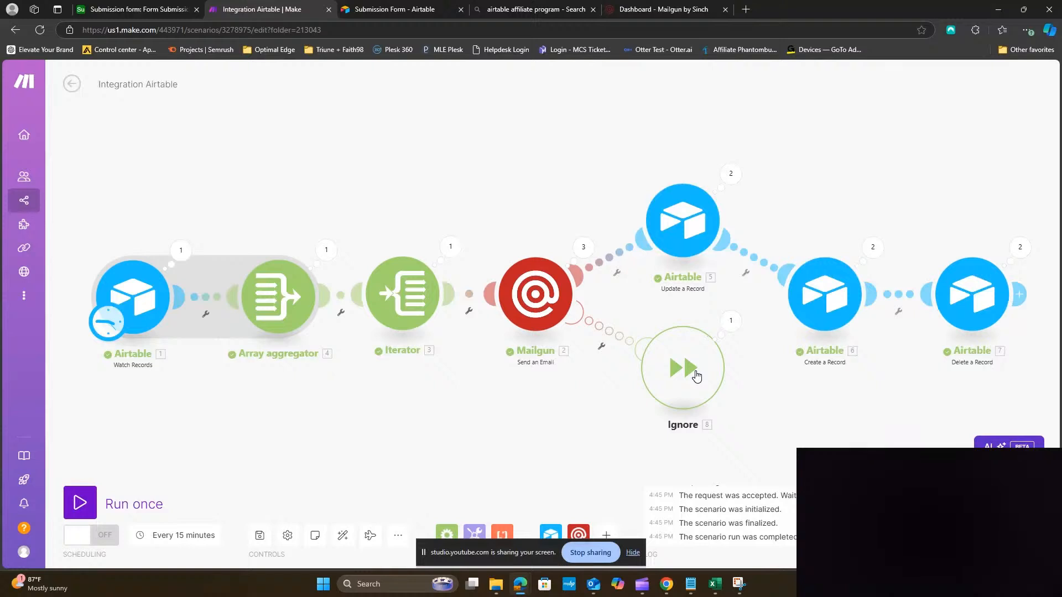
pyautogui.click(140, 12)
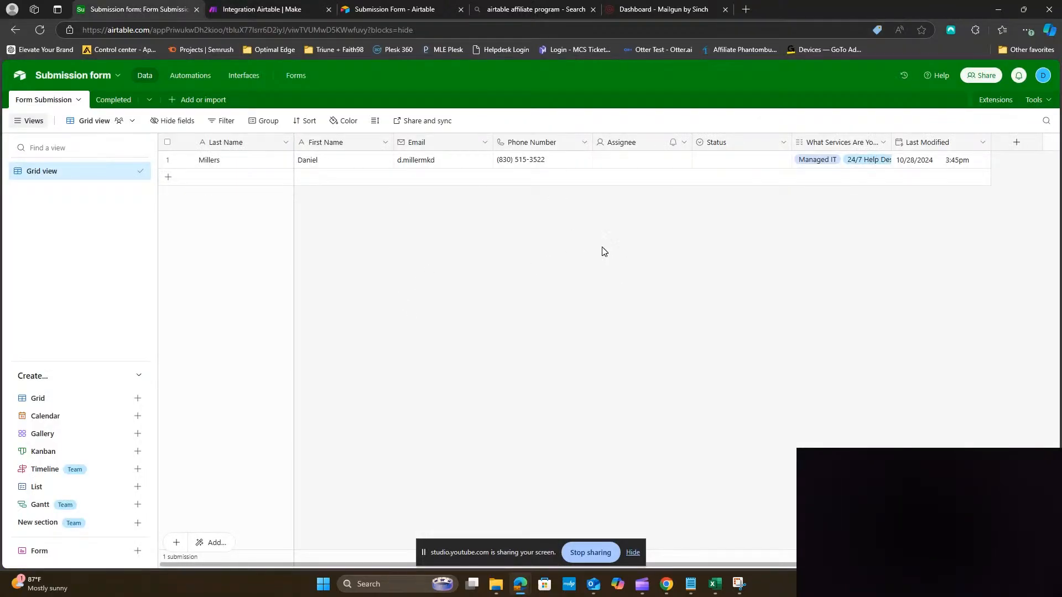
# View Airtable's Completed table with its two Todo submissions, then return to the Make scenario
pyautogui.click(112, 104)
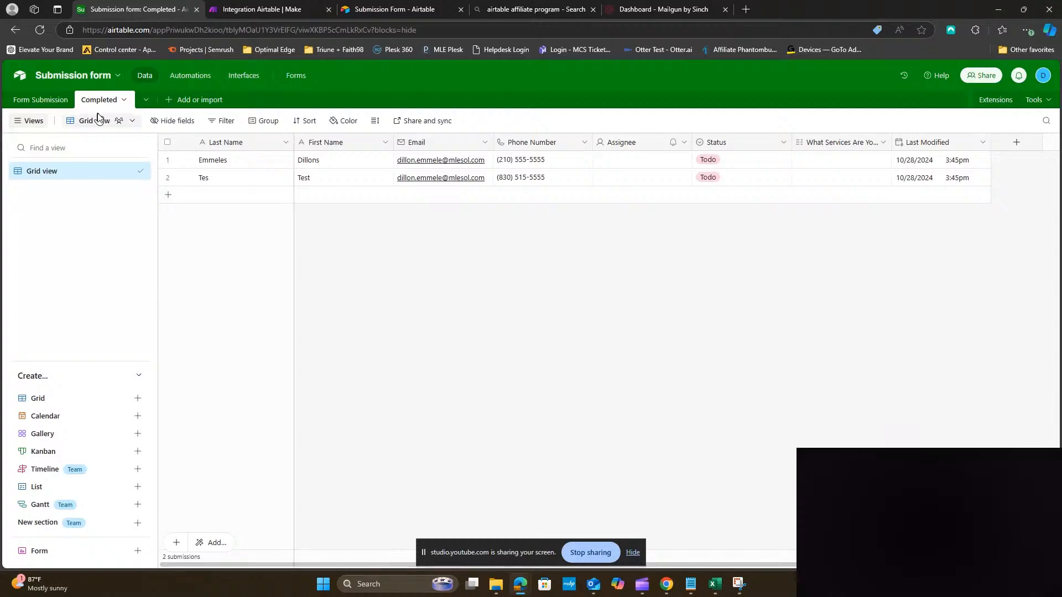
pyautogui.click(260, 9)
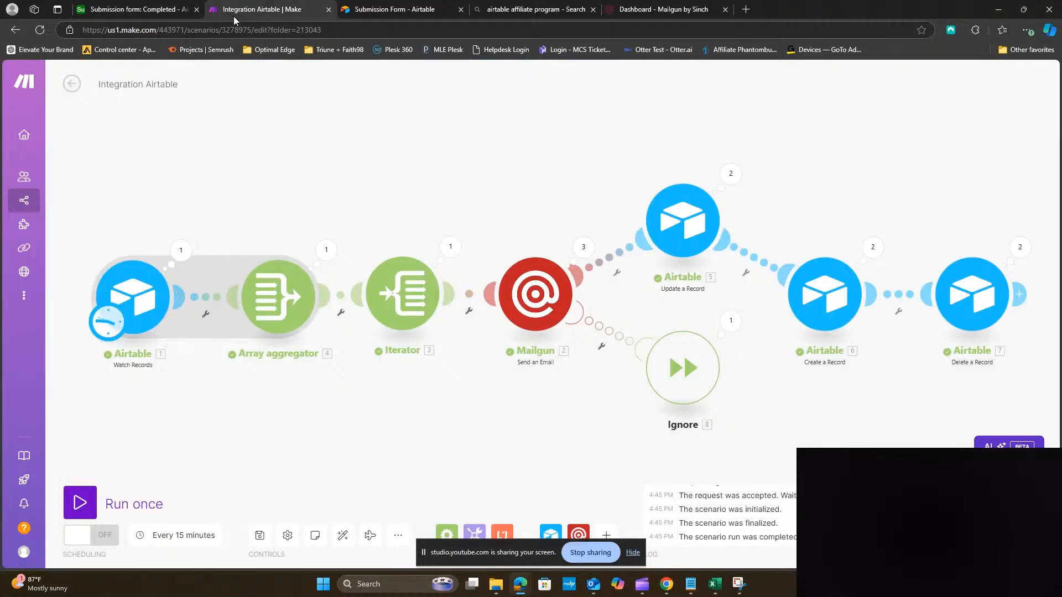
# Shift Watch Records, Array aggregator and Iterator left, and unlink the Iterator from Mailgun
pyautogui.moveTo(420, 427); pyautogui.dragTo(414, 360)
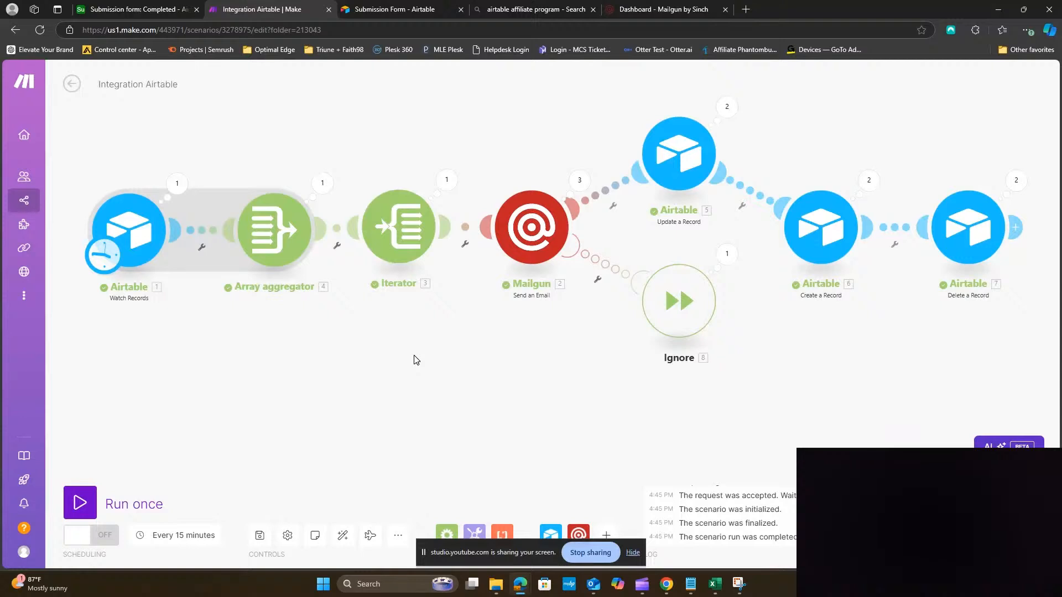
pyautogui.moveTo(416, 360); pyautogui.dragTo(659, 379)
pyautogui.moveTo(389, 264); pyautogui.dragTo(203, 274)
pyautogui.moveTo(501, 254); pyautogui.dragTo(356, 255)
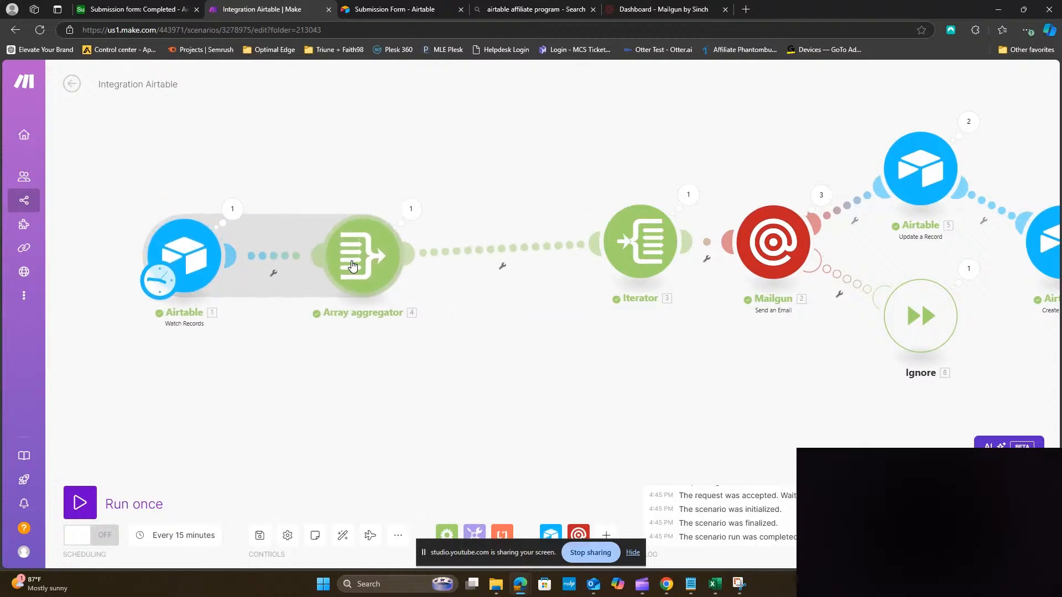
pyautogui.moveTo(640, 268); pyautogui.dragTo(481, 293)
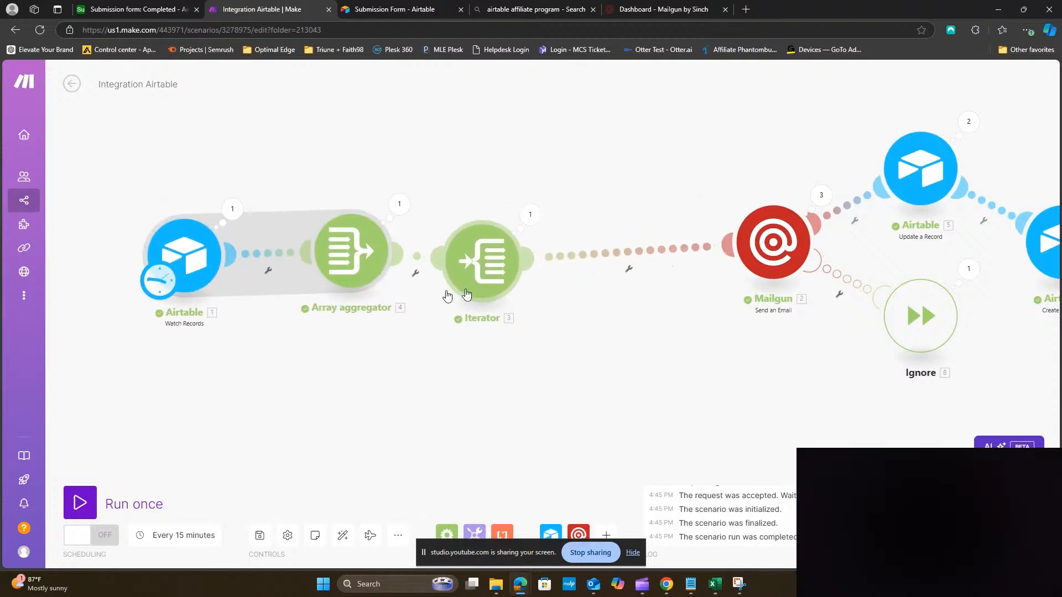
pyautogui.click(637, 255)
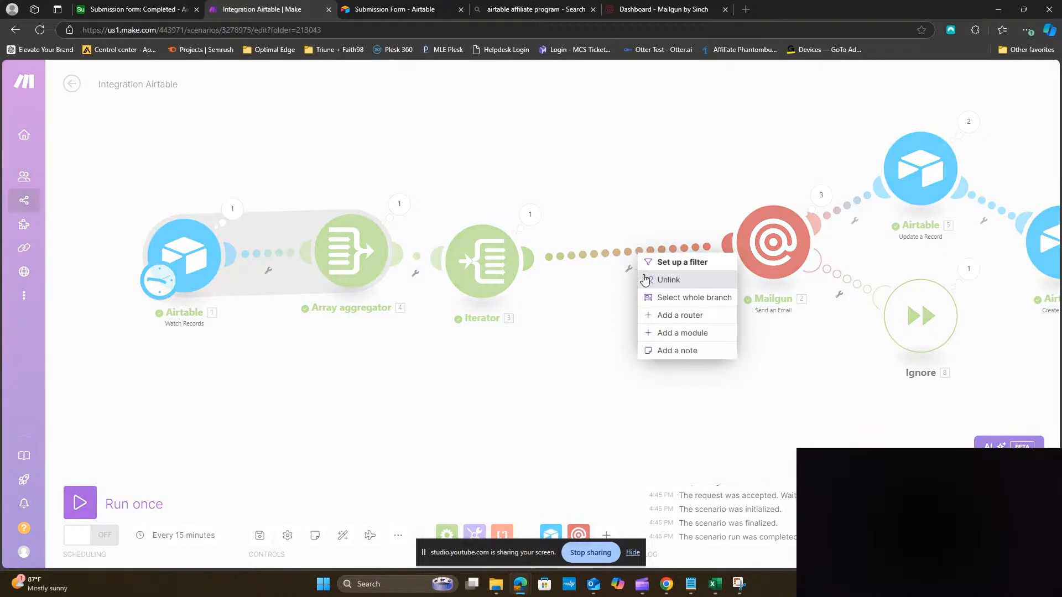
pyautogui.click(664, 285)
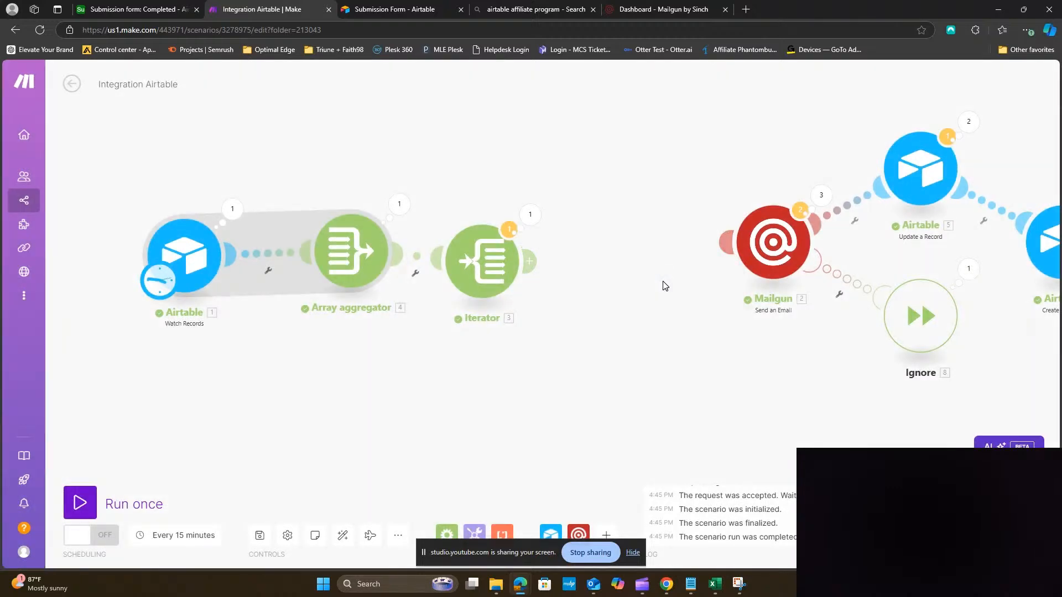
# Attach an OpenAI Create a Completion module to the Iterator using gpt-4o with Max Tokens 1024
pyautogui.click(530, 261)
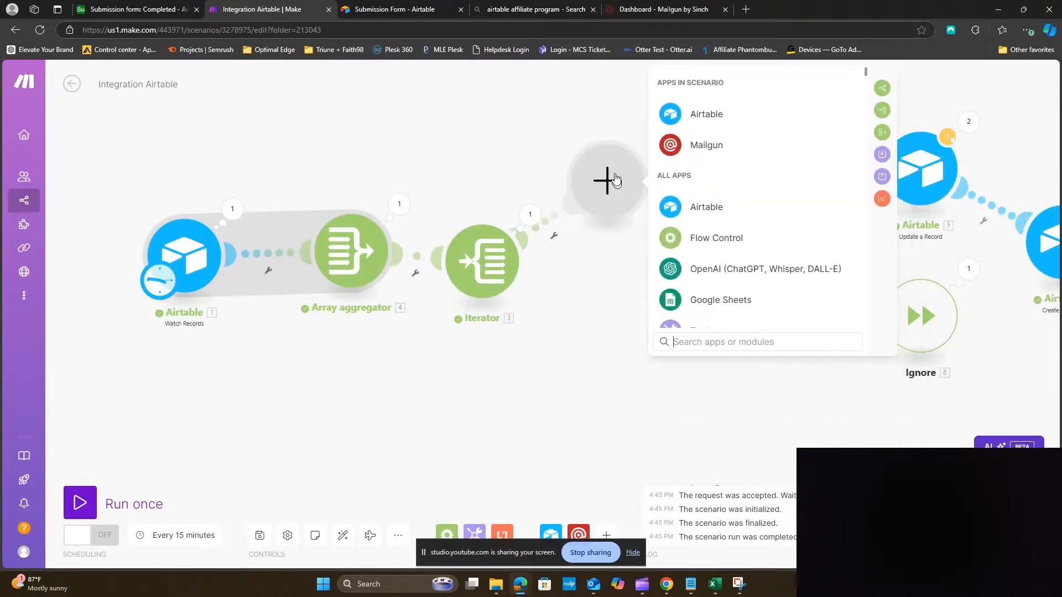
pyautogui.click(711, 272)
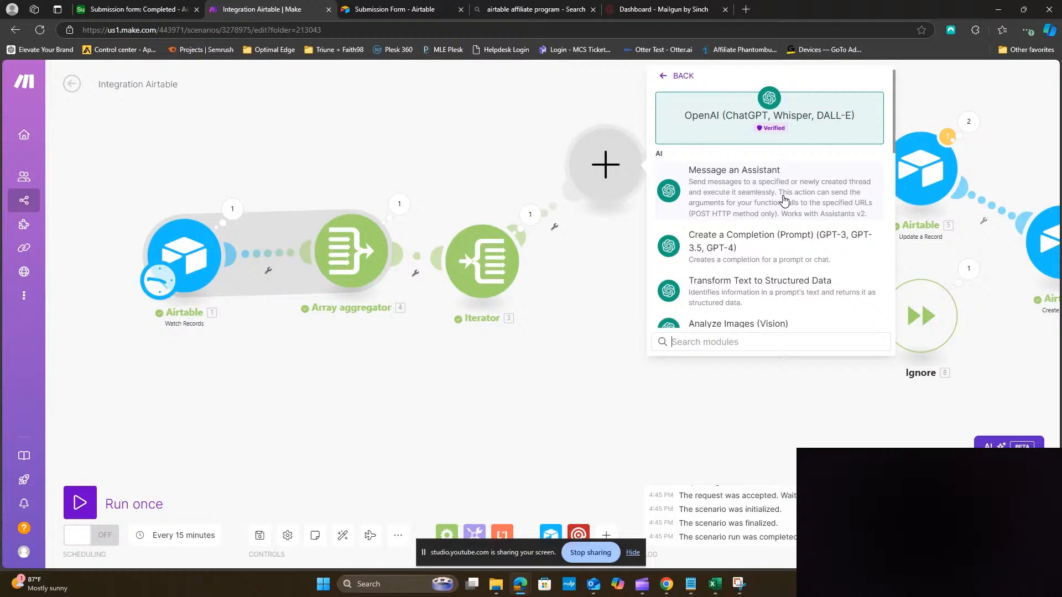
pyautogui.click(771, 250)
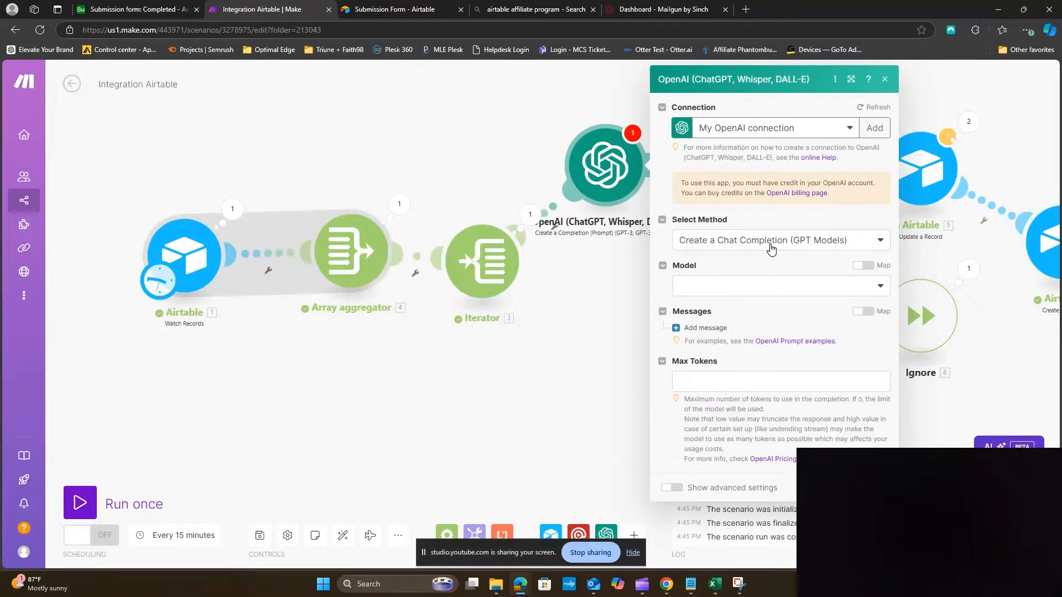
pyautogui.click(764, 283)
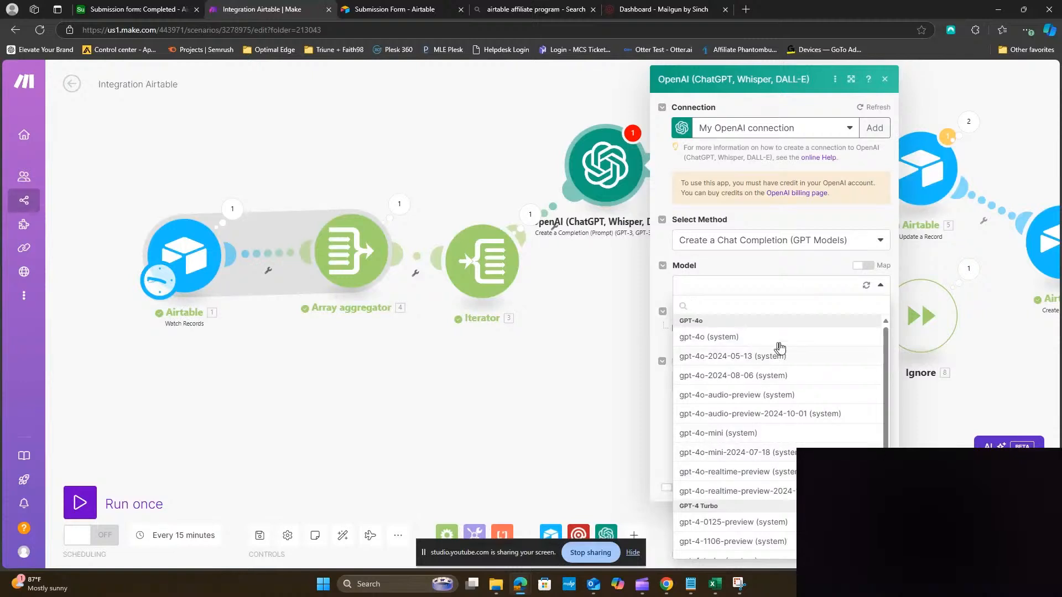
pyautogui.click(745, 339)
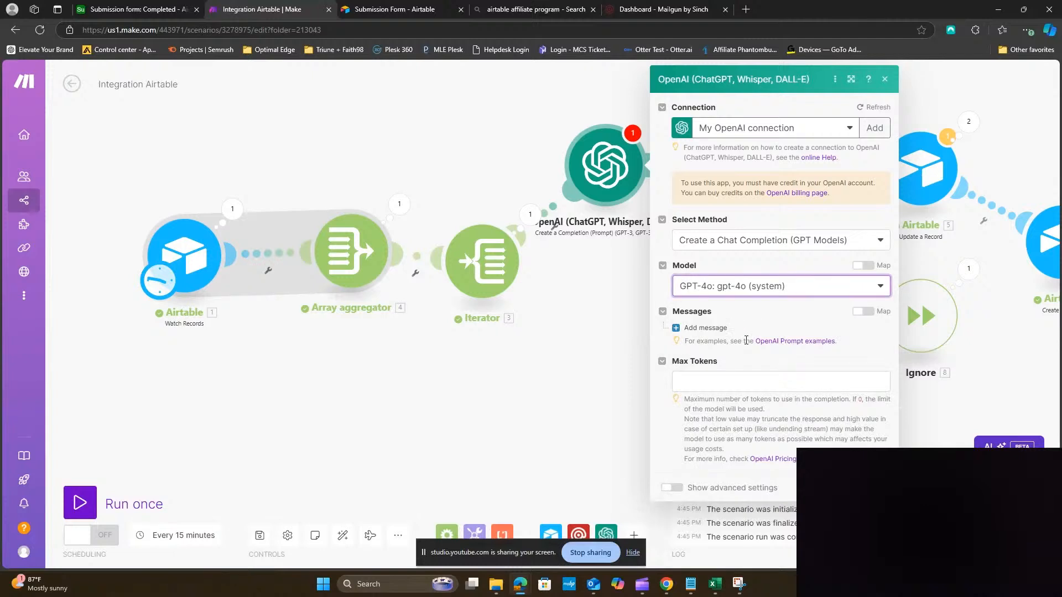
pyautogui.click(733, 377)
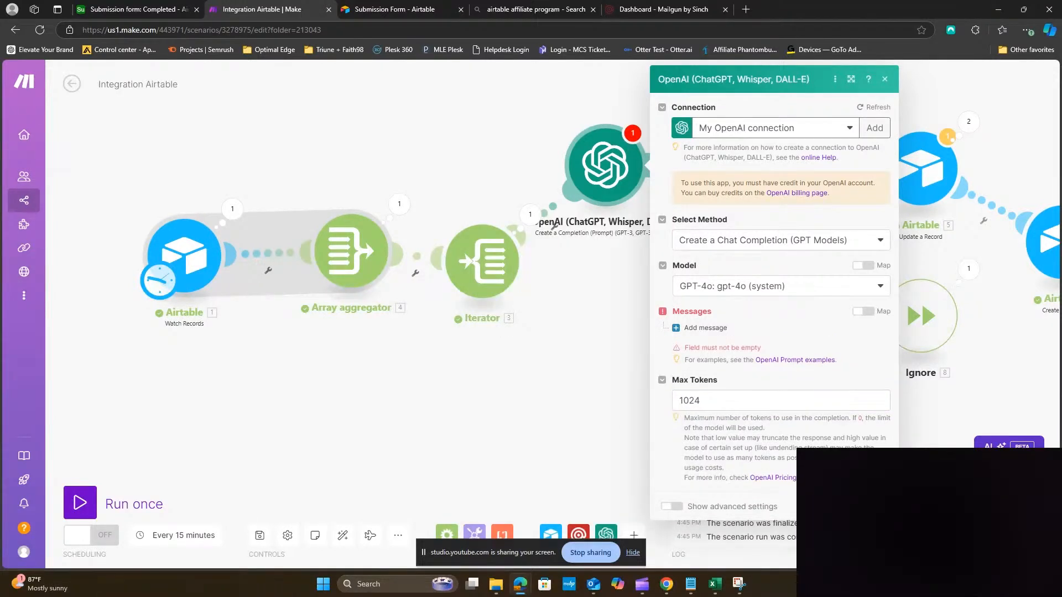
# Add a User message: 'Write an email for [First Name], they have submitted a form interested in [services]'
pyautogui.click(702, 328)
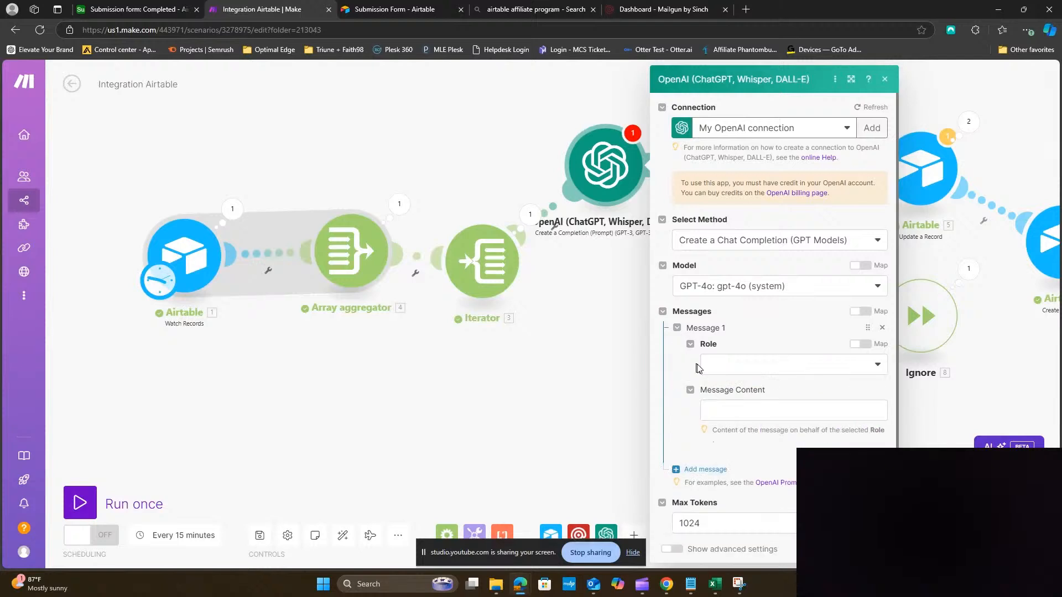
pyautogui.click(740, 376)
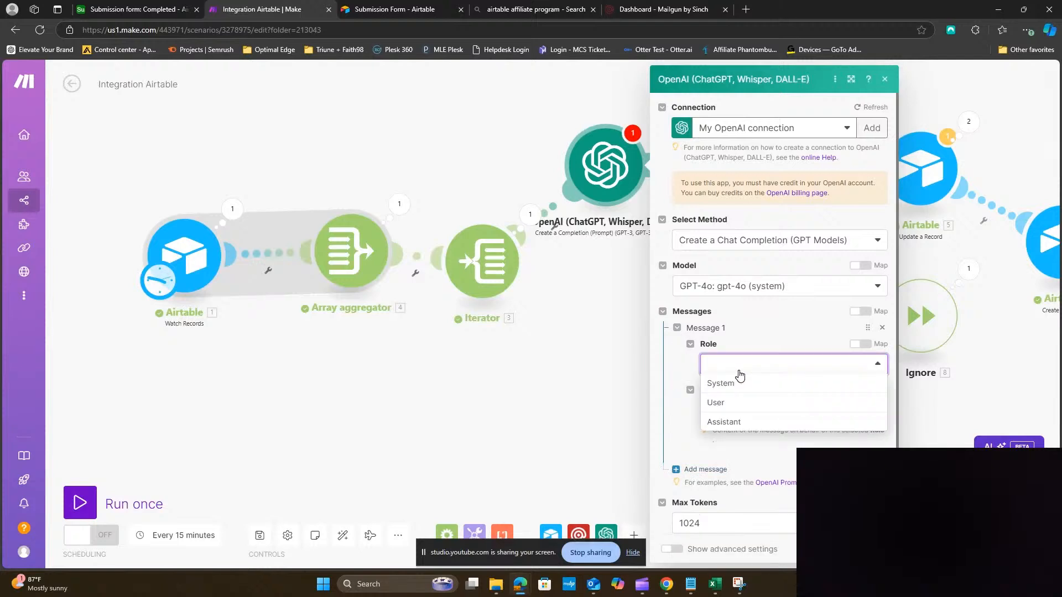
pyautogui.click(738, 403)
pyautogui.click(736, 412)
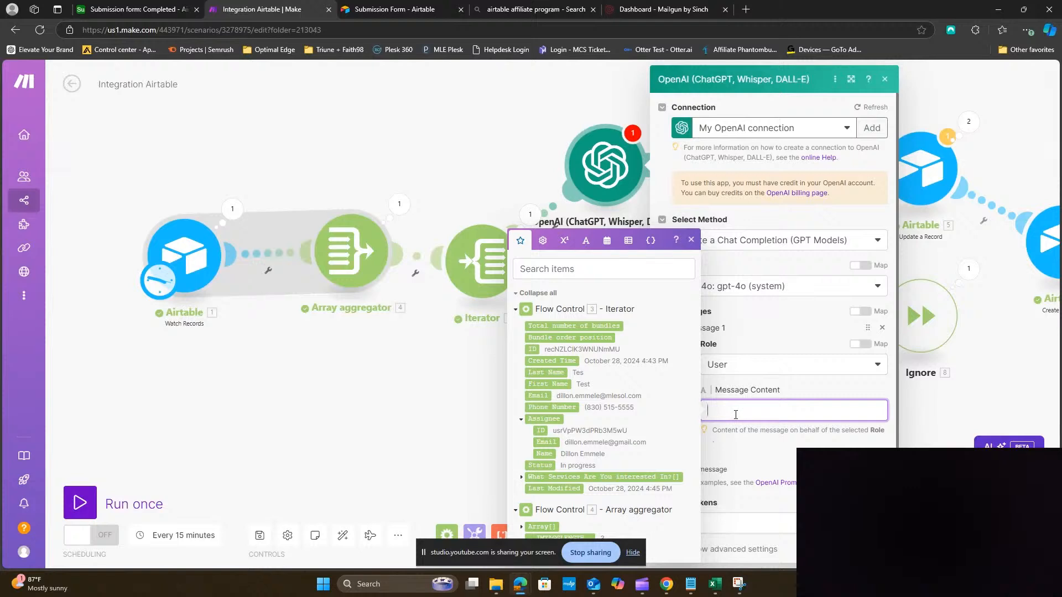
pyautogui.write('Wrti')
pyautogui.write('ite ')
pyautogui.write('a emai')
pyautogui.write('l f')
pyautogui.write(' for')
pyautogui.click(545, 384)
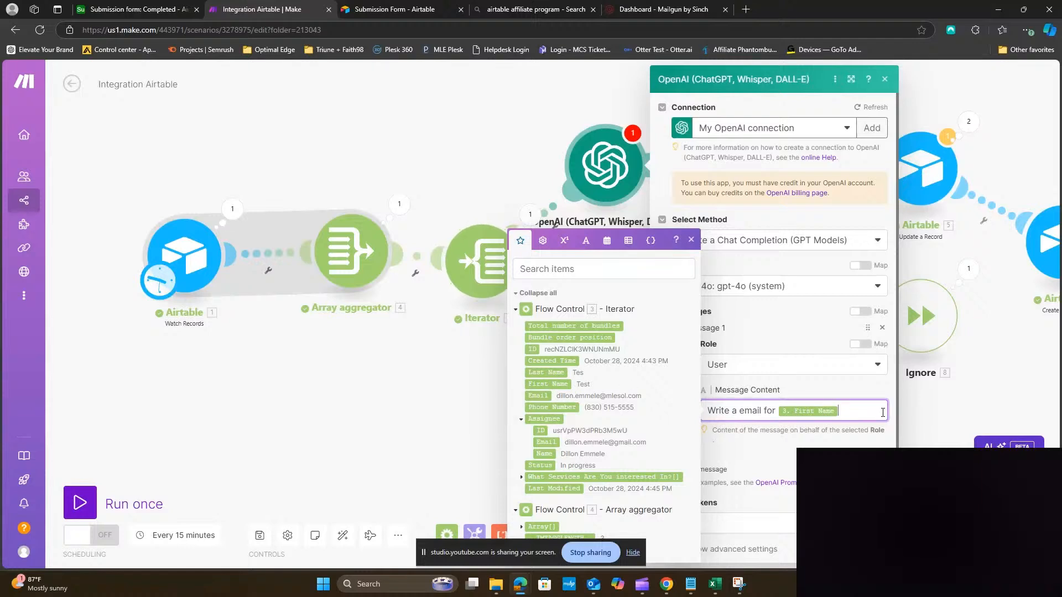
pyautogui.write(', they have subm')
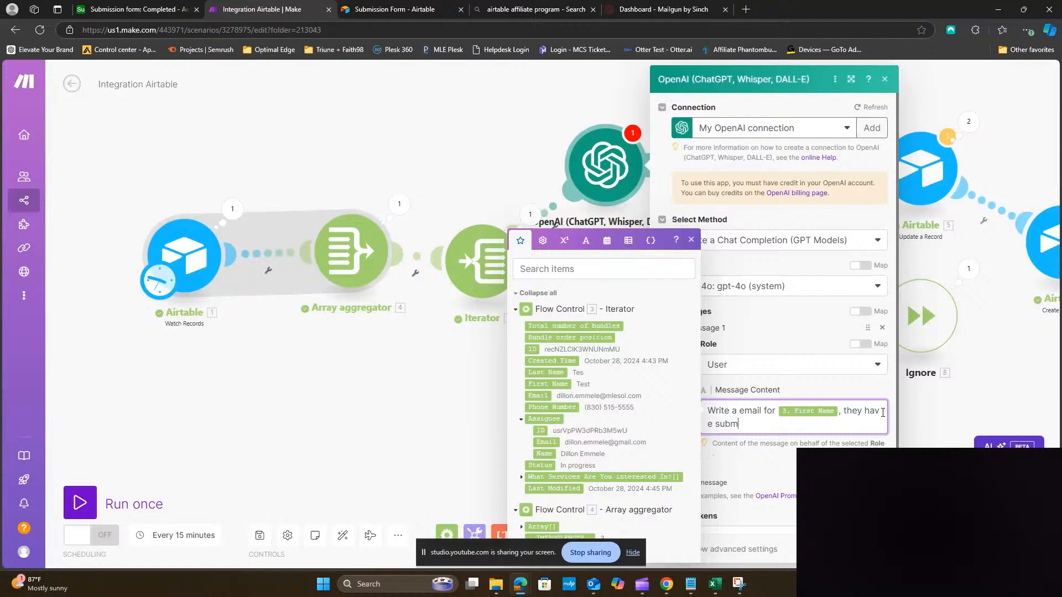
pyautogui.write('itted a form interested in')
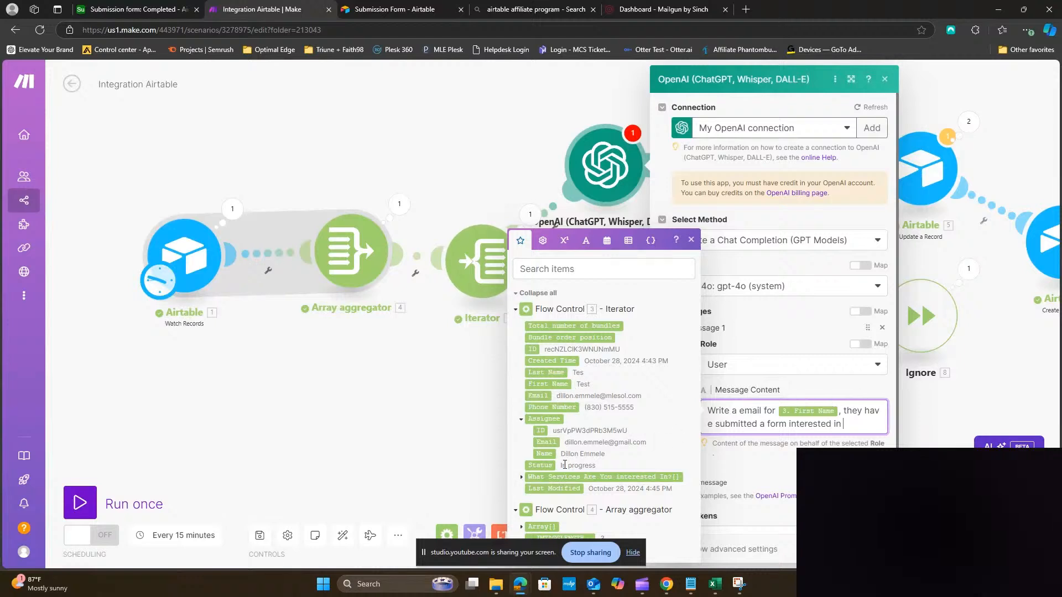
pyautogui.click(548, 478)
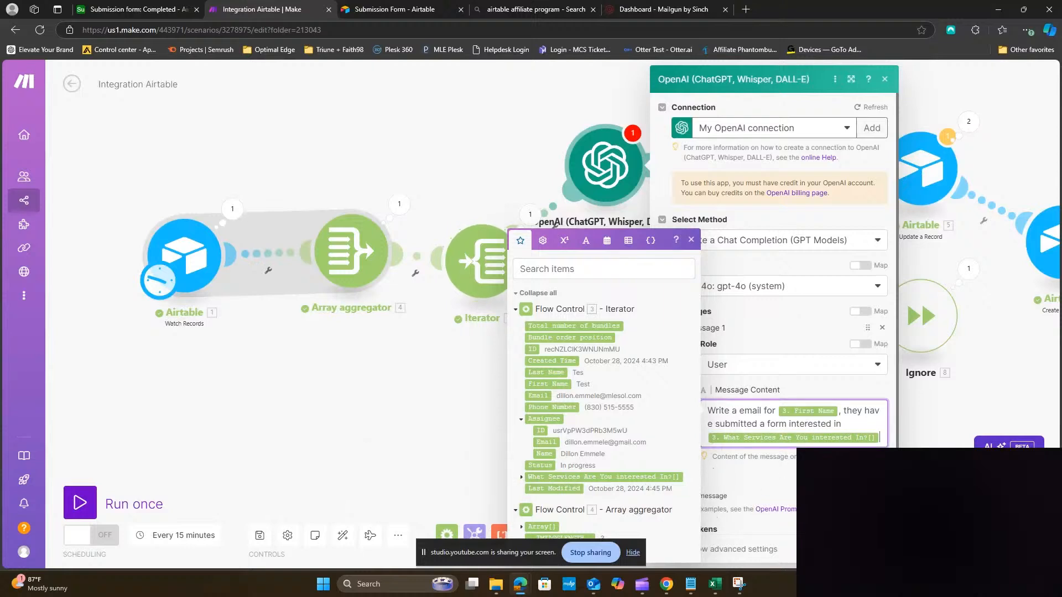
# Extend the prompt with a task to include the following link and a natural tone, then close the module
pyautogui.write('.')
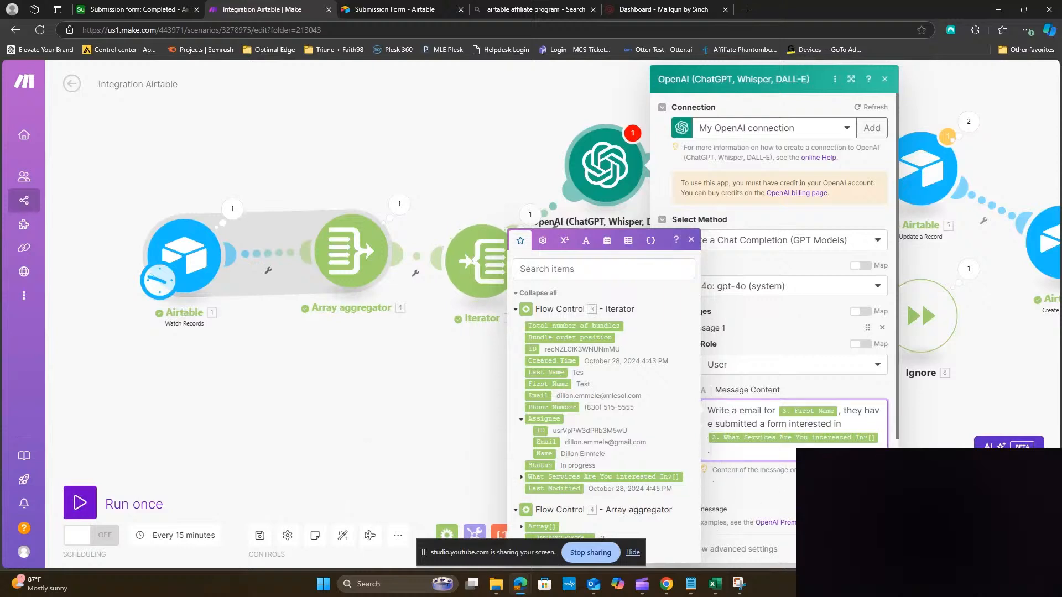
pyautogui.write(' ask them')
pyautogui.press('BackSpace')
pyautogui.press('BackSpace')
pyautogui.press('BackSpace')
pyautogui.press('BackSpace')
pyautogui.press('BackSpace')
pyautogui.press('BackSpace')
pyautogui.press('BackSpace')
pyautogui.press('BackSpace')
pyautogui.write('your task is to set an the follwo')
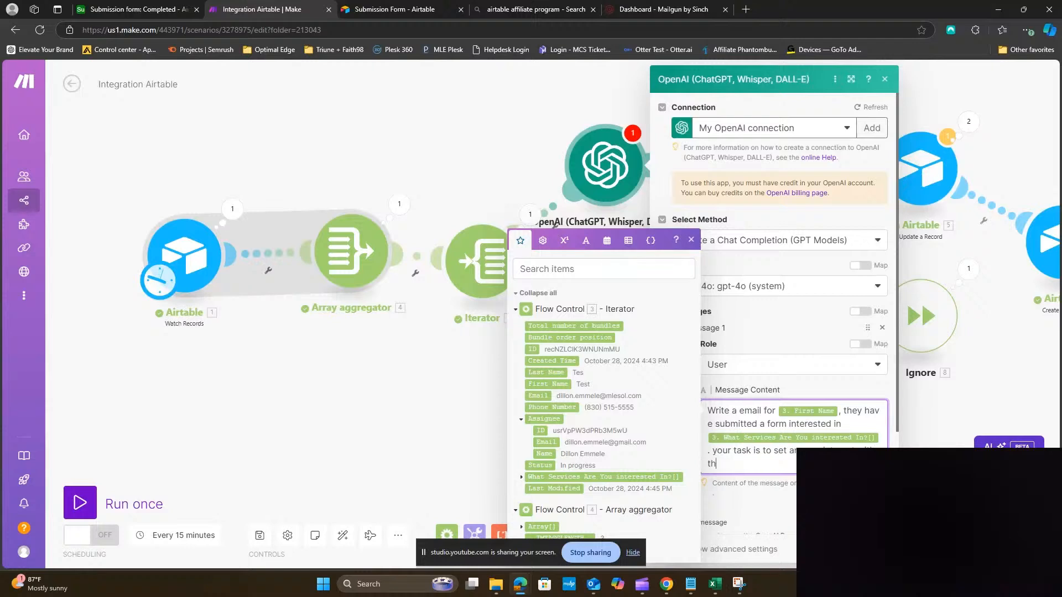
pyautogui.press('BackSpace')
pyautogui.press('BackSpace')
pyautogui.write('owing link')
pyautogui.write('link')
pyautogui.press('BackSpace')
pyautogui.press('BackSpace')
pyautogui.write('TES')
pyautogui.press('Return')
pyautogui.write('natural.')
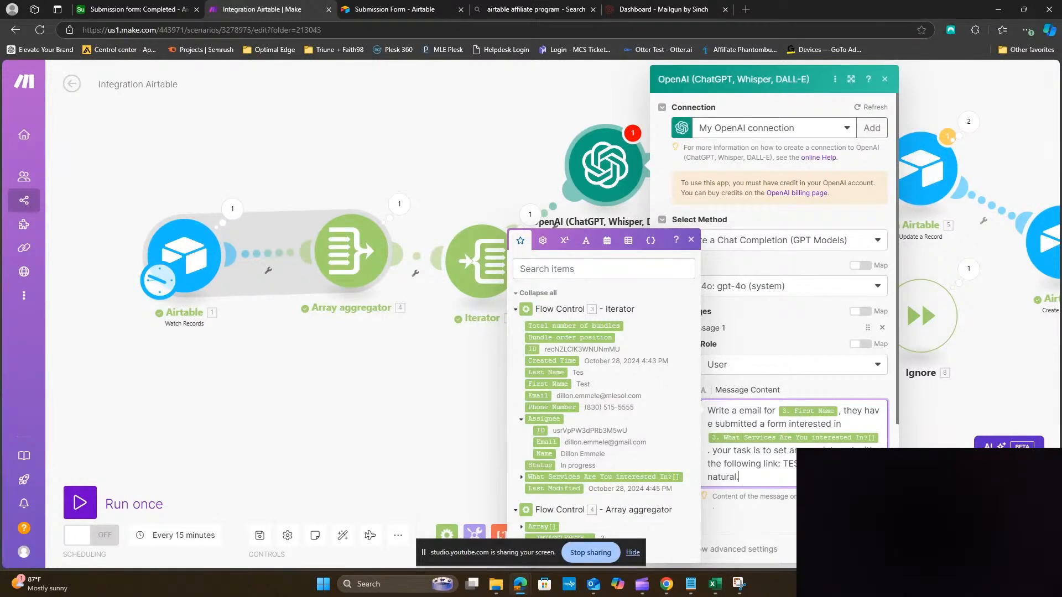
pyautogui.click(873, 549)
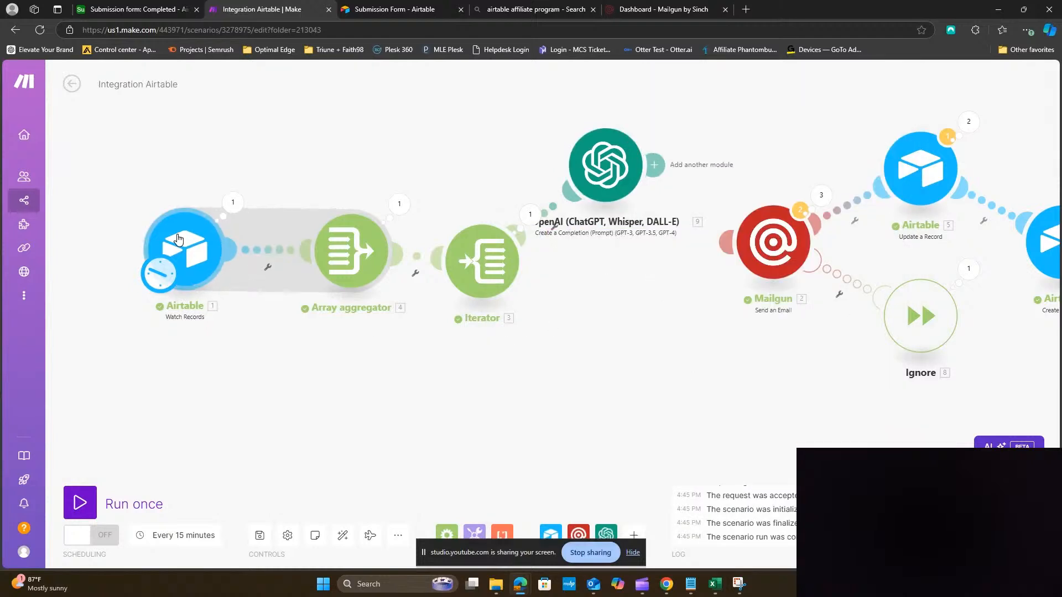
# Turn on scheduling with a 1-minute run interval, then switch to the Airtable Completed table
pyautogui.click(96, 537)
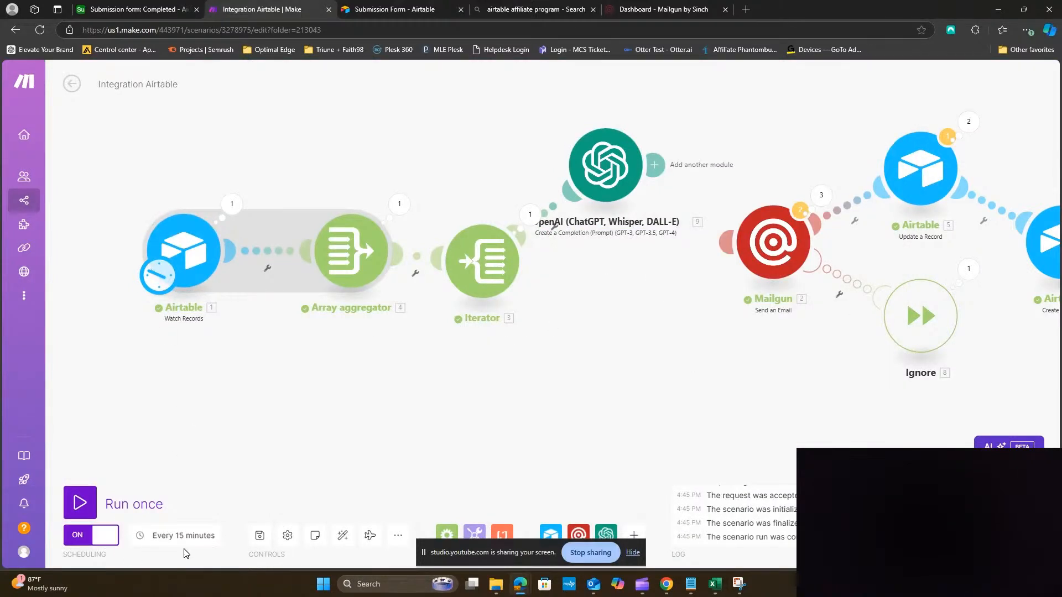
pyautogui.click(184, 536)
pyautogui.click(258, 255)
pyautogui.doubleClick(258, 254)
pyautogui.write('1')
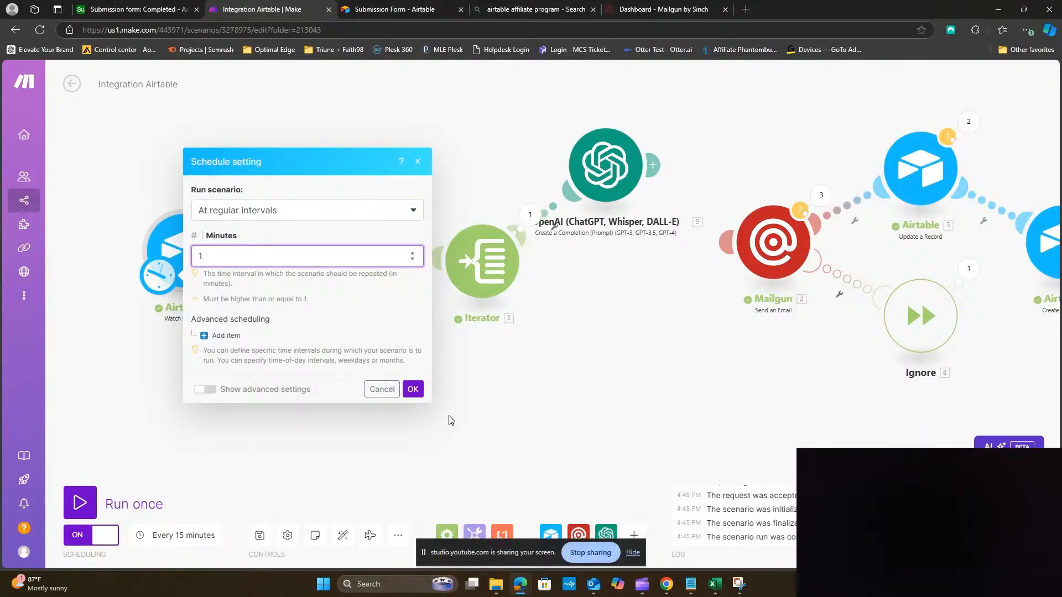
pyautogui.click(413, 389)
pyautogui.click(166, 10)
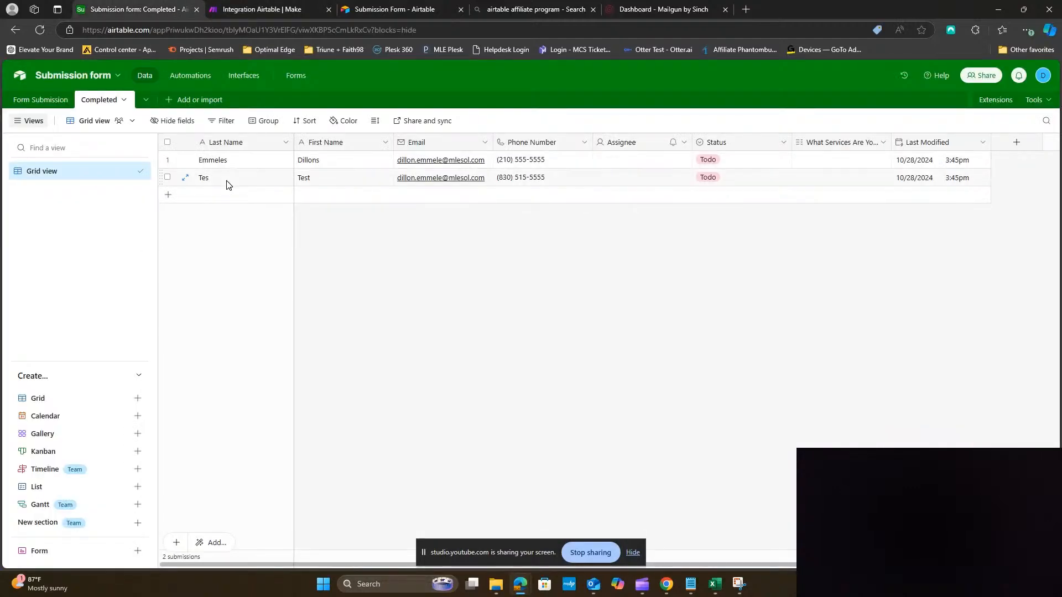
# Delete both records from the Completed table
pyautogui.click(167, 177)
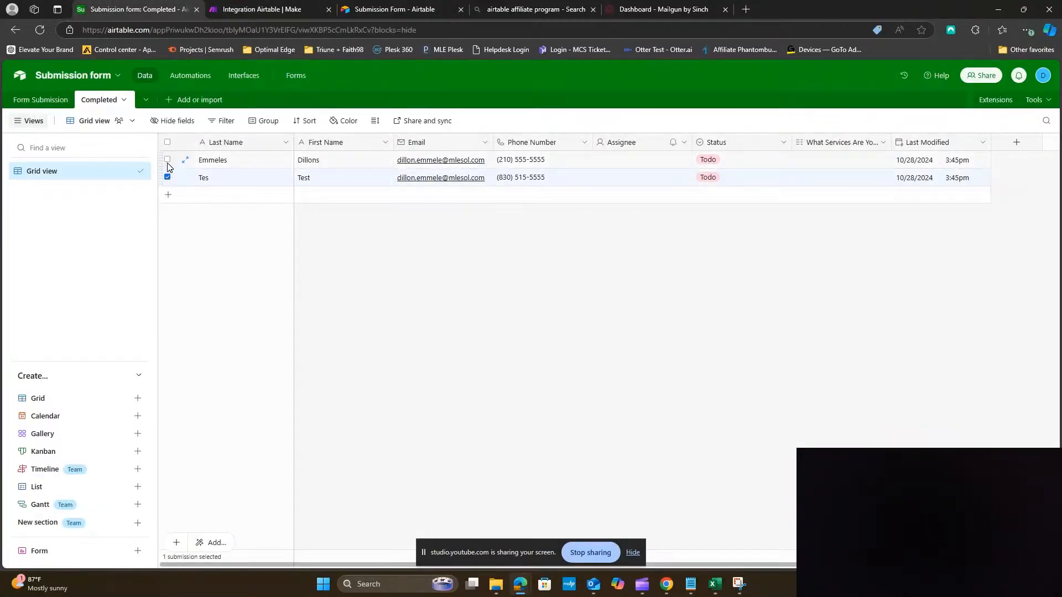
pyautogui.click(167, 159)
pyautogui.rightClick(231, 172)
pyautogui.click(277, 216)
# Delete the remaining Form Submission record and return to the Make scenario
pyautogui.click(44, 99)
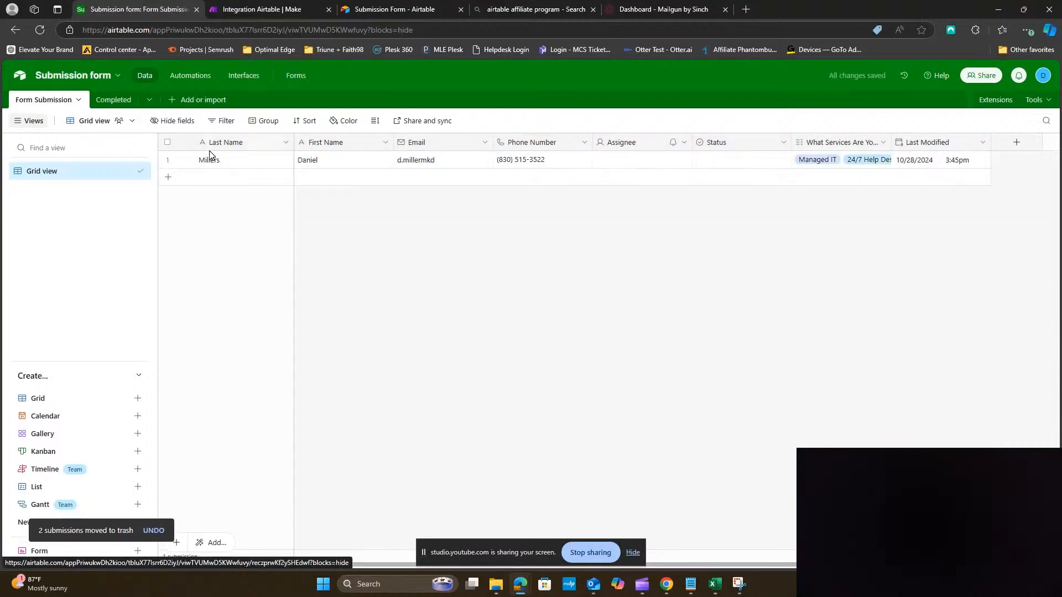
pyautogui.rightClick(209, 161)
pyautogui.click(252, 353)
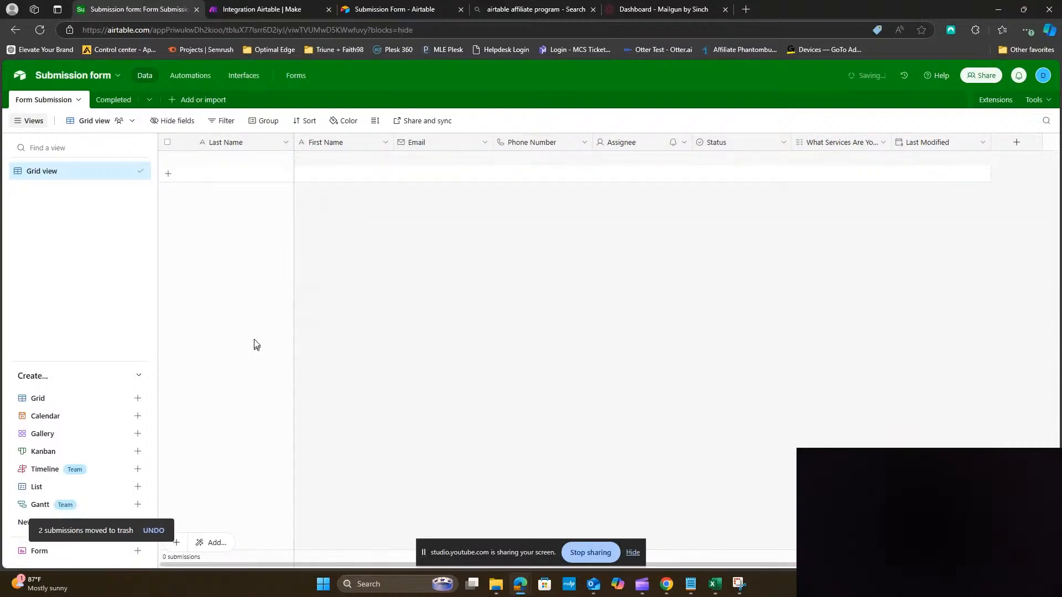
pyautogui.click(241, 9)
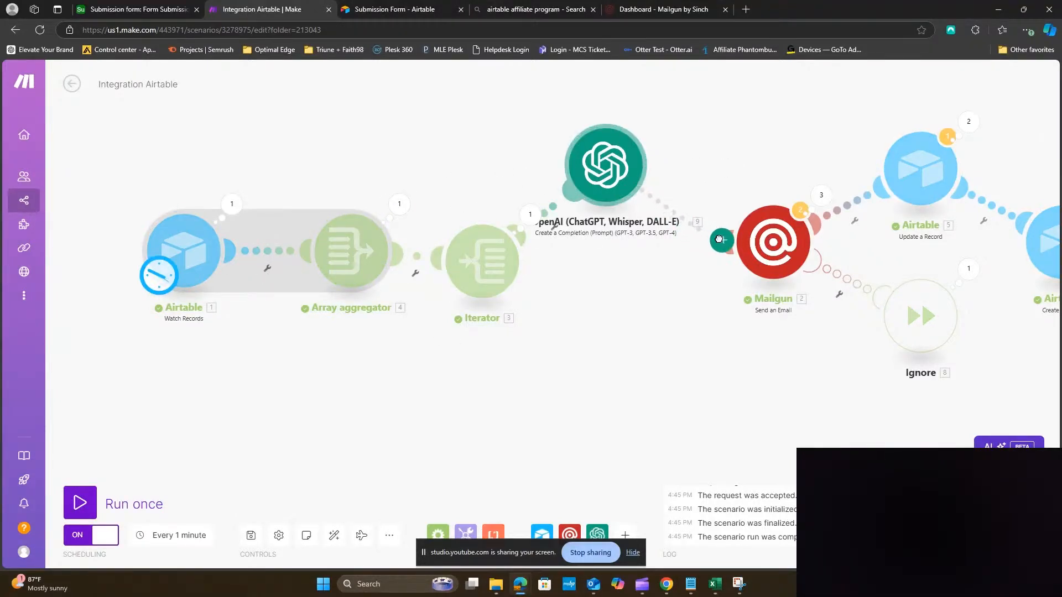
# Review the Mailgun module's email body and recipient address mappings
pyautogui.click(762, 238)
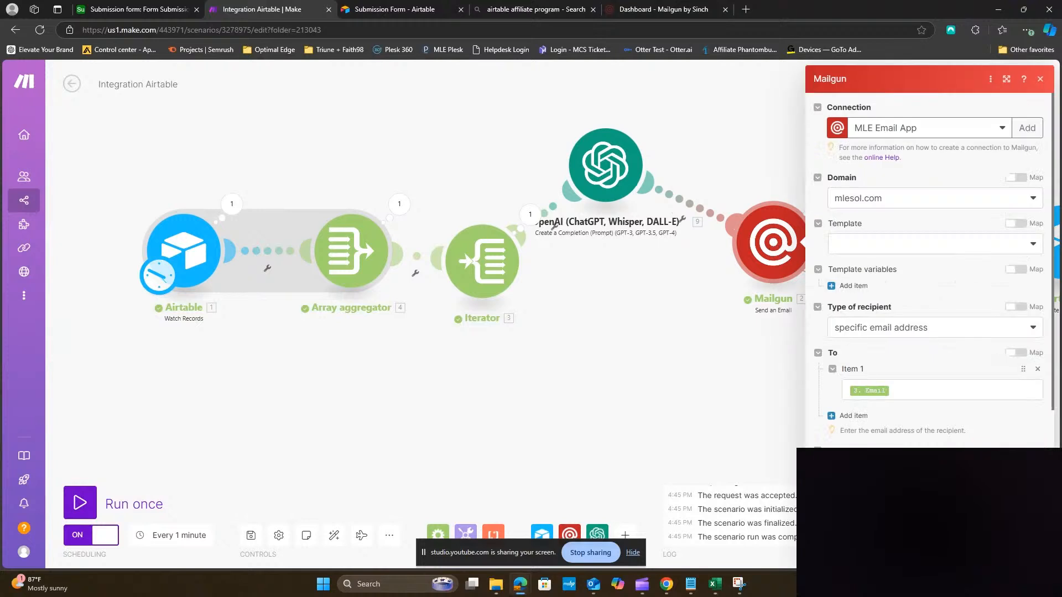
pyautogui.scroll(-2, 941, 426)
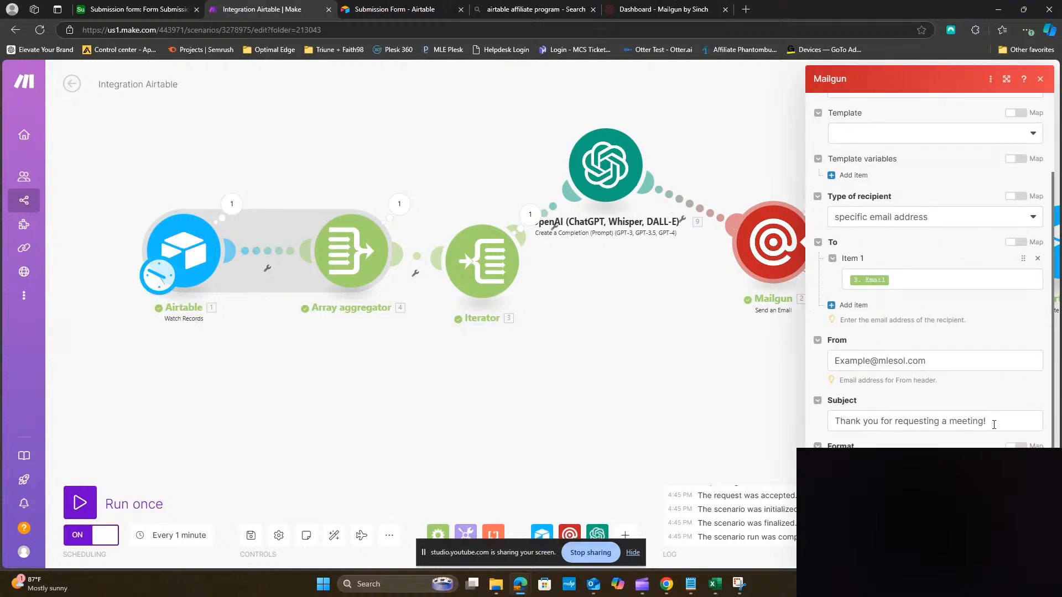
pyautogui.scroll(-1, 1003, 420)
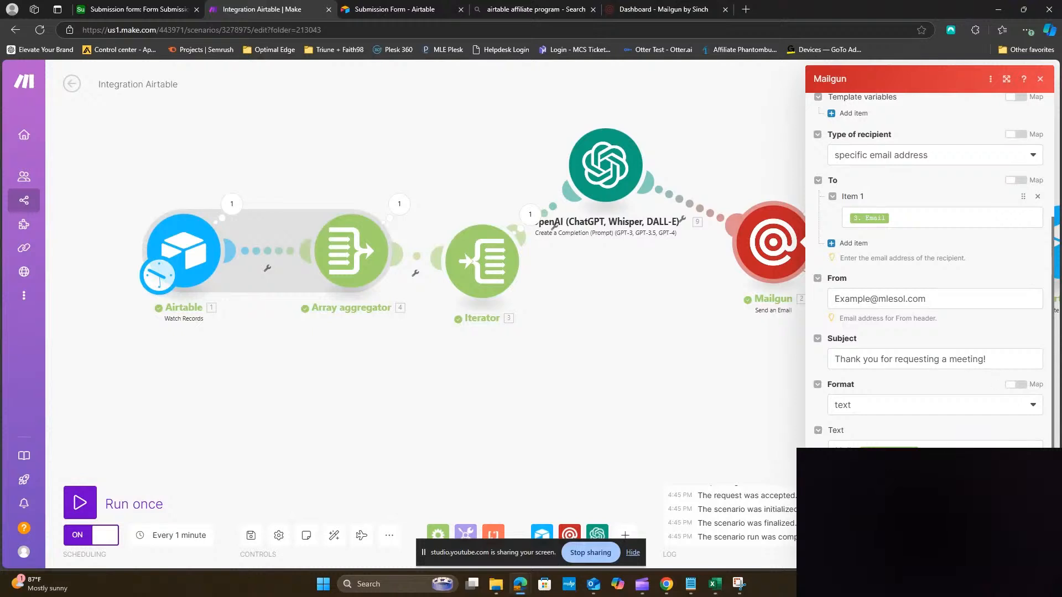
pyautogui.click(901, 446)
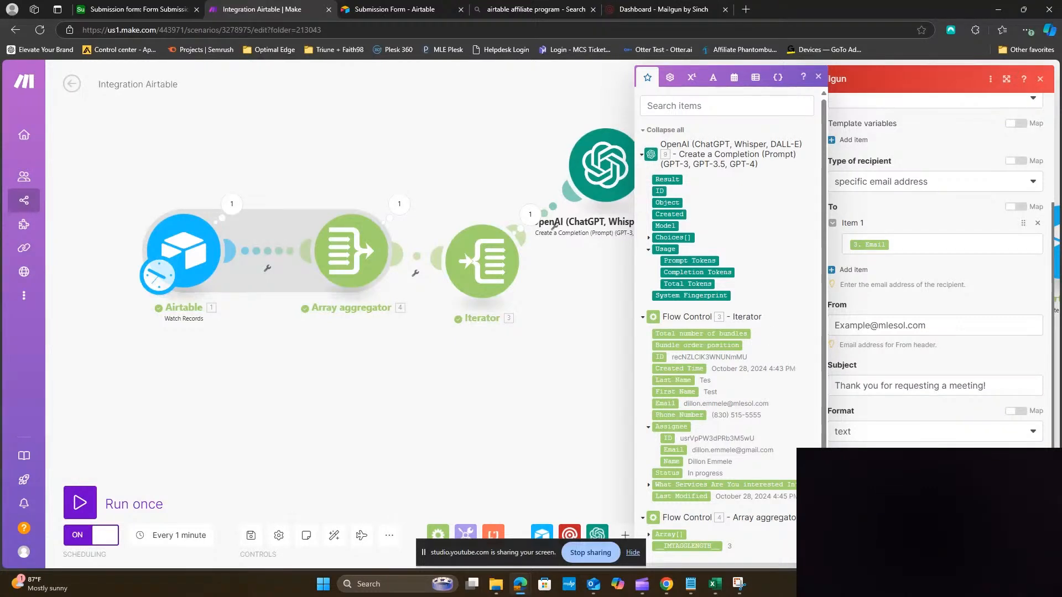
pyautogui.press('Escape')
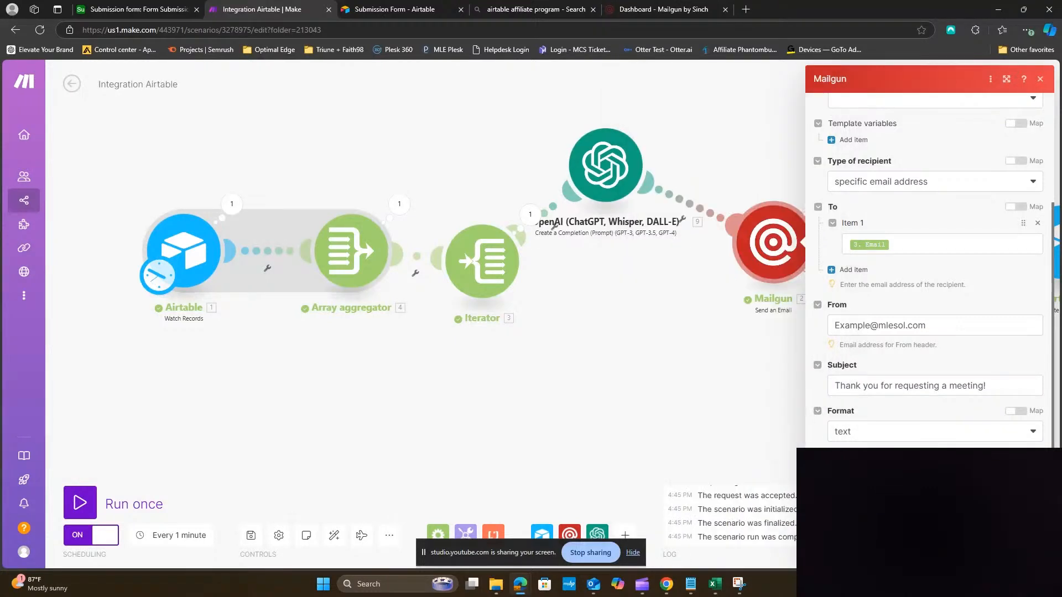
pyautogui.press('Escape')
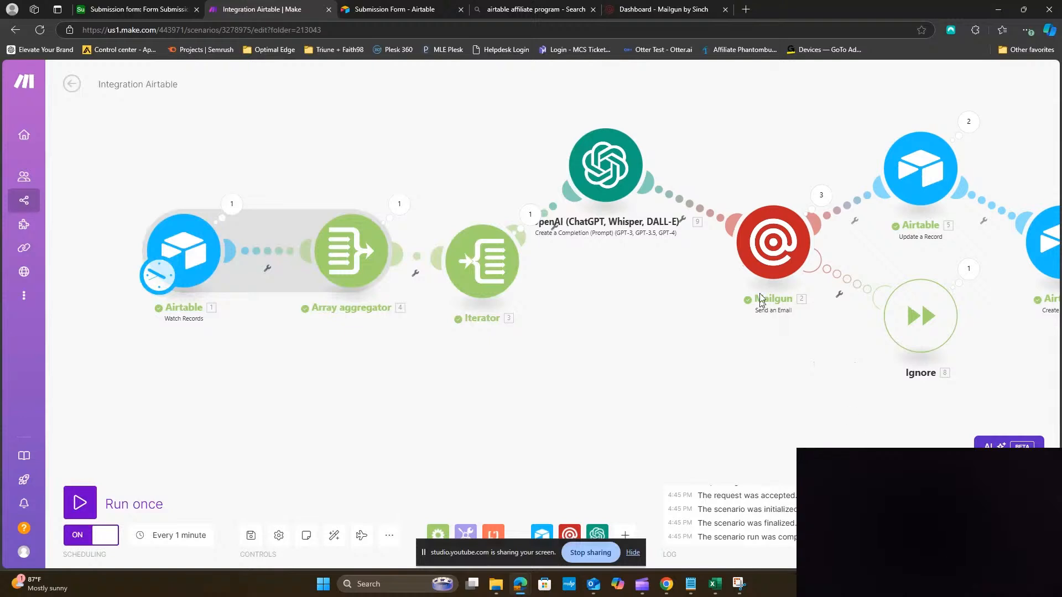
pyautogui.click(768, 252)
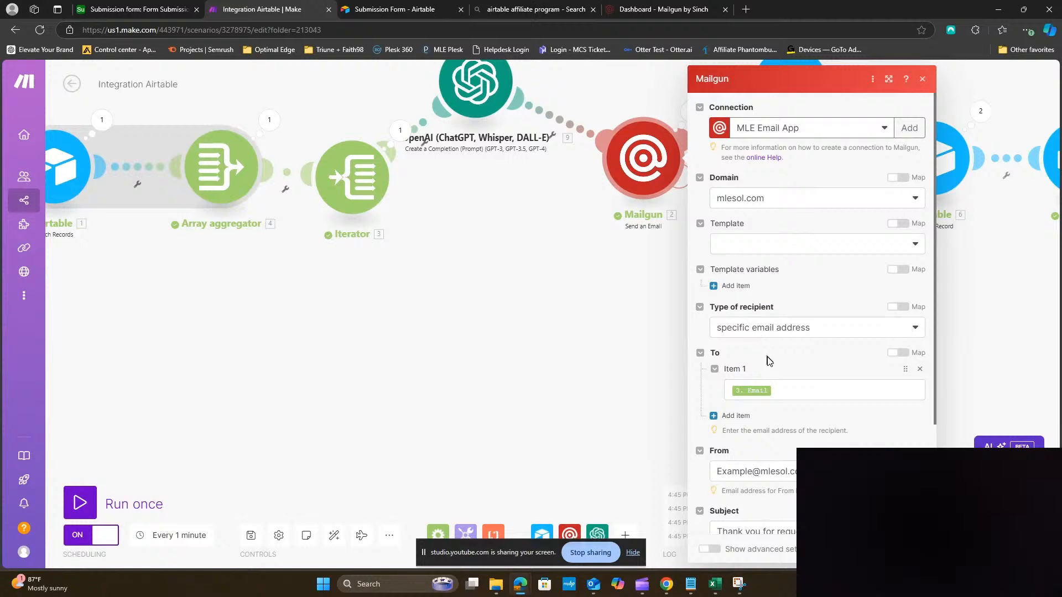
pyautogui.scroll(-1, 856, 352)
pyautogui.scroll(-2, 856, 352)
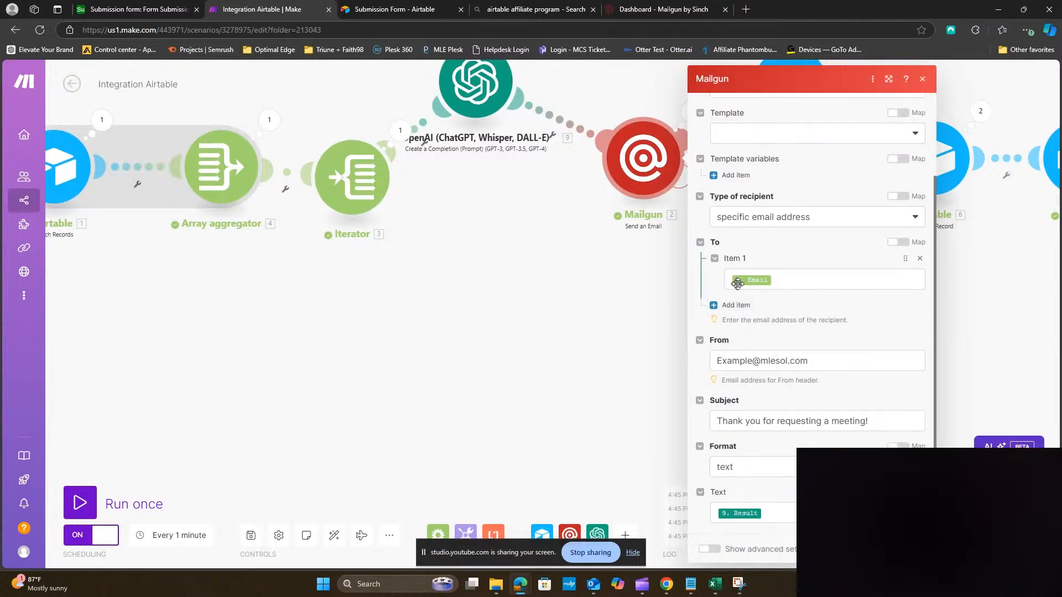
pyautogui.click(767, 282)
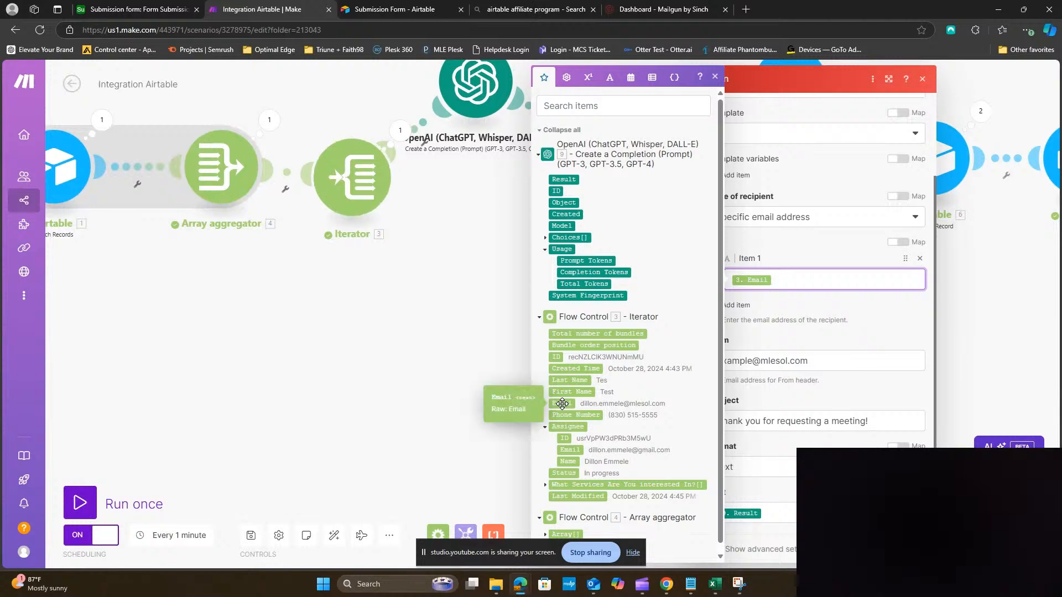
pyautogui.click(713, 334)
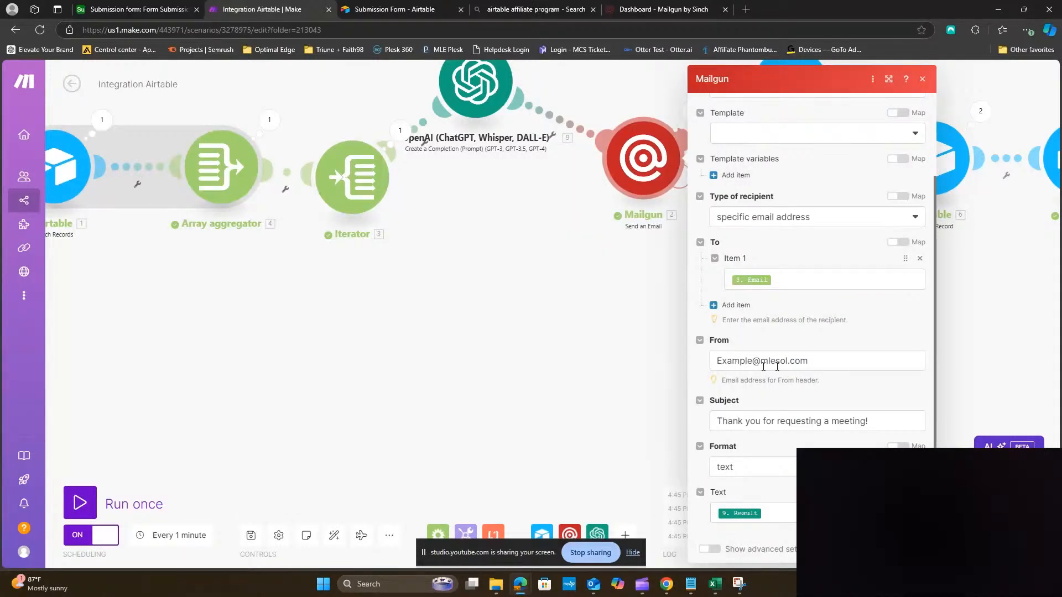
# Set the Mailgun email format to text and auto-align the scenario modules
pyautogui.scroll(-1, 830, 371)
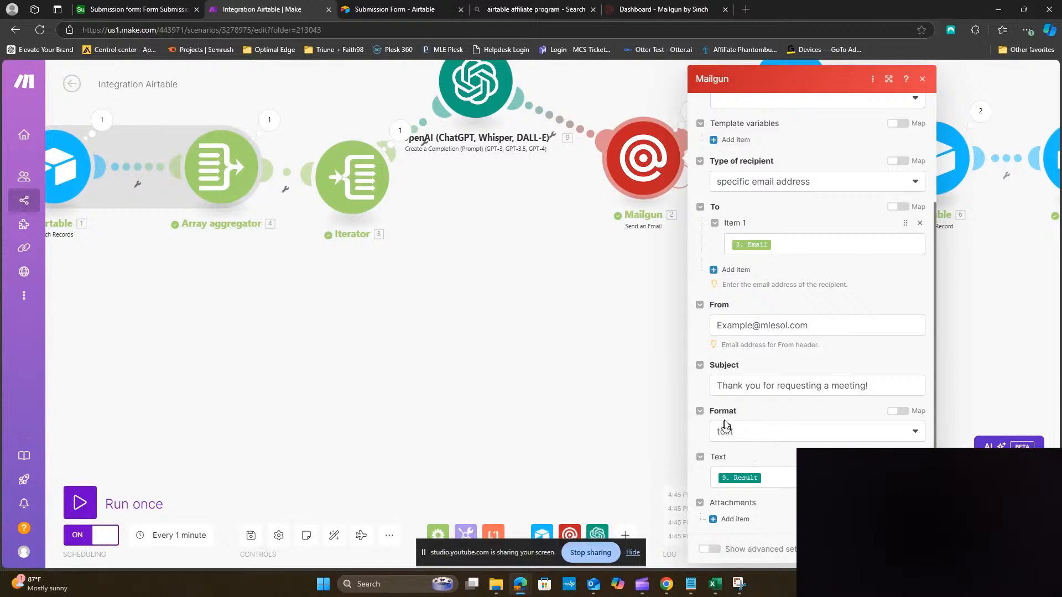
pyautogui.click(774, 431)
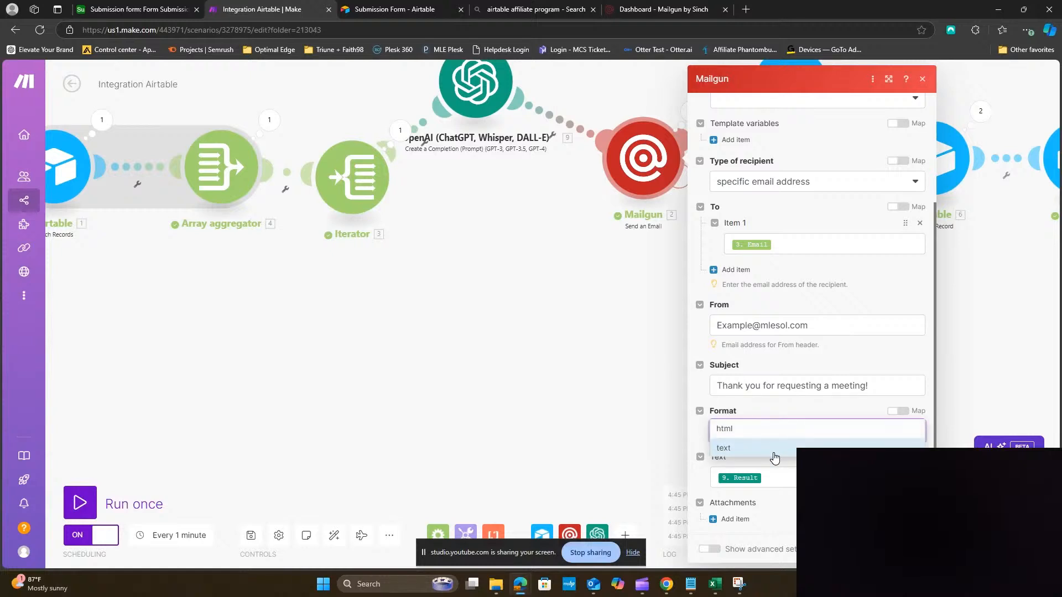
pyautogui.click(774, 452)
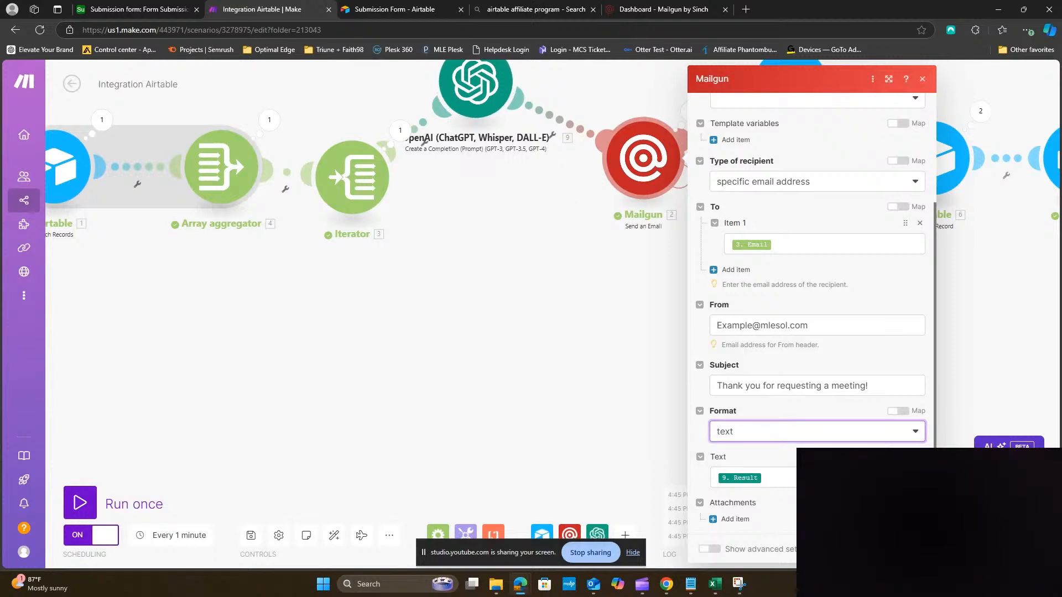
pyautogui.click(911, 550)
pyautogui.scroll(-1, 692, 348)
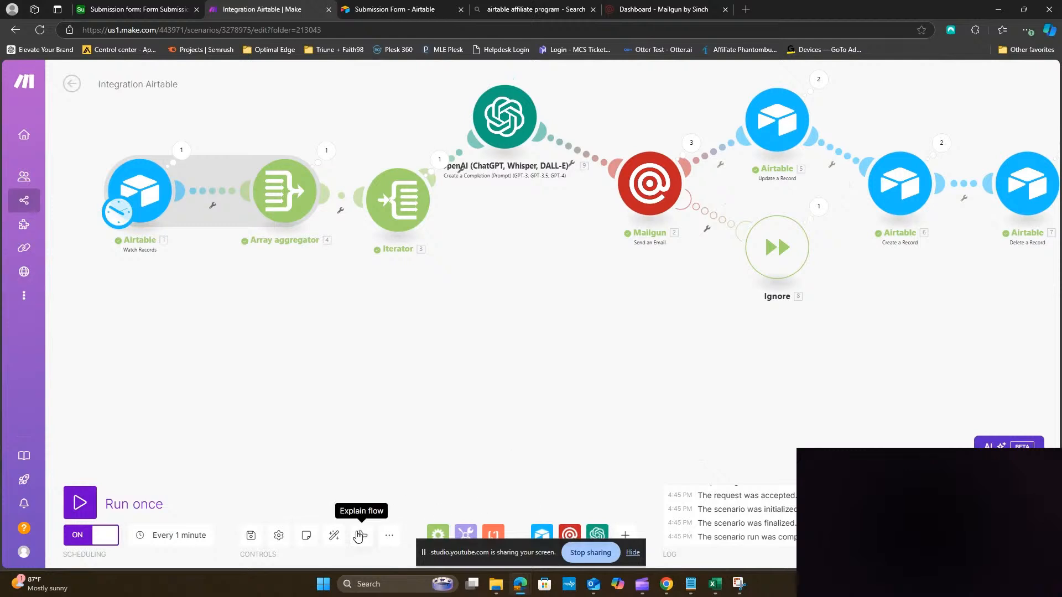
pyautogui.click(334, 535)
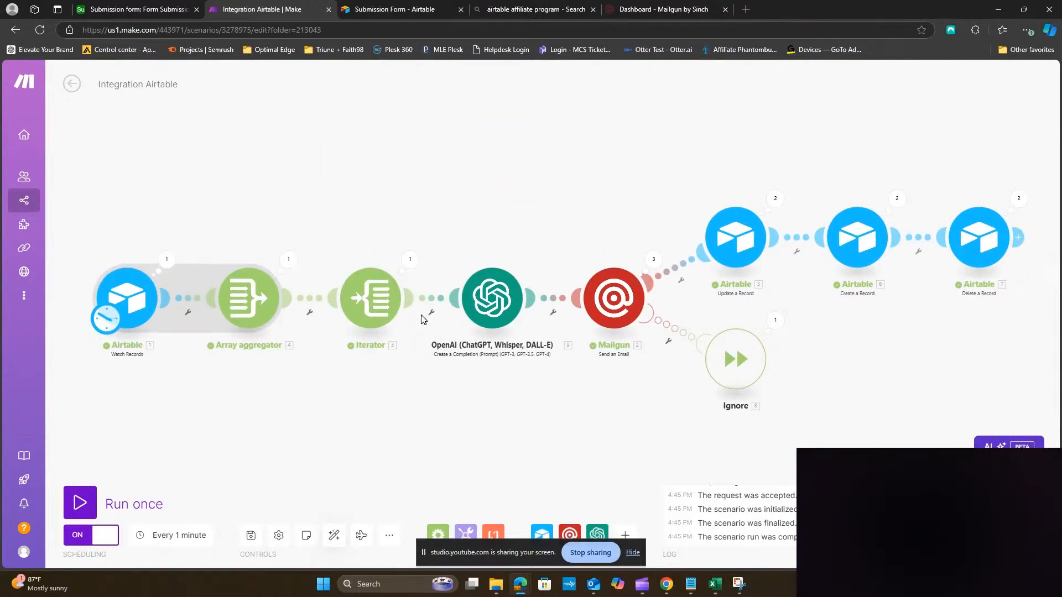
# On the Submission Form tab, dismiss the save-info popup and start another response
pyautogui.click(389, 9)
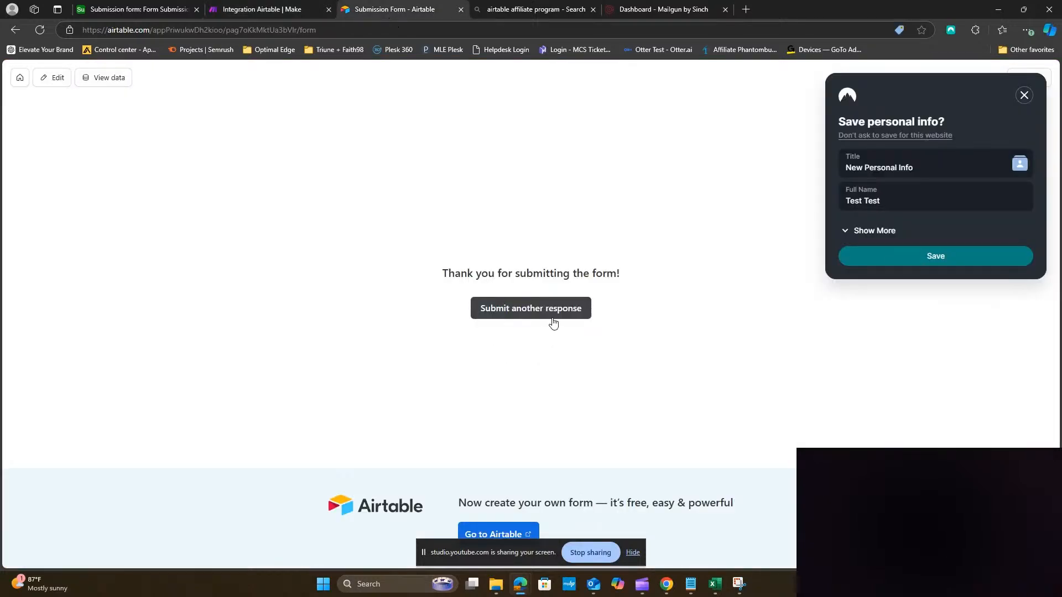
pyautogui.click(1024, 95)
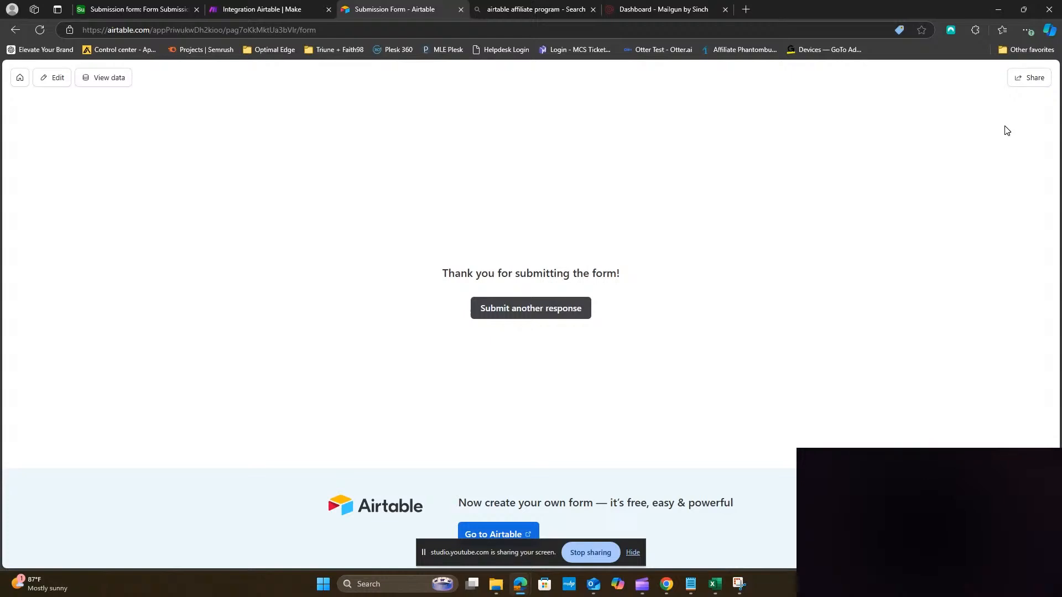
pyautogui.click(550, 309)
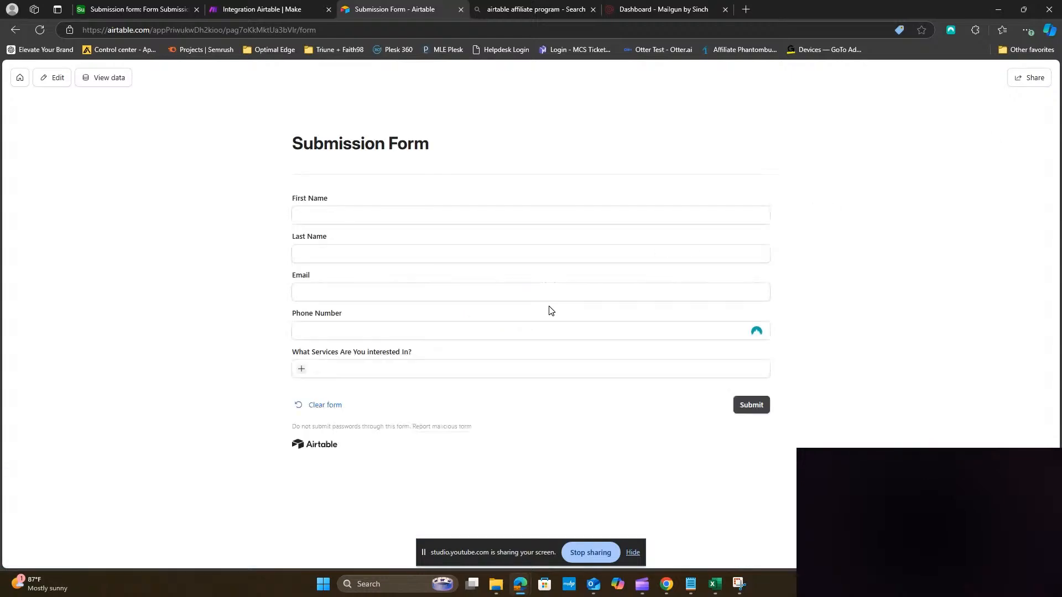
# Fill in the test contact's first name, last name, email address and phone number
pyautogui.click(455, 213)
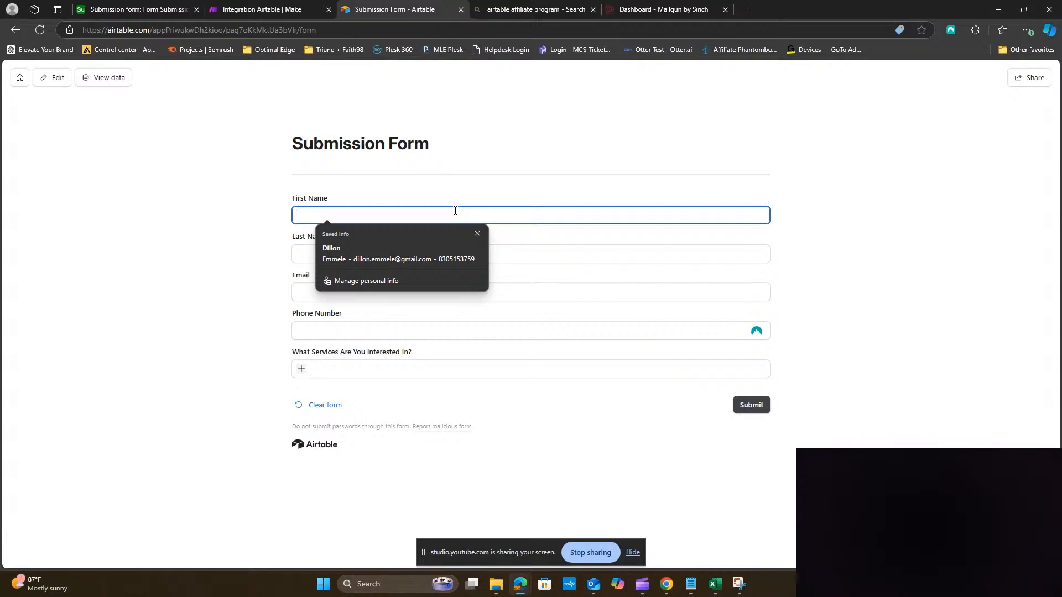
pyautogui.write('dillon')
pyautogui.press('Tab')
pyautogui.write('eemmele')
pyautogui.press('Tab')
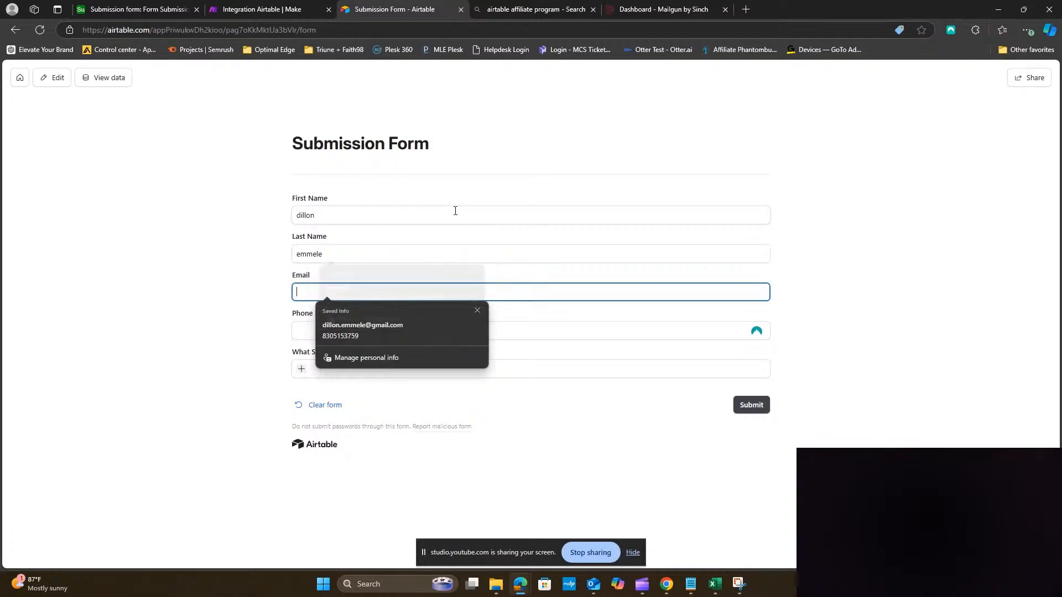
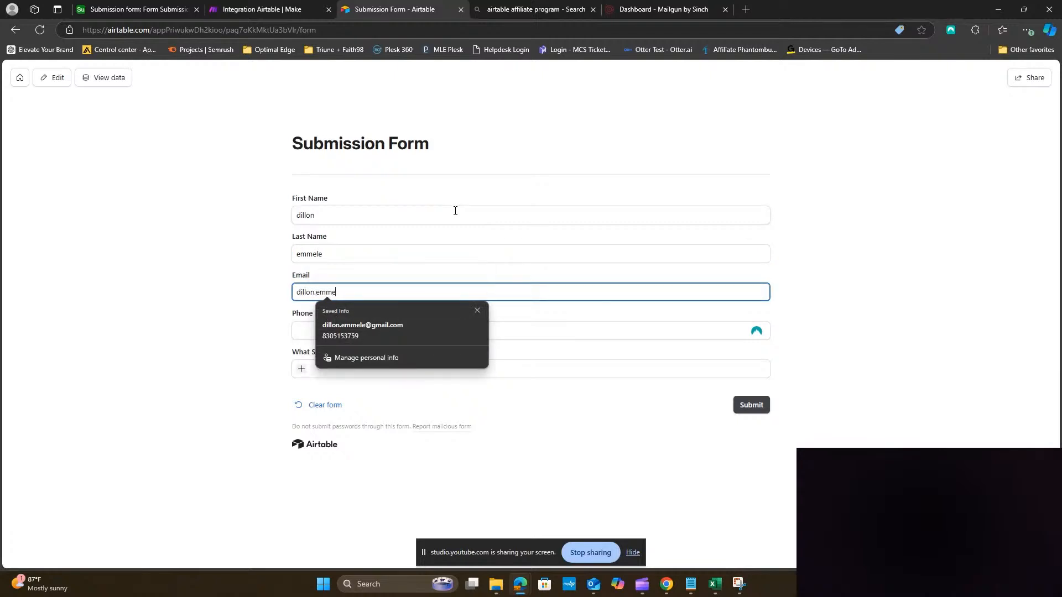
pyautogui.press('Tab')
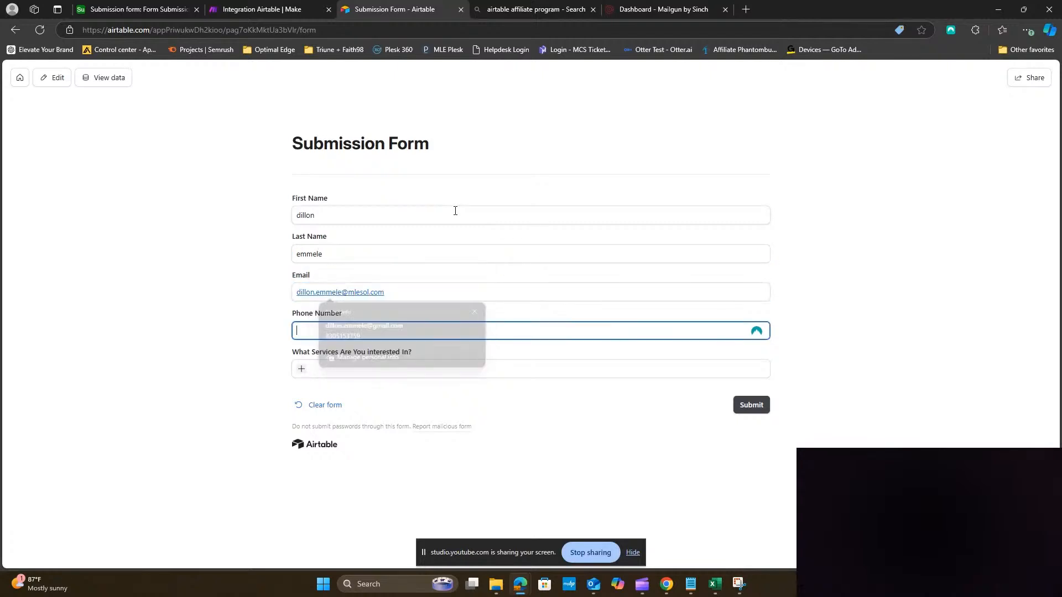
pyautogui.write('2')
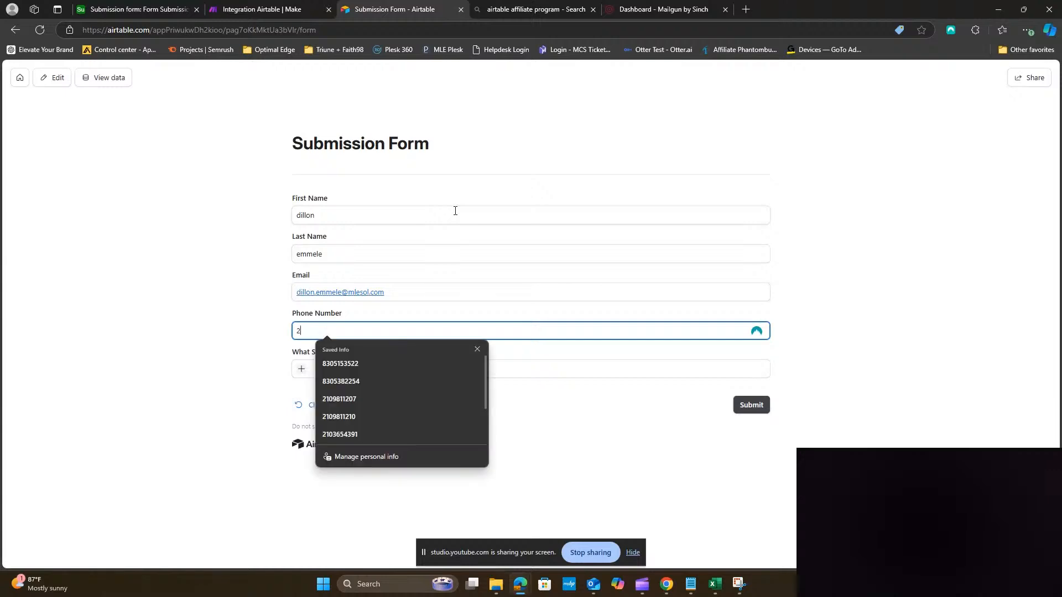
pyautogui.write('10) 555-5555')
pyautogui.press('Tab')
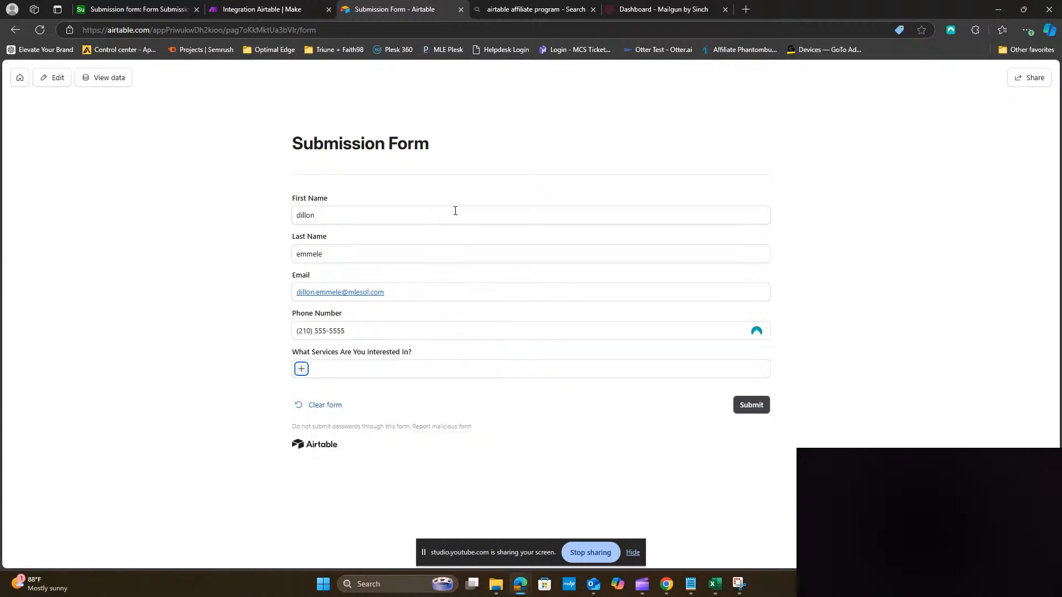
# Add services Managed IT, 24/7 Help Desk and SAAS (Software), then submit the form
pyautogui.click(302, 369)
pyautogui.click(354, 400)
pyautogui.click(360, 370)
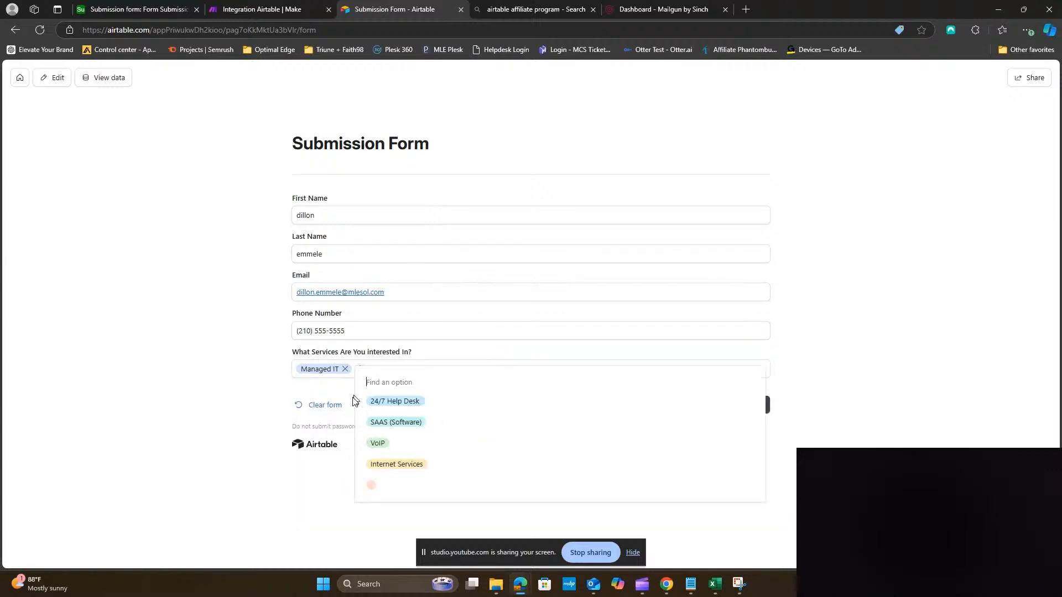
pyautogui.click(390, 402)
pyautogui.click(431, 370)
pyautogui.click(468, 401)
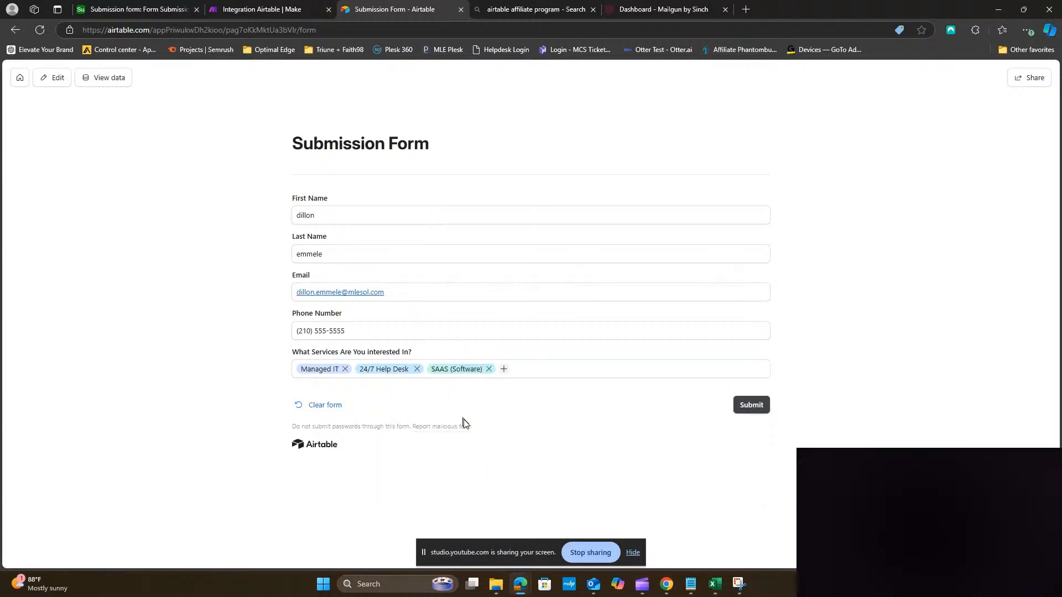
pyautogui.click(751, 405)
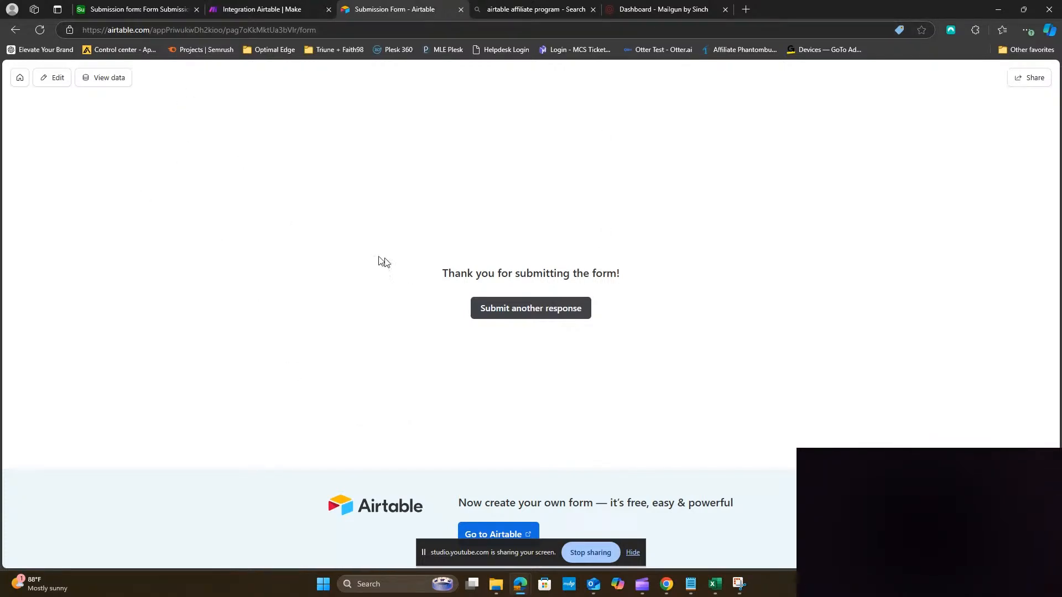
# View the Form Submission grid with the new In progress record and reload it
pyautogui.click(118, 11)
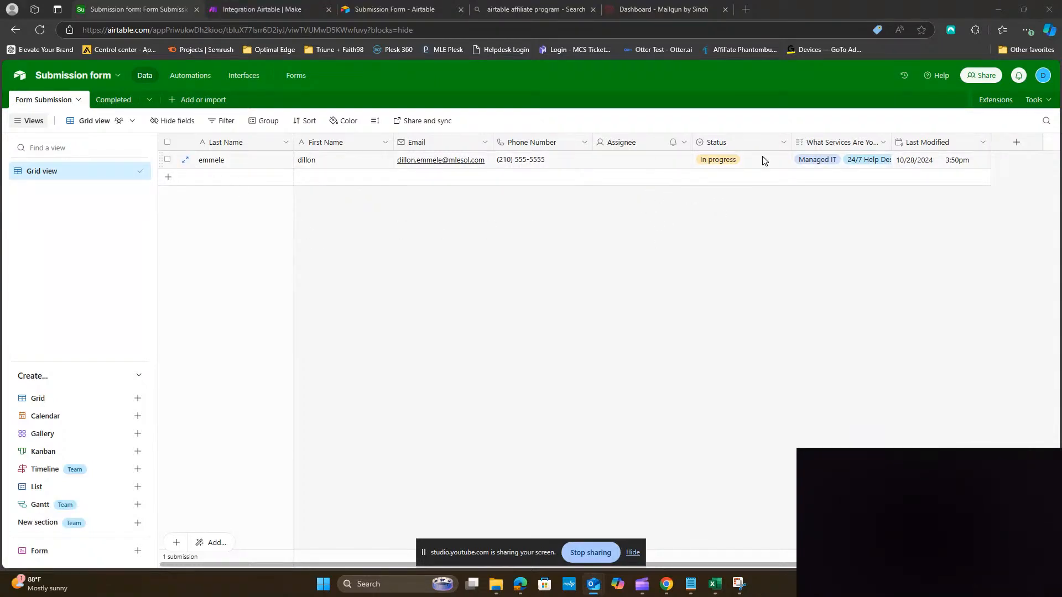
pyautogui.click(39, 29)
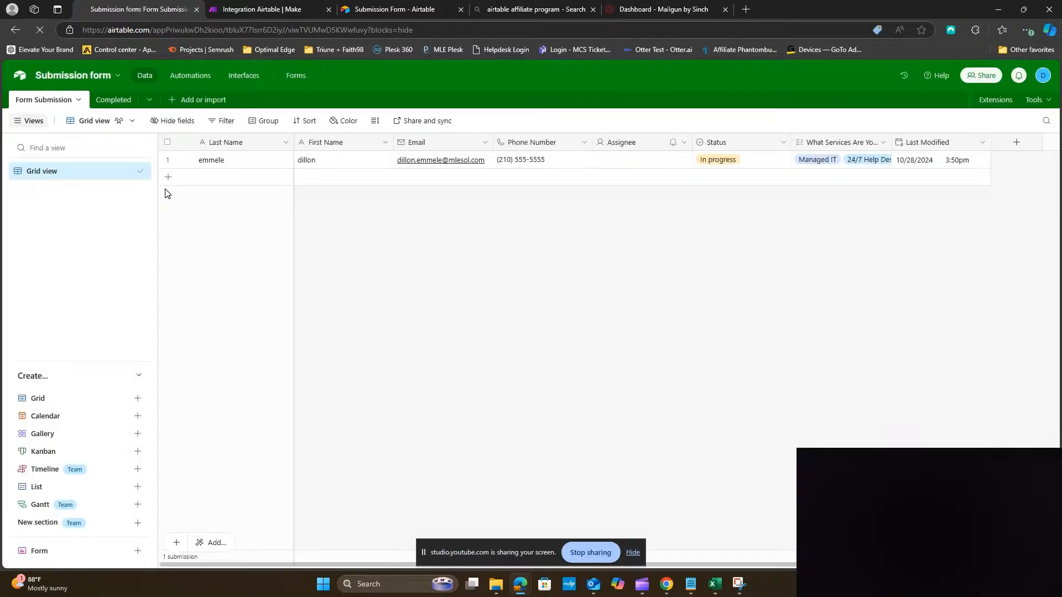
# Check the Make scenario and reload the Airtable submissions table for updates
pyautogui.click(255, 10)
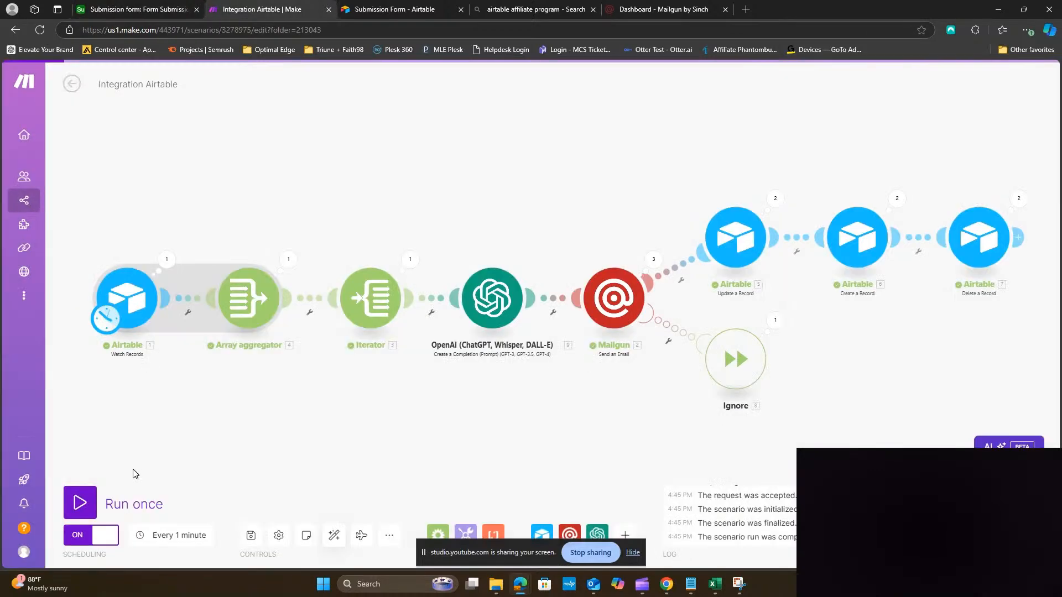
pyautogui.click(150, 11)
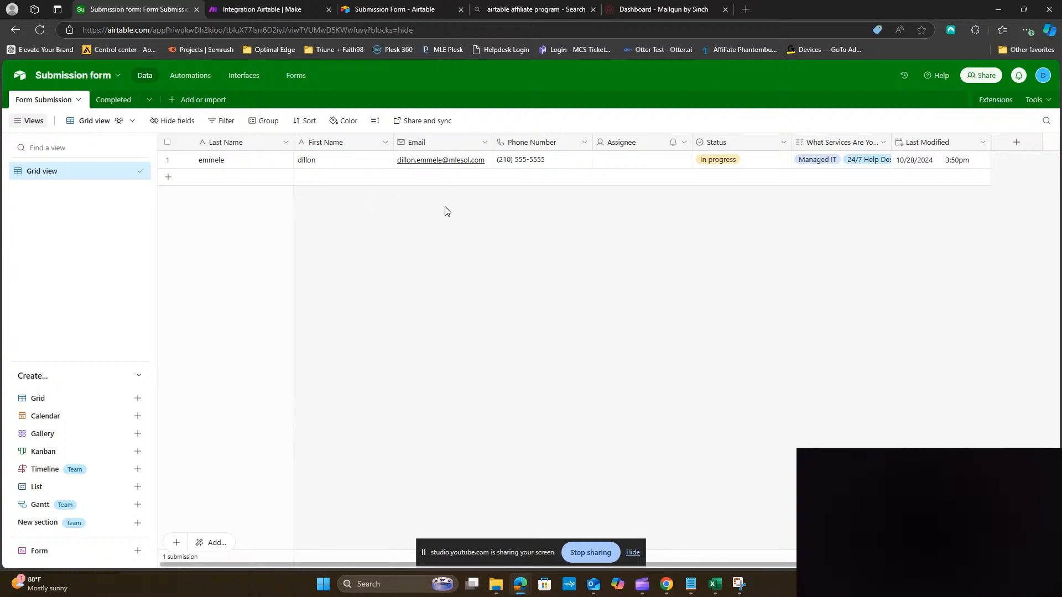
pyautogui.click(39, 30)
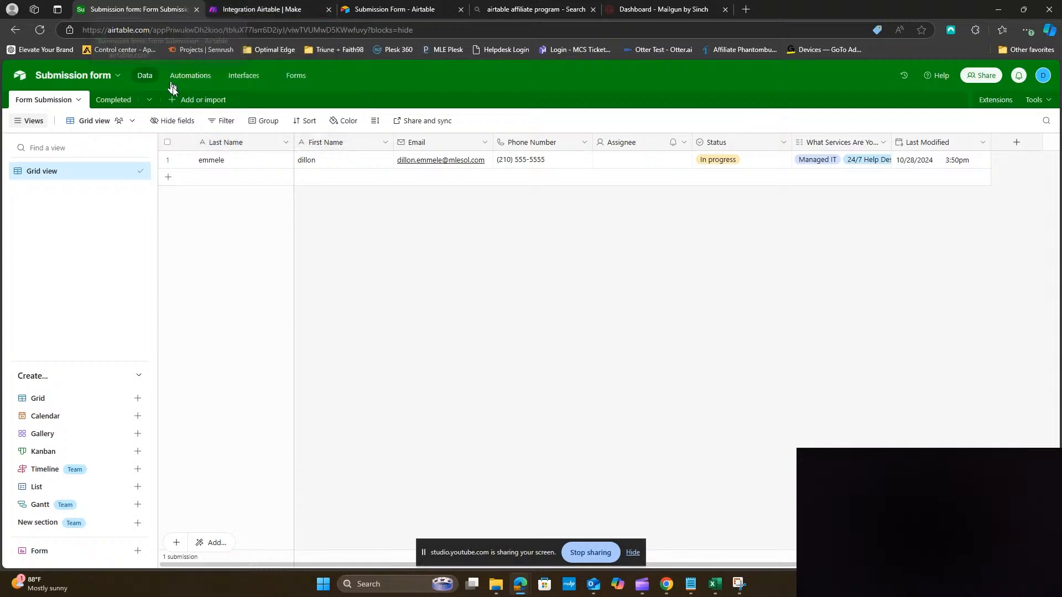
pyautogui.click(230, 5)
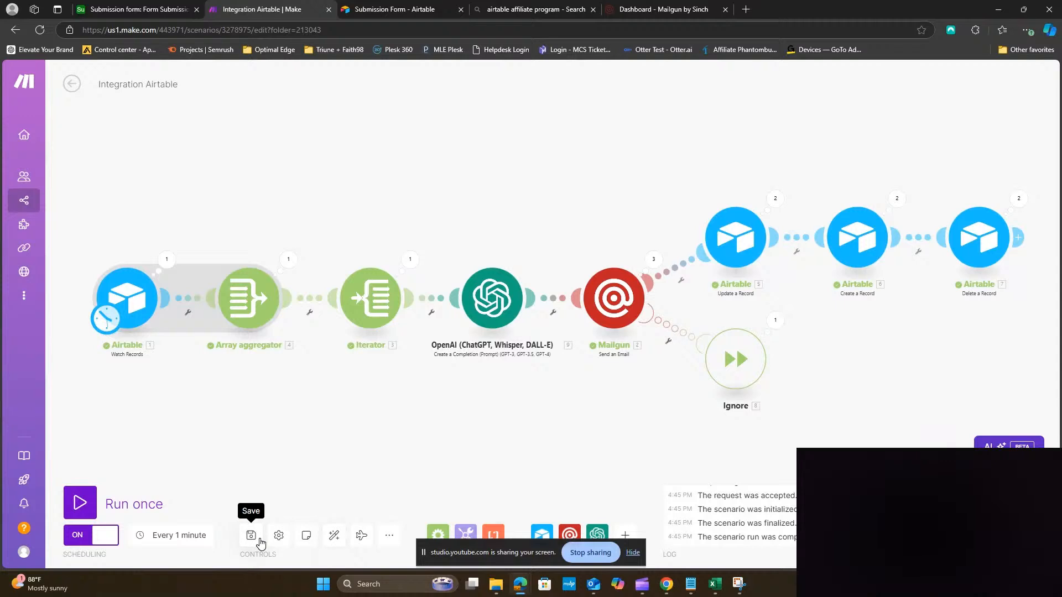
pyautogui.click(129, 10)
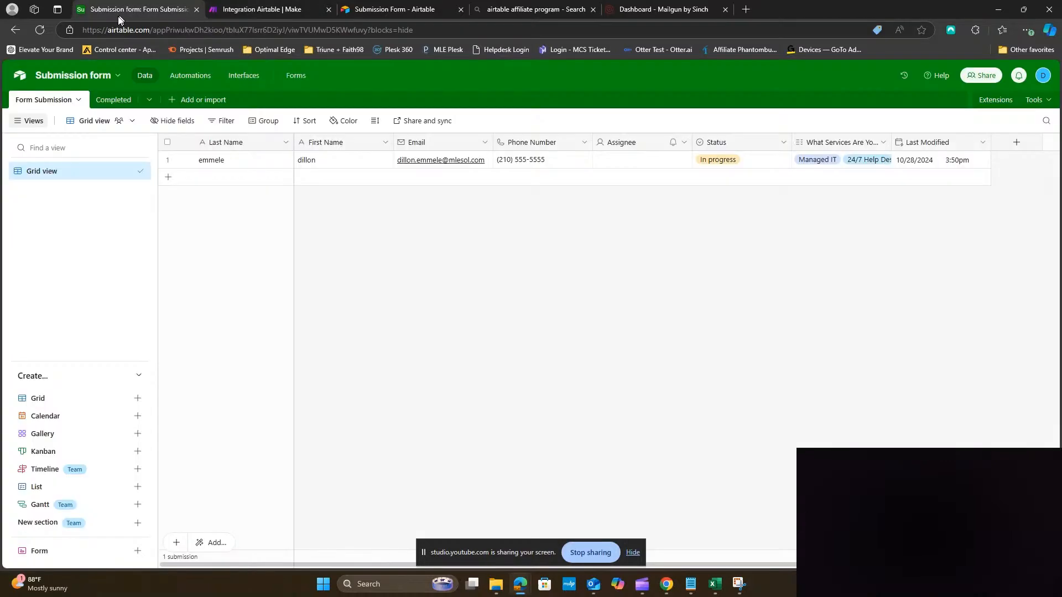
pyautogui.click(40, 33)
# Open a fresh blank form response and keep checking until Form Submission shows 0 submissions
pyautogui.hotkey('ctrl', 'Tab')
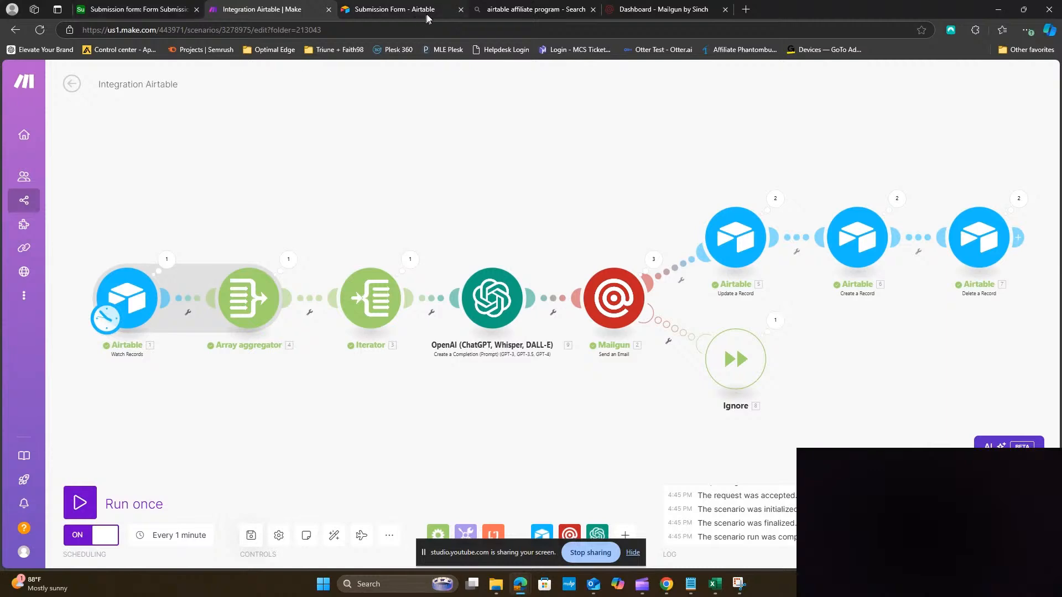
pyautogui.click(534, 9)
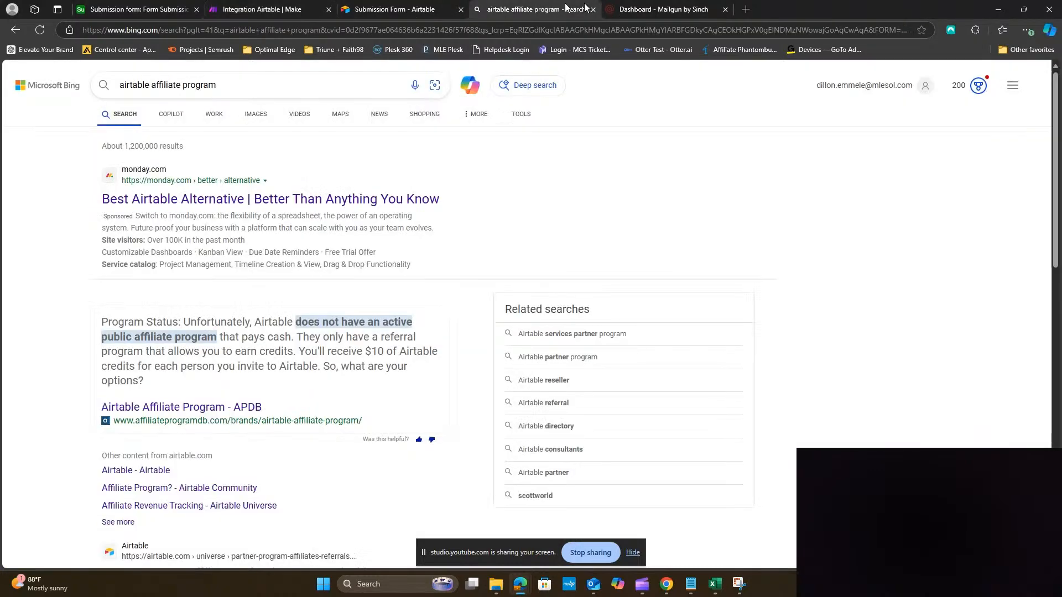
pyautogui.click(420, 10)
pyautogui.click(496, 312)
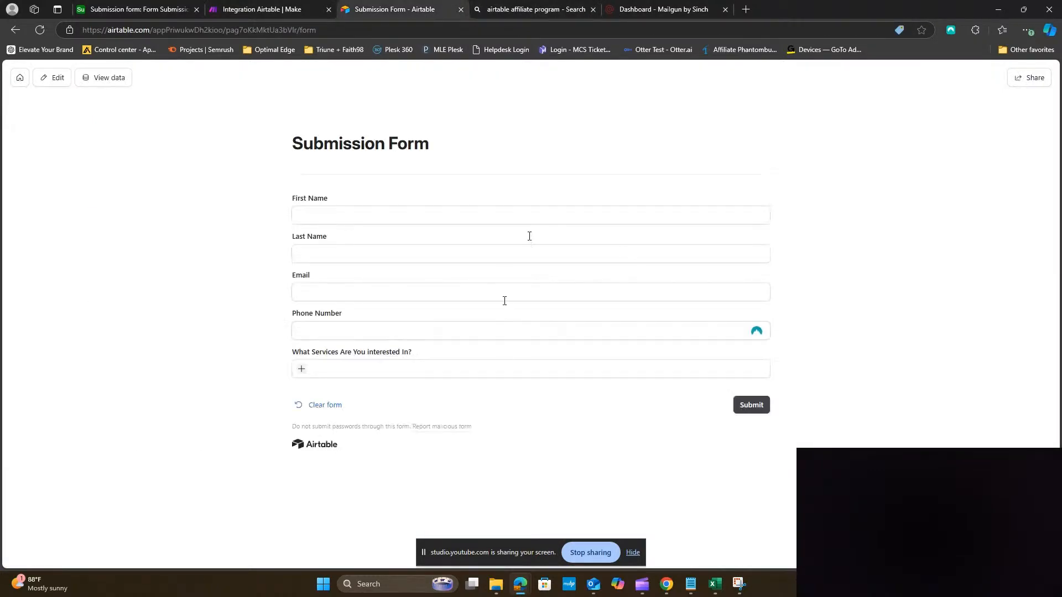
pyautogui.click(155, 9)
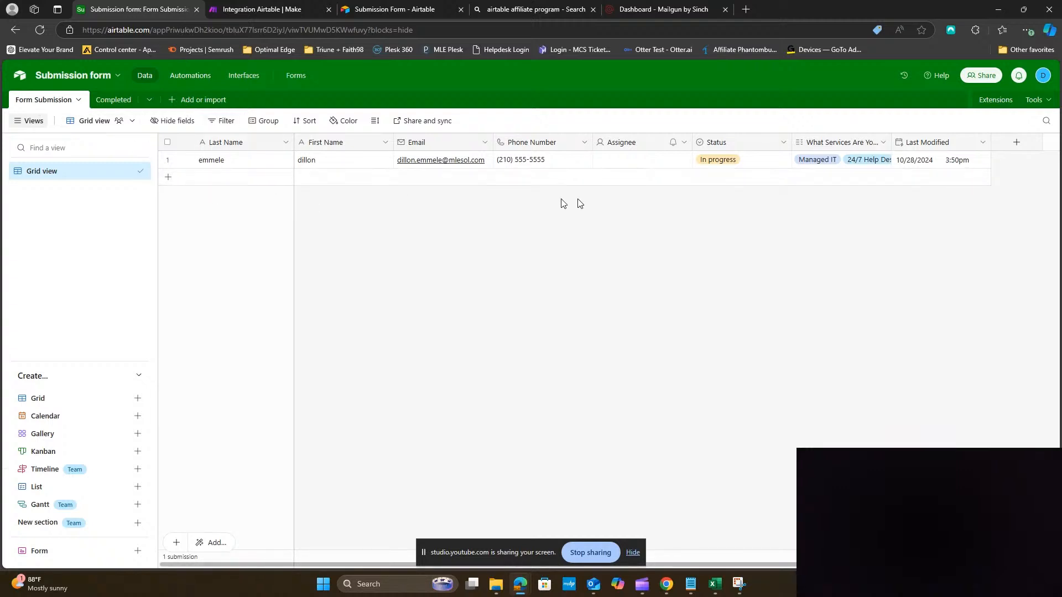
pyautogui.click(252, 10)
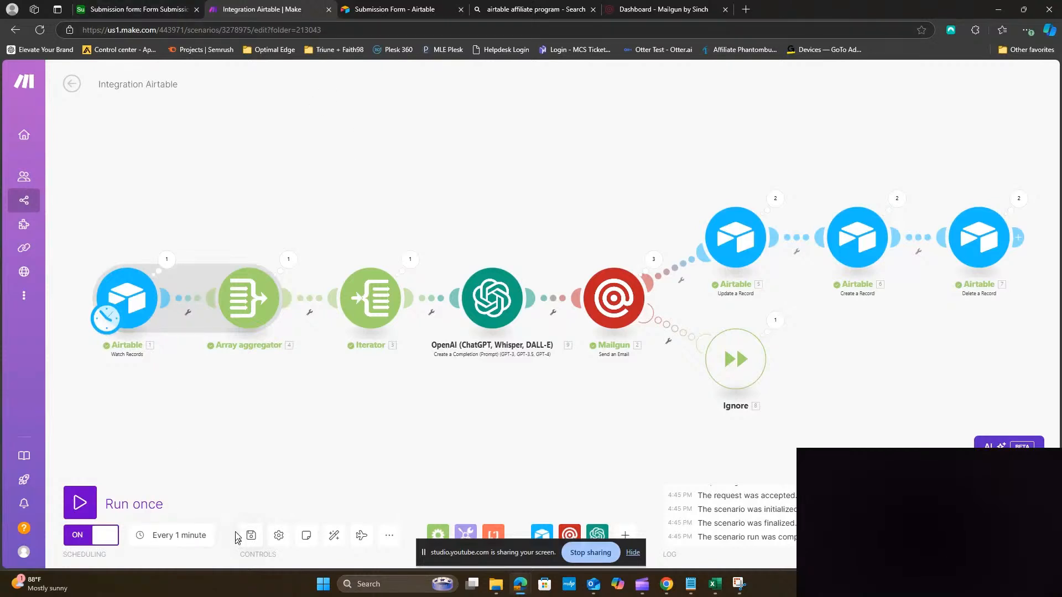
pyautogui.click(140, 12)
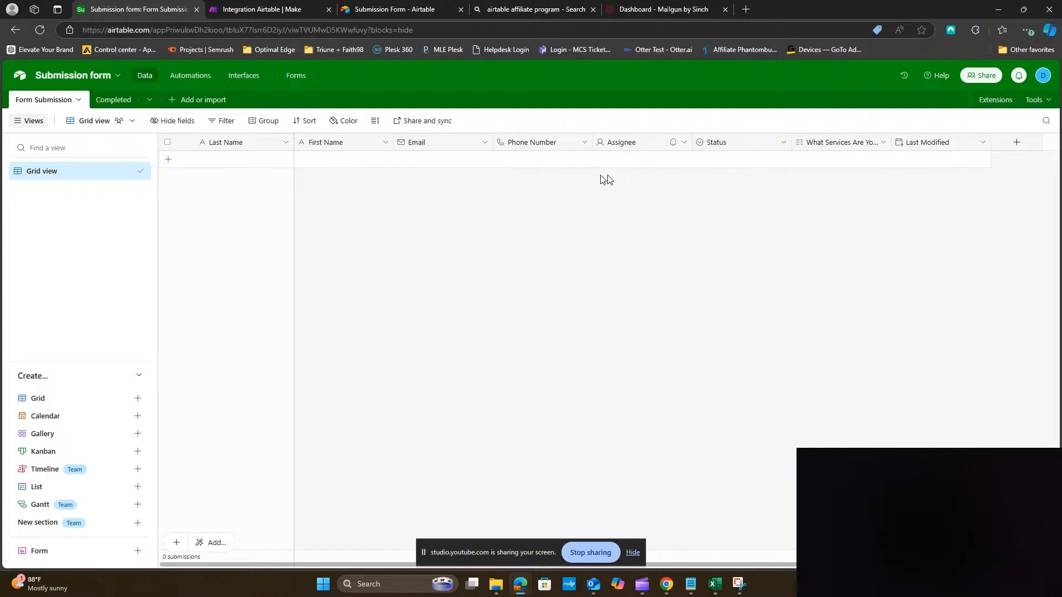
# Open the Completed table, then move the received Outlook email window onto this screen
pyautogui.click(113, 100)
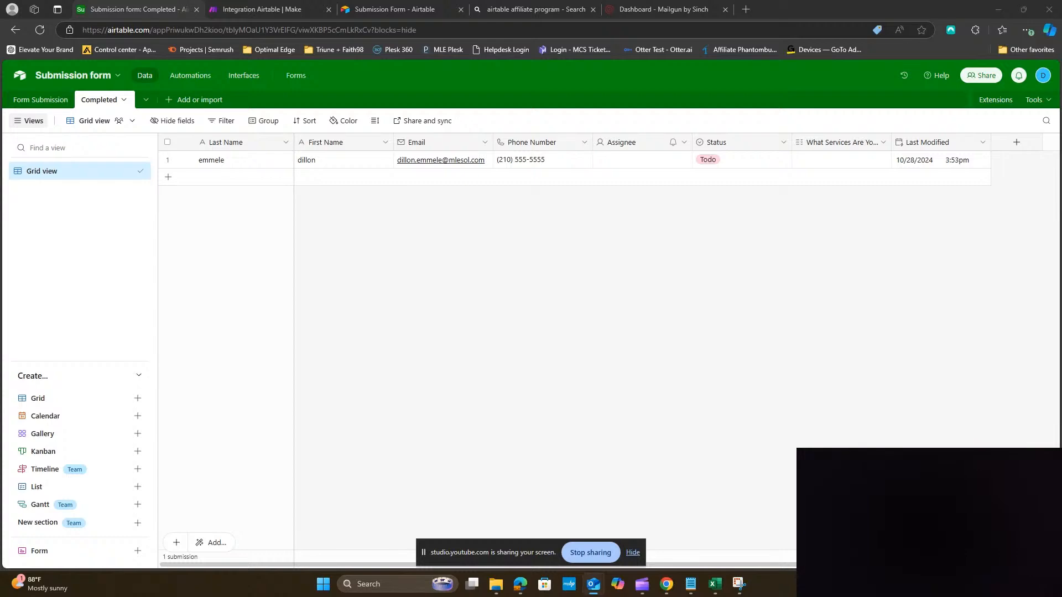
pyautogui.moveTo(1061, 266); pyautogui.dragTo(656, 115)
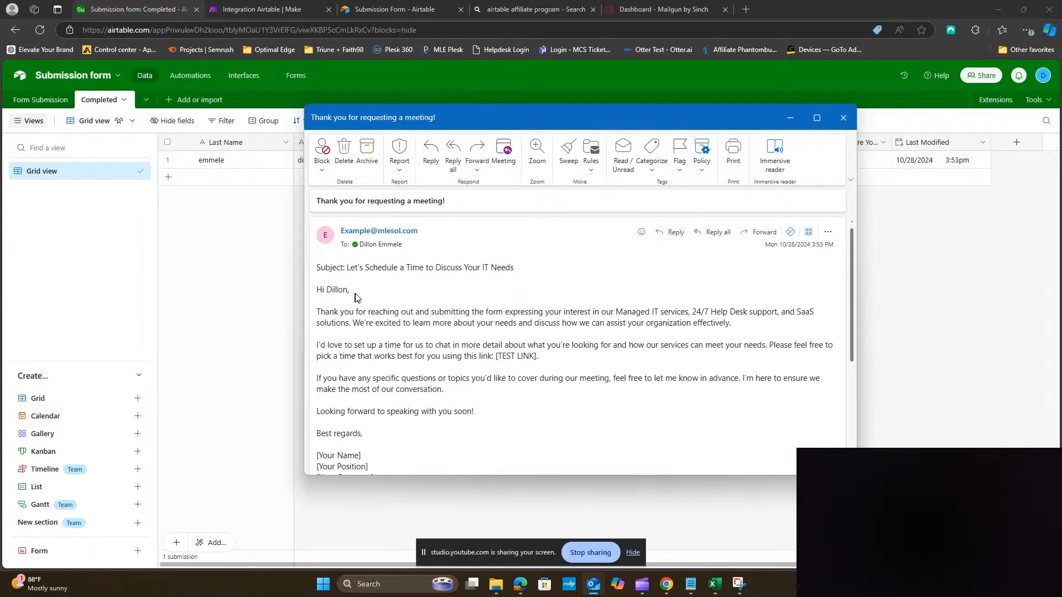
# Highlight the email's subject and placeholder signature lines, then return to the Make scenario
pyautogui.moveTo(317, 268); pyautogui.dragTo(560, 271)
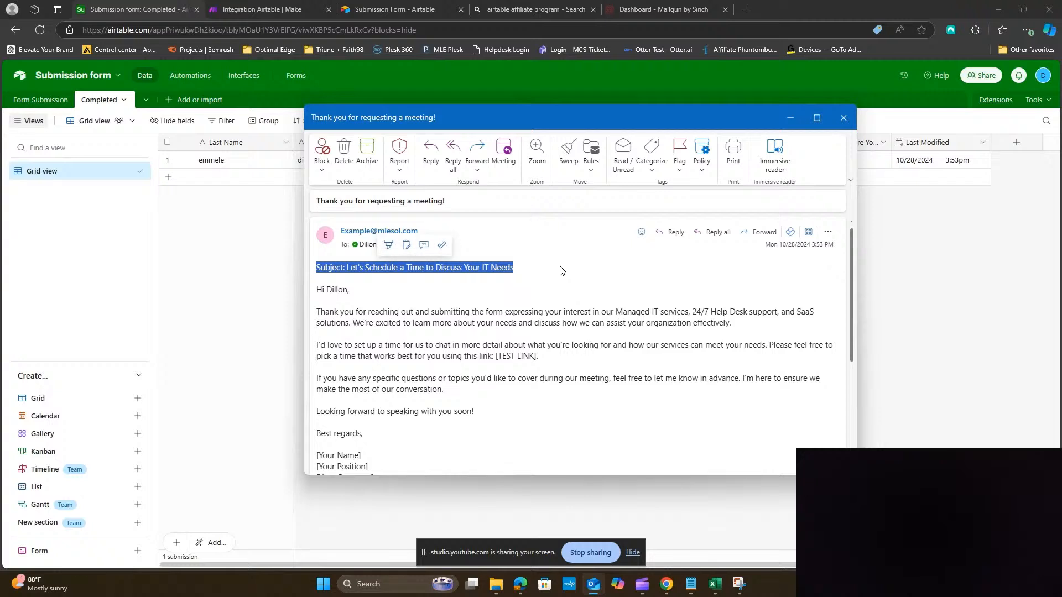
pyautogui.scroll(-1, 545, 324)
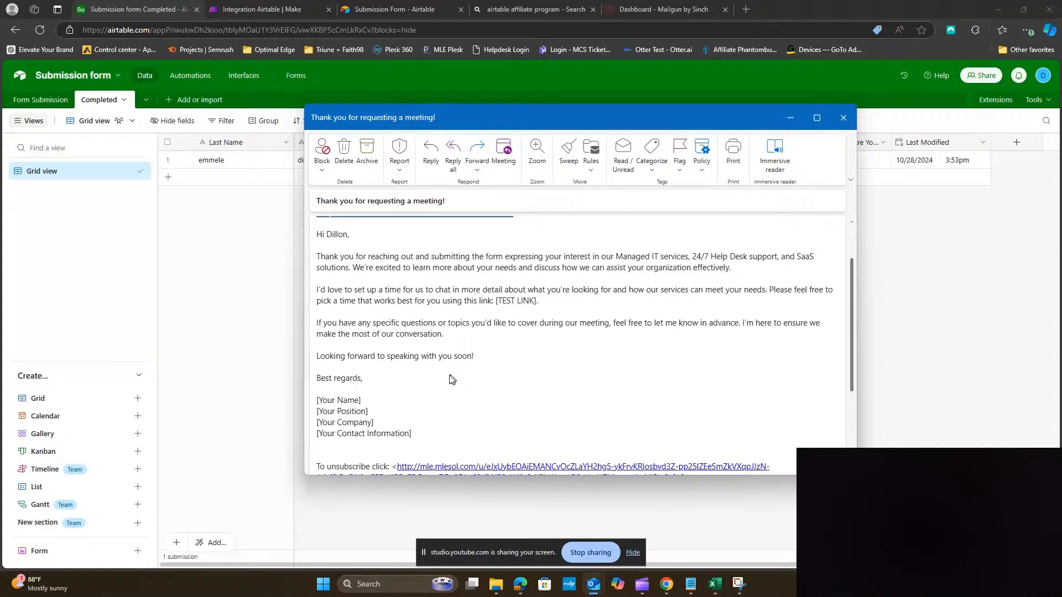
pyautogui.scroll(-1, 427, 421)
pyautogui.moveTo(412, 380)
pyautogui.mouseDown()
pyautogui.moveTo(320, 357)
pyautogui.moveTo(318, 347)
pyautogui.mouseUp()
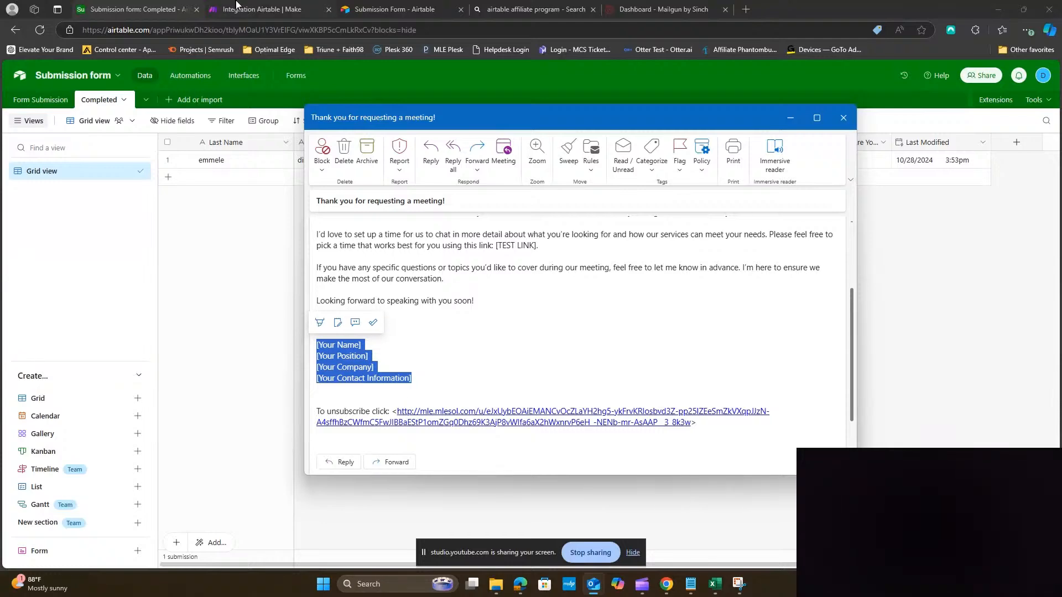
pyautogui.click(256, 10)
pyautogui.click(479, 296)
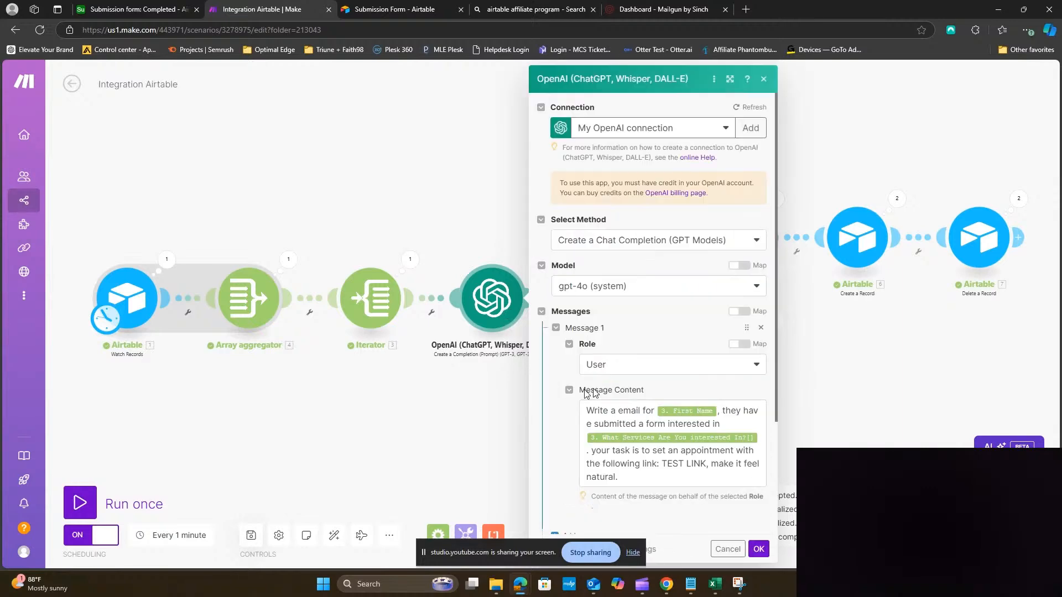
pyautogui.scroll(-2, 660, 443)
pyautogui.click(657, 367)
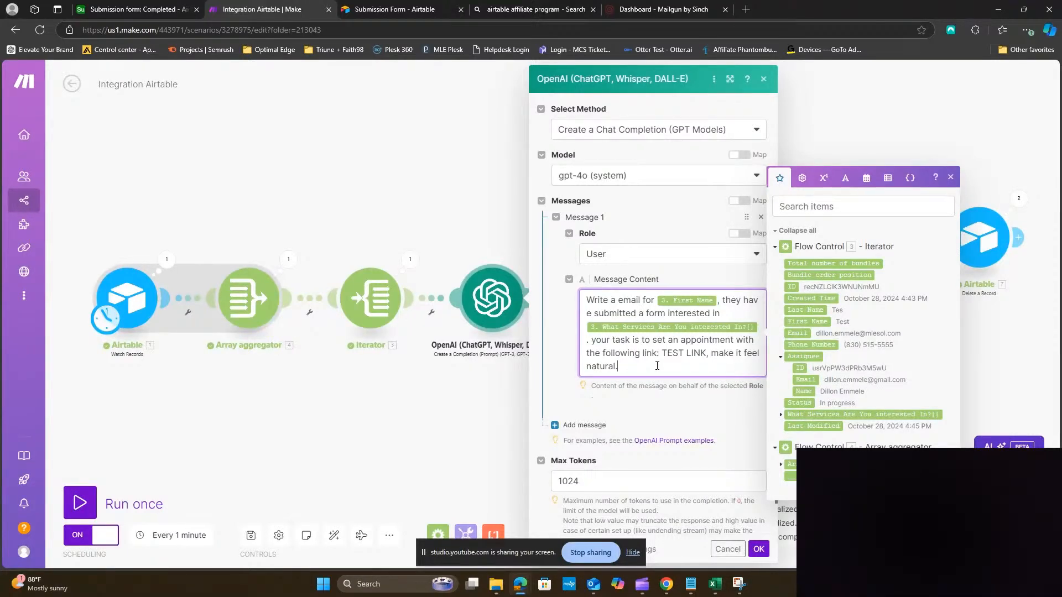
pyautogui.click(461, 441)
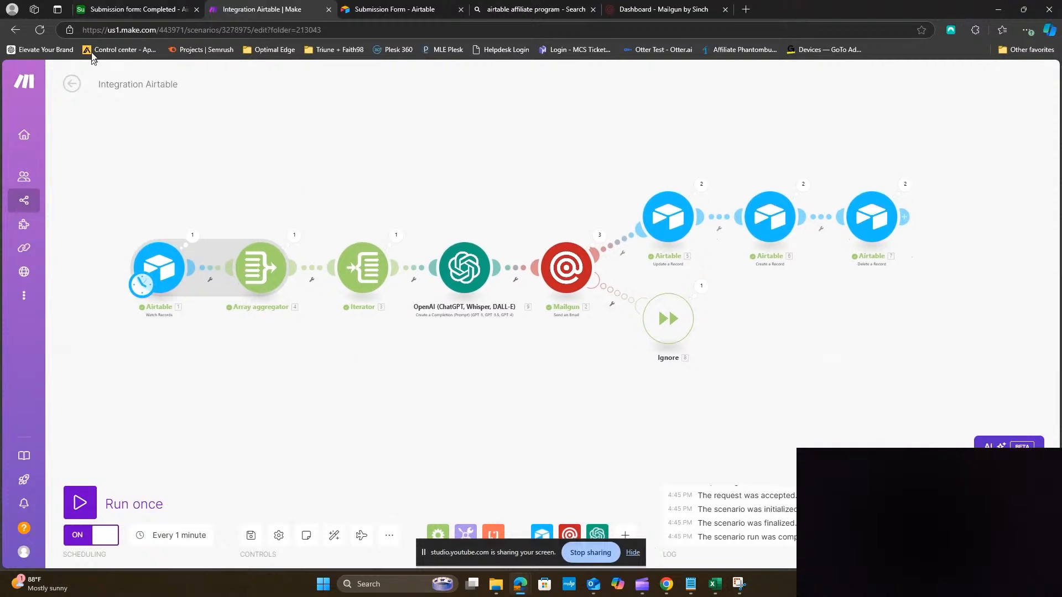
pyautogui.click(83, 8)
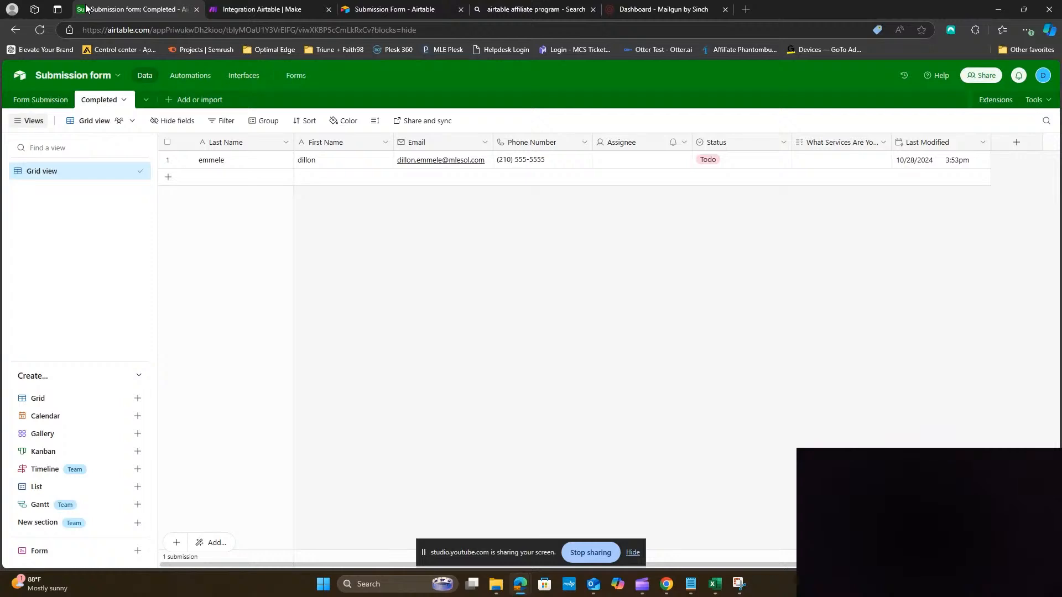
pyautogui.click(376, 9)
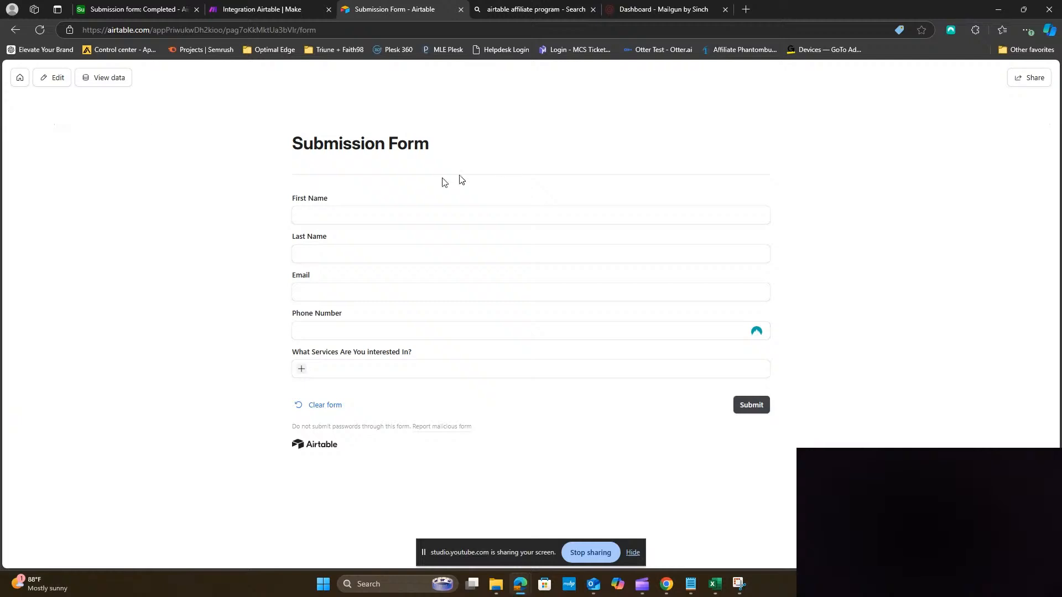
pyautogui.click(134, 10)
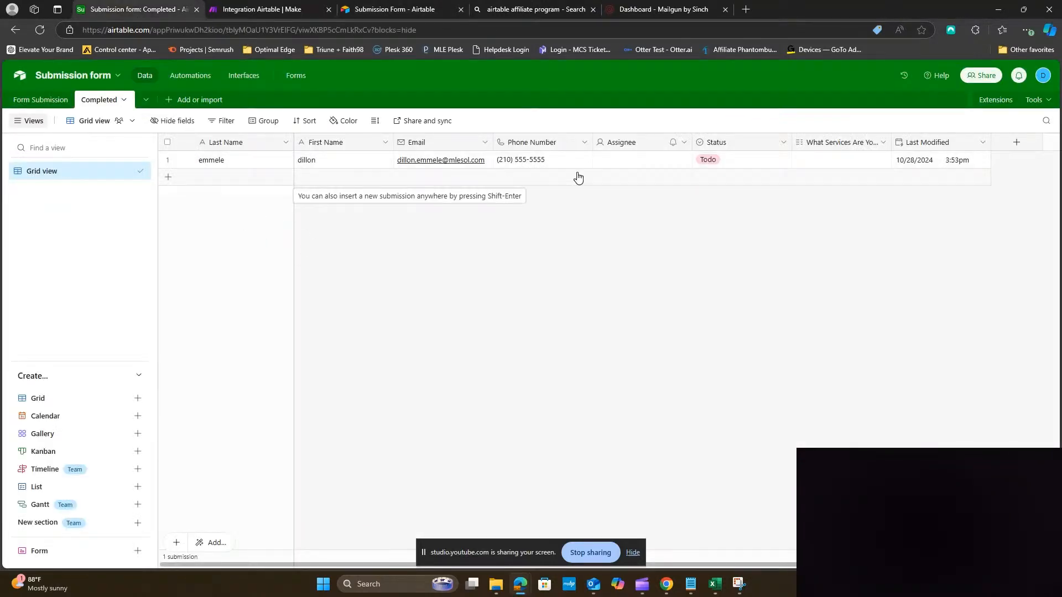
pyautogui.click(33, 101)
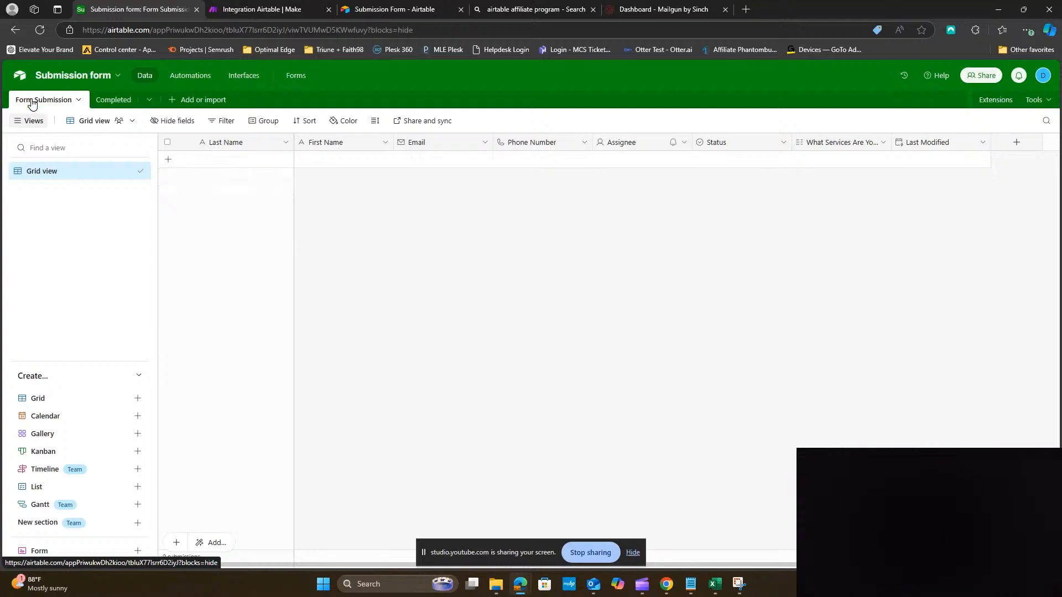
pyautogui.click(113, 101)
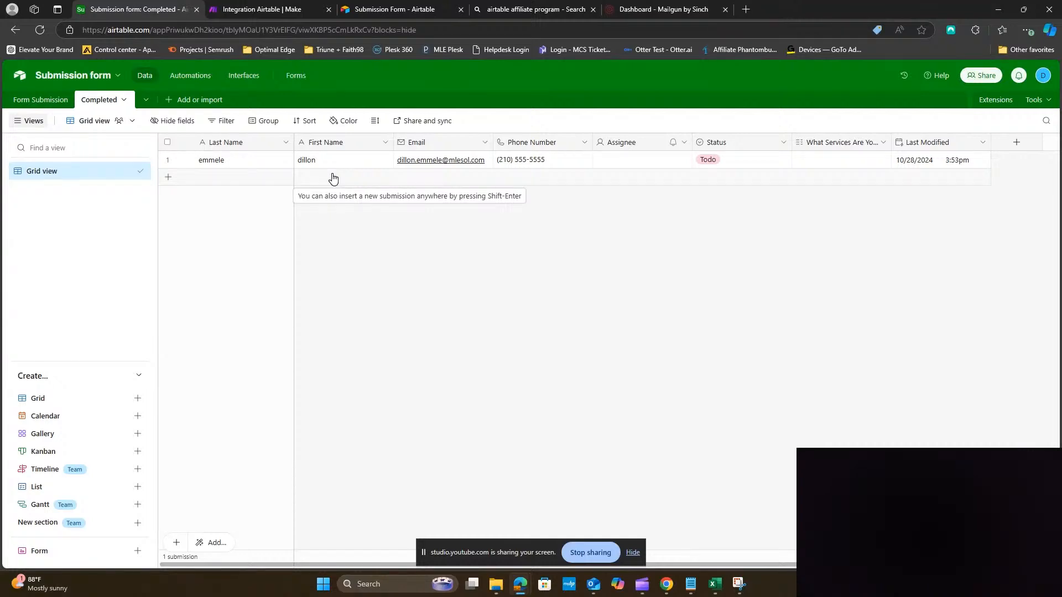
pyautogui.click(282, 9)
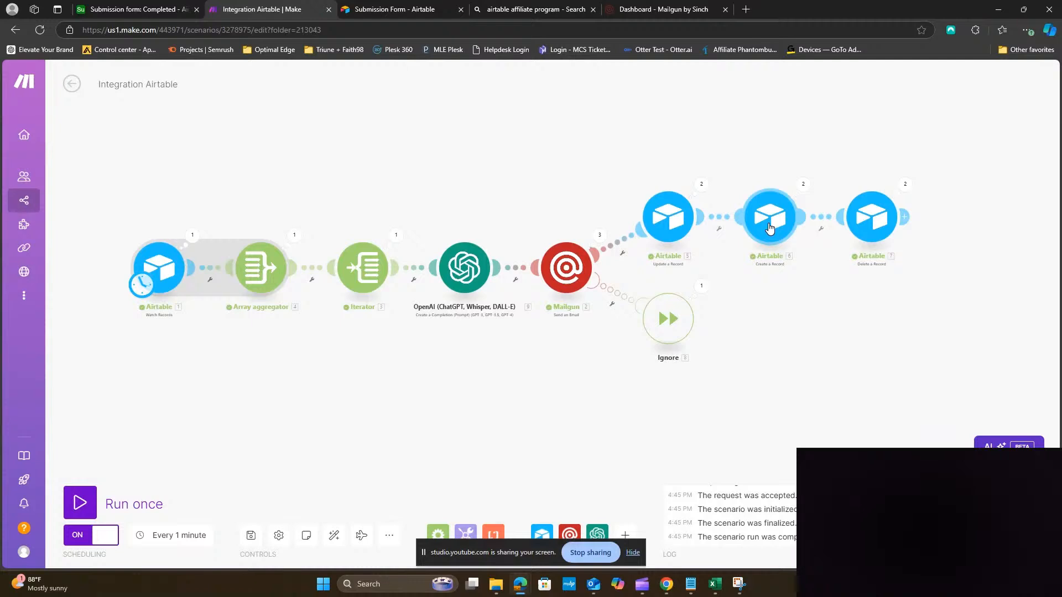
pyautogui.click(111, 9)
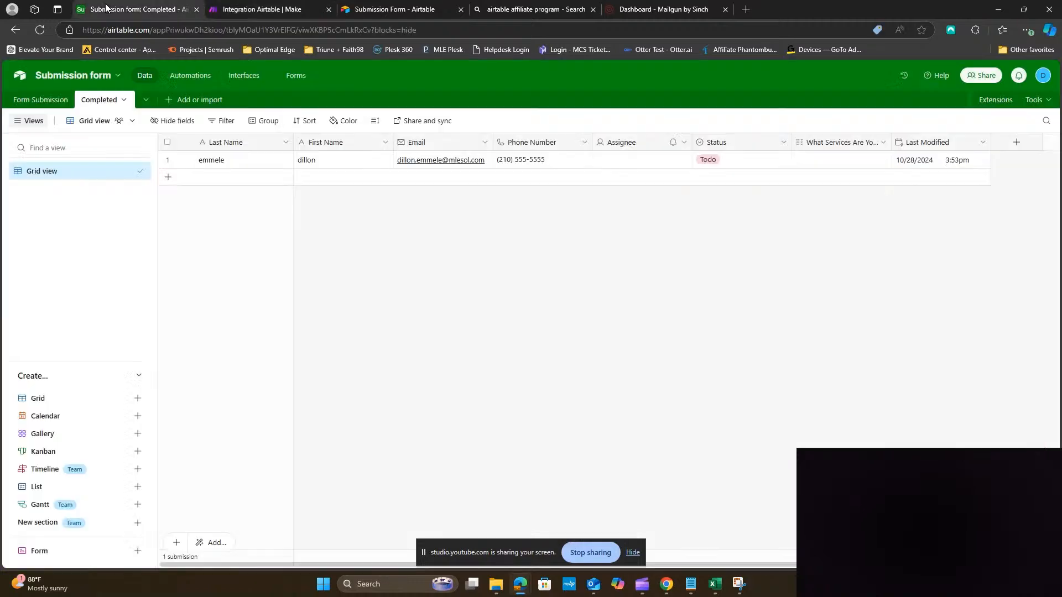
pyautogui.click(261, 11)
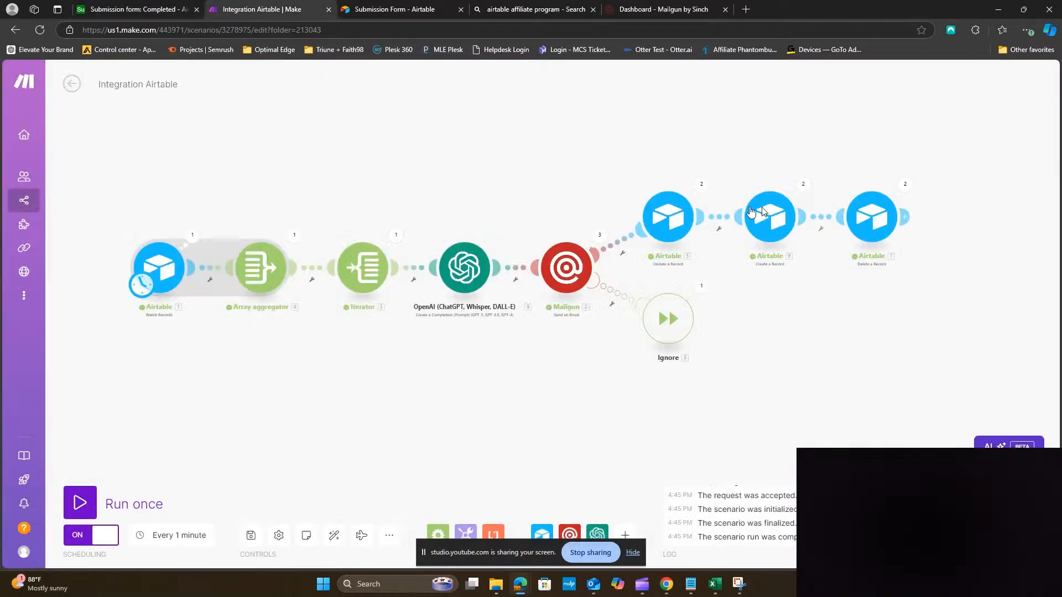
pyautogui.click(141, 9)
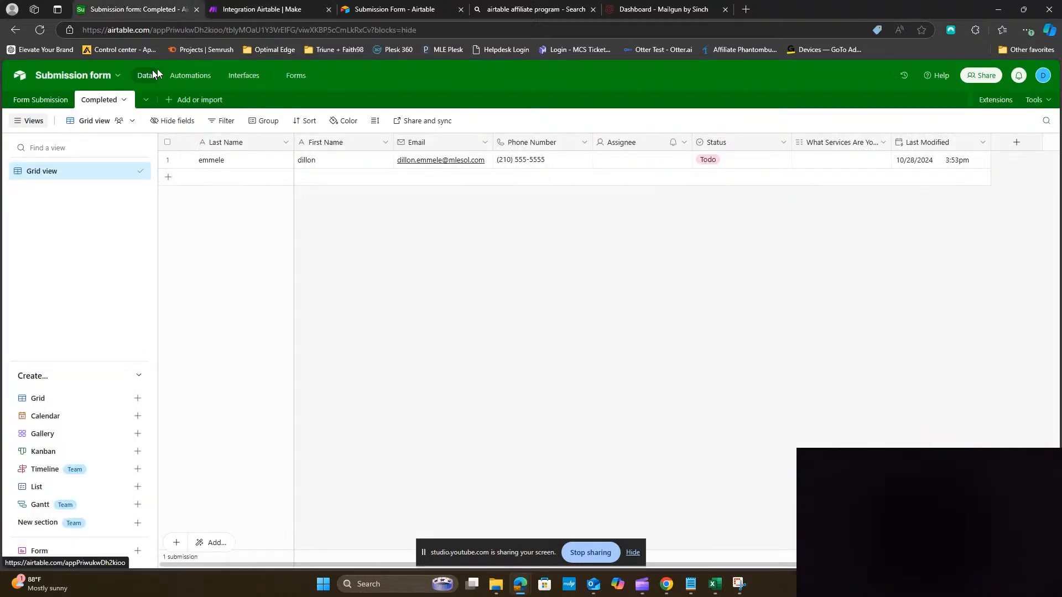
pyautogui.click(281, 9)
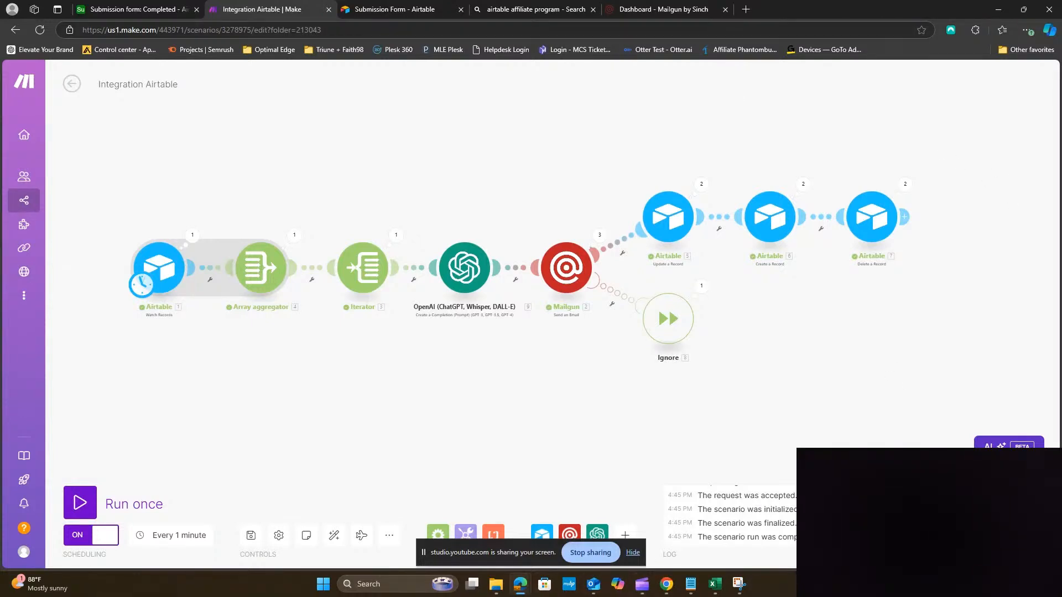
pyautogui.hotkey('alt', 'Tab')
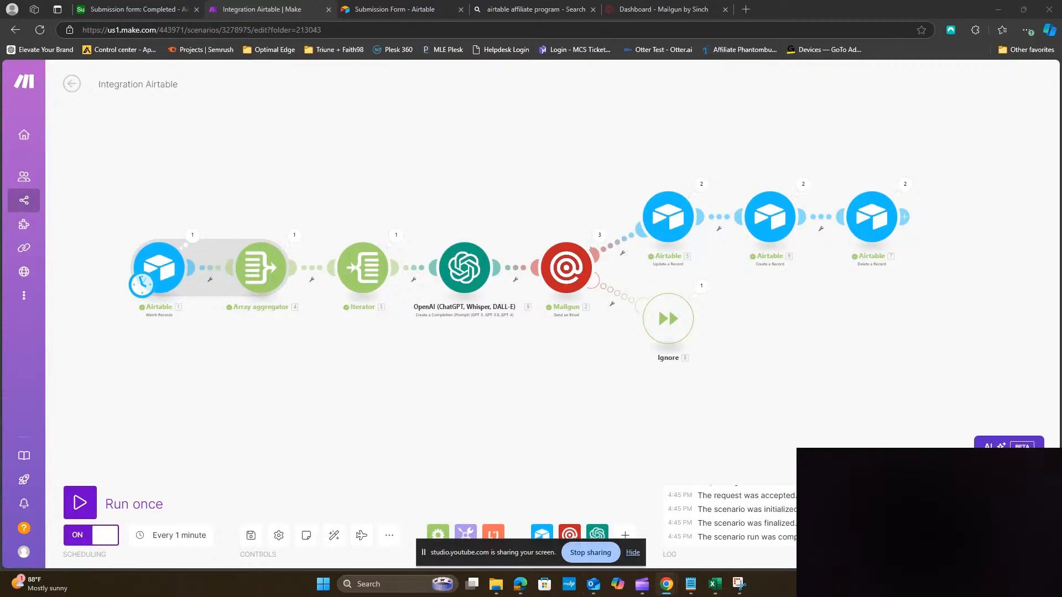